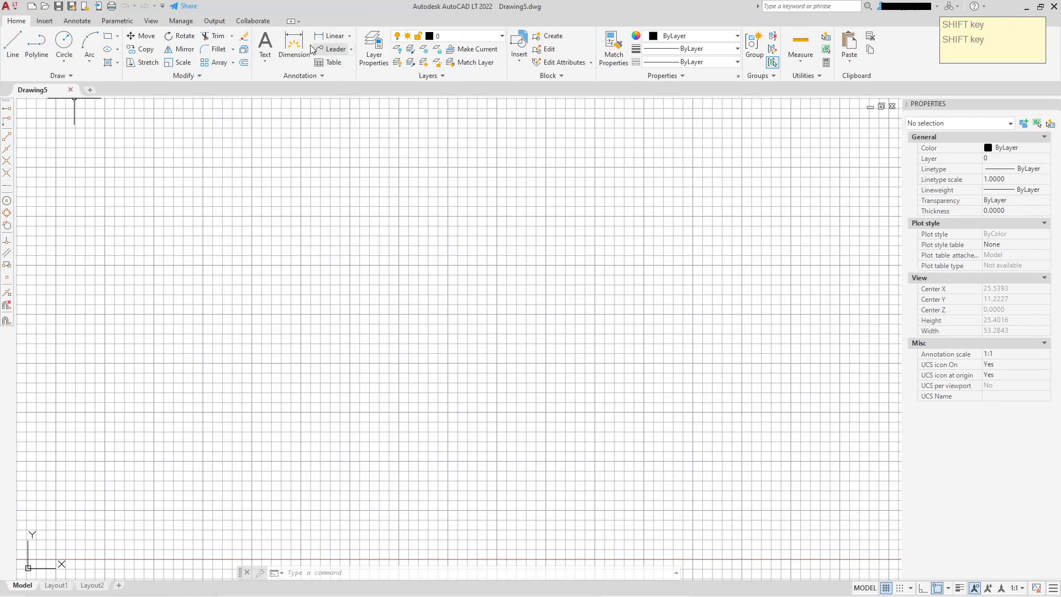
Open the text style manager and create a new text style named Arb_text
click(302, 75)
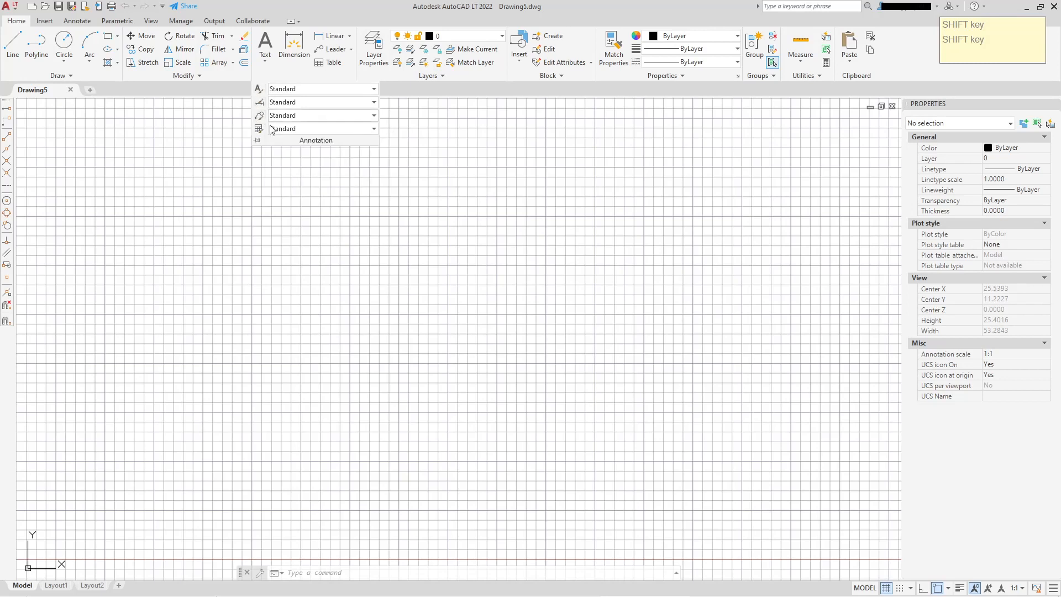
click(344, 90)
click(311, 142)
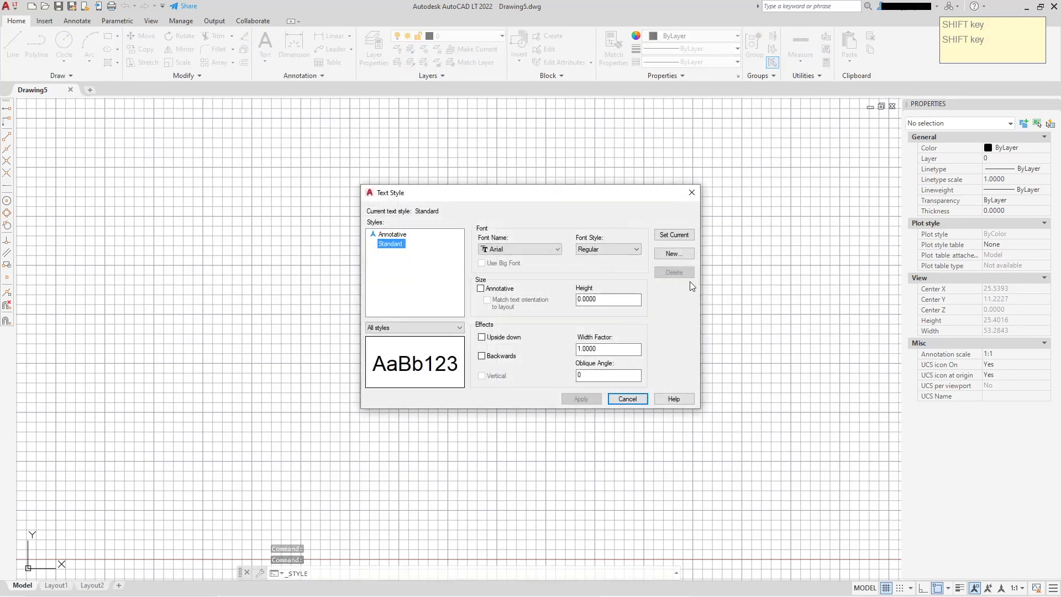
click(672, 255)
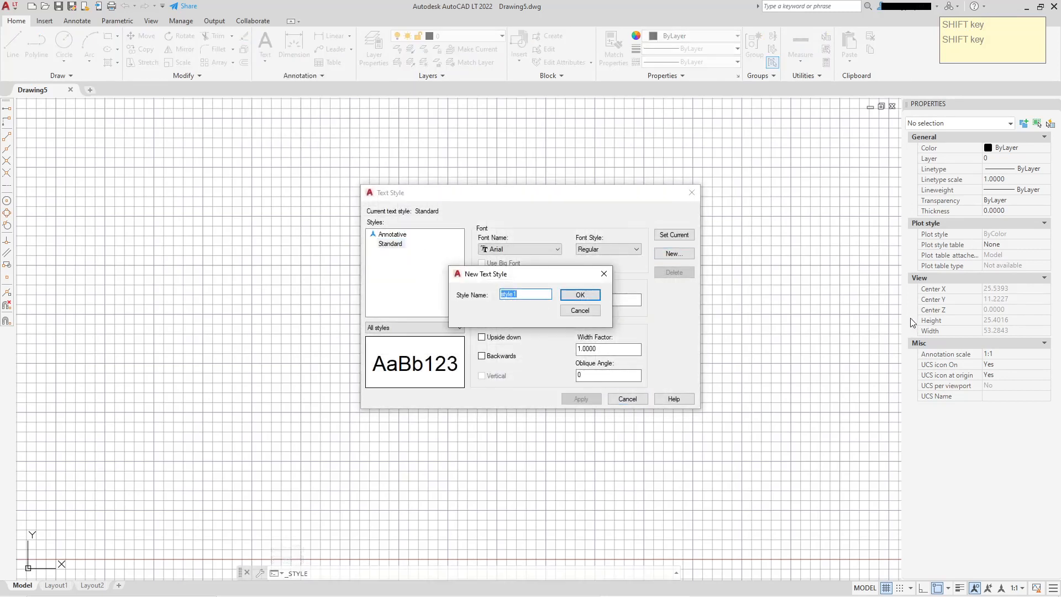
text(Arb)
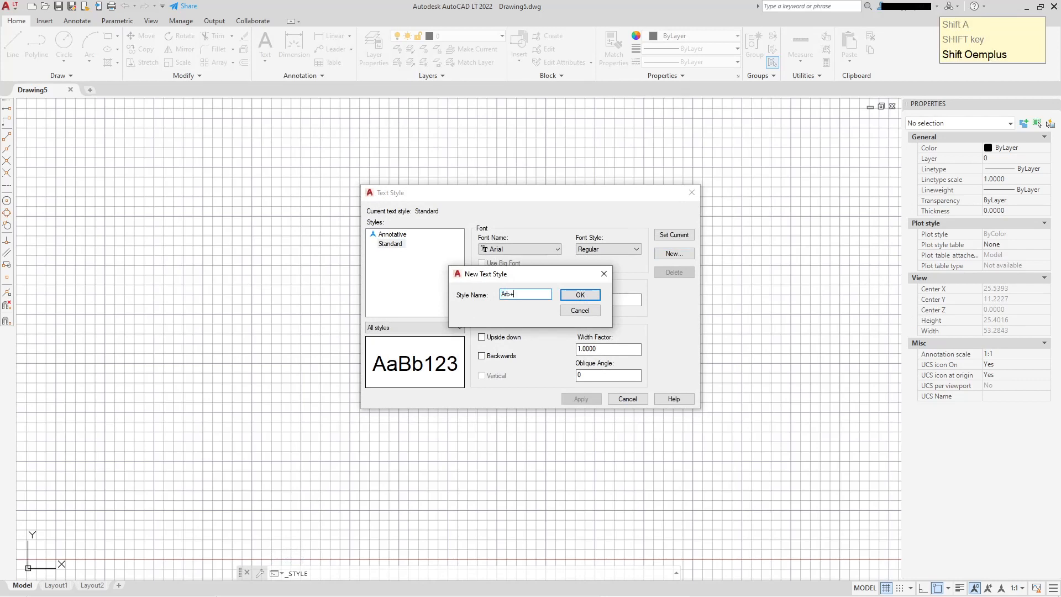
text(_text)
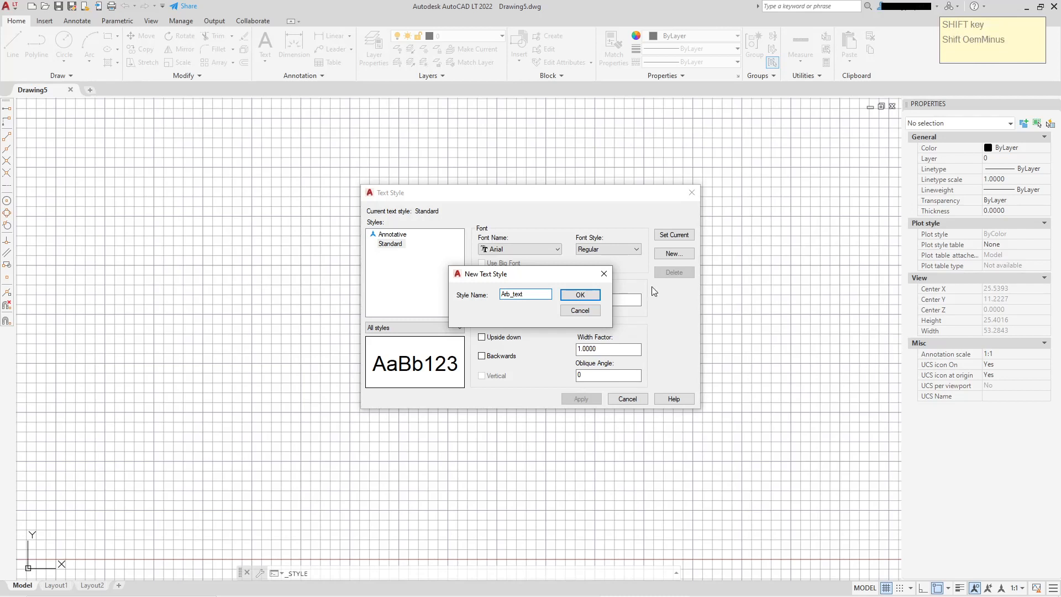
click(570, 299)
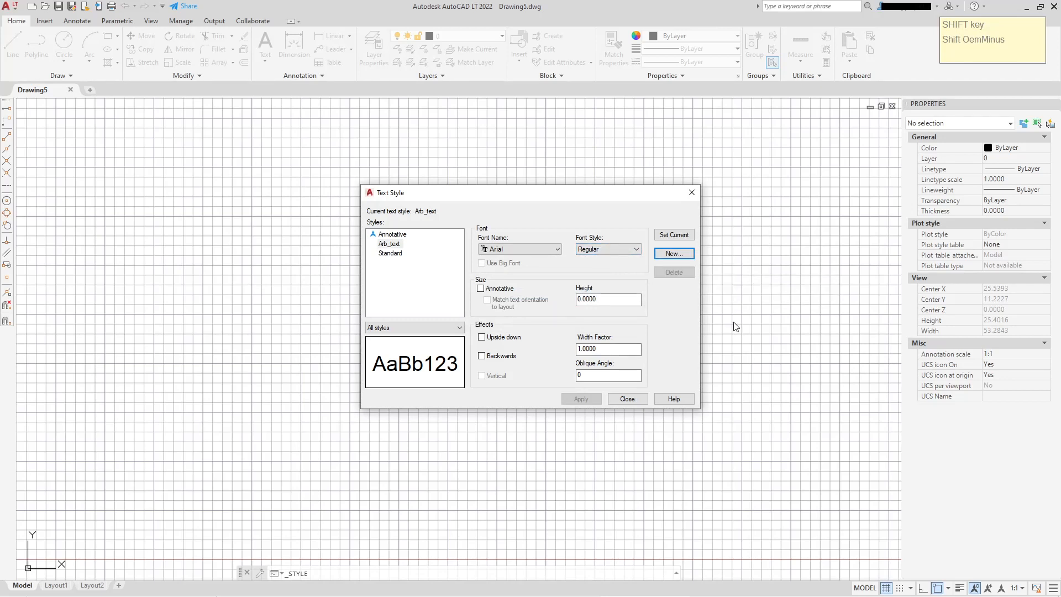
Set the Arb_text style's height to 0.65 and apply it
drag(607, 299, 575, 299)
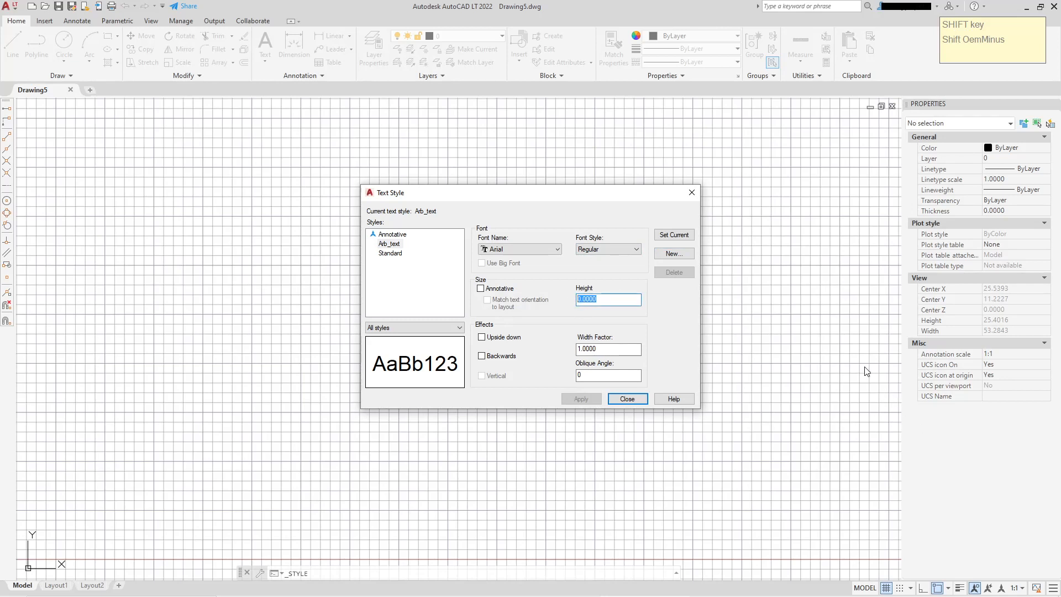
text(.65)
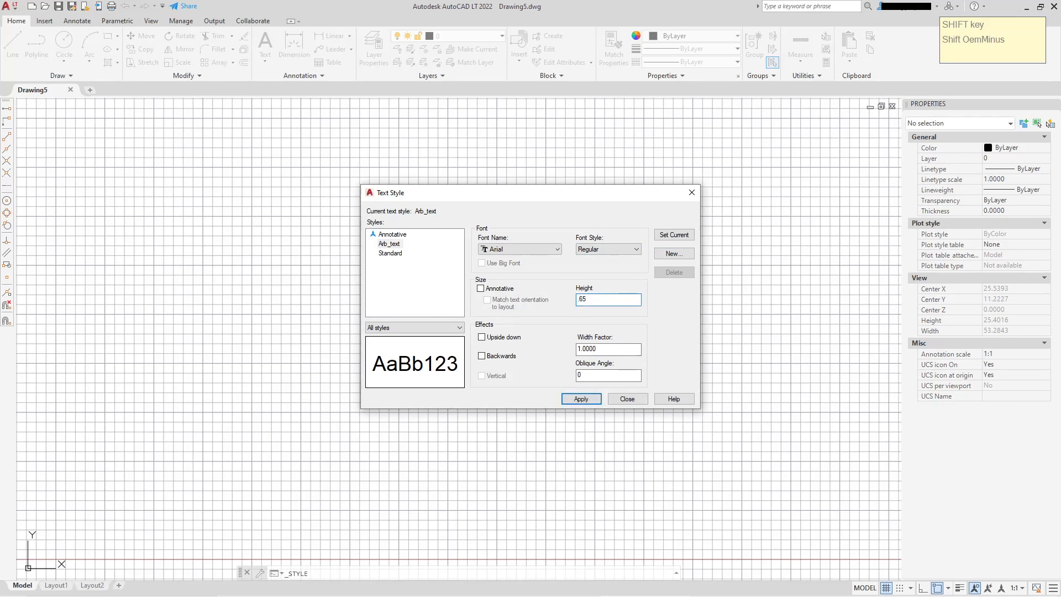
click(584, 398)
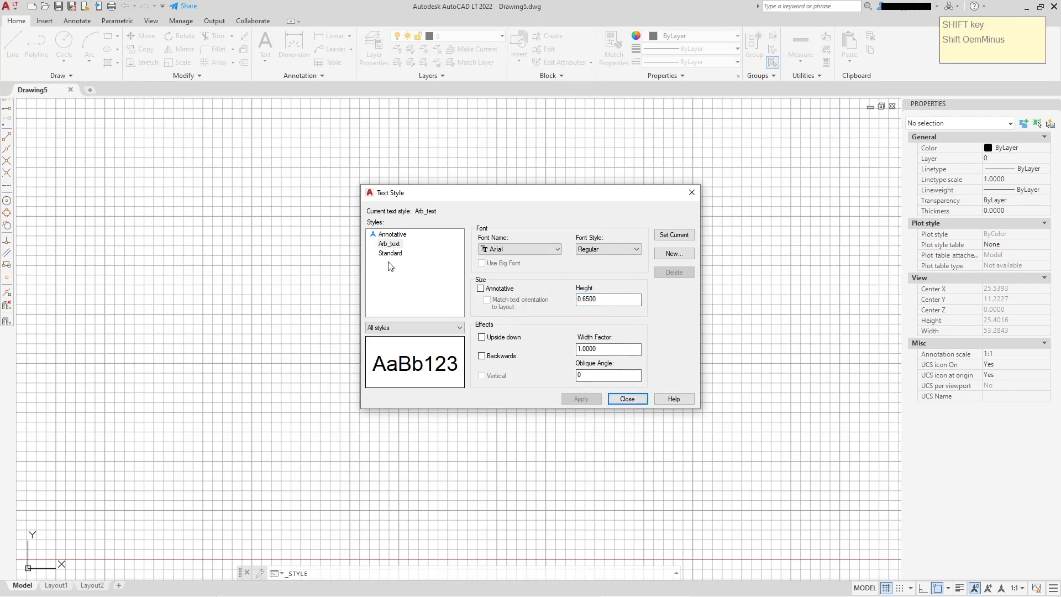
Create a second new text style named Arb_Dim
click(661, 256)
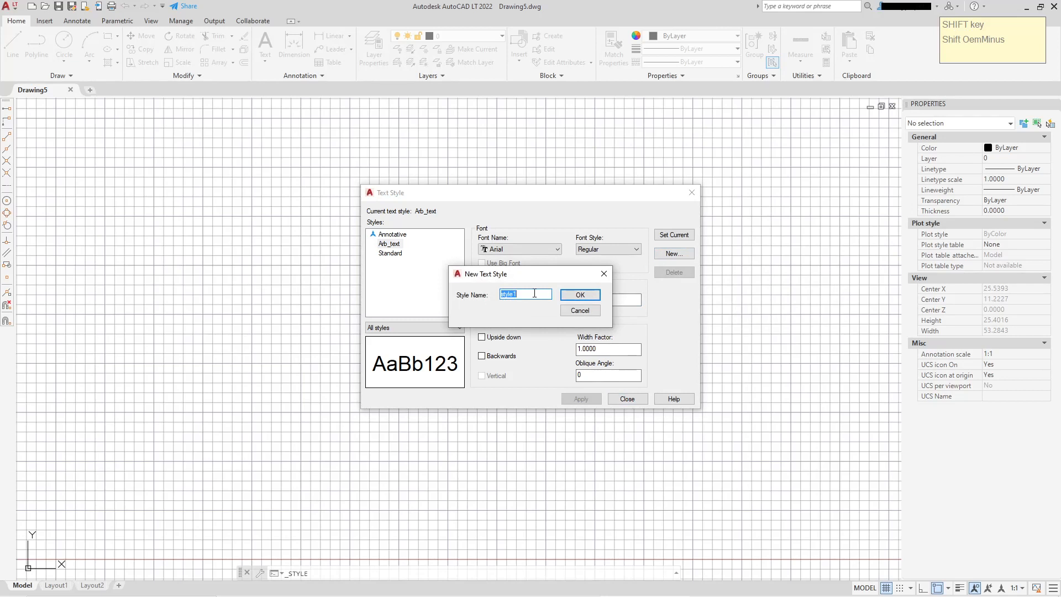
text(A)
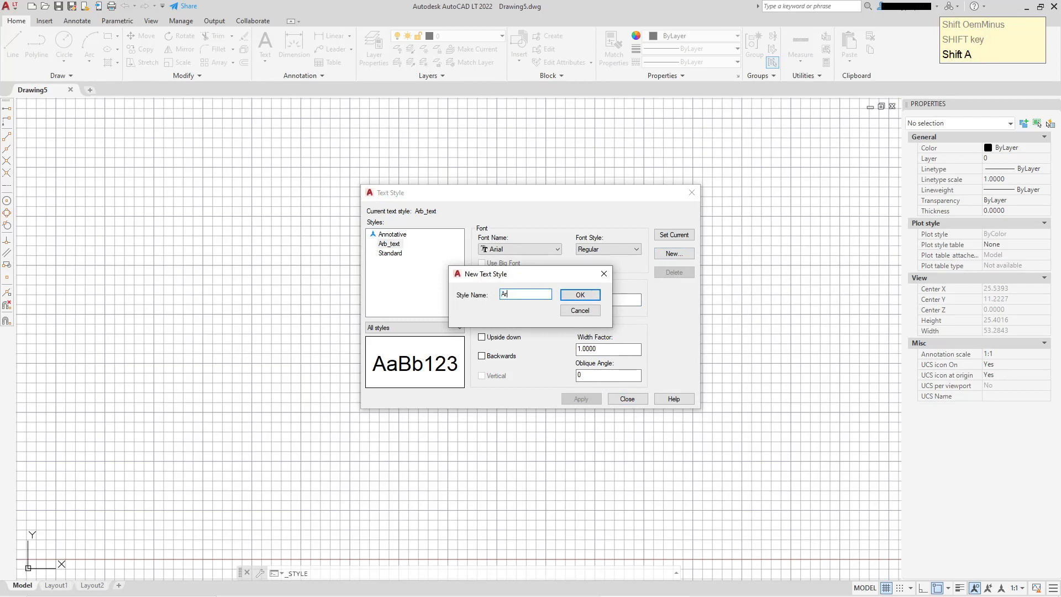
text(rb_Dim)
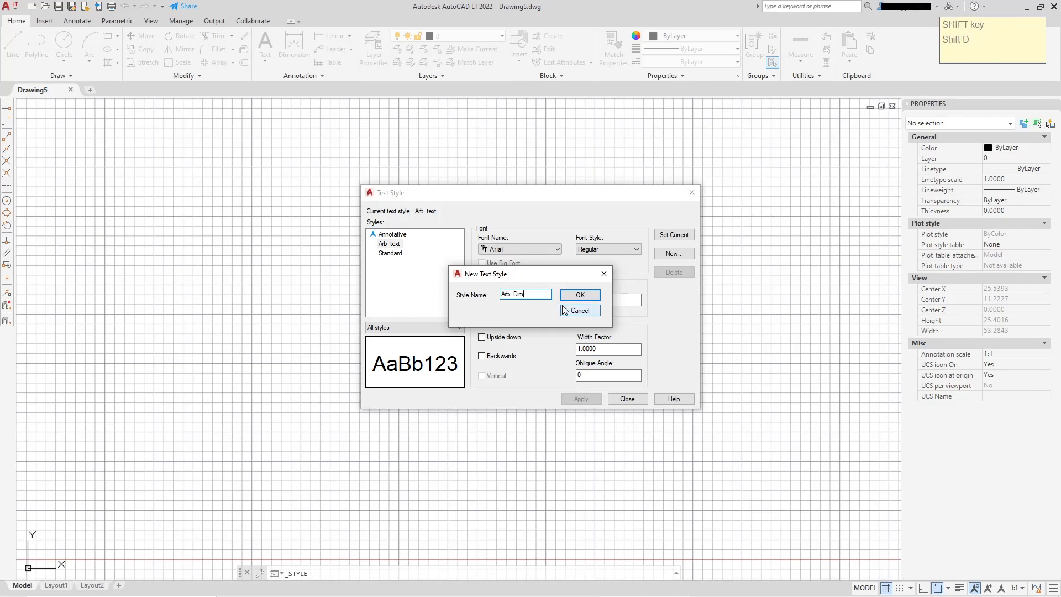
click(580, 295)
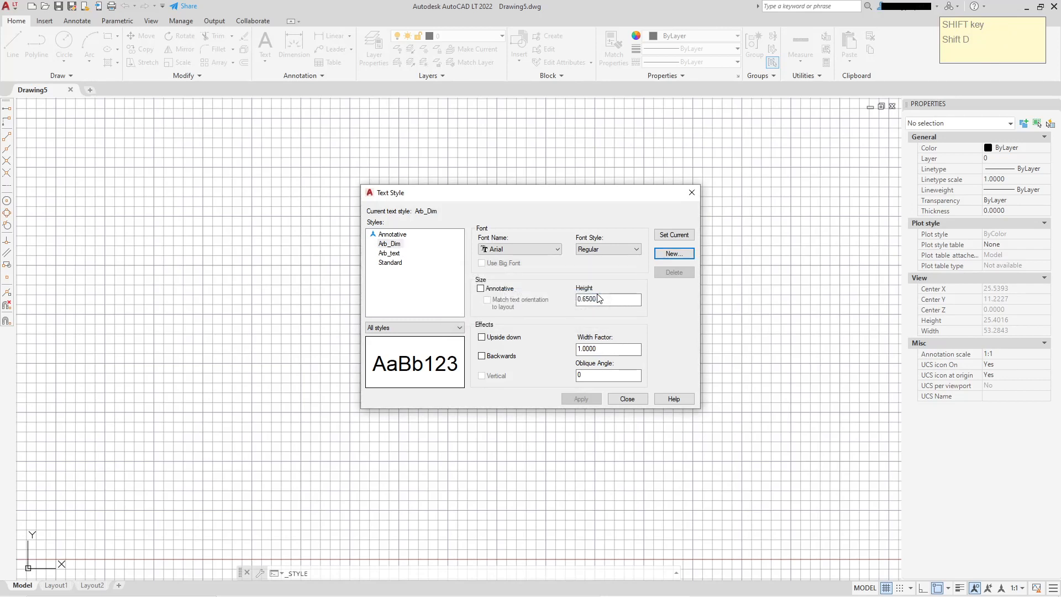
Set the Arb_Dim style's height to 0.0 and close the text style manager
double_click(608, 301)
text(0.0)
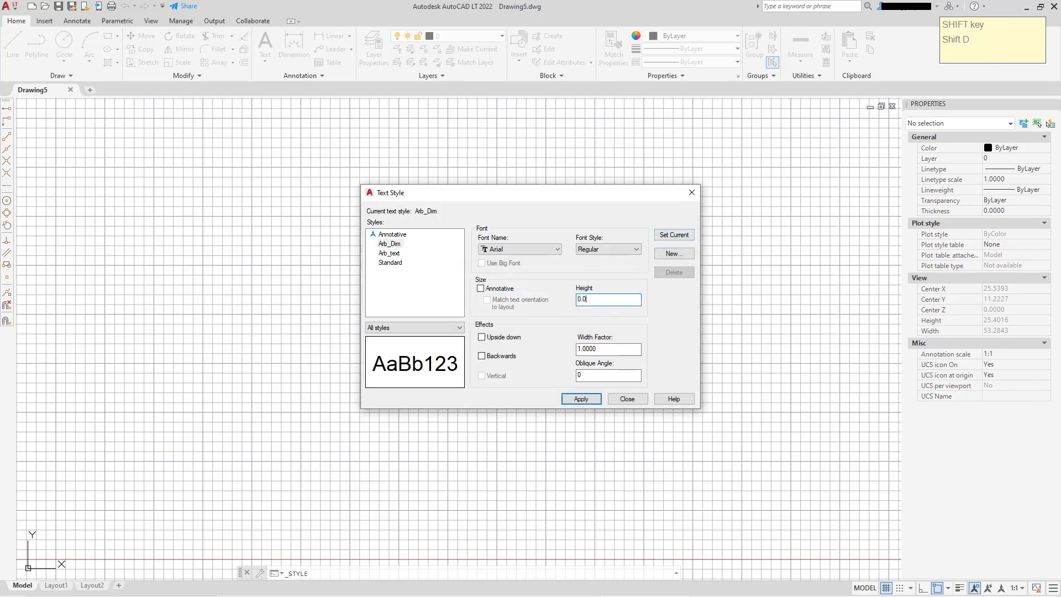
key(Return)
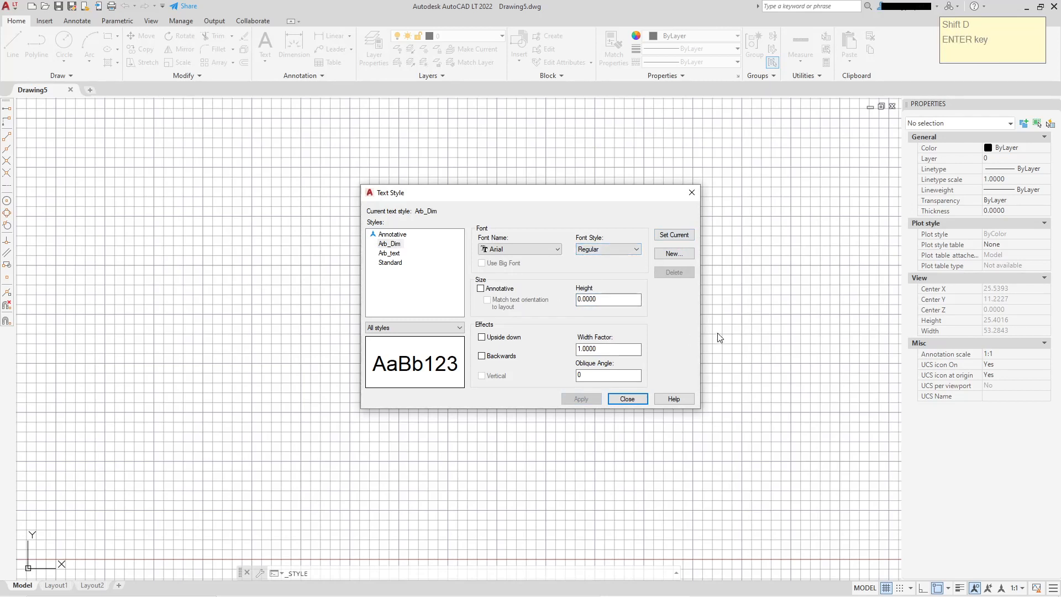
click(627, 399)
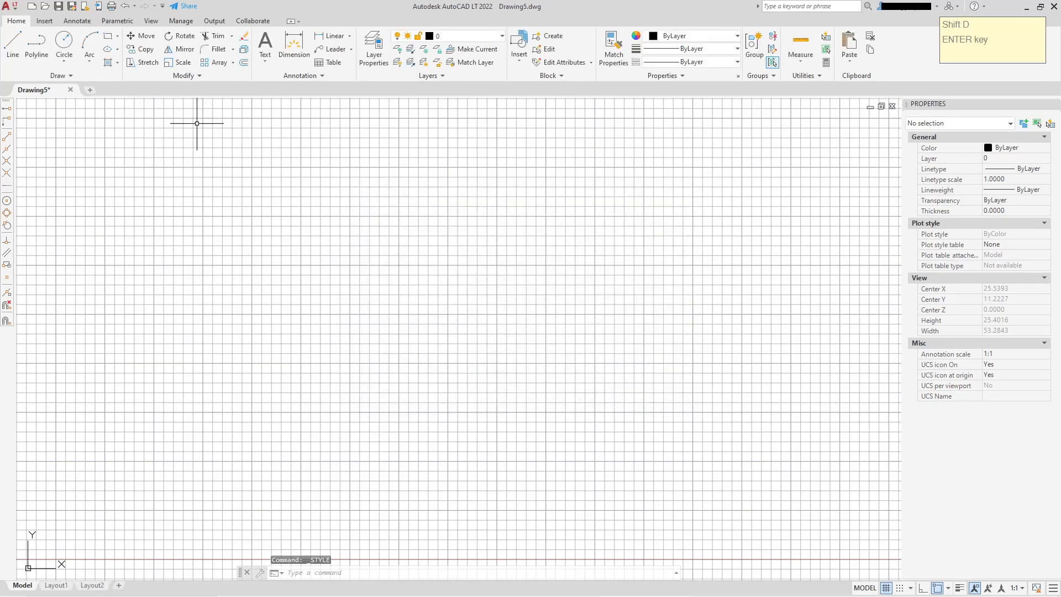
click(302, 76)
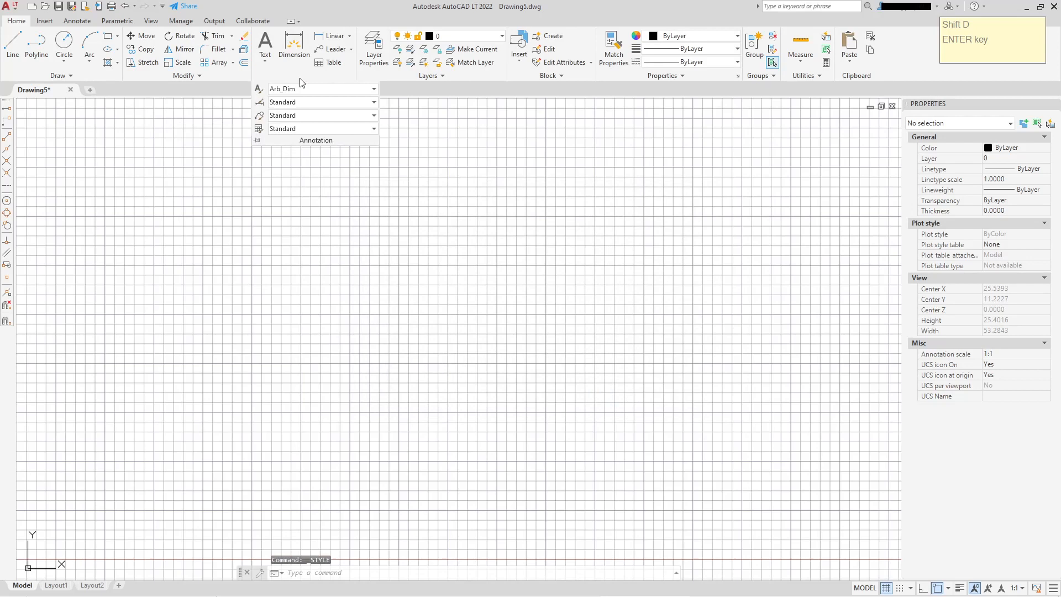
click(372, 89)
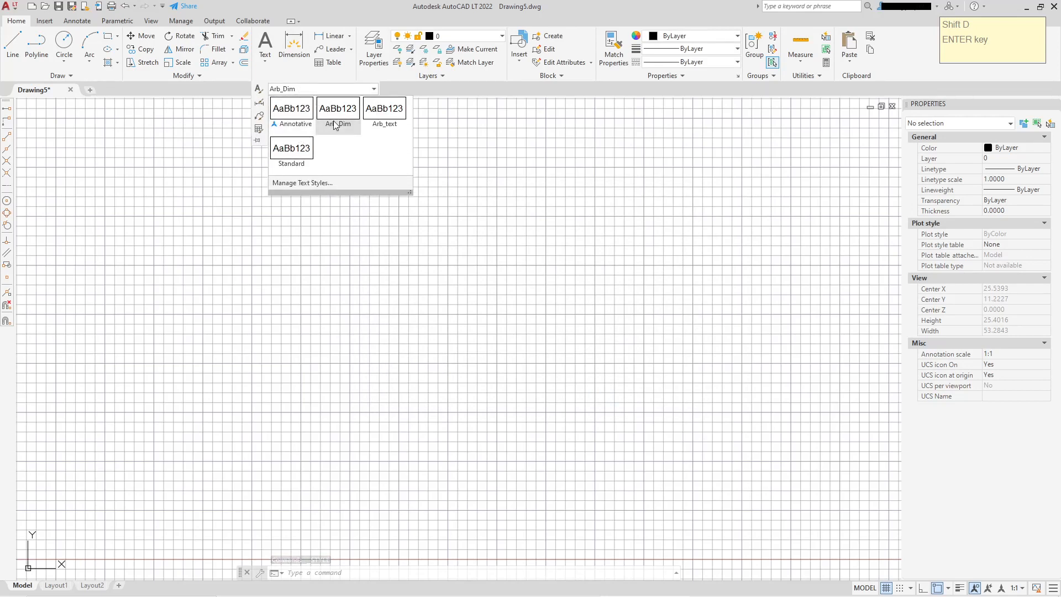
click(457, 126)
key(Escape)
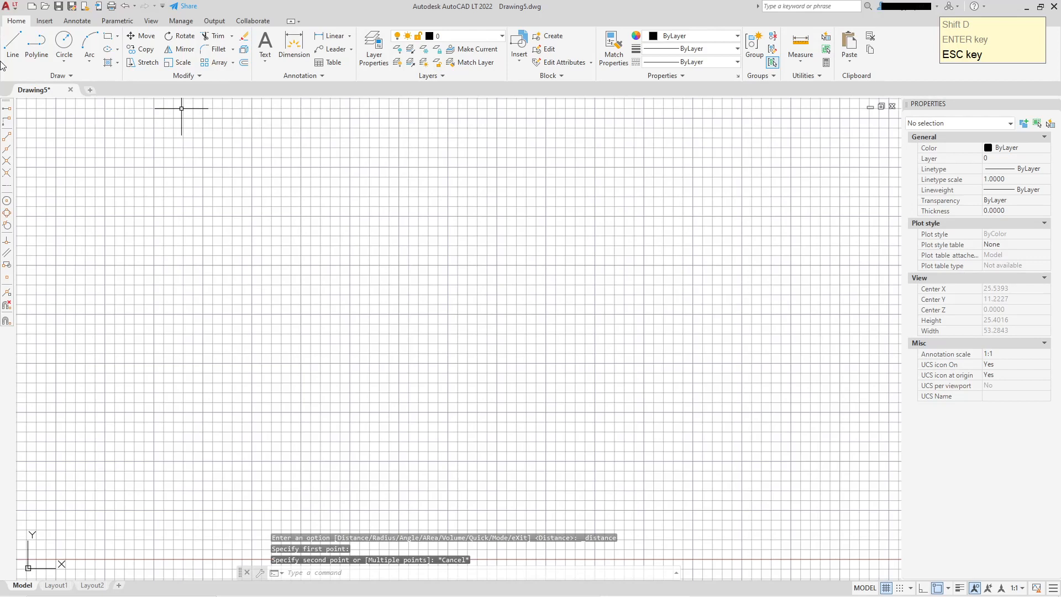
Draw a circle with a radius of 10 in the drawing area
click(64, 44)
click(433, 235)
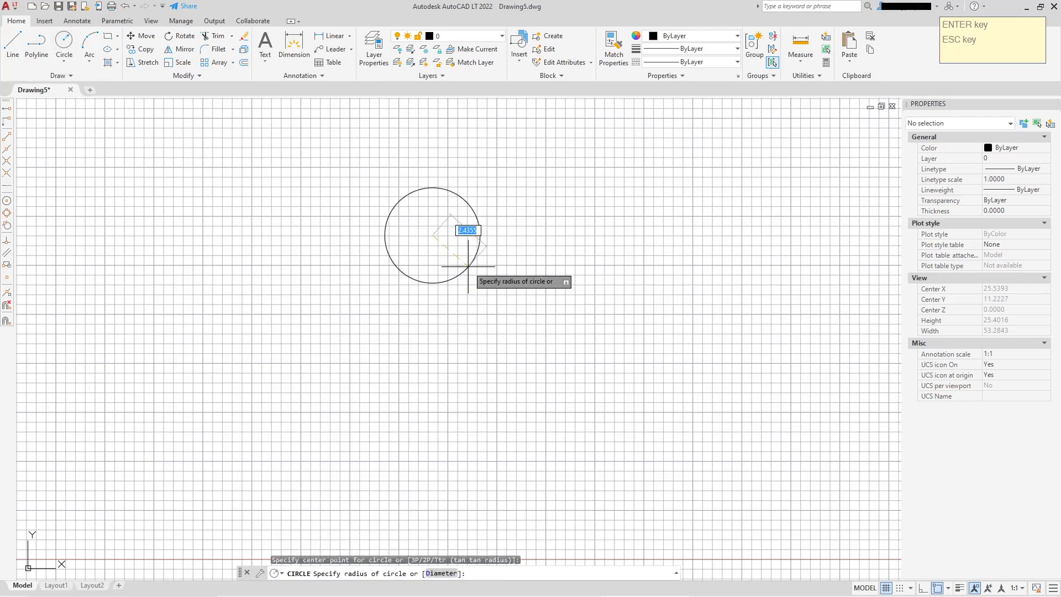
text(10)
key(Return)
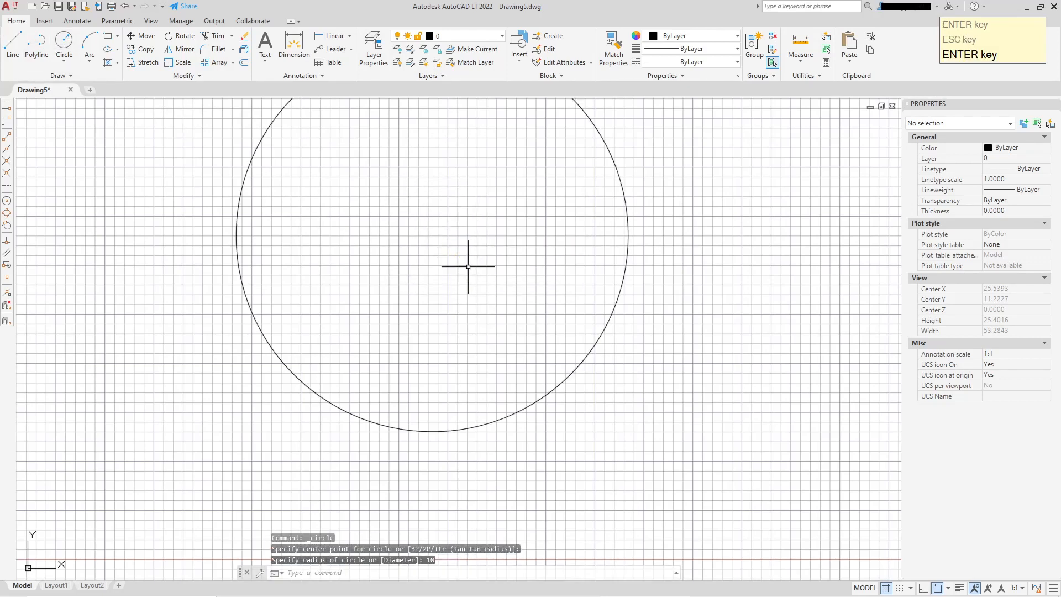
Create multiline text reading T23 inside the circle
scroll(467, 267, down, 5)
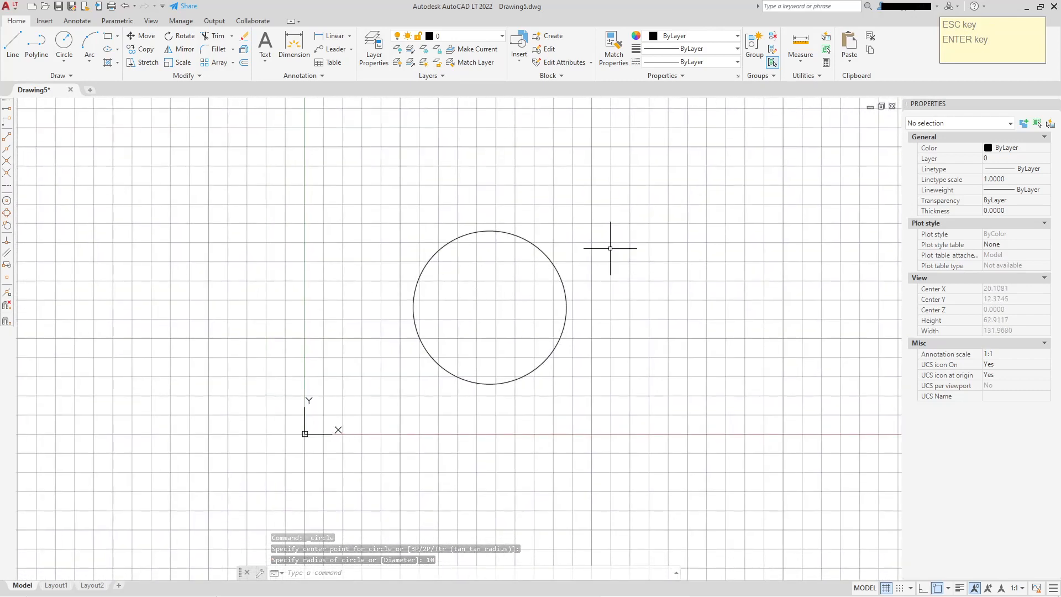
scroll(530, 296, down, 2)
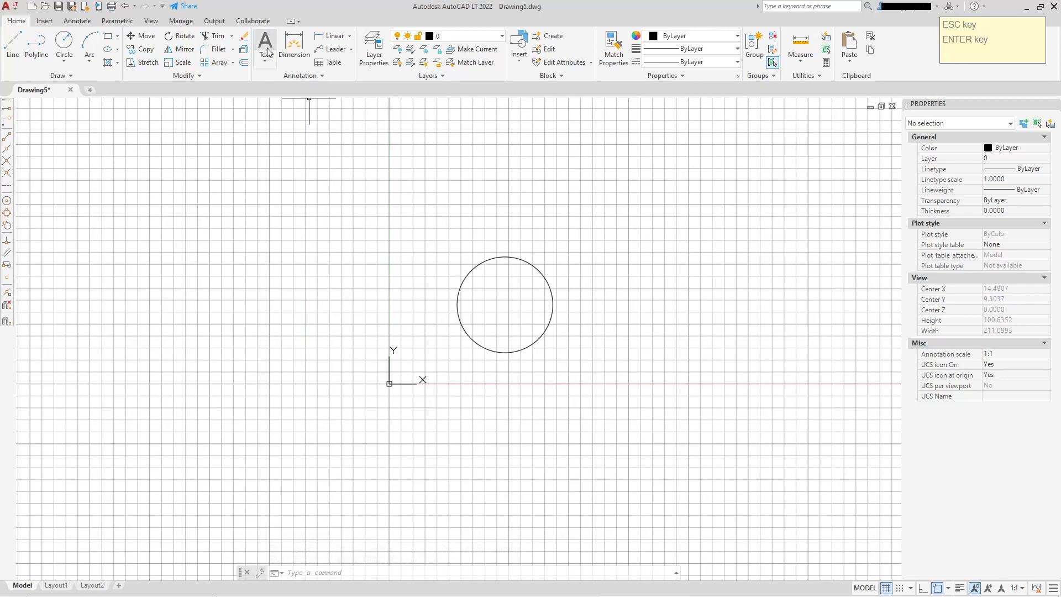
click(266, 60)
click(288, 81)
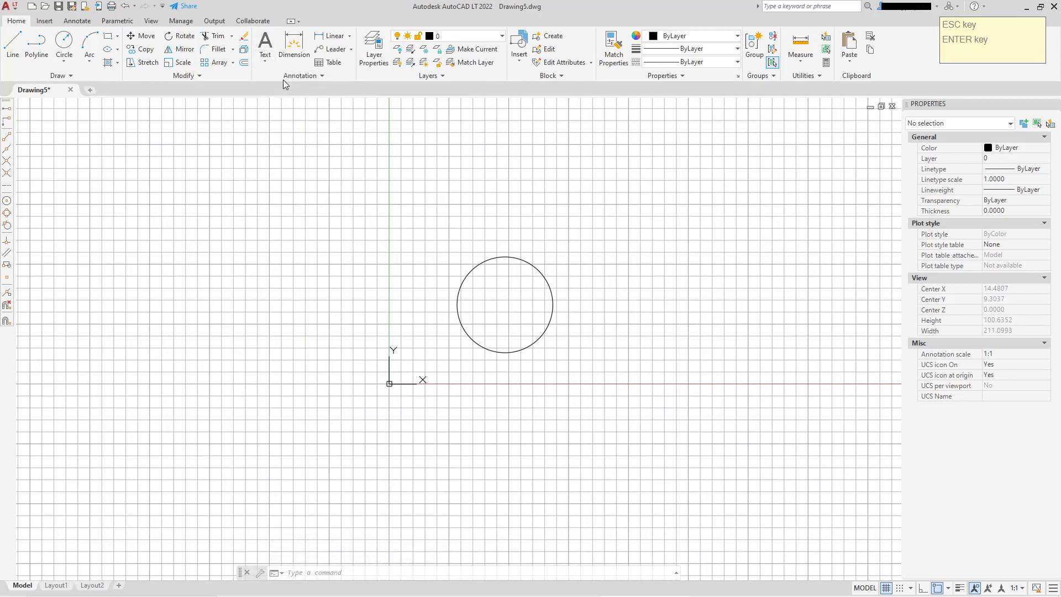
scroll(565, 304, up, 3)
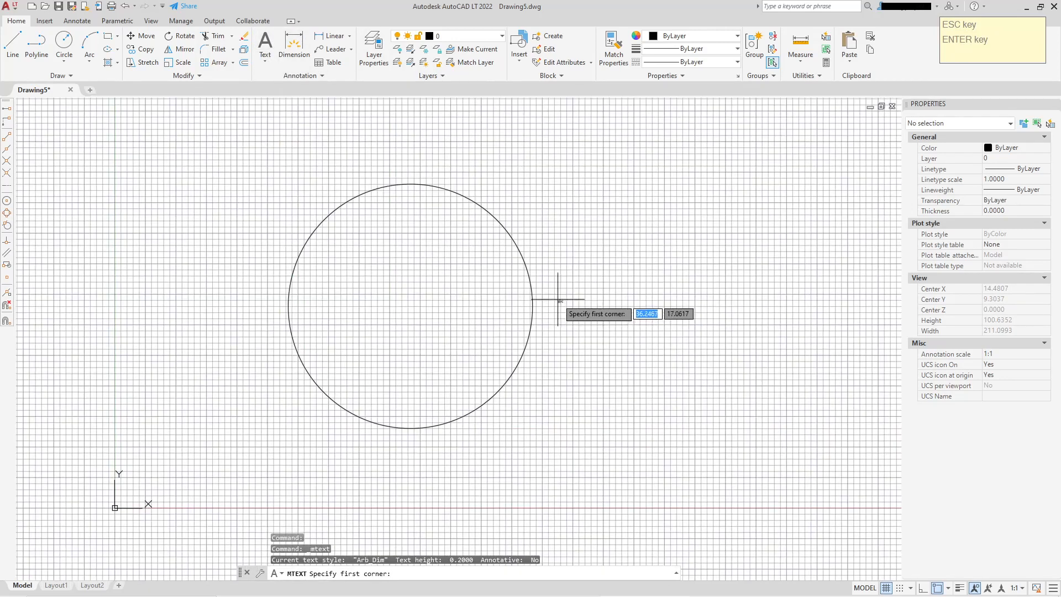
click(452, 288)
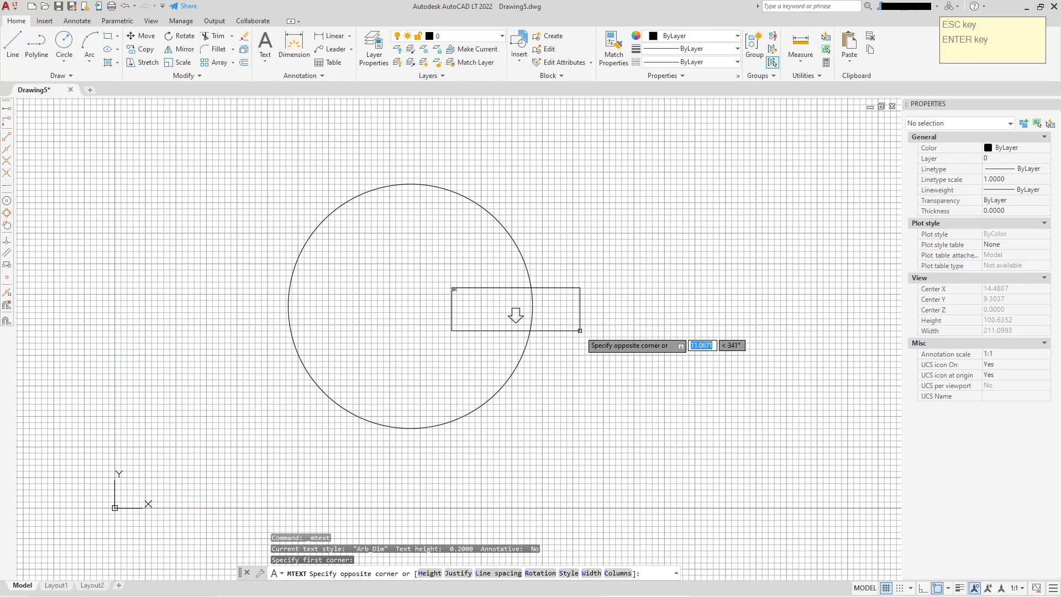
click(581, 332)
text(T23)
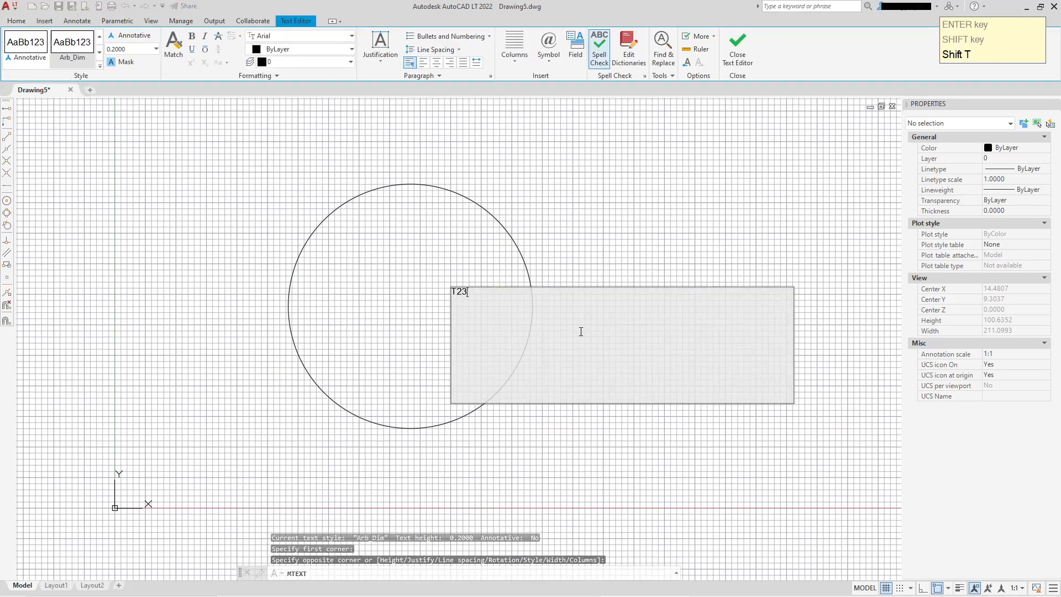
click(659, 243)
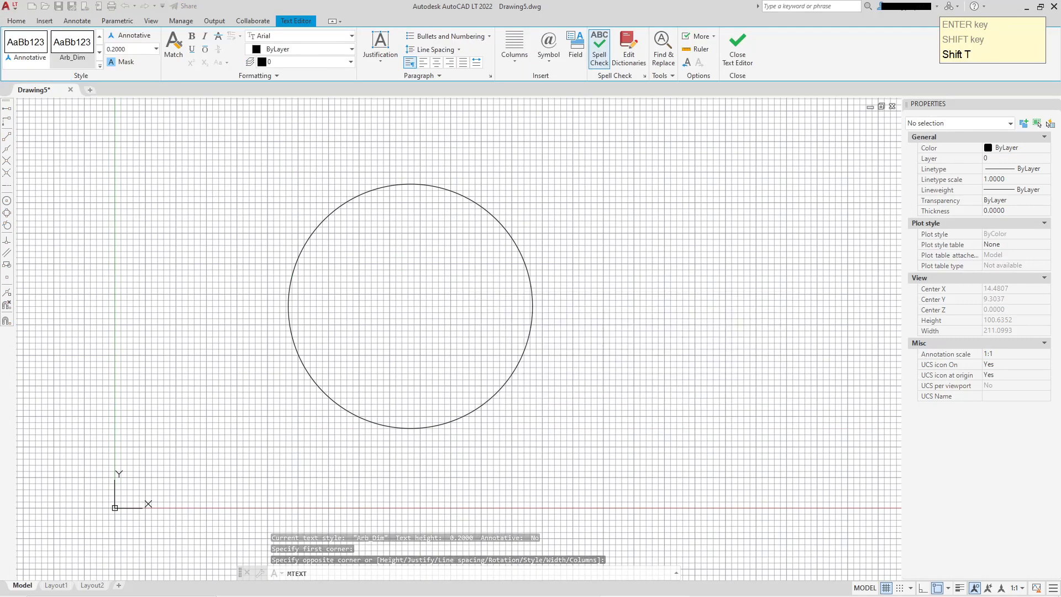
Select the T23 text and change its text style to Arb_text
scroll(473, 295, up, 3)
scroll(473, 295, up, 2)
click(397, 267)
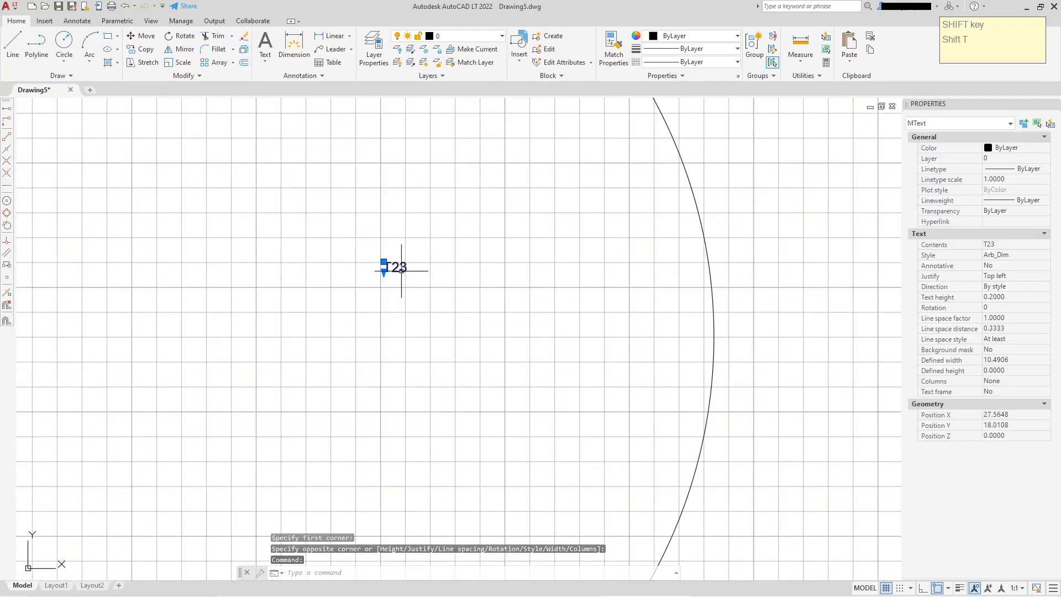
scroll(697, 307, down, 2)
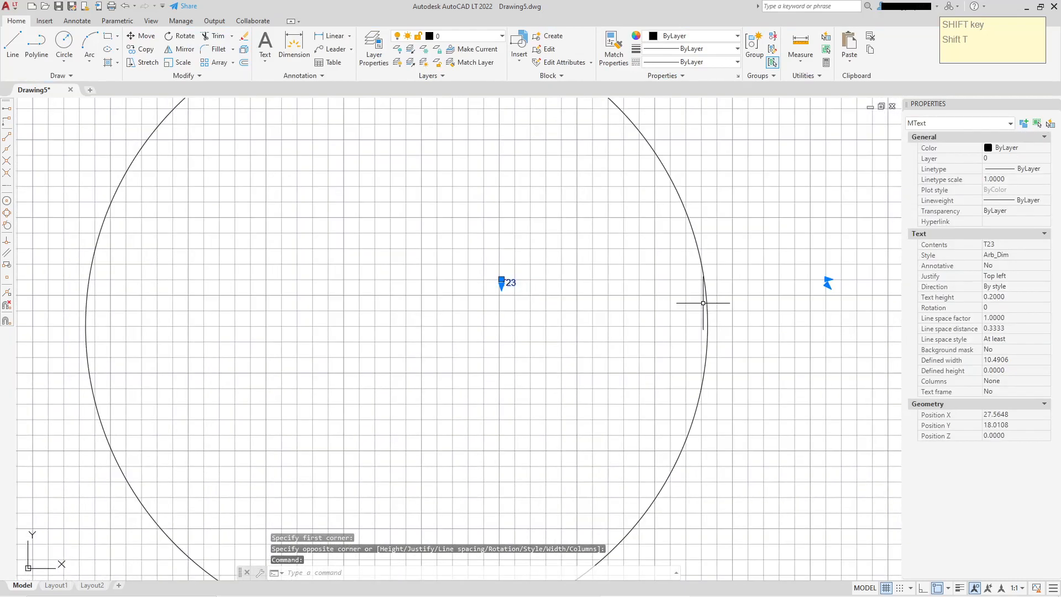
click(1035, 257)
click(1038, 260)
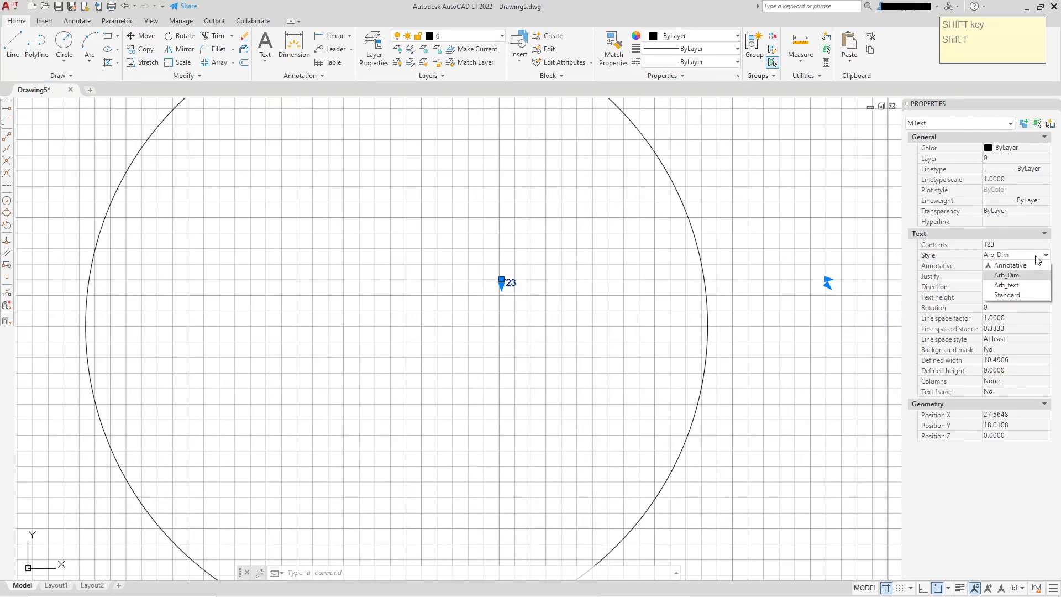
click(1020, 284)
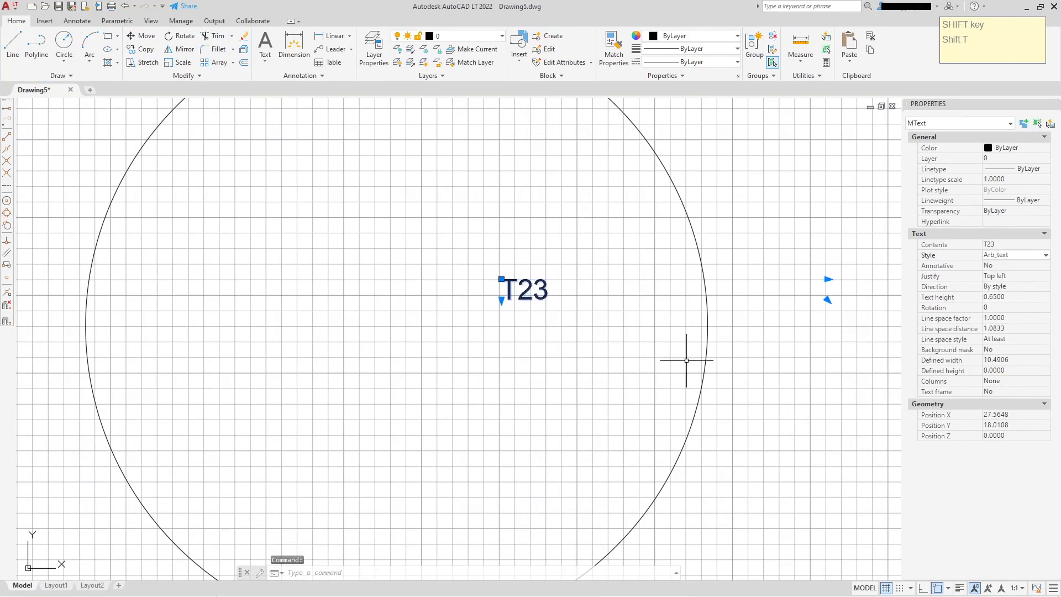
click(828, 280)
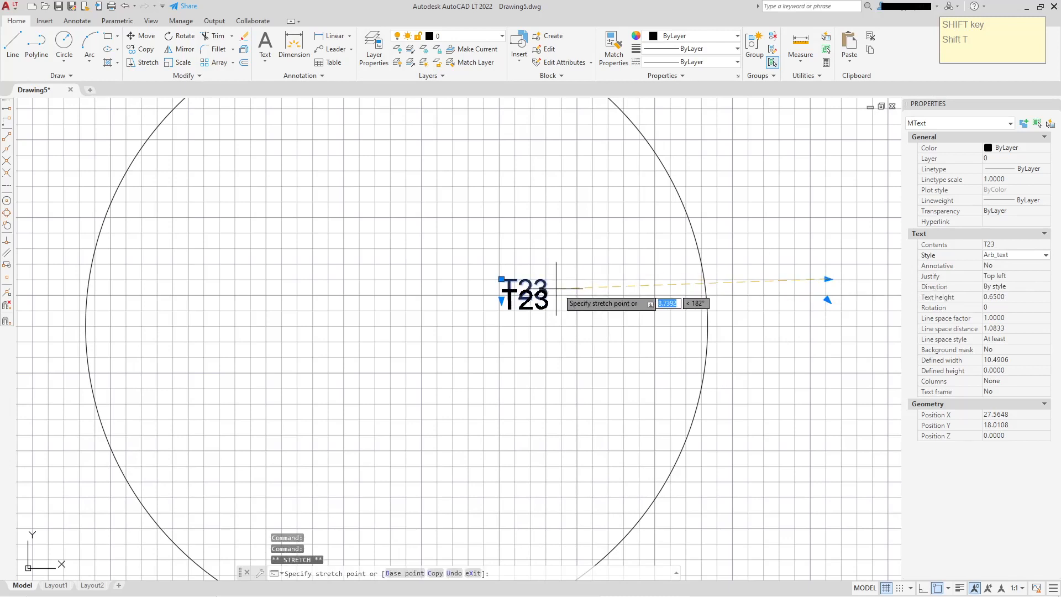
key(Escape)
scroll(569, 291, down, 1)
scroll(569, 289, up, 3)
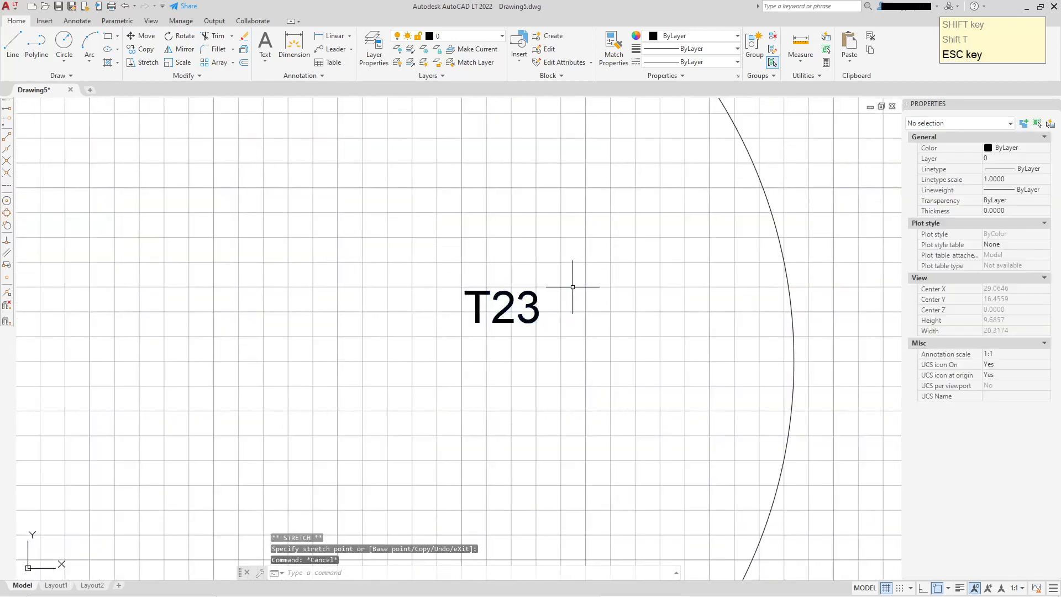
scroll(475, 237, down, 2)
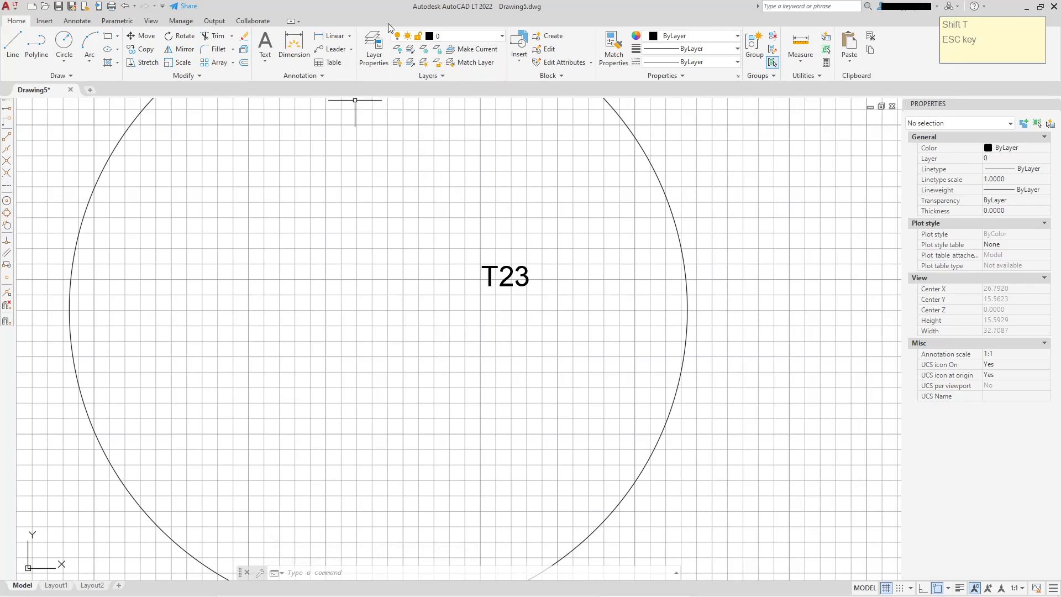
click(349, 36)
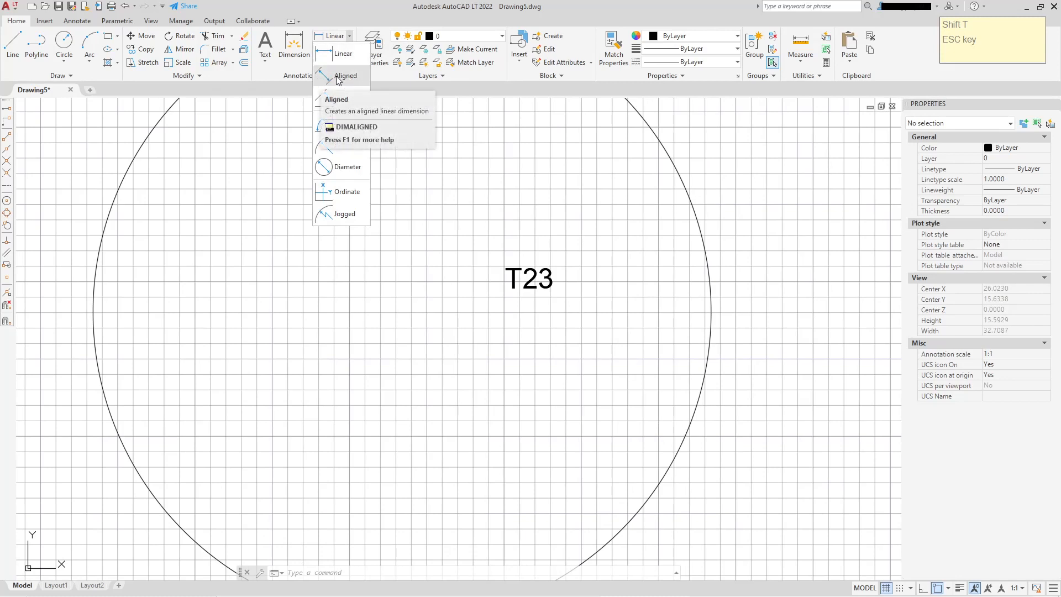
scroll(483, 185, down, 4)
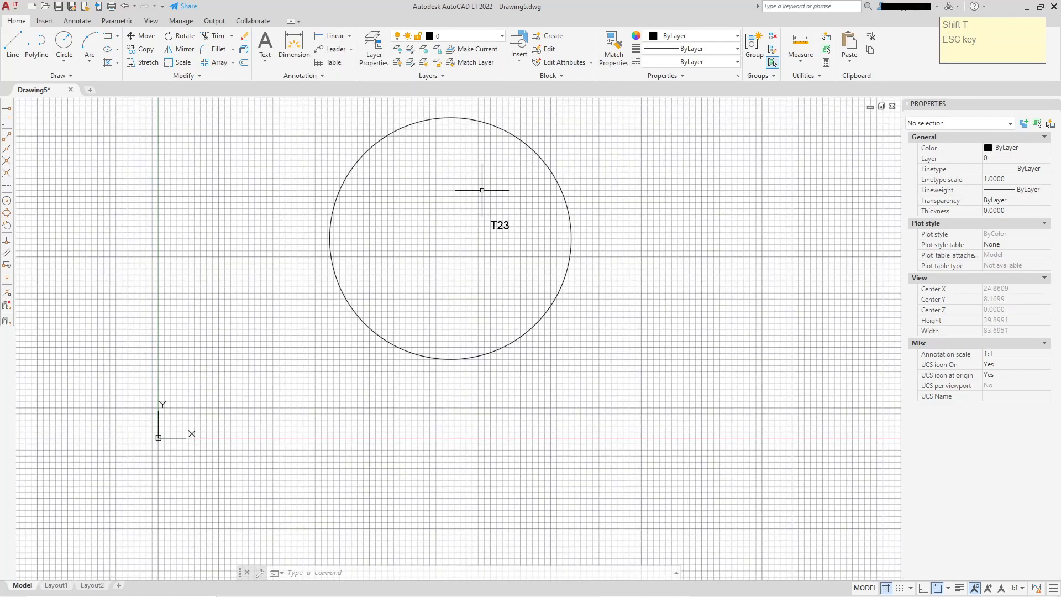
key(Escape)
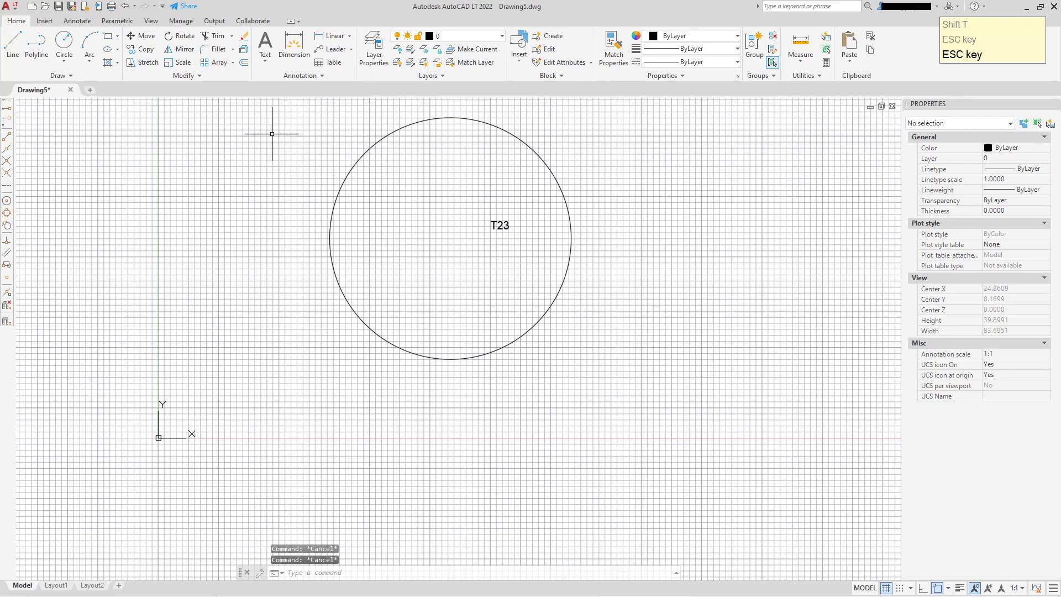
Draw a circle with radius 10 centred on the existing circle's centre
click(64, 43)
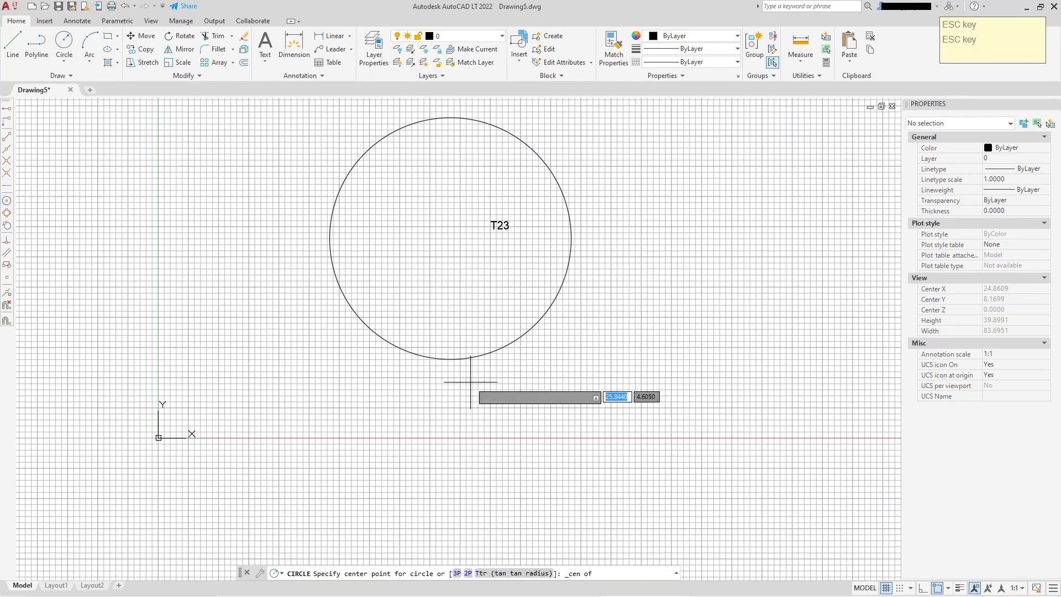
click(450, 238)
scroll(450, 239, up, 6)
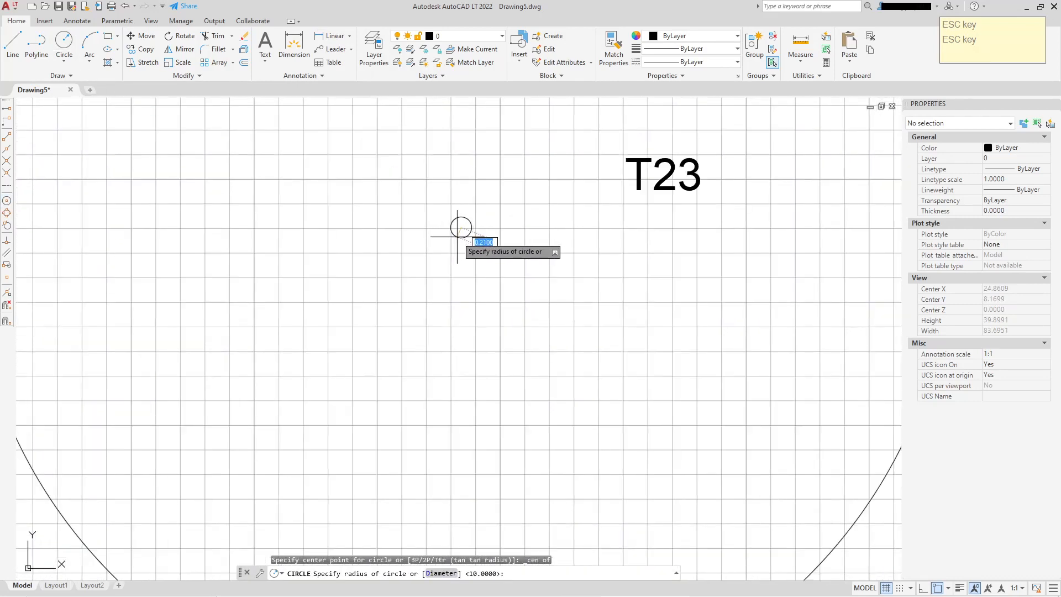
click(453, 235)
scroll(476, 242, down, 4)
scroll(490, 247, up, 4)
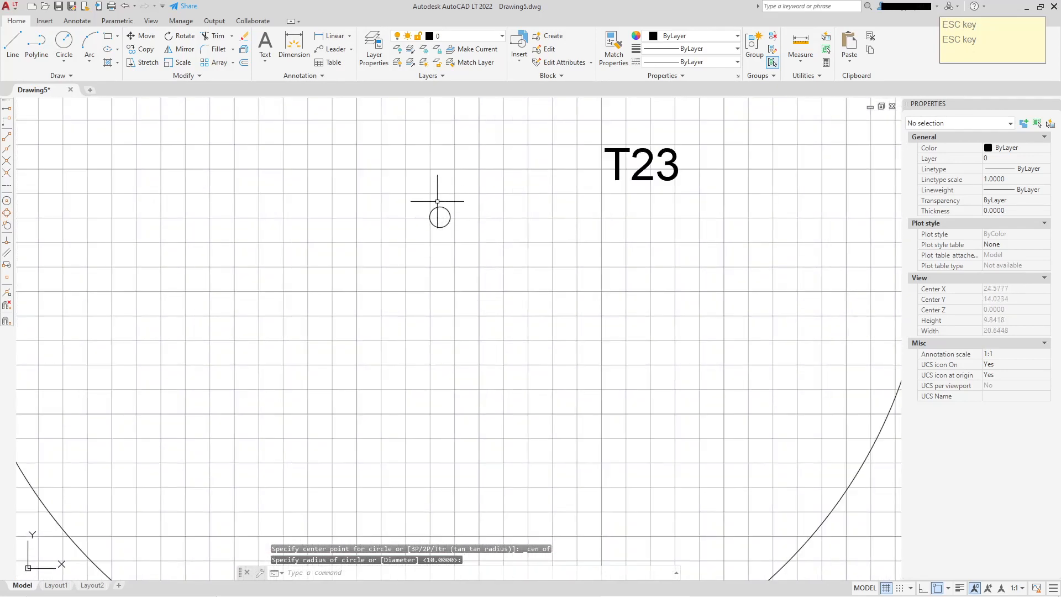
scroll(490, 271, down, 6)
Set the circle's colour to Magenta
click(668, 304)
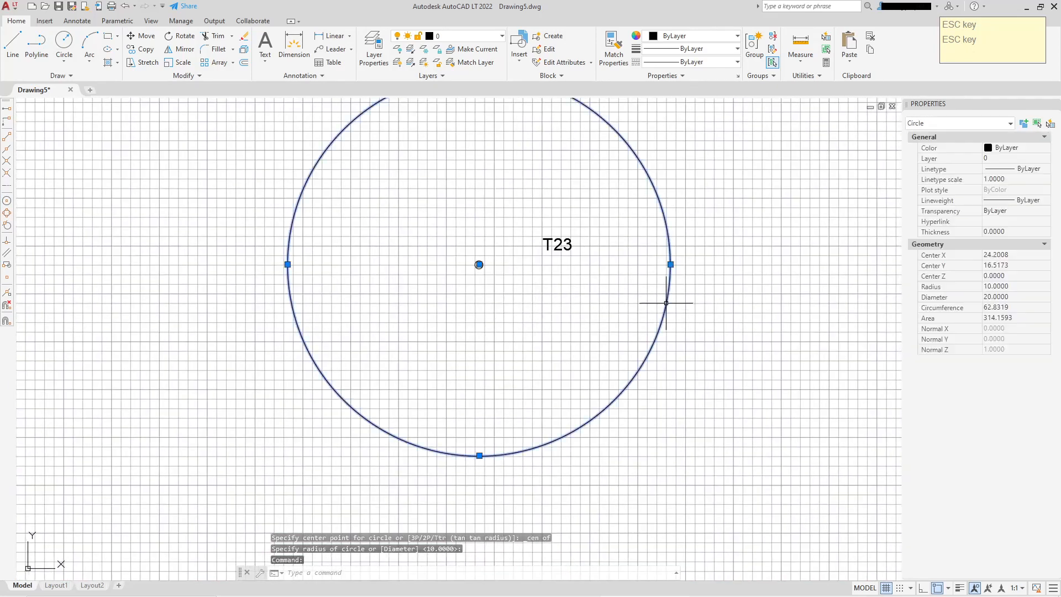
click(1019, 148)
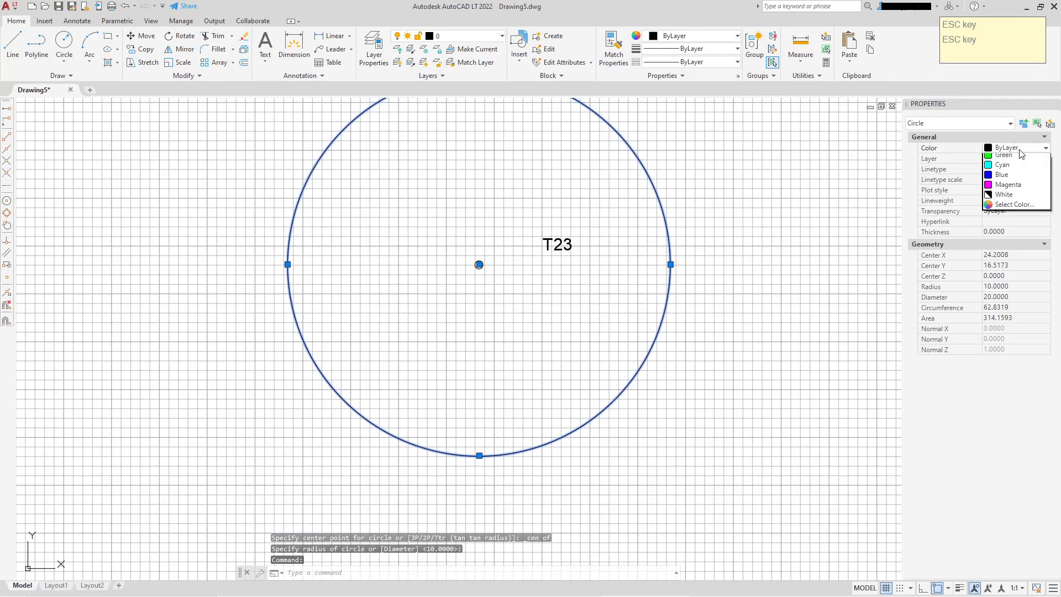
click(1007, 228)
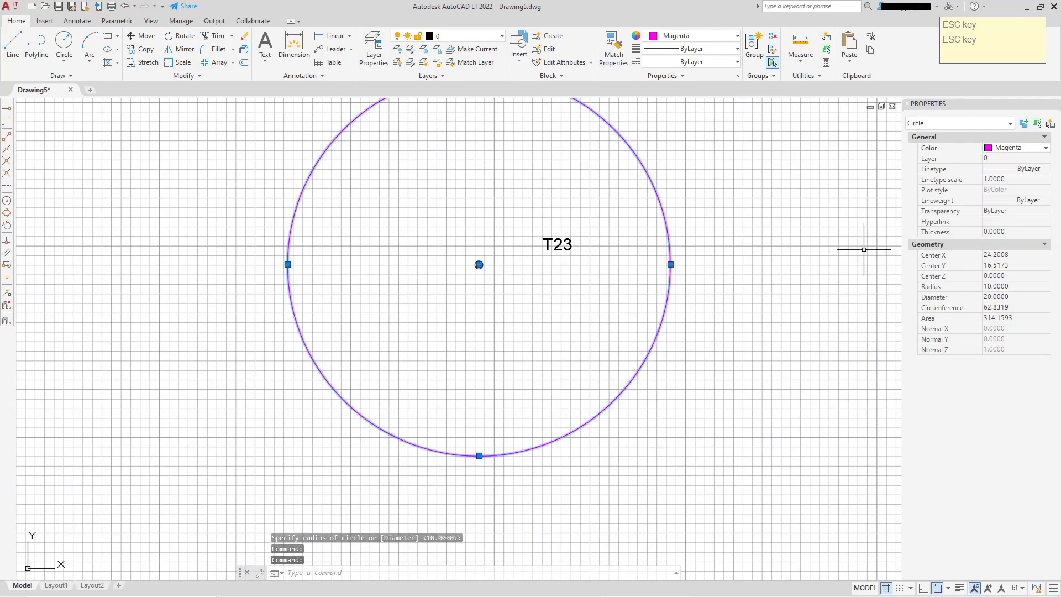
Copy the circles and the T23 text three times, stepping diagonally up and to the right
scroll(624, 288, down, 8)
key(Escape)
click(514, 216)
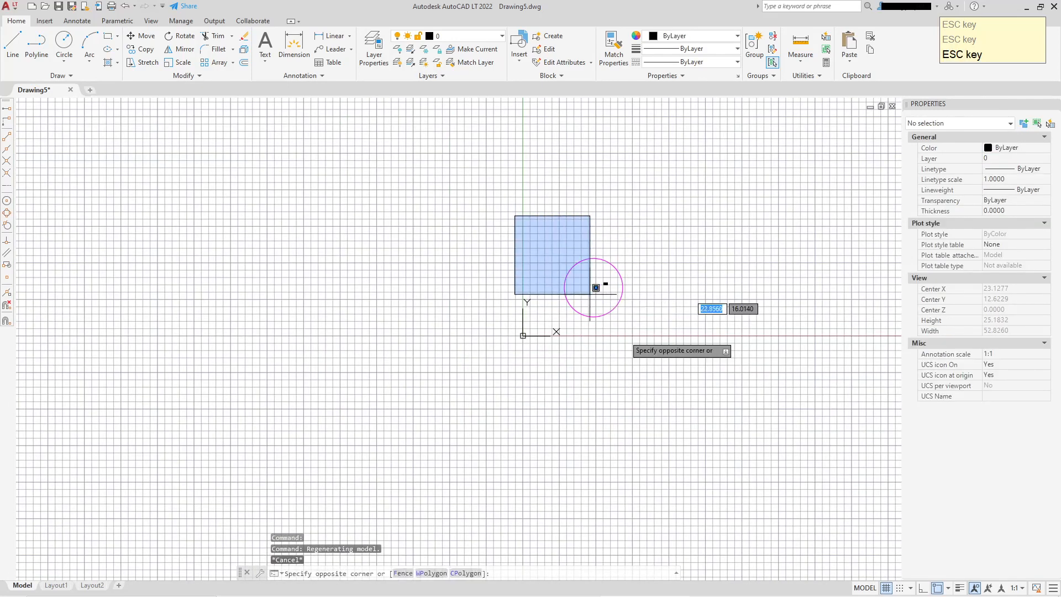
click(661, 369)
right_click(648, 325)
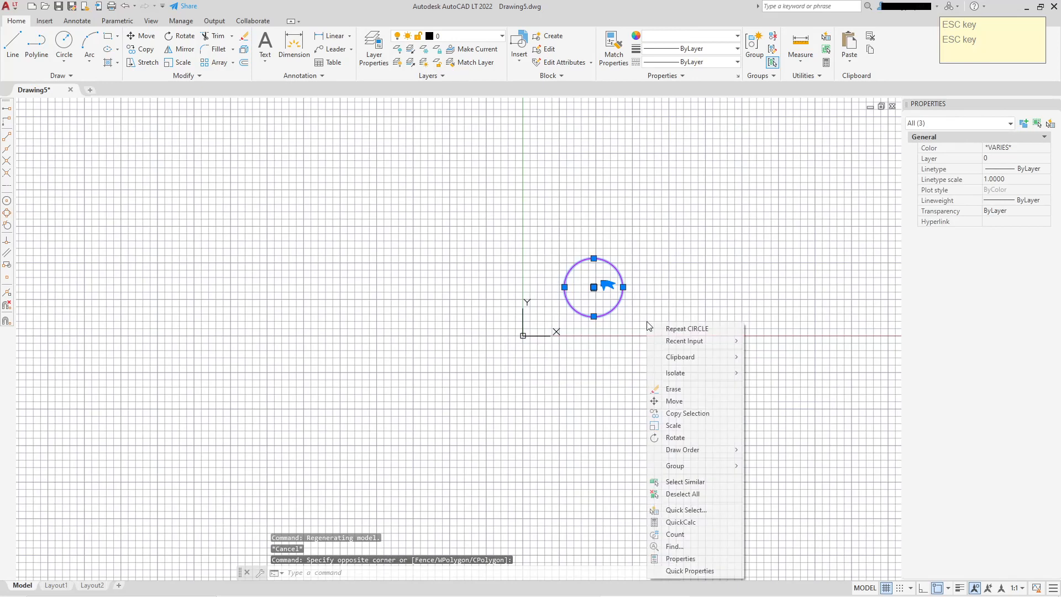
click(687, 413)
click(606, 282)
click(643, 223)
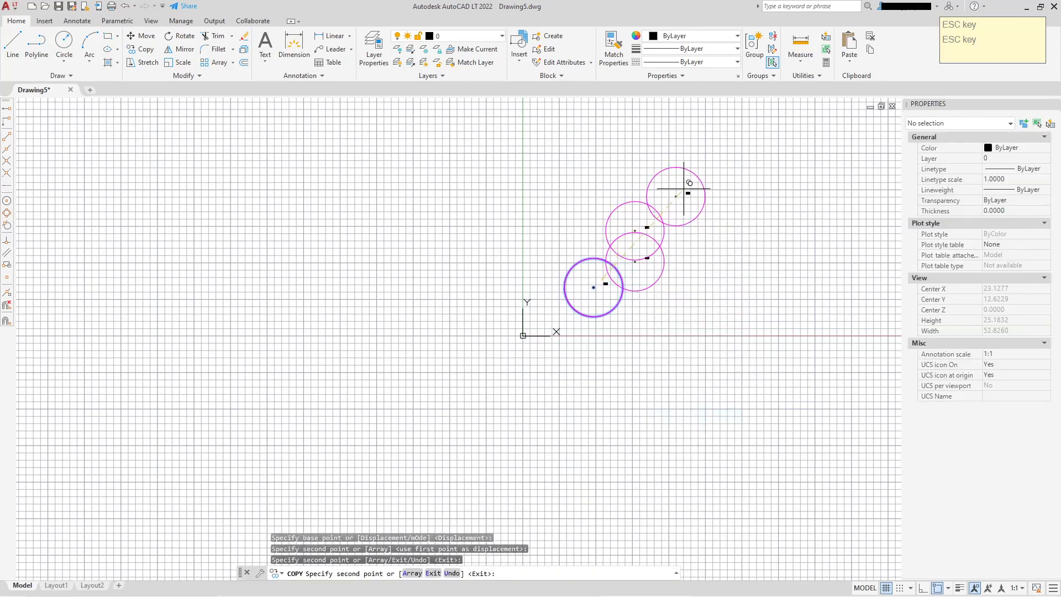
click(684, 189)
right_click(705, 176)
click(747, 182)
Edit the text in the lower-left circle to read T22
scroll(611, 284, up, 6)
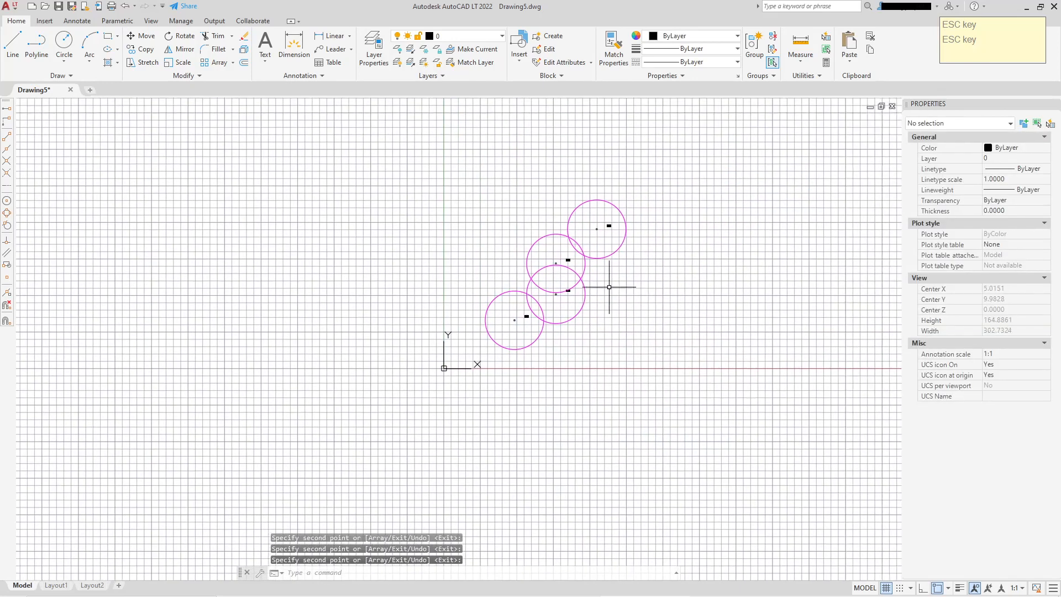
scroll(422, 365, up, 2)
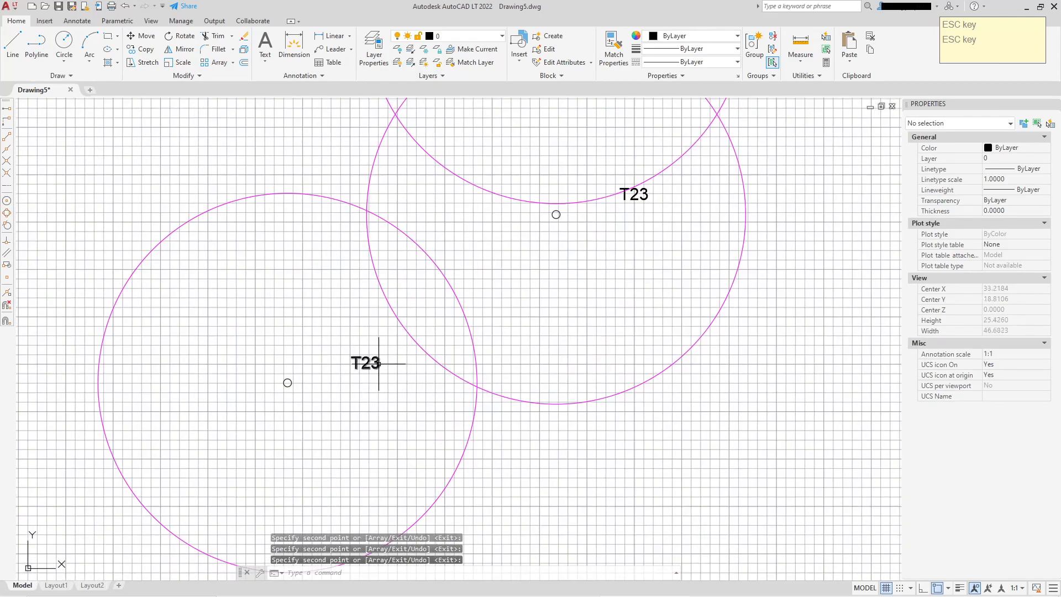
double_click(366, 363)
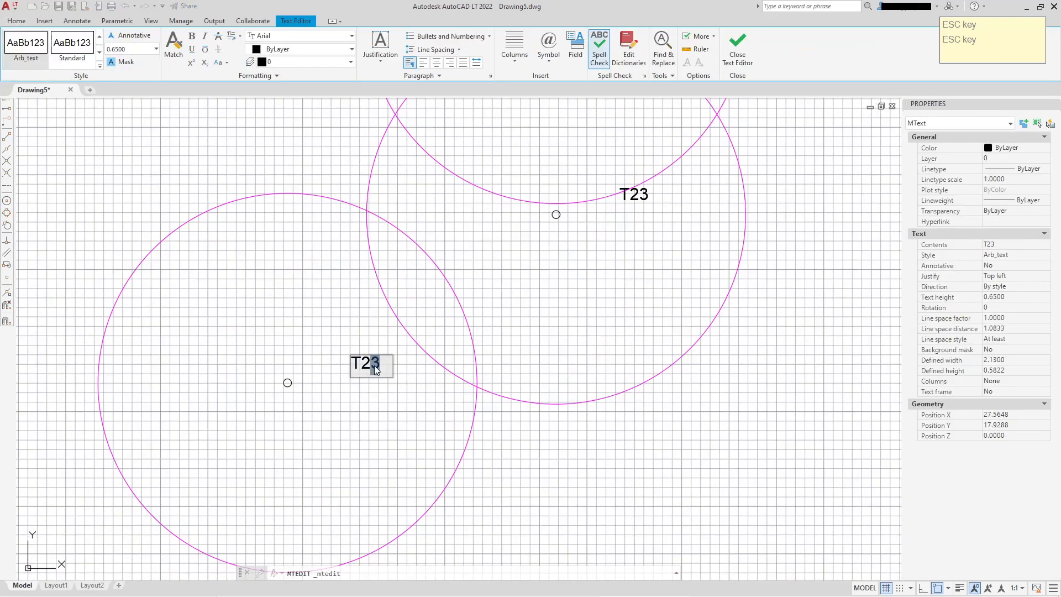
click(502, 330)
scroll(572, 288, down, 2)
middle_drag(599, 202, 498, 344)
scroll(525, 226, up, 2)
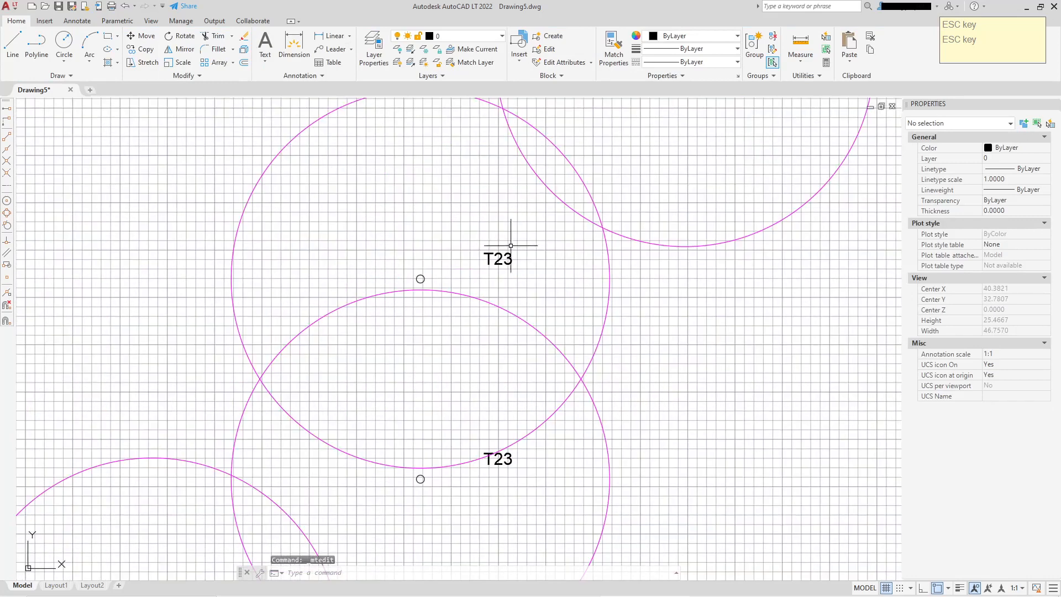
Edit the text in the second copied circle to read T24
double_click(505, 257)
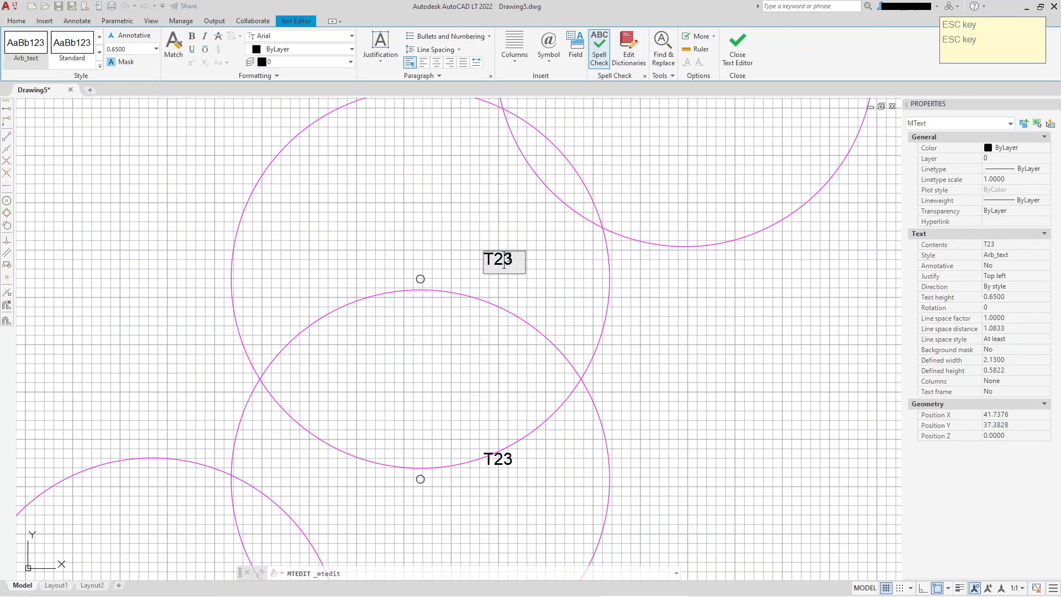
click(563, 233)
text(4)
click(594, 250)
middle_drag(597, 250, 531, 414)
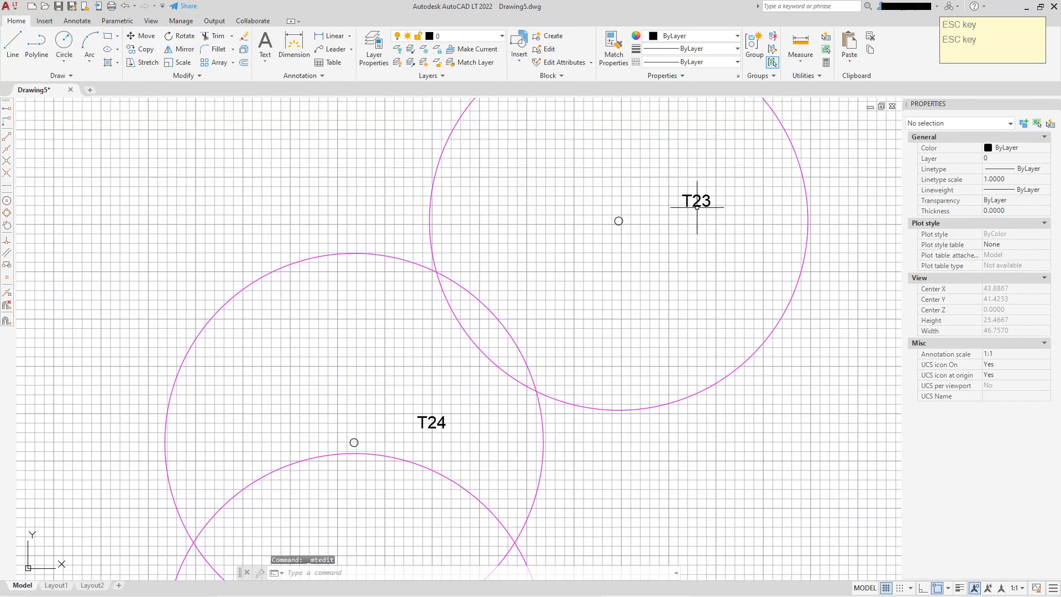
Edit the text in the top circle to read T25
drag(702, 202, 712, 202)
click(708, 271)
scroll(707, 272, down, 5)
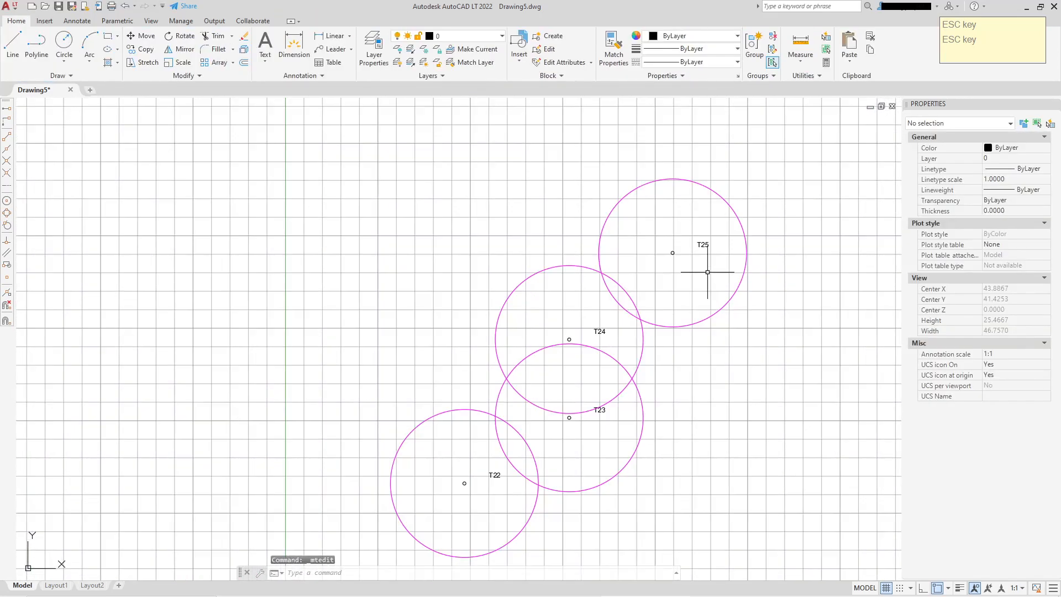
Turn off the grid display
middle_drag(641, 338, 635, 270)
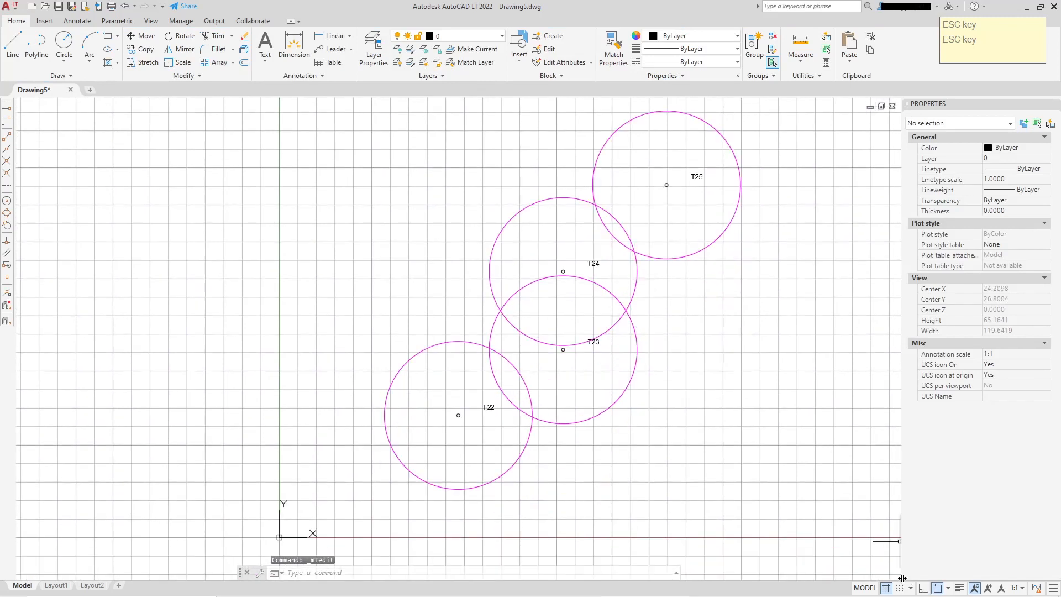
click(886, 588)
scroll(514, 281, down, 3)
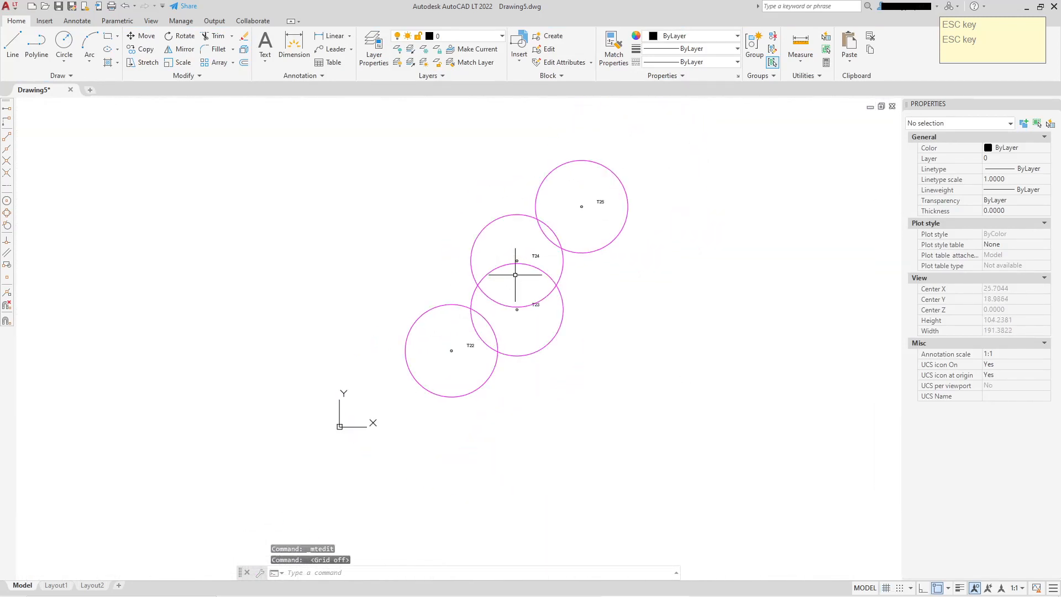
Draw an open polyline running from below the circles up their left side and across above them
click(36, 43)
mouse_move(275, 249)
middle_down()
mouse_move(256, 185)
mouse_move(212, 253)
mouse_move(201, 372)
middle_up()
click(485, 462)
click(406, 397)
click(344, 353)
click(261, 236)
click(206, 379)
click(168, 346)
click(183, 223)
click(288, 240)
click(580, 267)
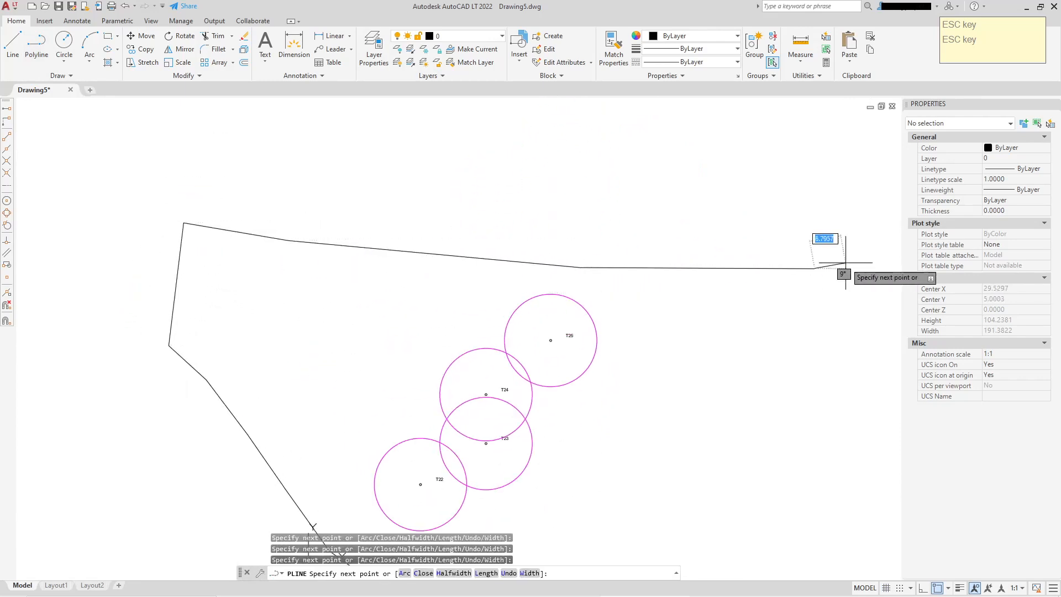
click(814, 269)
middle_drag(848, 309, 545, 223)
click(679, 199)
right_click(679, 200)
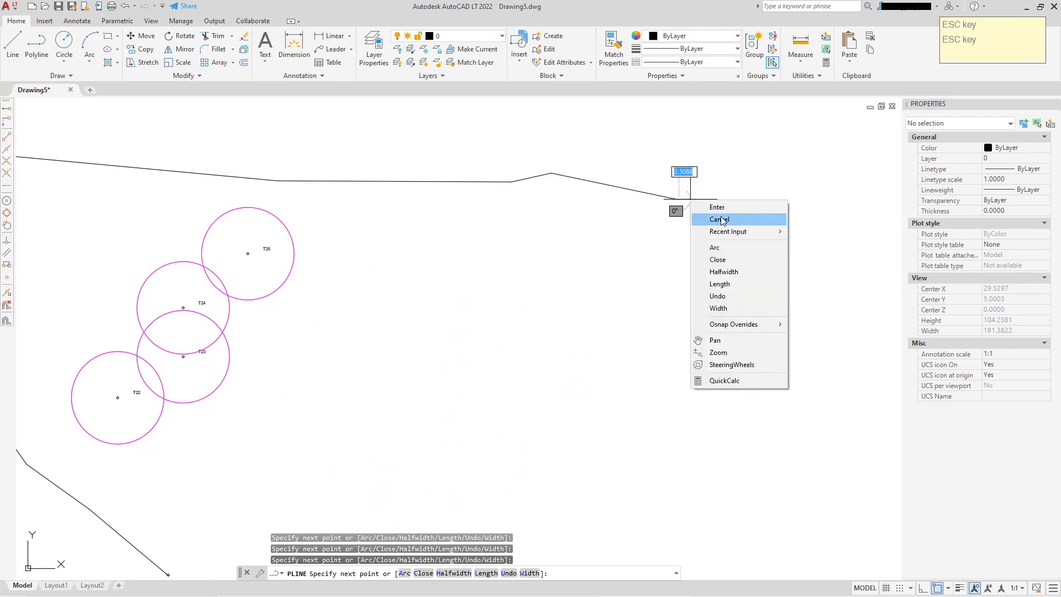
click(716, 207)
Start a second polyline on the lower boundary and run it up between circles T22 and T23
middle_drag(395, 353, 645, 272)
scroll(645, 271, down, 4)
middle_drag(543, 235, 514, 289)
scroll(508, 332, up, 4)
scroll(508, 333, up, 2)
click(36, 44)
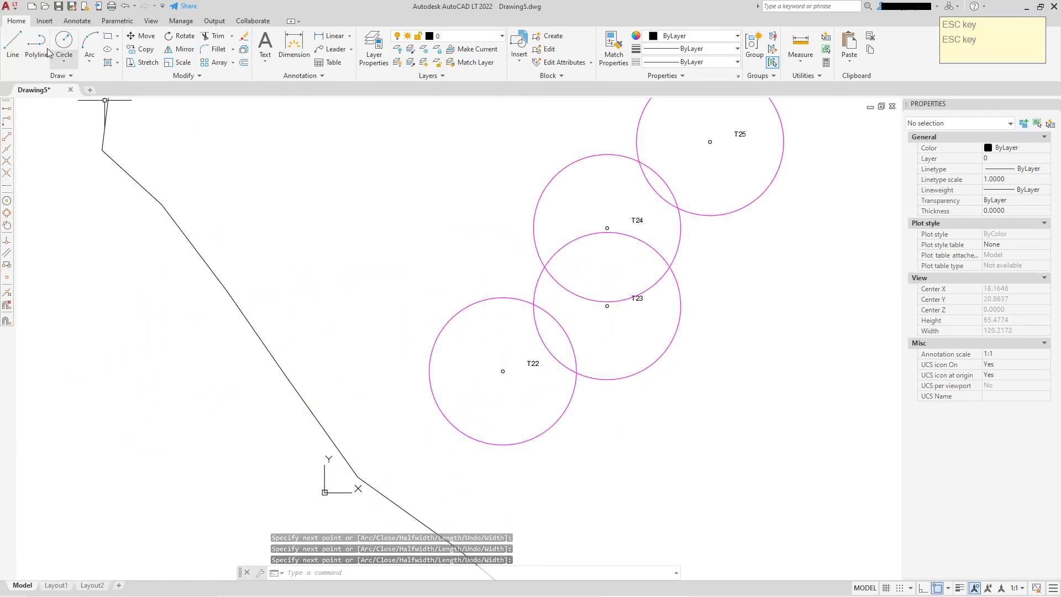
click(403, 509)
scroll(578, 426, up, 4)
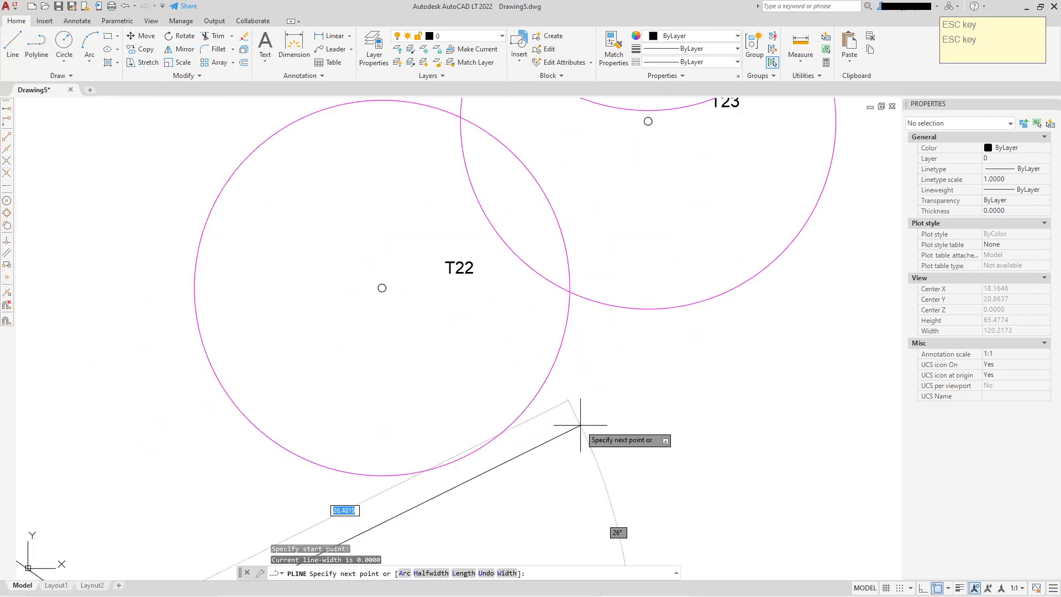
click(564, 396)
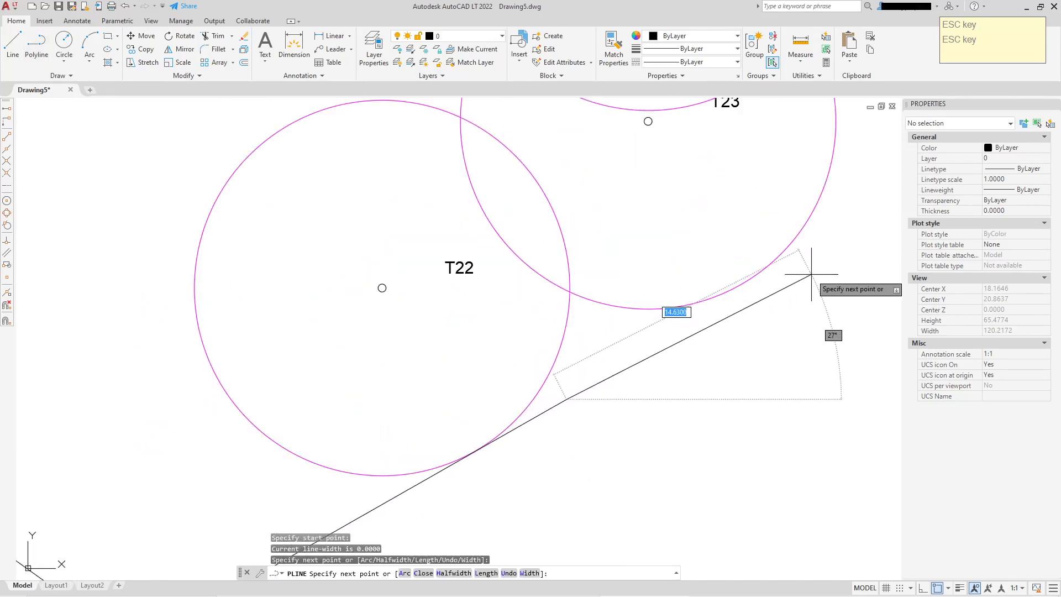
middle_drag(753, 277, 615, 374)
click(628, 335)
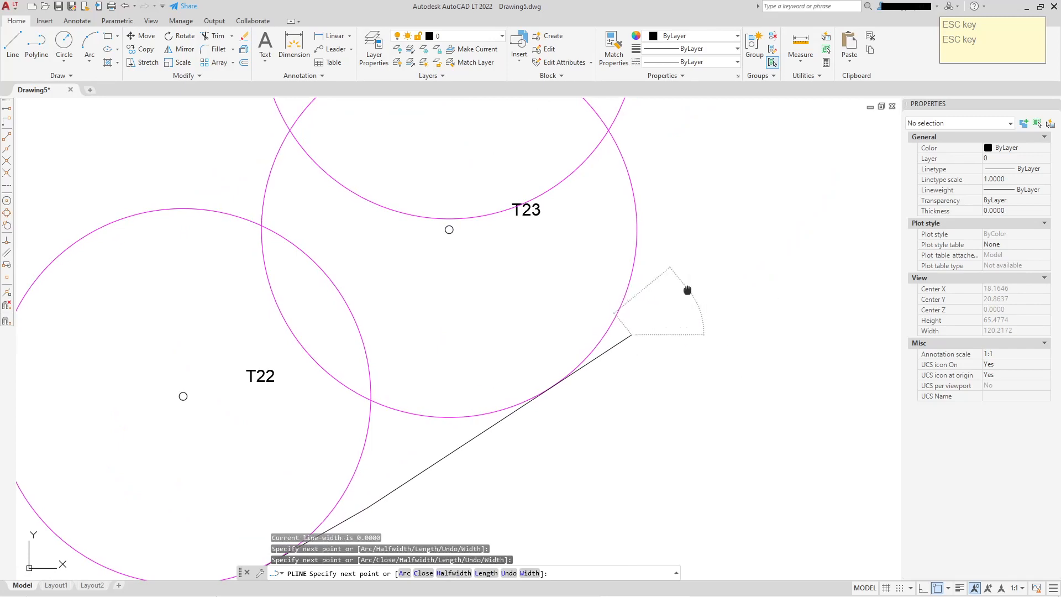
Continue the polyline up past T24 and T25 and end it on the upper boundary line
middle_drag(687, 289, 662, 395)
middle_drag(619, 232, 620, 288)
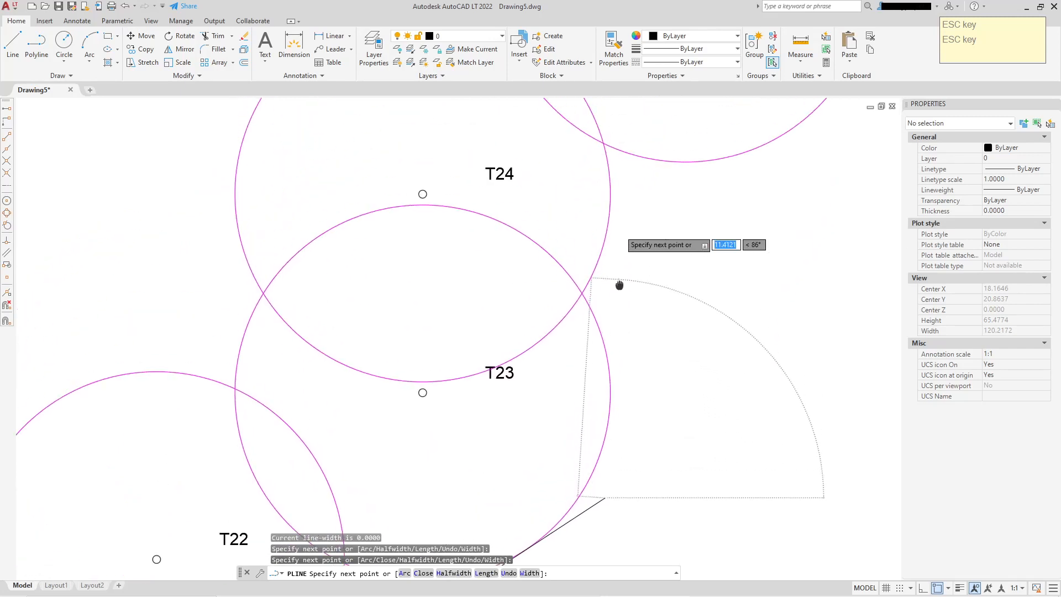
click(620, 218)
middle_drag(642, 218, 374, 348)
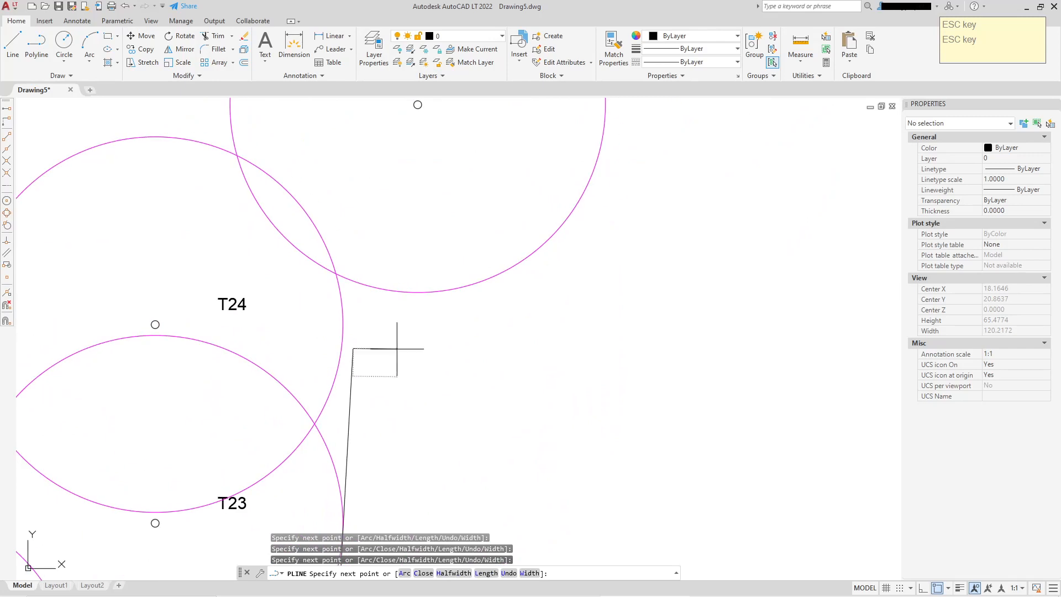
click(582, 232)
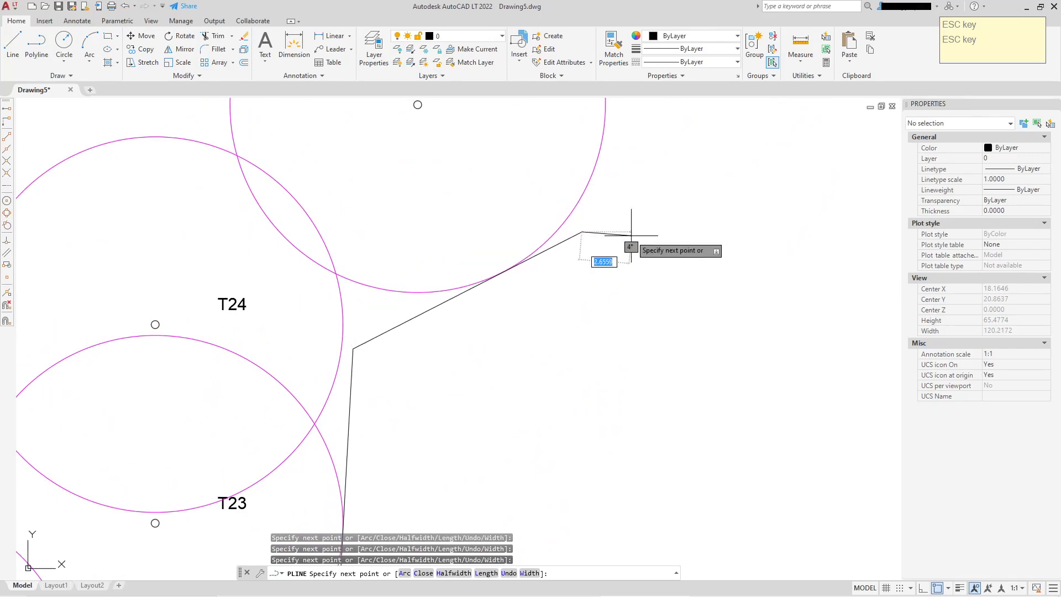
middle_drag(634, 225, 565, 372)
middle_drag(580, 170, 550, 273)
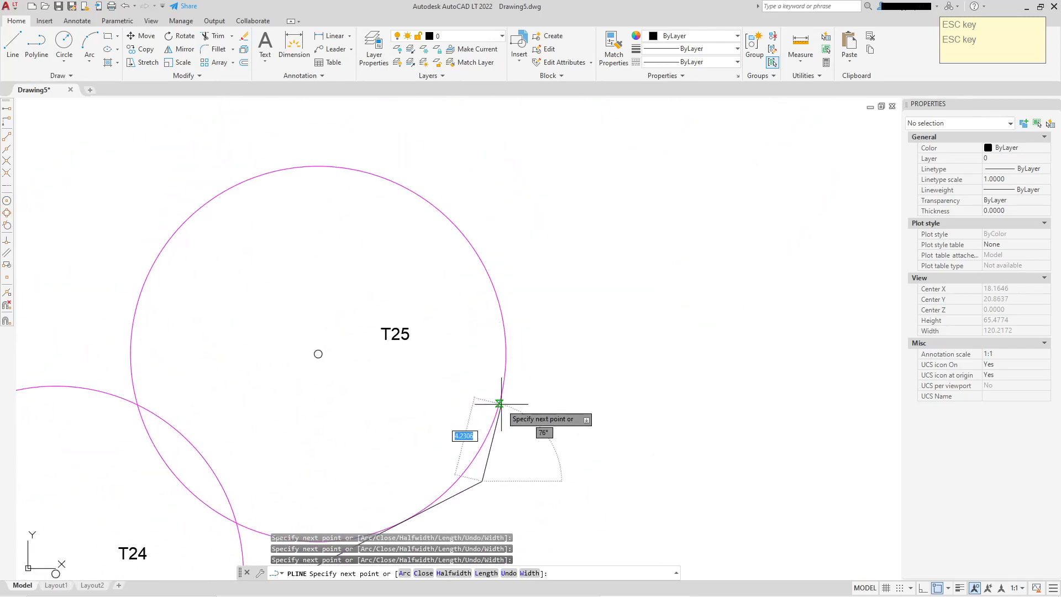
scroll(501, 387, up, 3)
scroll(533, 326, down, 3)
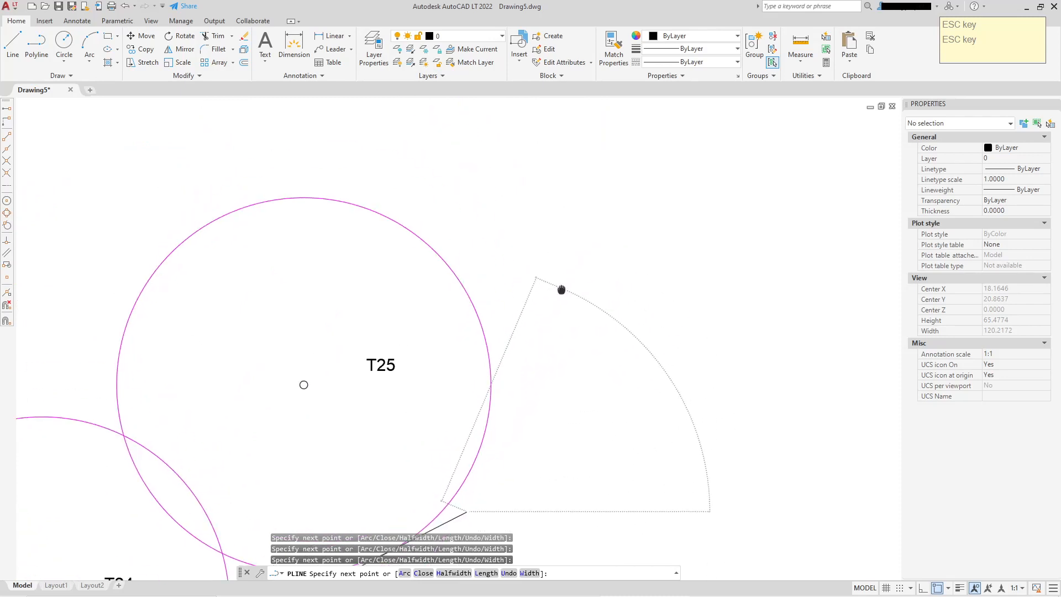
scroll(561, 291, down, 2)
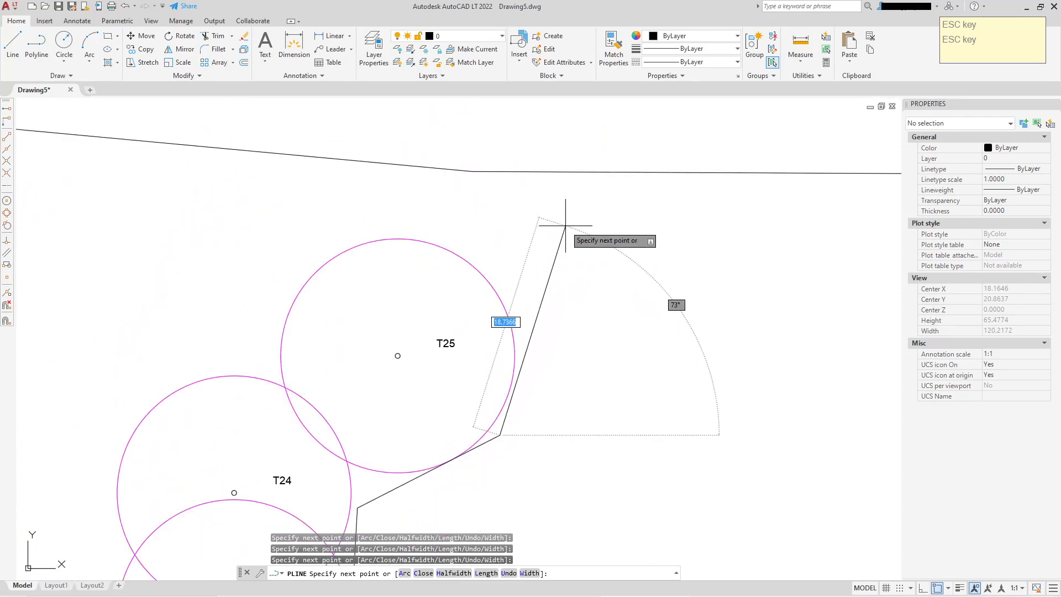
click(560, 172)
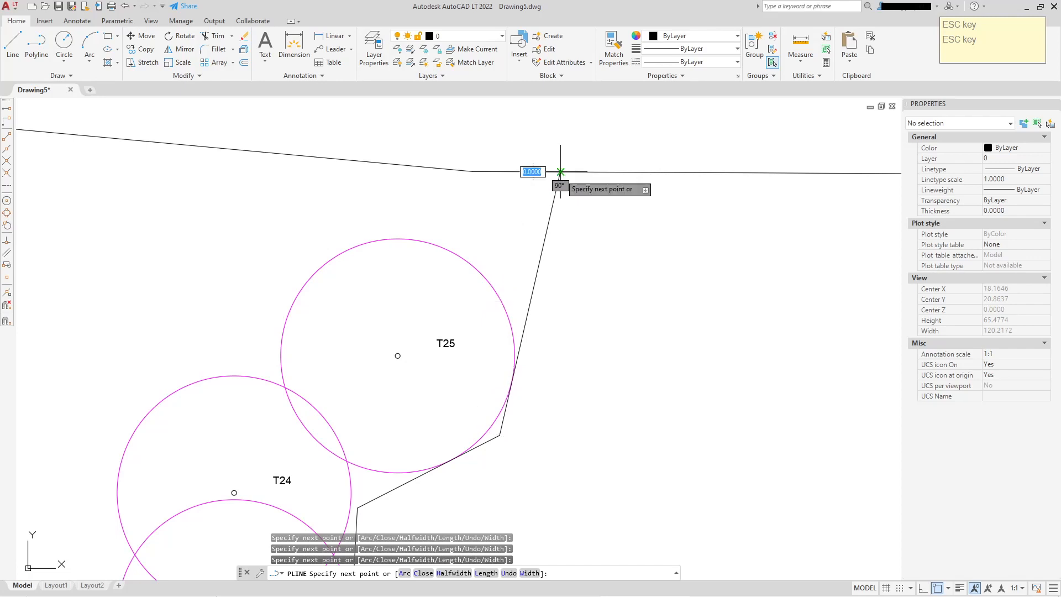
right_click(570, 207)
click(596, 217)
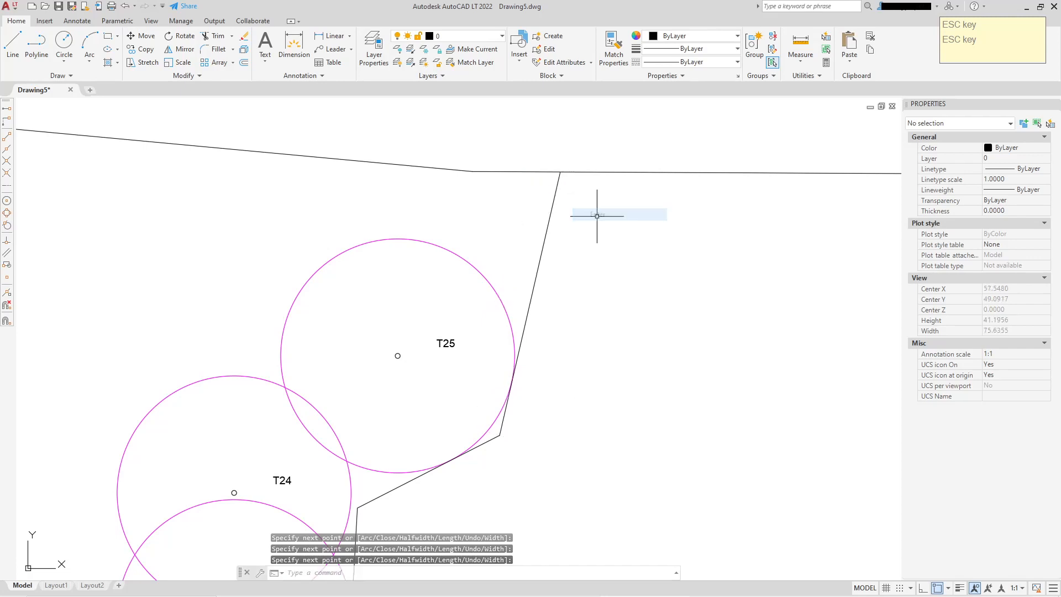
Select the second polyline boundary and set its colour to Blue
scroll(512, 296, up, 6)
scroll(533, 232, down, 2)
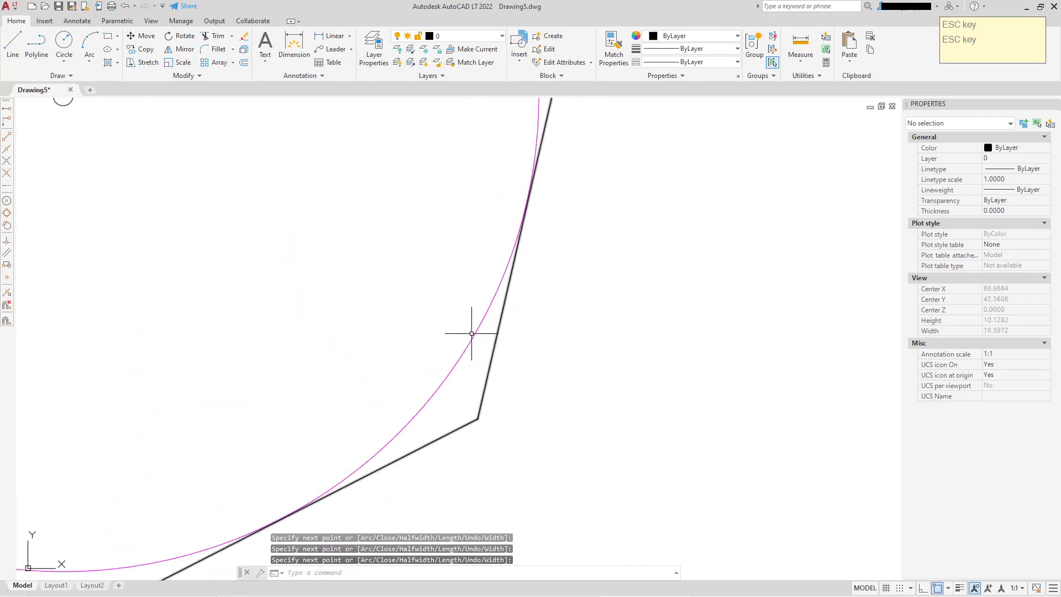
scroll(384, 460, up, 2)
middle_drag(343, 490, 495, 367)
scroll(496, 367, up, 8)
scroll(341, 442, down, 20)
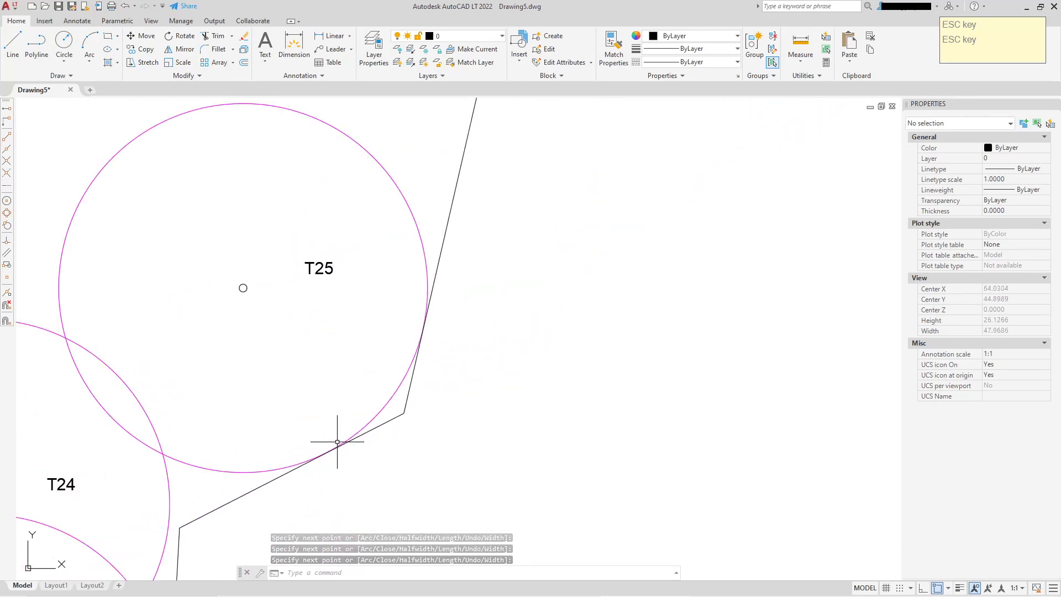
middle_drag(645, 385, 611, 331)
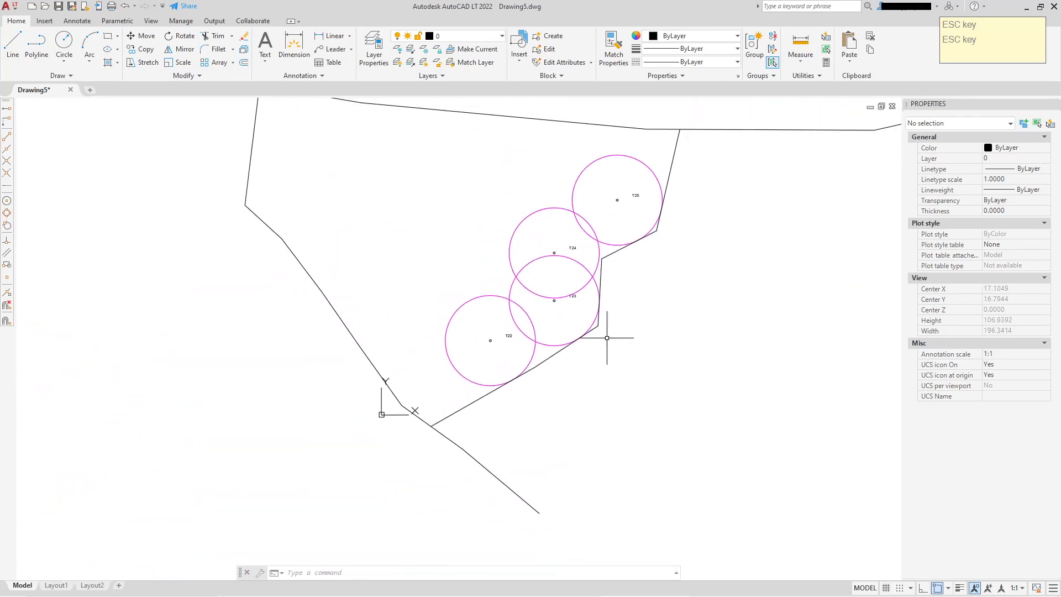
scroll(604, 232, up, 2)
scroll(621, 208, up, 4)
click(619, 207)
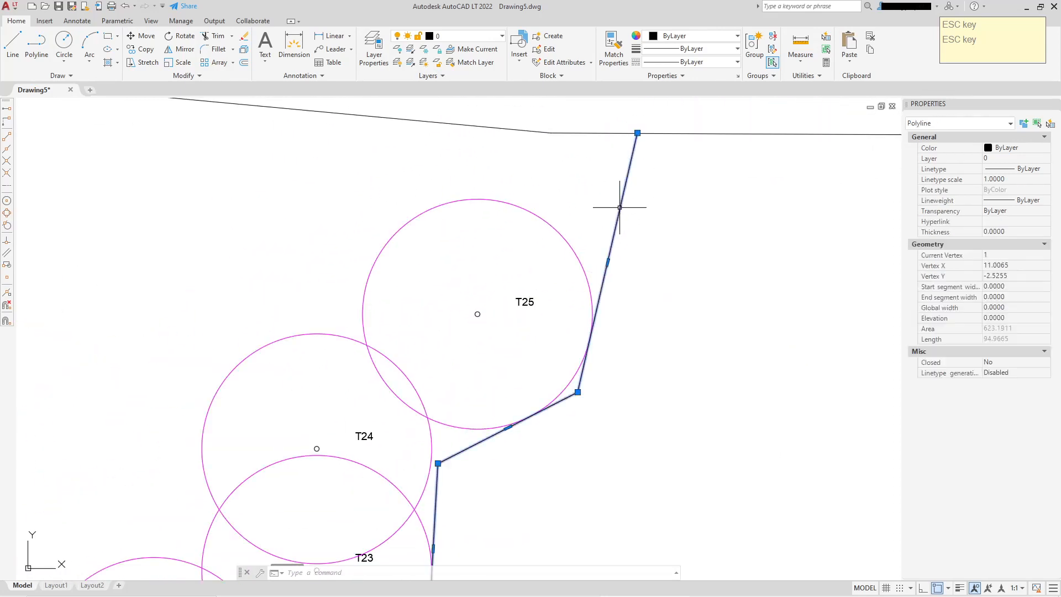
click(1031, 150)
click(1045, 148)
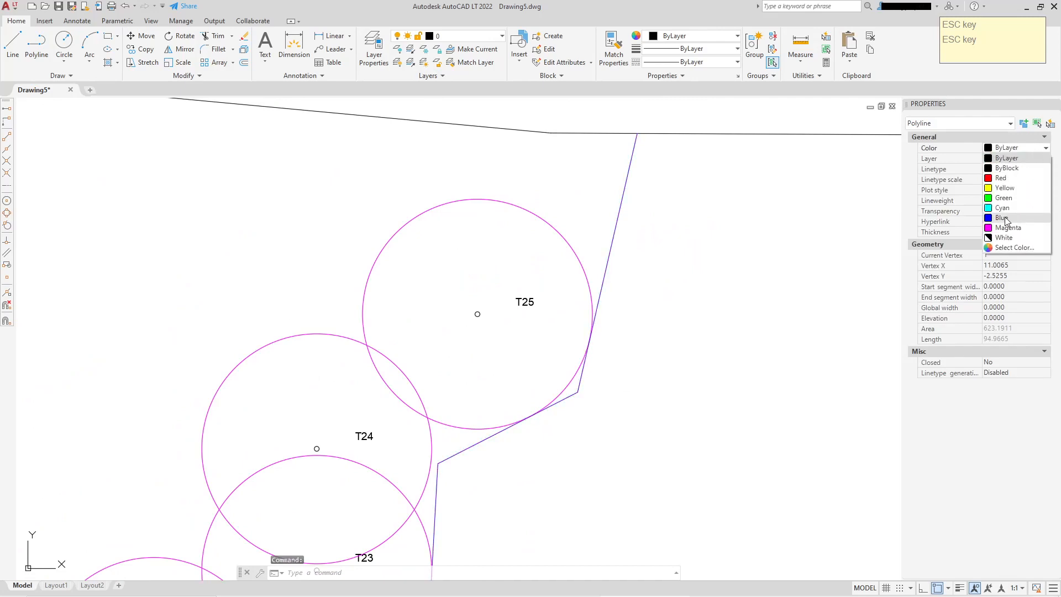
click(1002, 218)
Set the polyline's lineweight to 0.30 mm, turn on lineweight display, and deselect it
scroll(619, 348, down, 4)
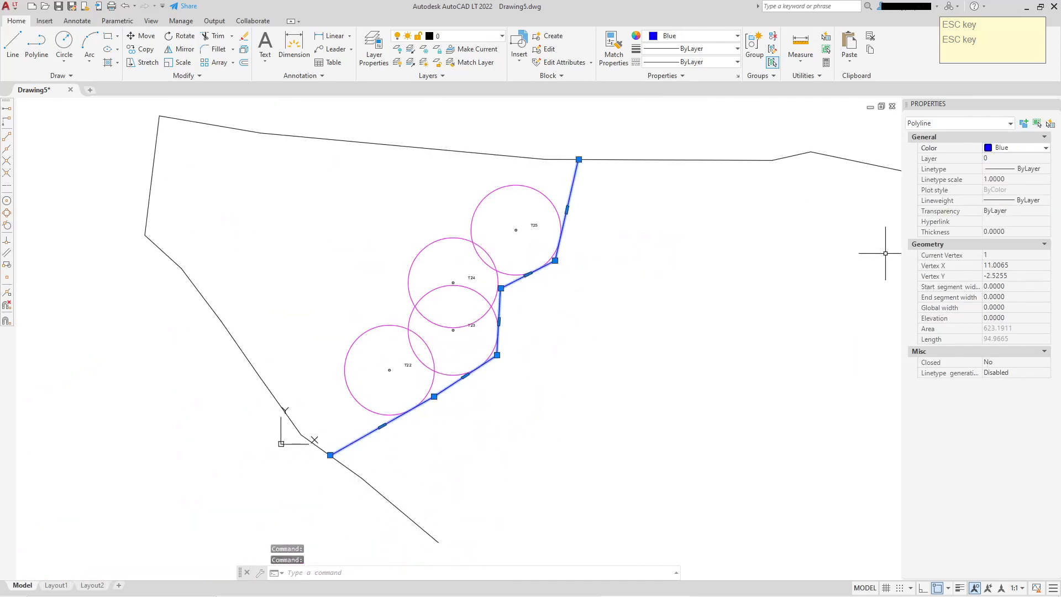
click(1020, 202)
click(1021, 201)
scroll(1017, 241, down, 2)
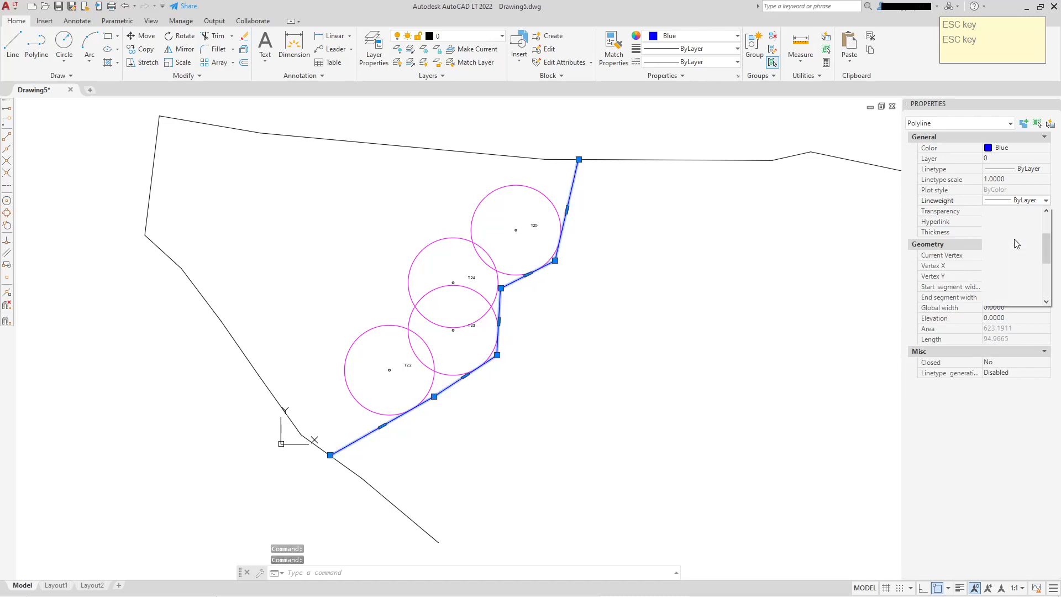
click(1009, 260)
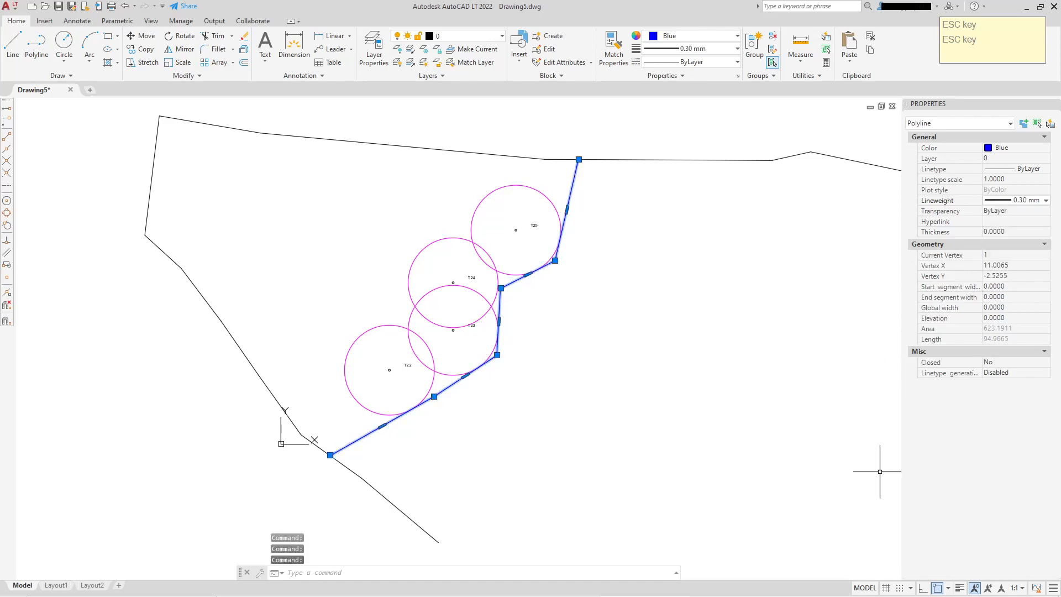
click(960, 588)
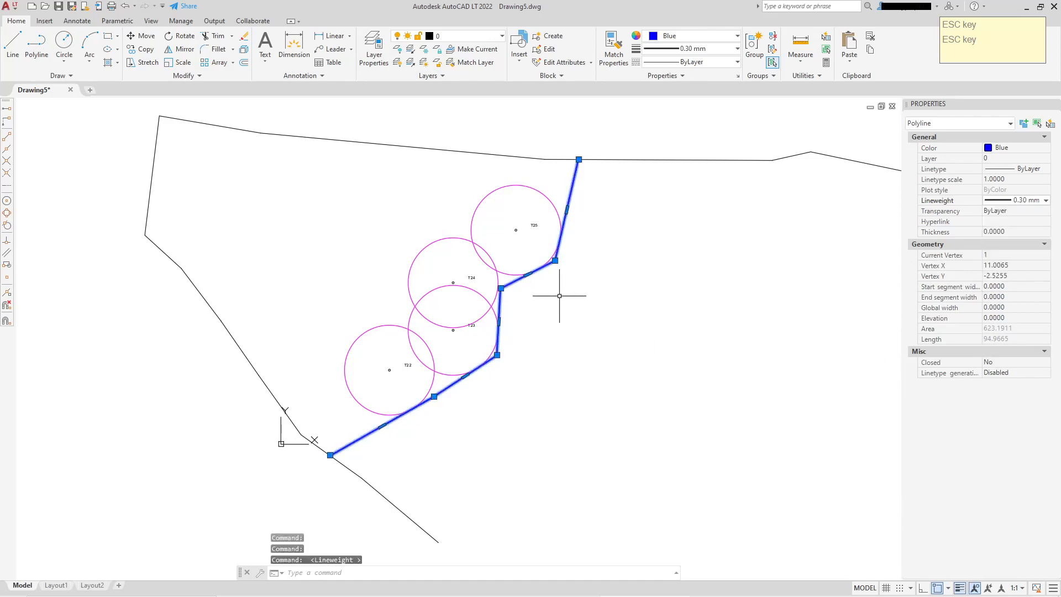
scroll(559, 296, up, 2)
key(Escape)
scroll(602, 303, down, 2)
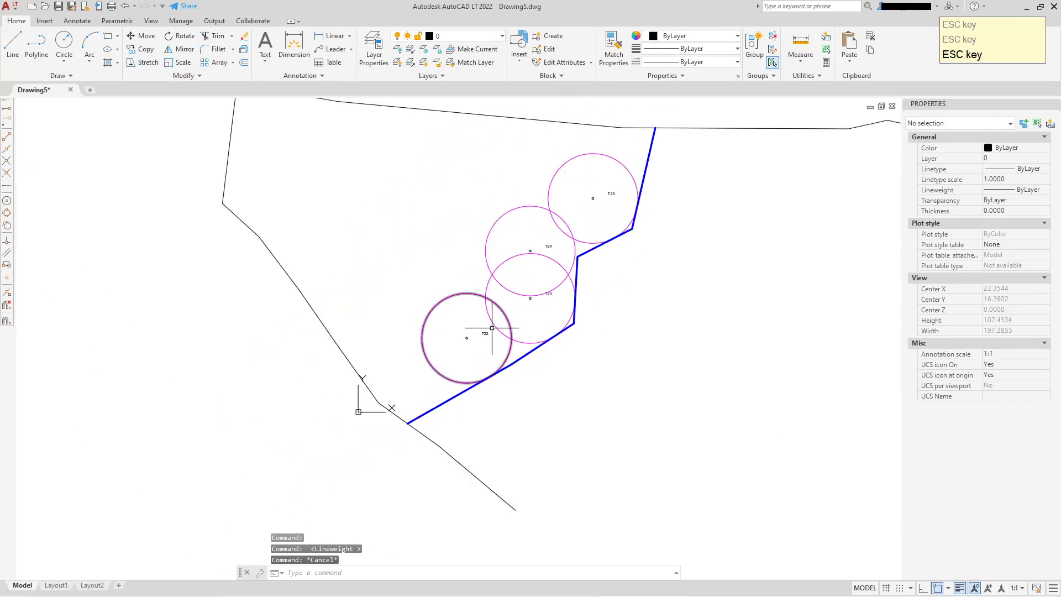
Move the T23 label so it sits just below and right of its circle's centre point
scroll(492, 328, up, 3)
scroll(580, 279, up, 2)
click(624, 247)
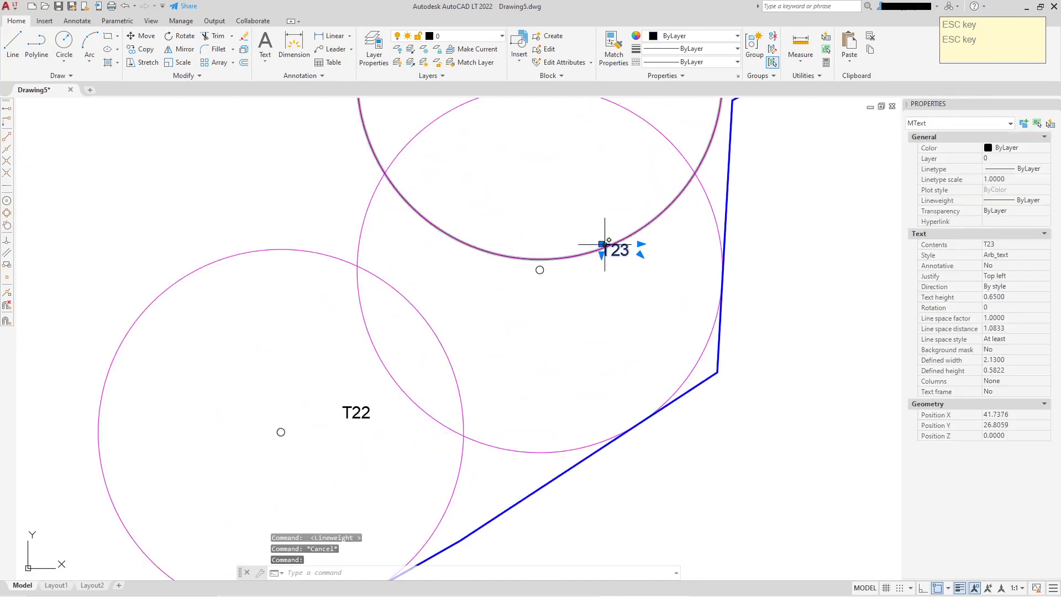
click(604, 244)
click(542, 277)
key(Escape)
middle_drag(604, 230, 647, 187)
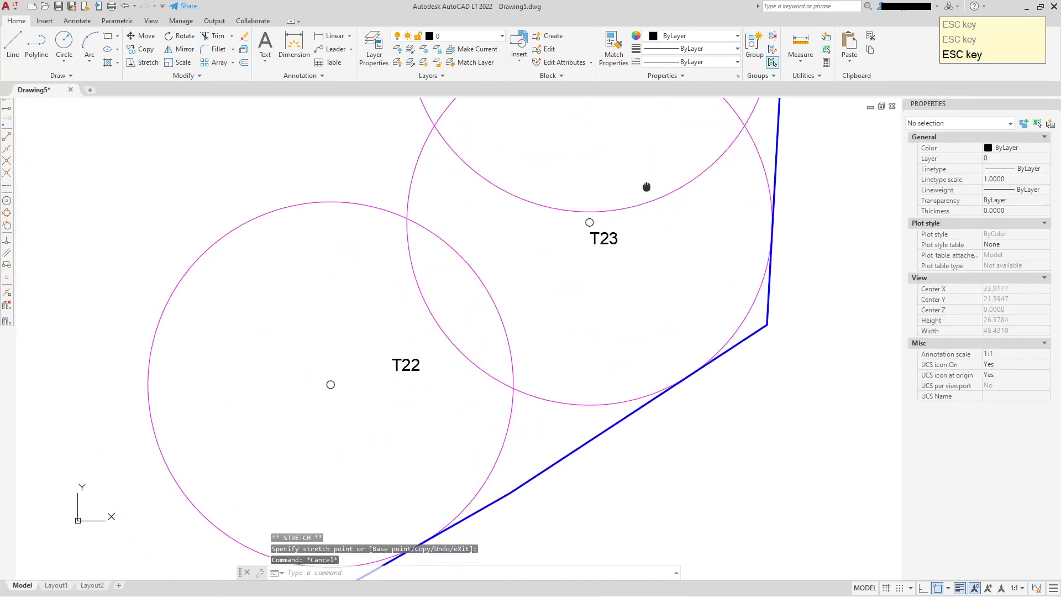
Try a linear dimension from circle T22's centre to the blue boundary, then cancel it
scroll(548, 306, down, 2)
middle_drag(551, 306, 603, 255)
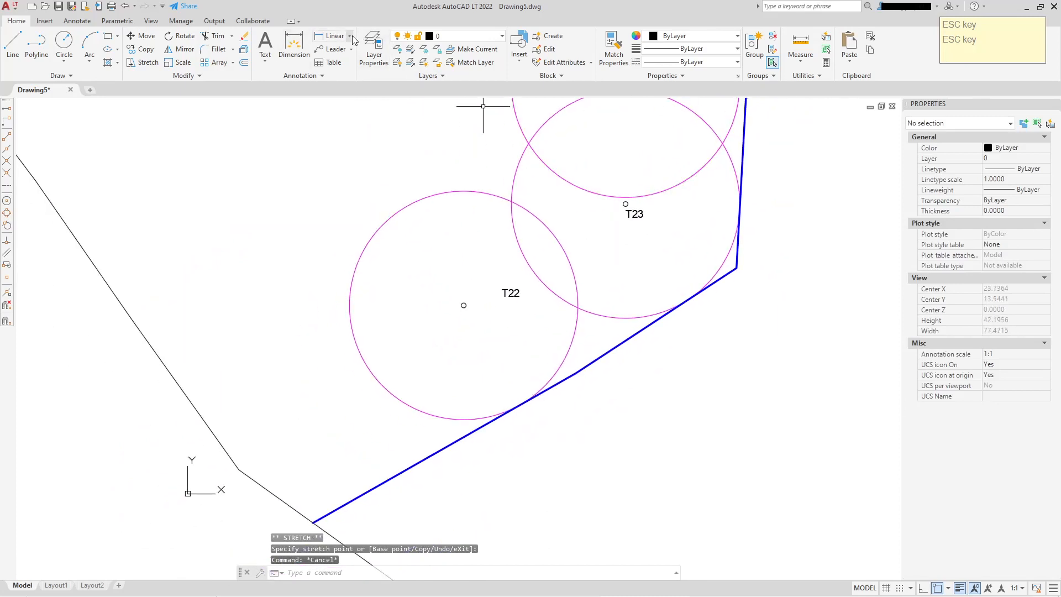
click(350, 36)
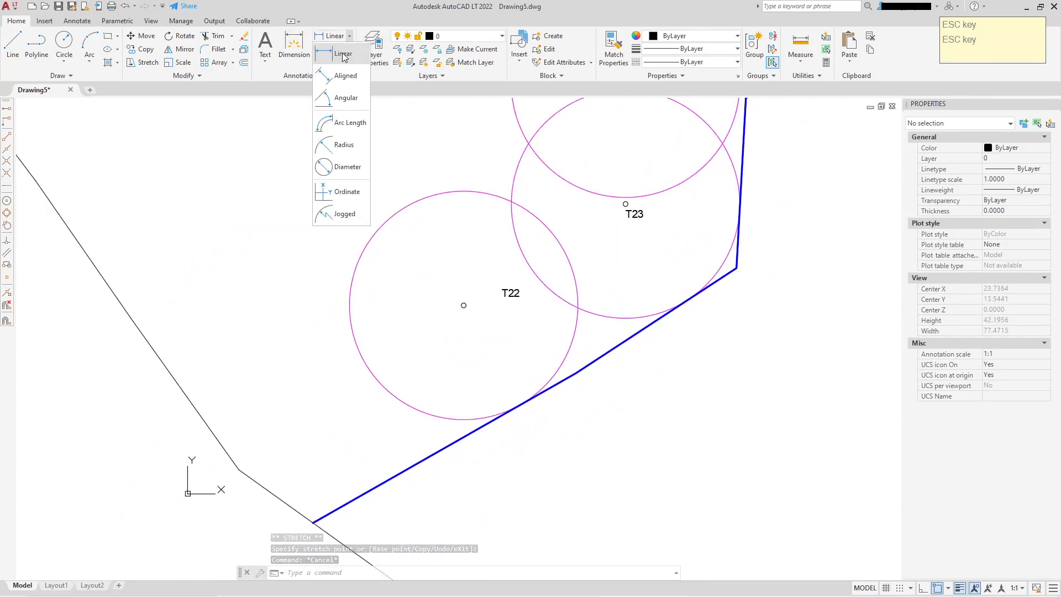
click(343, 55)
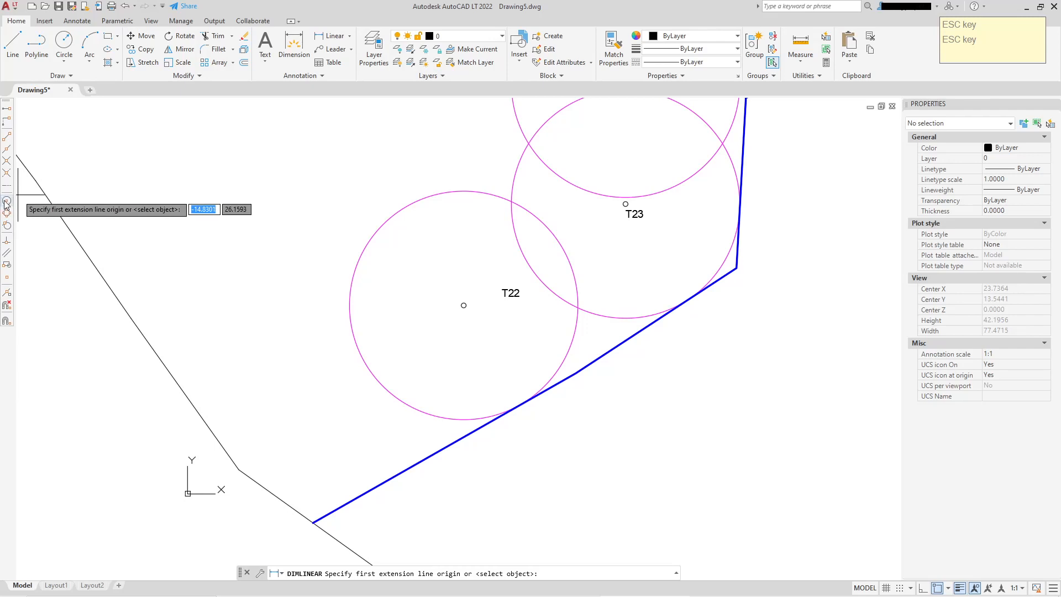
click(7, 202)
click(464, 304)
scroll(525, 390, up, 4)
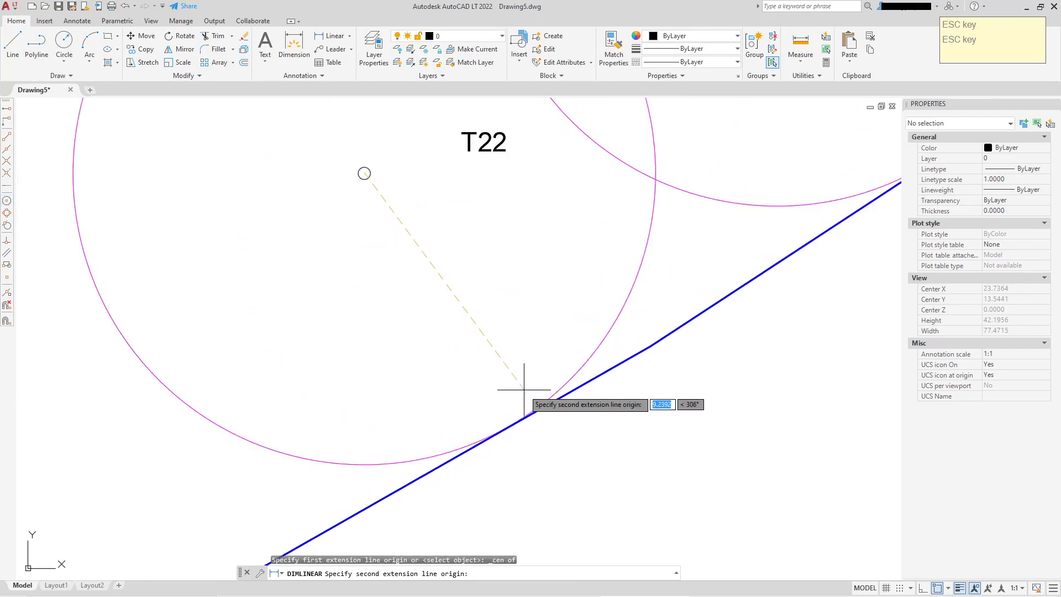
click(508, 425)
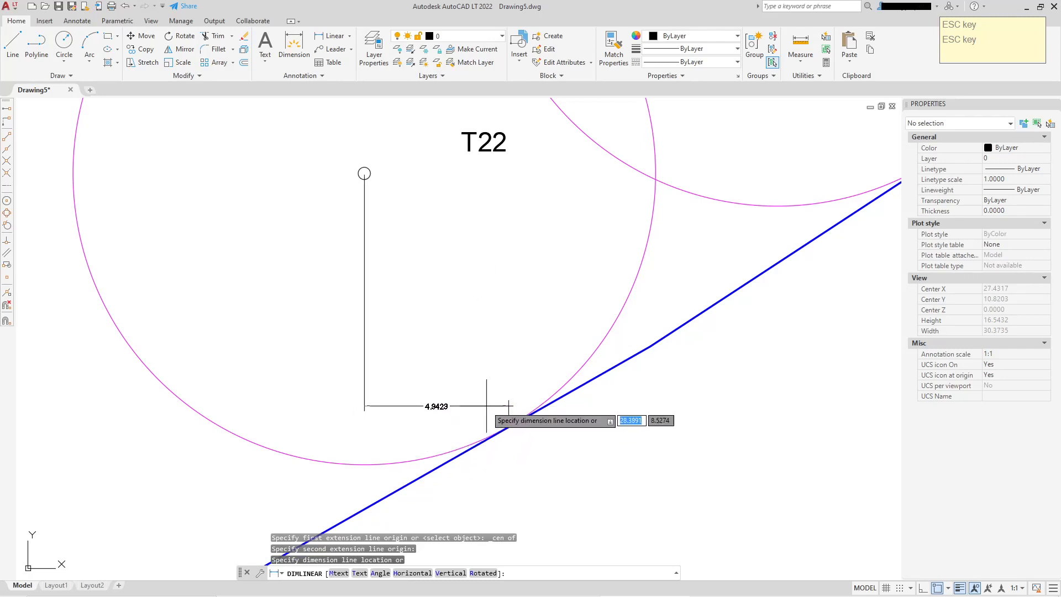
scroll(491, 365, down, 2)
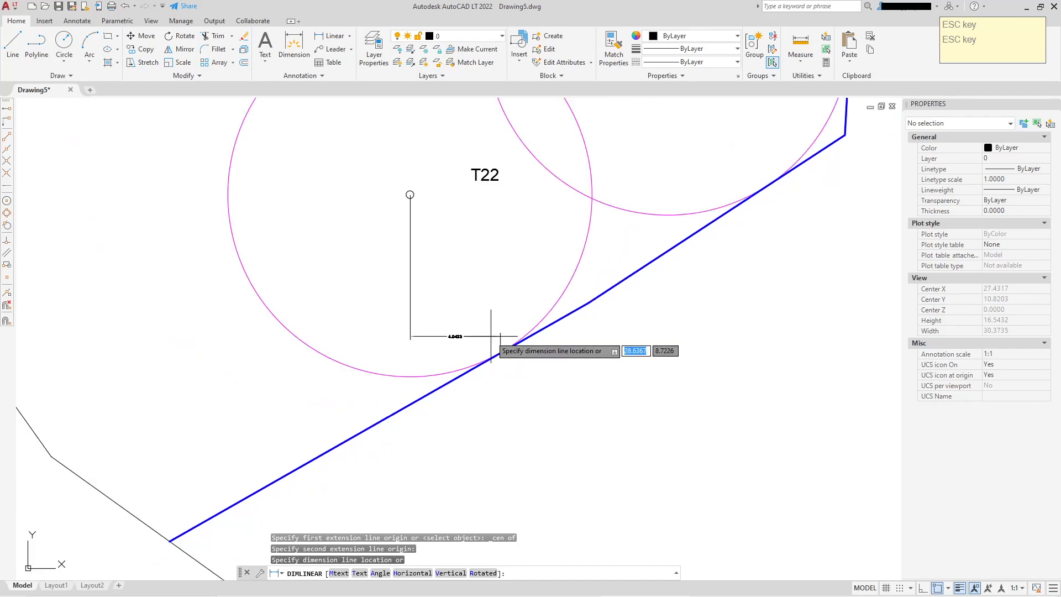
middle_drag(491, 336, 470, 386)
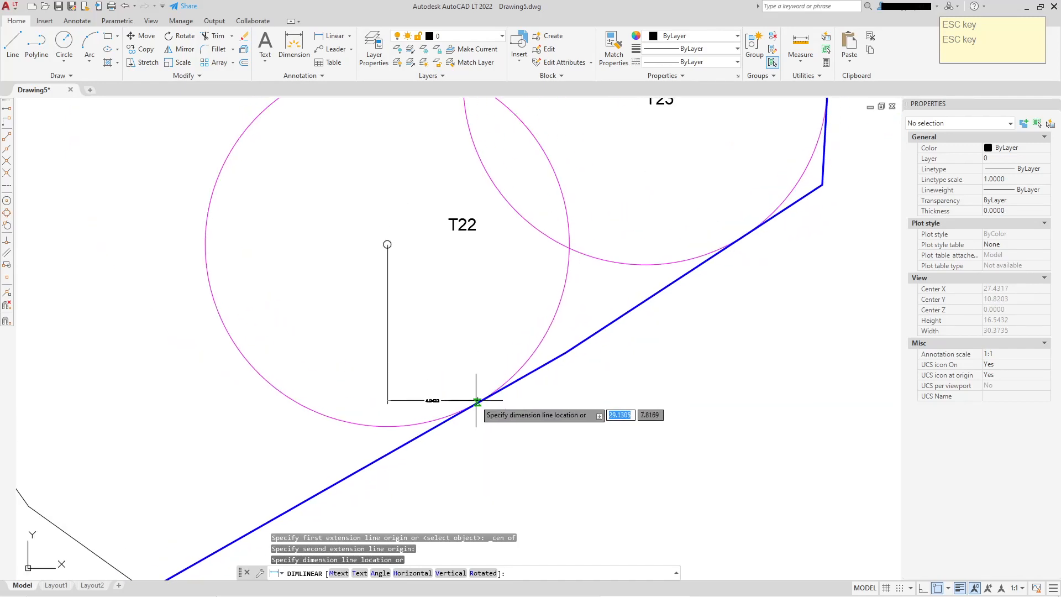
key(Escape)
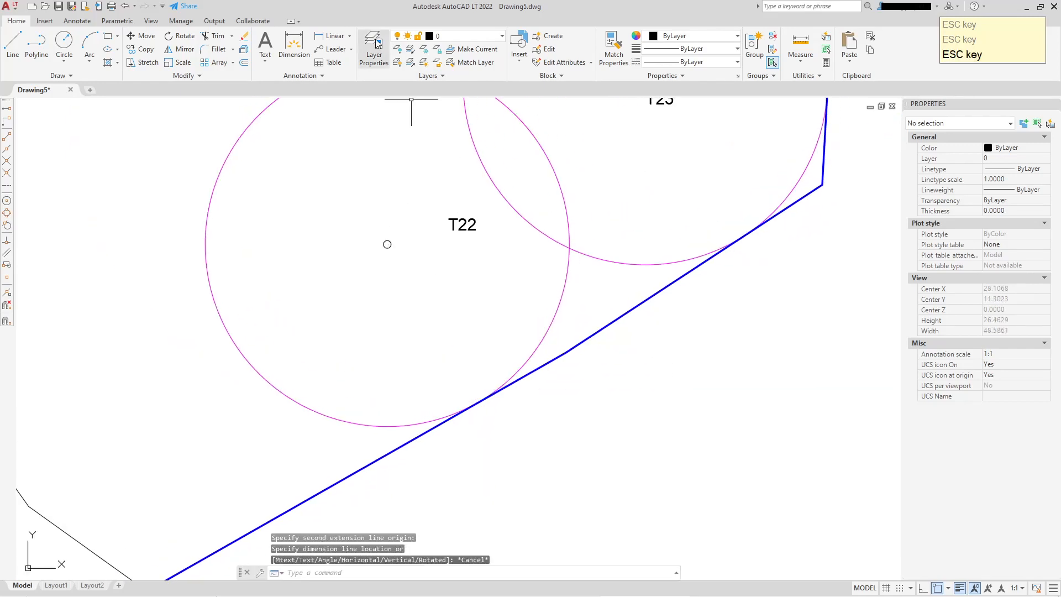
Add an aligned dimension from circle T22's centre to the nearest point on the blue boundary
click(349, 35)
click(343, 74)
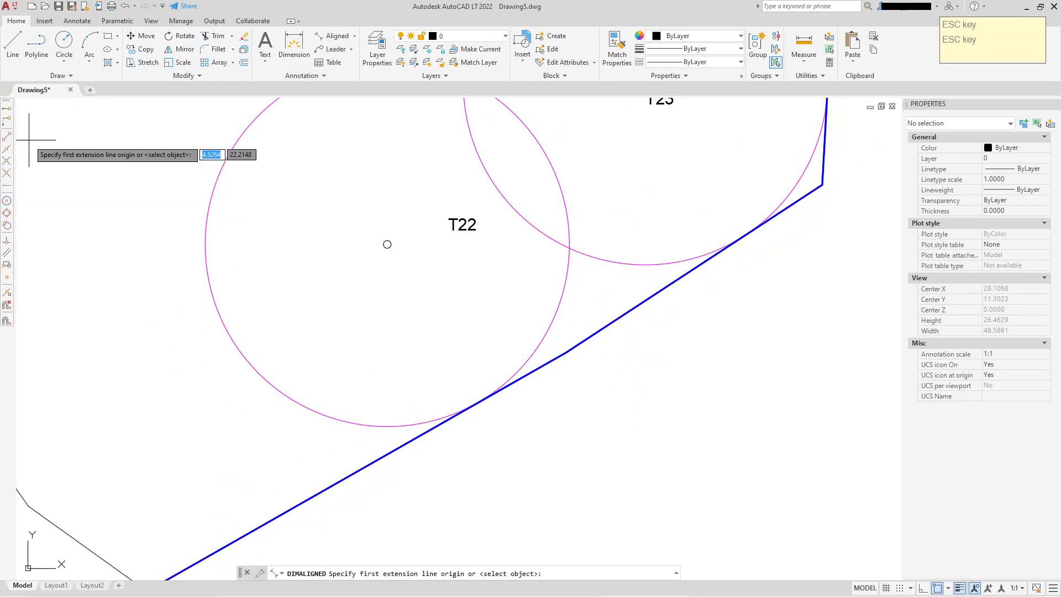
shift+right_click(86, 173)
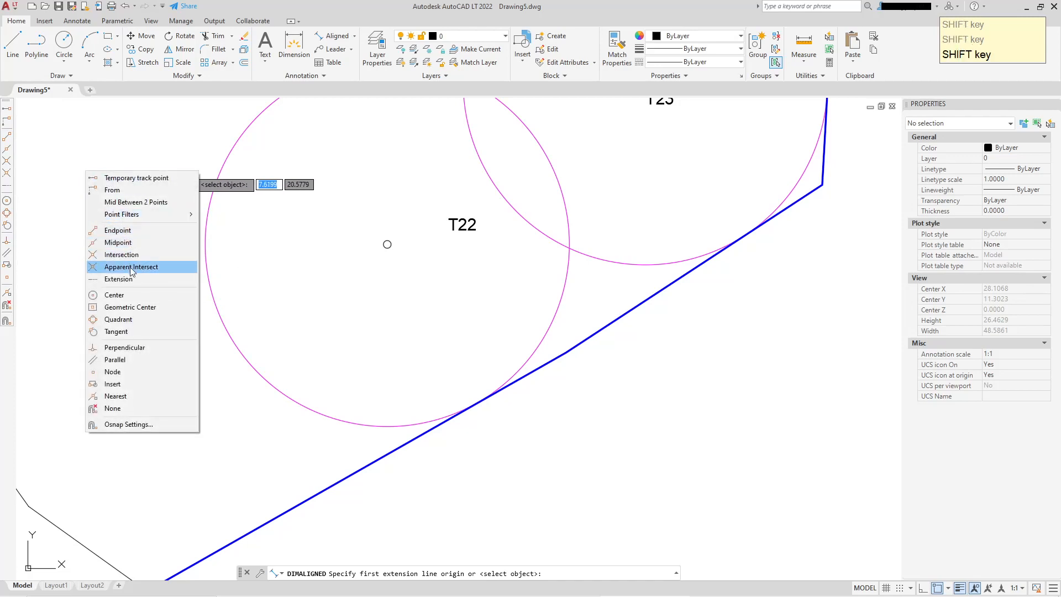
click(114, 295)
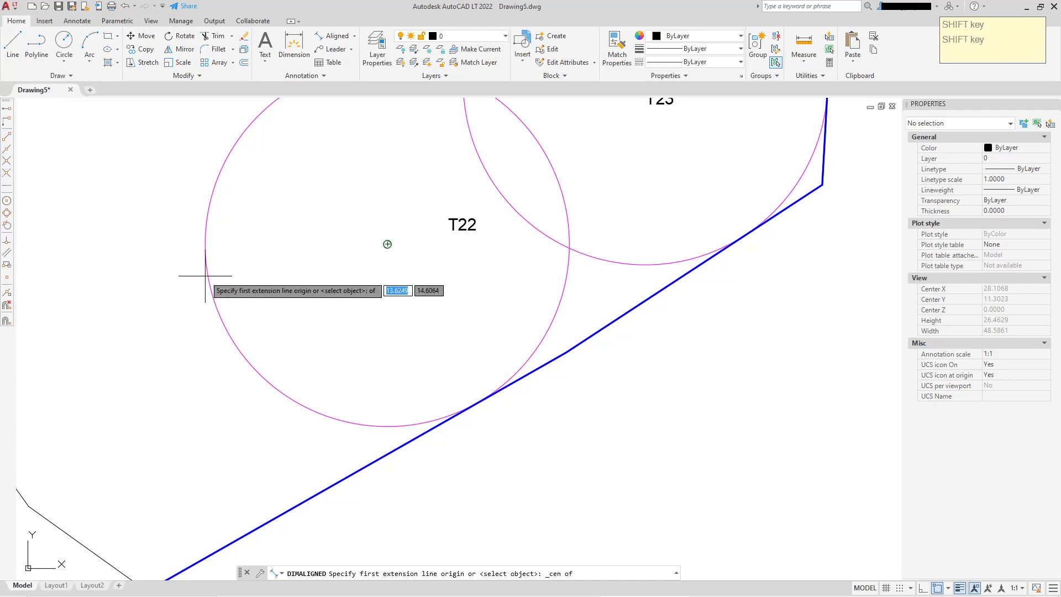
click(398, 242)
scroll(478, 408, up, 4)
scroll(487, 412, down, 5)
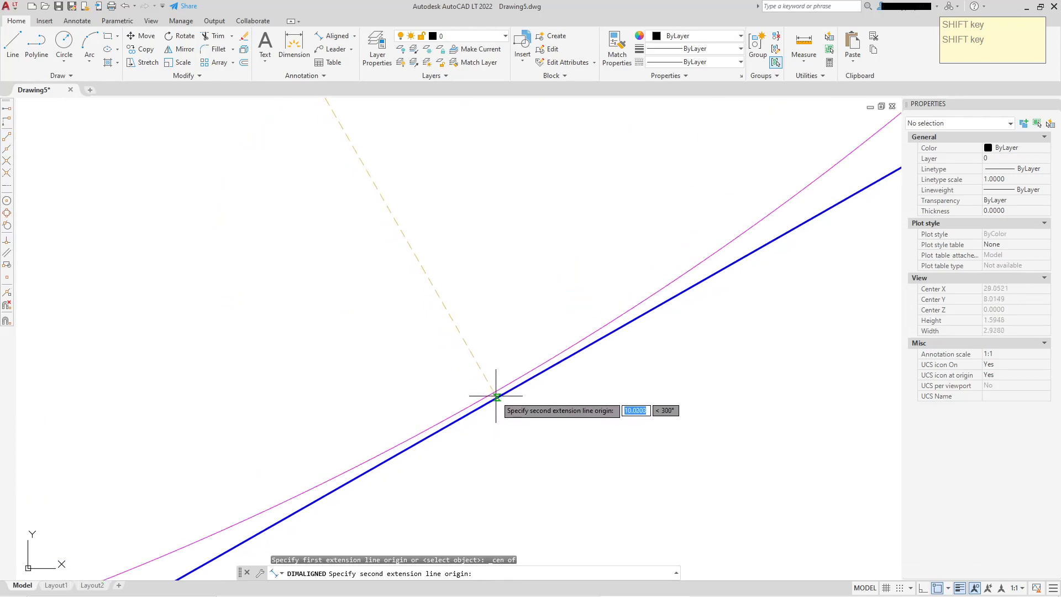
scroll(486, 284, up, 17)
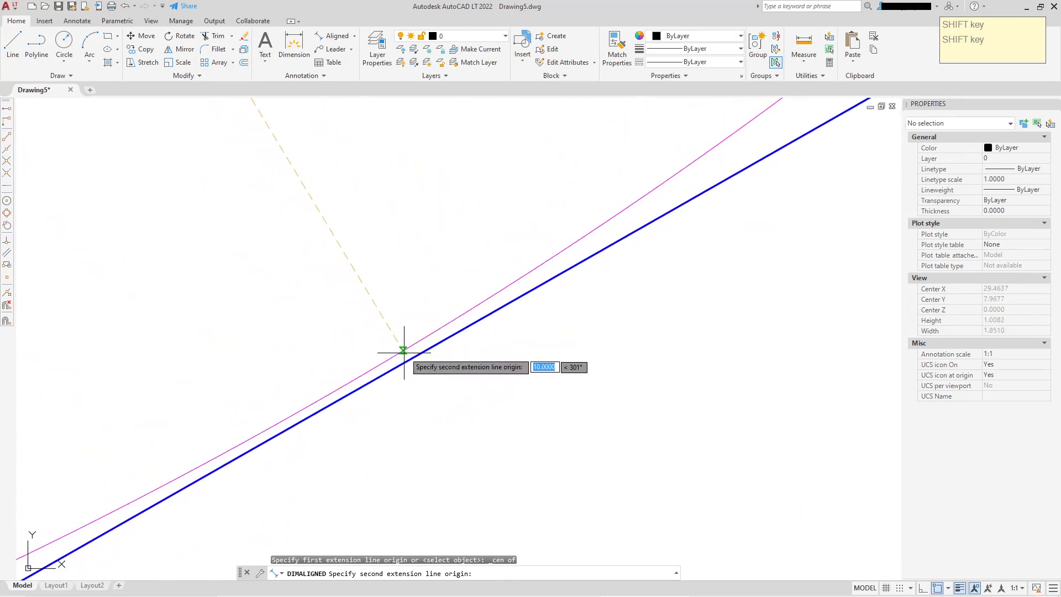
scroll(412, 354, down, 5)
scroll(415, 353, down, 10)
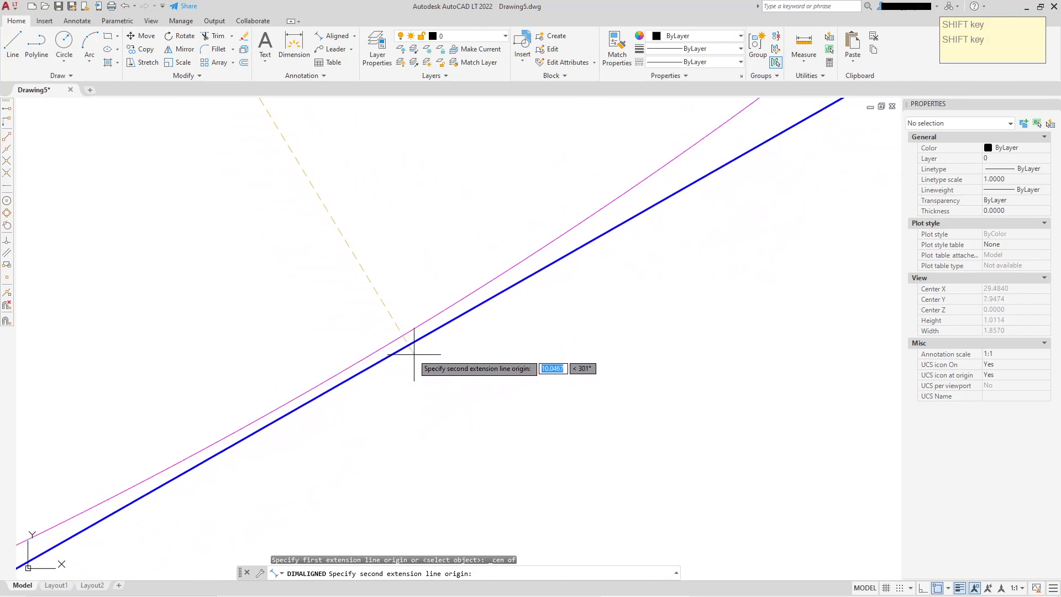
scroll(414, 343, up, 3)
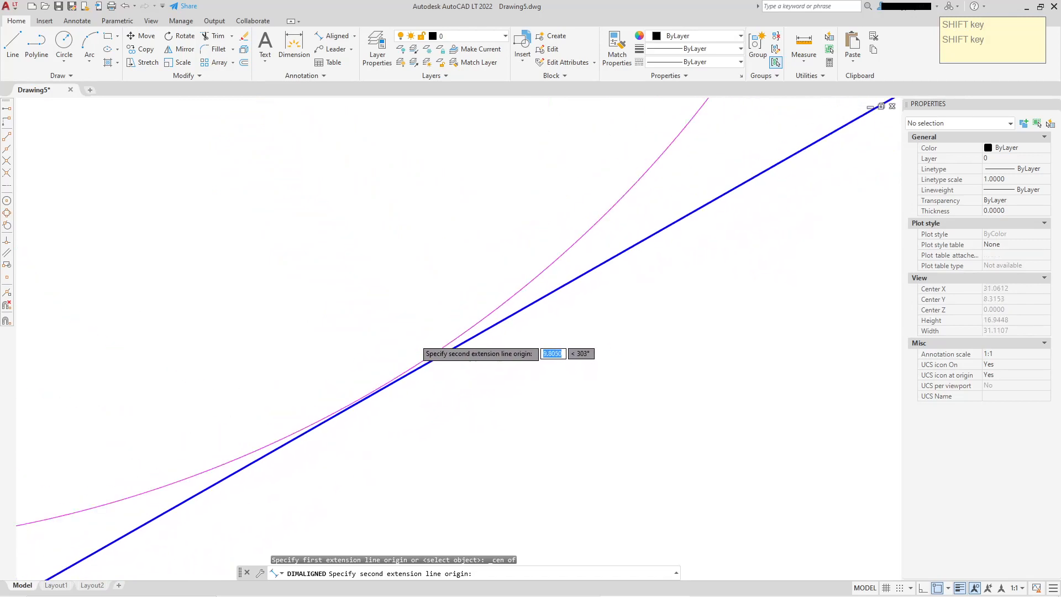
scroll(412, 368, down, 5)
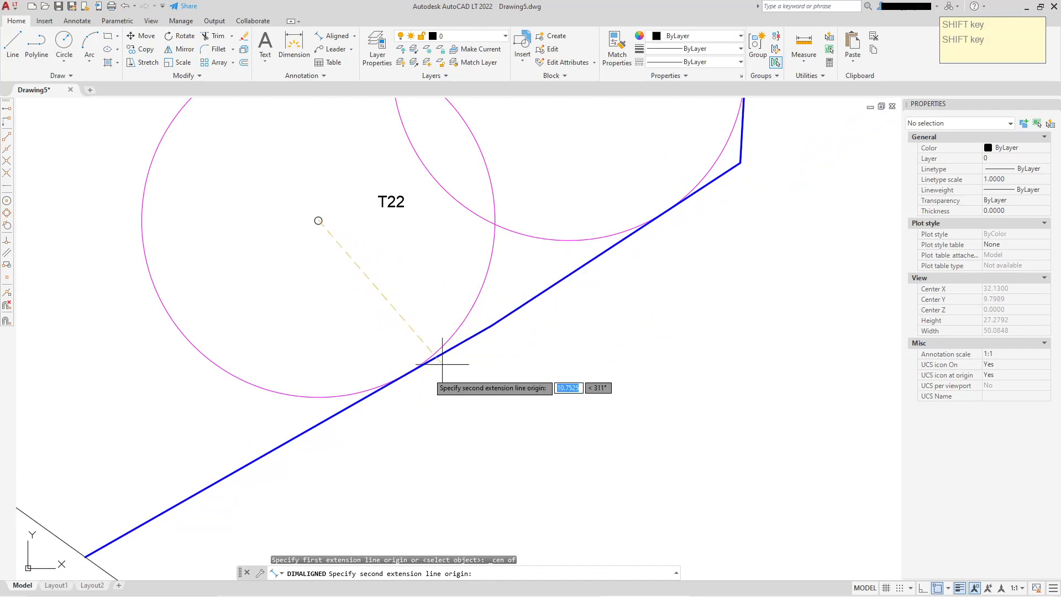
scroll(436, 359, up, 15)
click(471, 394)
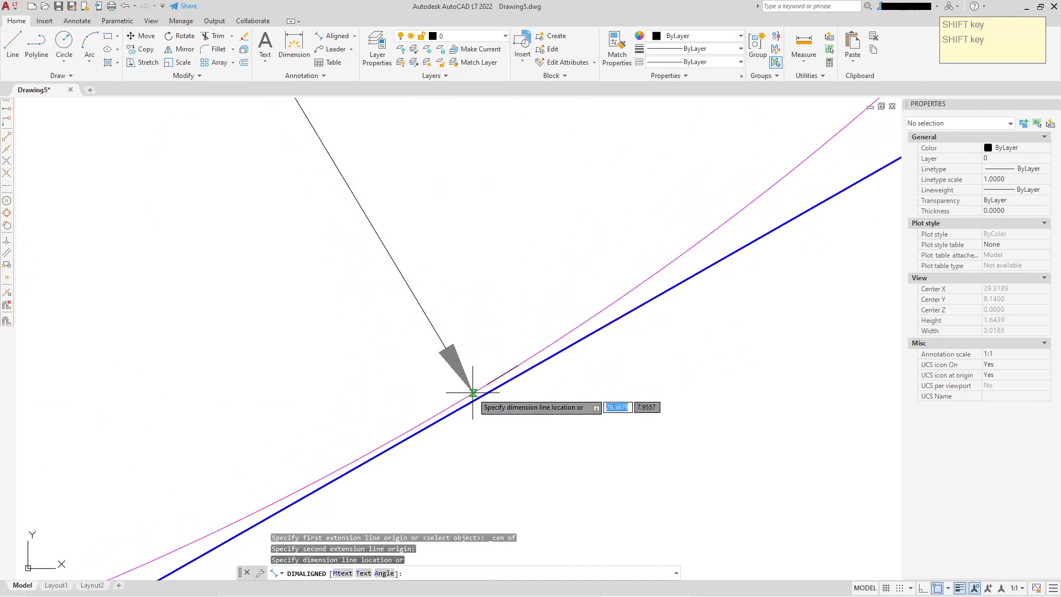
click(457, 372)
scroll(487, 321, down, 7)
scroll(482, 298, down, 8)
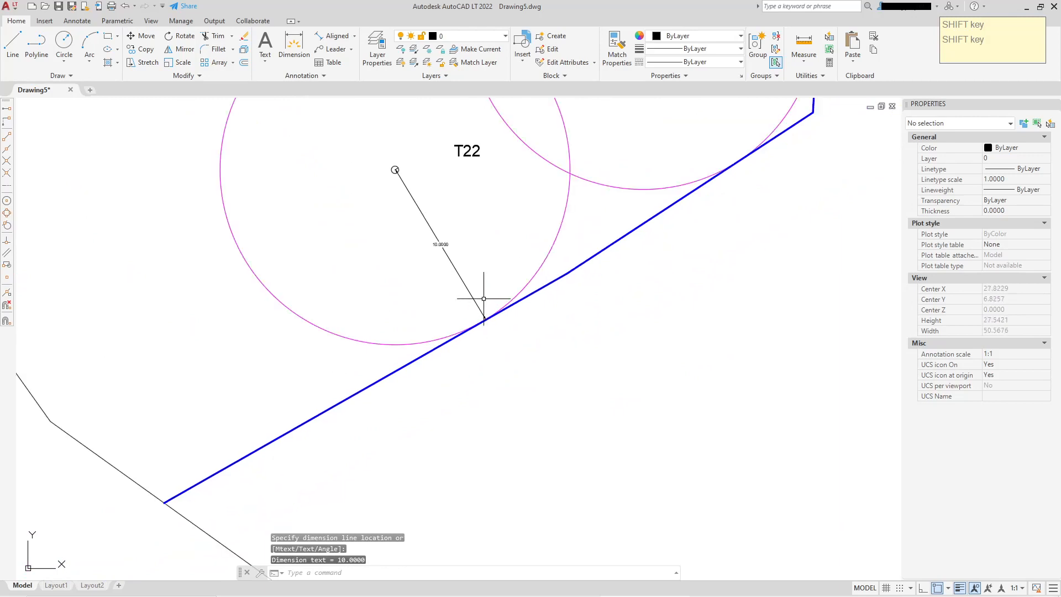
scroll(391, 225, up, 8)
scroll(531, 264, down, 5)
scroll(539, 315, up, 5)
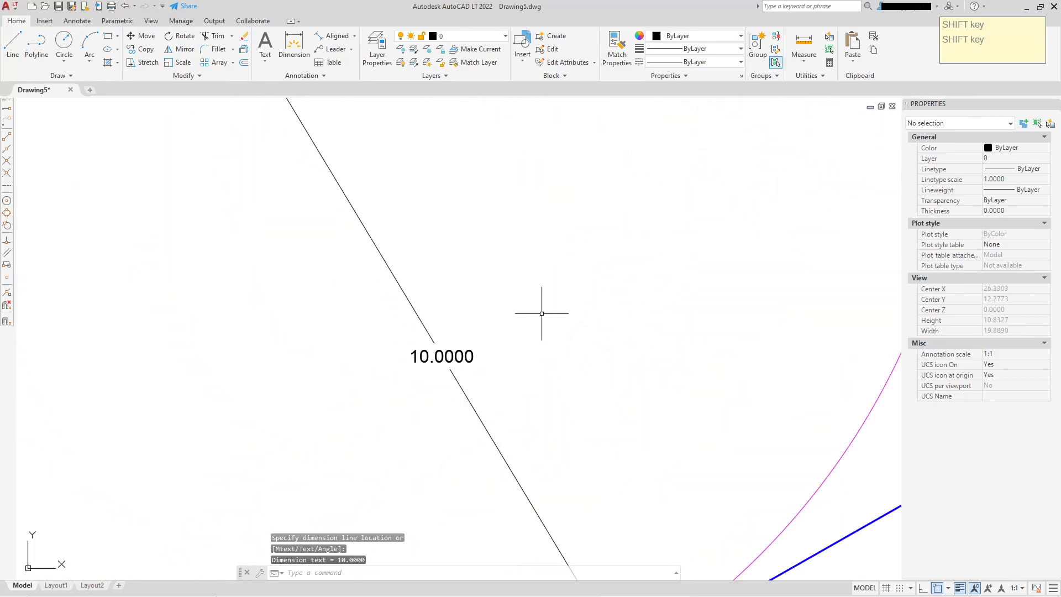
Select the new aligned dimension and examine its properties
click(450, 293)
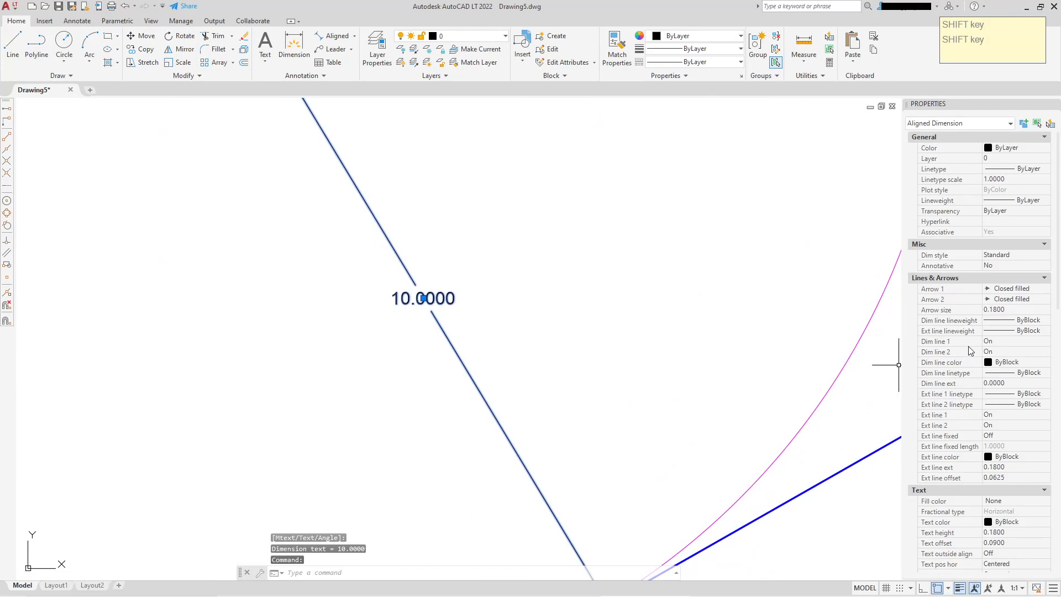
scroll(971, 354, down, 10)
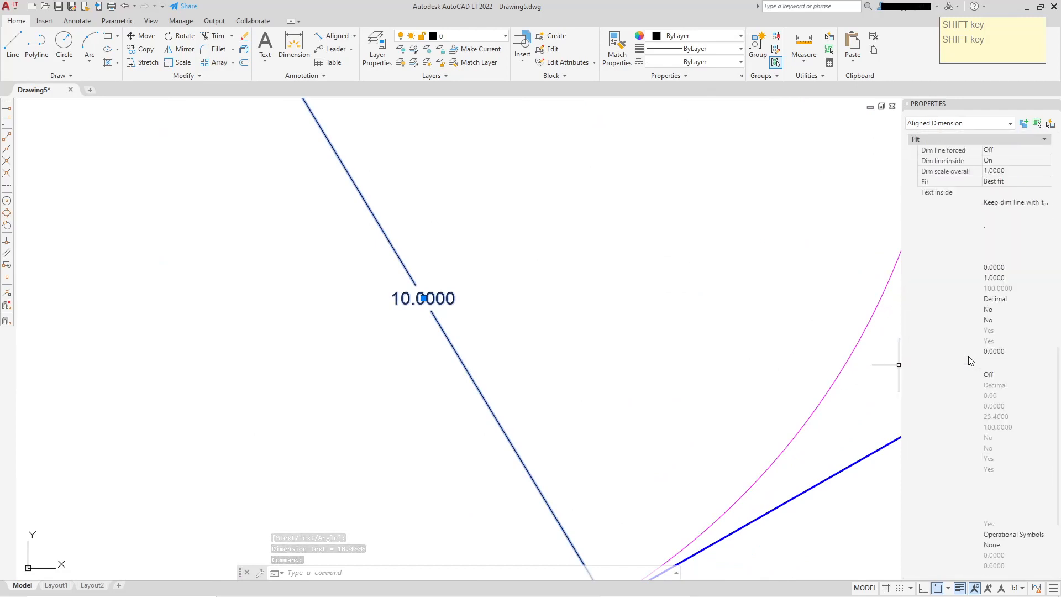
scroll(967, 354, up, 3)
scroll(960, 301, down, 5)
scroll(958, 354, up, 5)
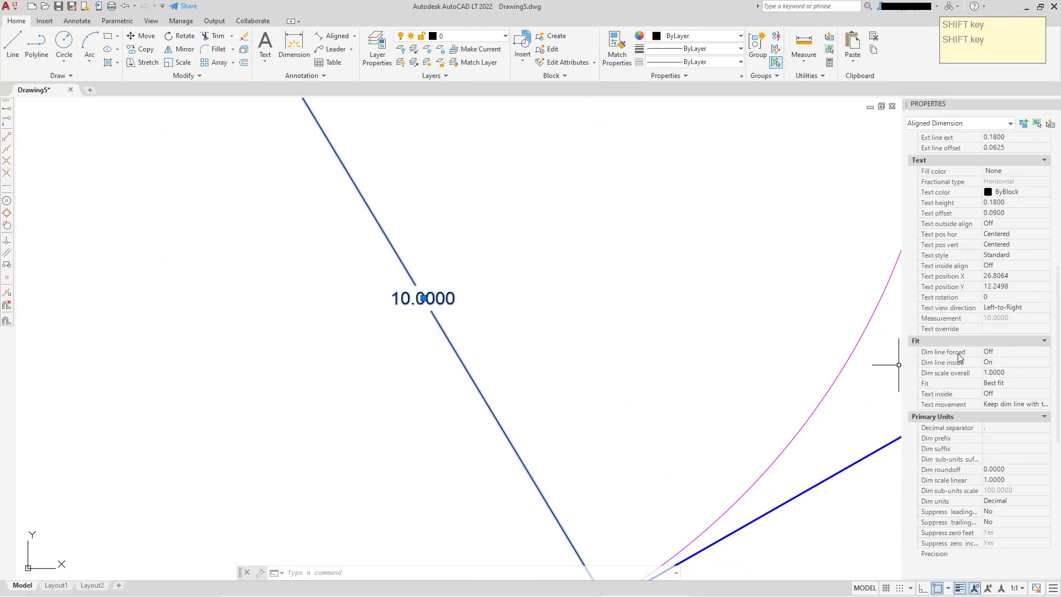
scroll(960, 357, up, 5)
key(Escape)
scroll(453, 260, down, 5)
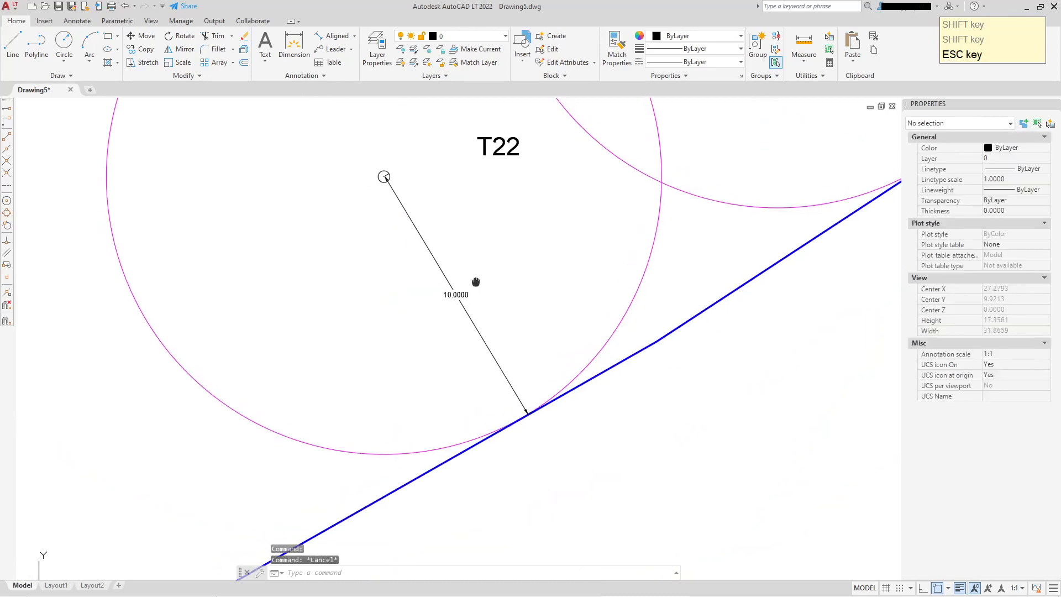
Zoom in on the aligned dimension, select it and review its text and fit properties
scroll(442, 249, up, 7)
middle_drag(465, 235, 475, 293)
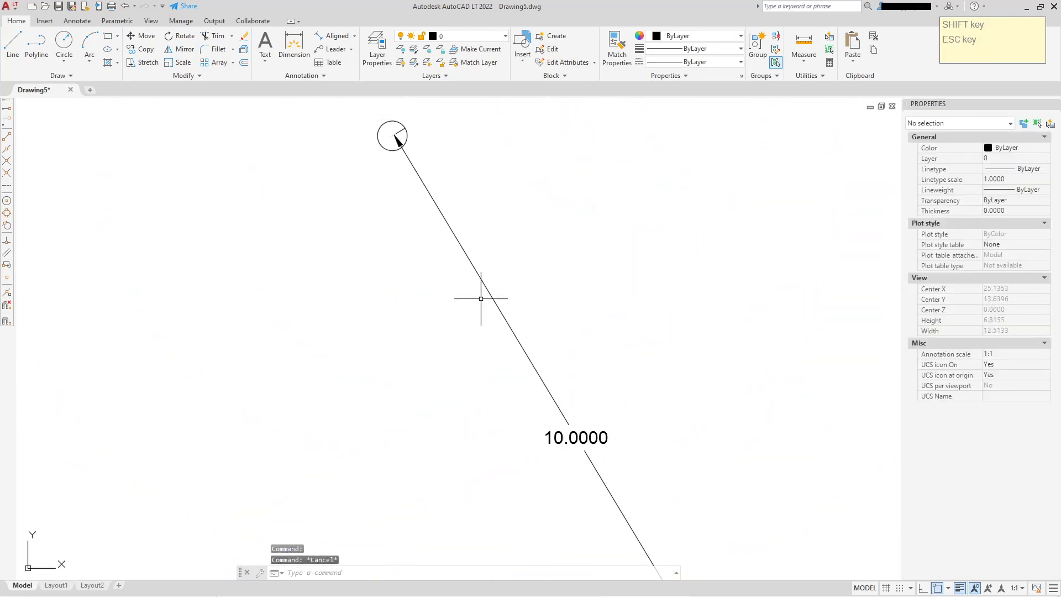
click(473, 266)
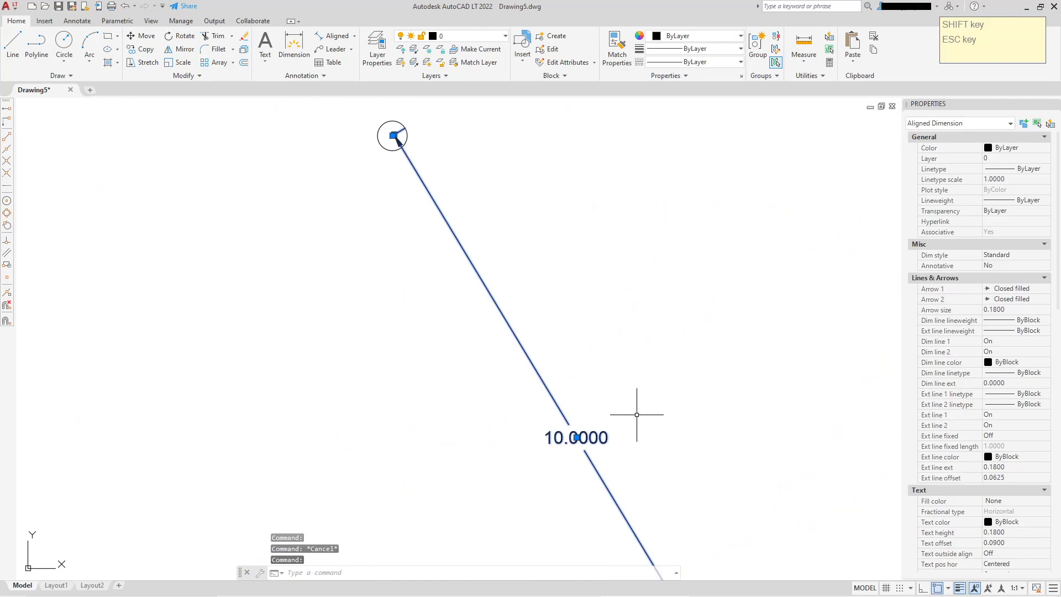
scroll(984, 479, down, 5)
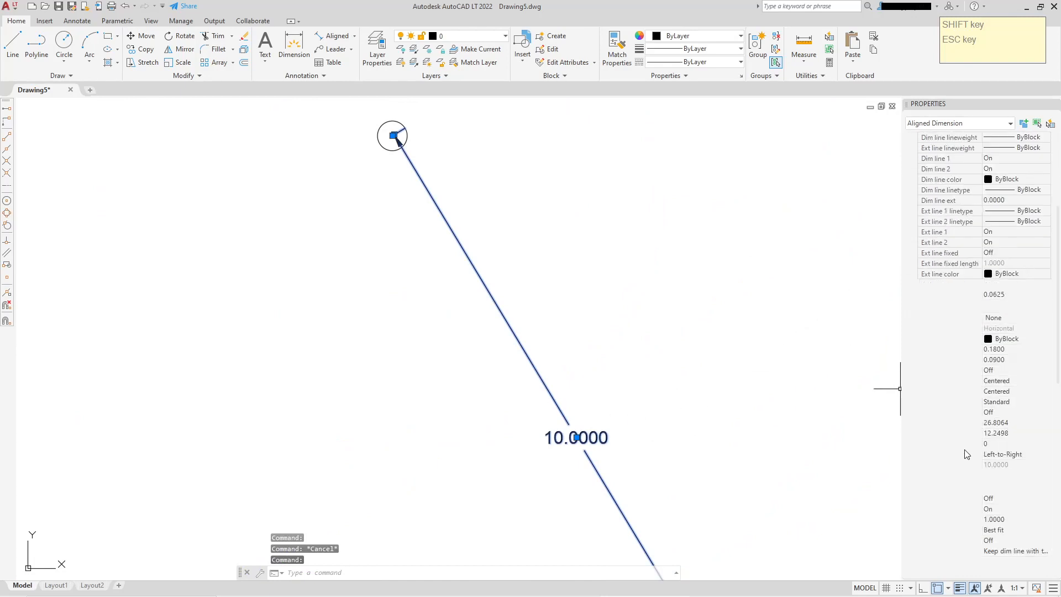
scroll(597, 423, down, 4)
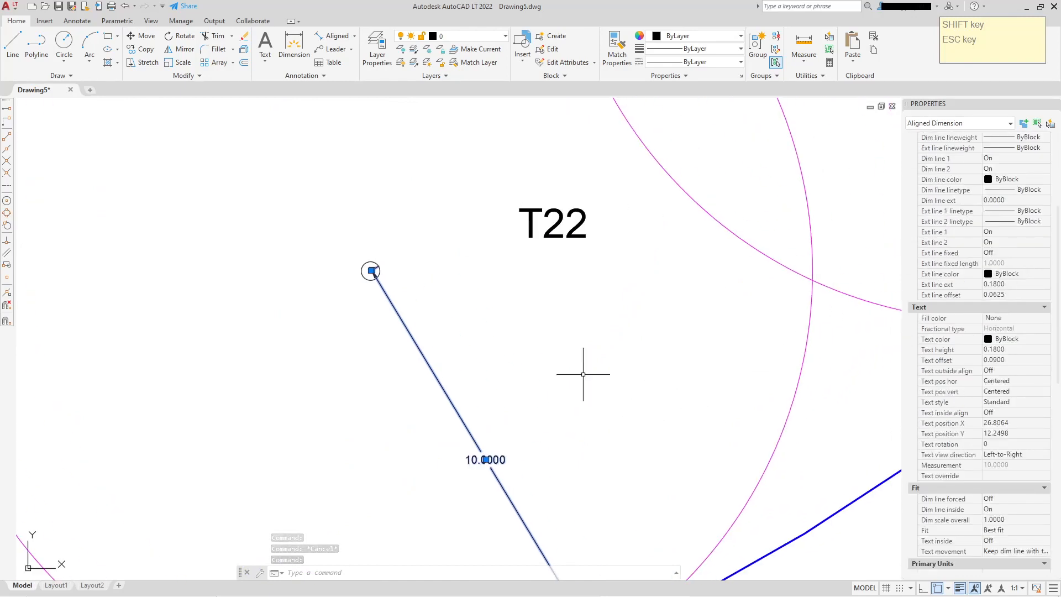
scroll(663, 277, down, 4)
scroll(684, 291, up, 2)
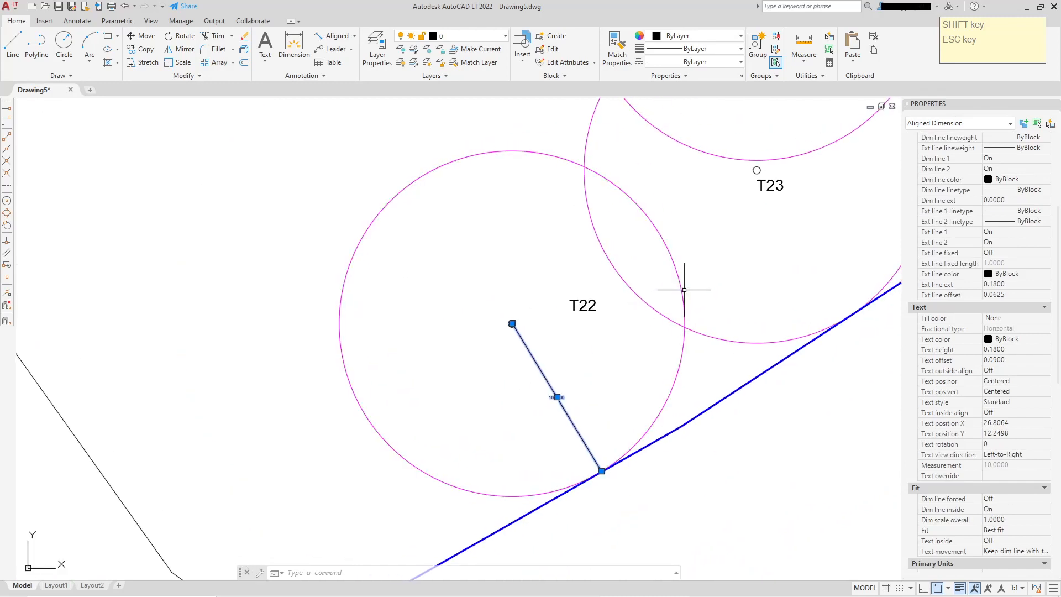
key(Escape)
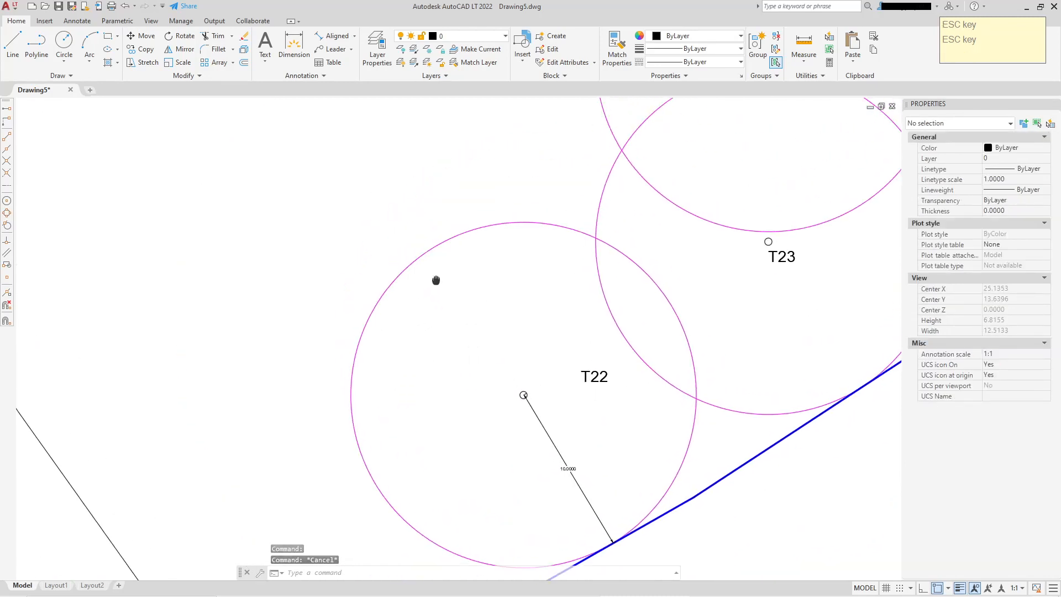
Create a new dimension style named Arb_dims starting from Standard
middle_drag(419, 206, 433, 282)
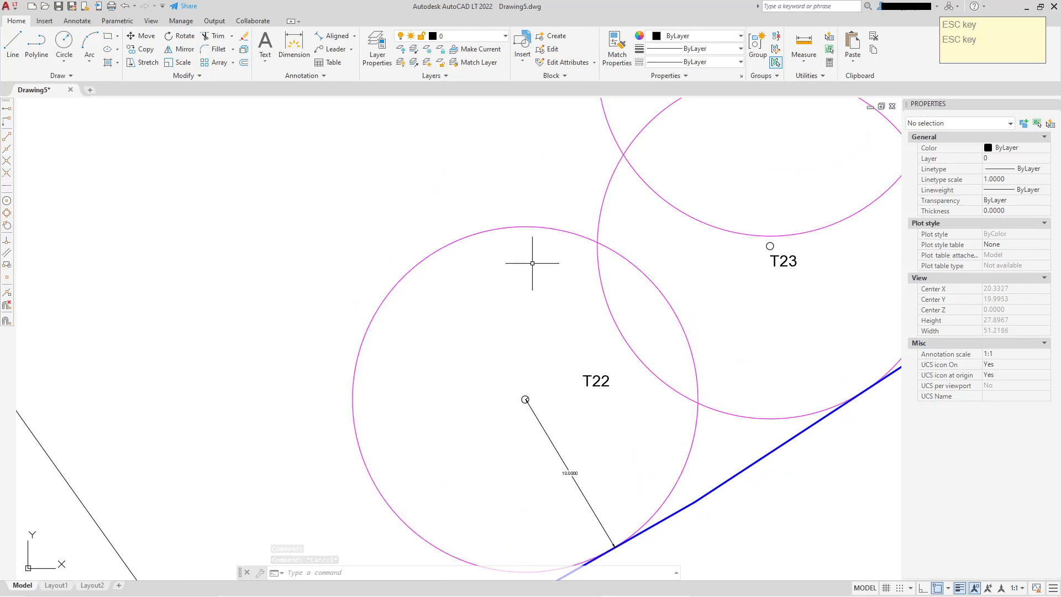
click(307, 77)
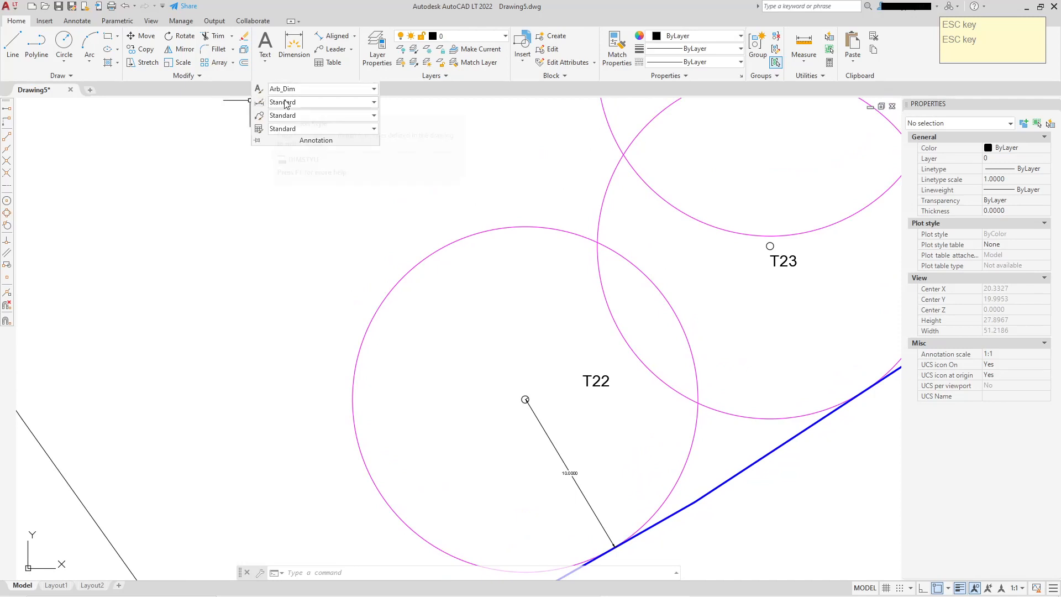
click(299, 103)
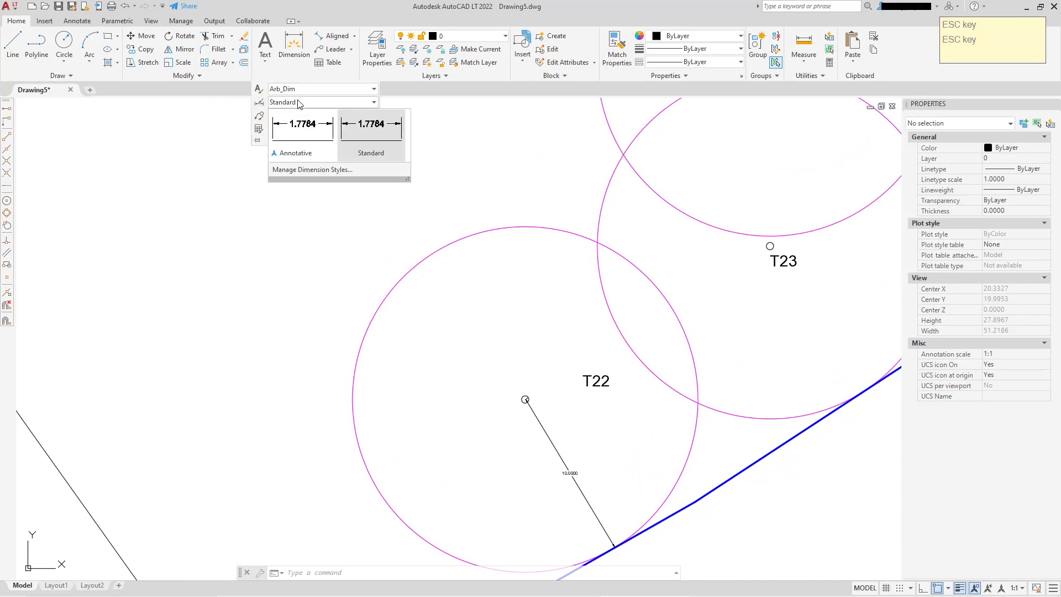
click(310, 168)
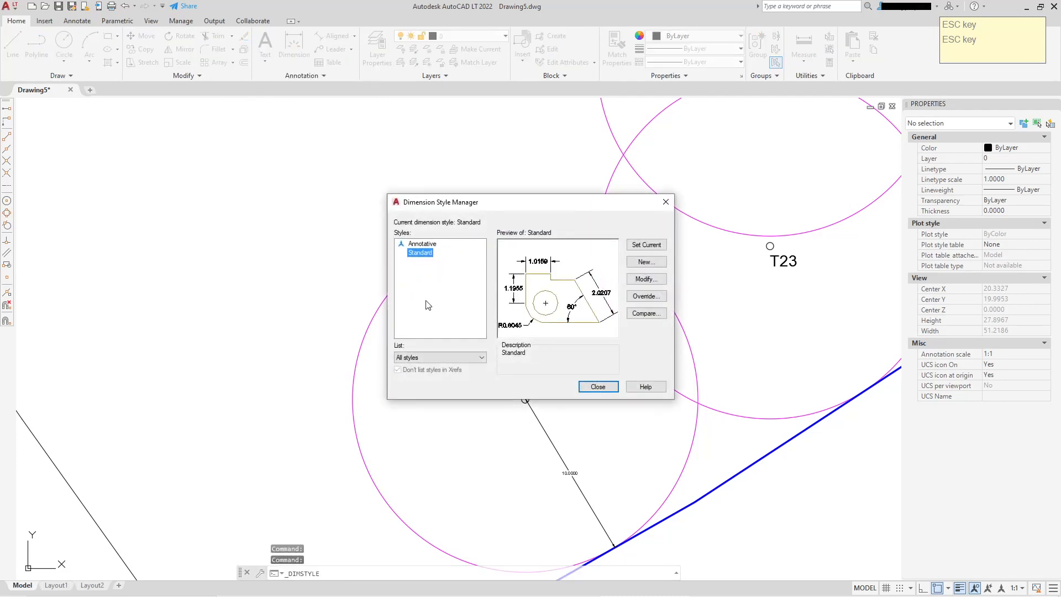
click(642, 262)
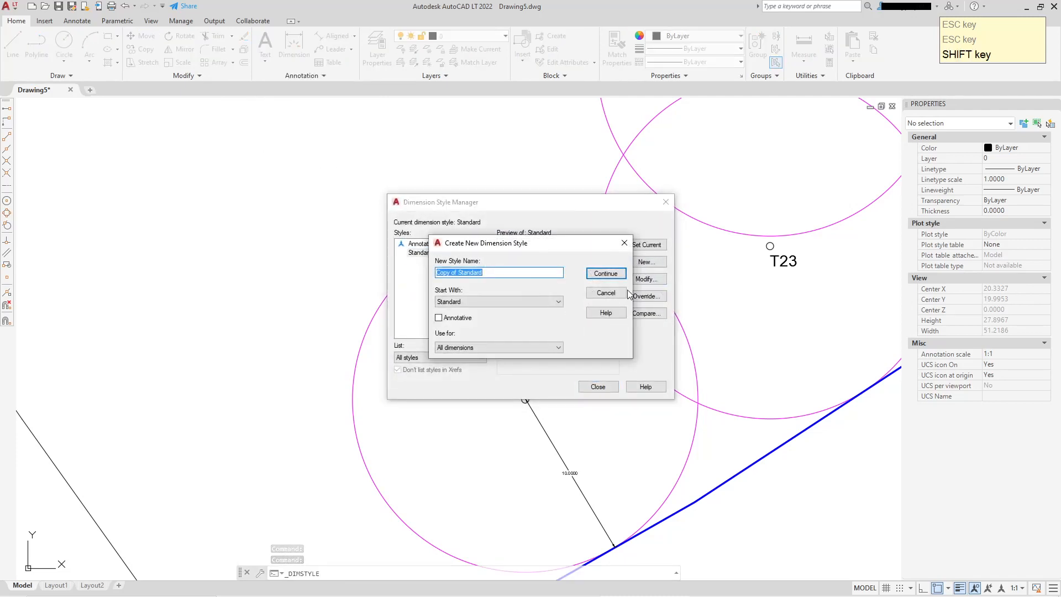
text(Arb_dims)
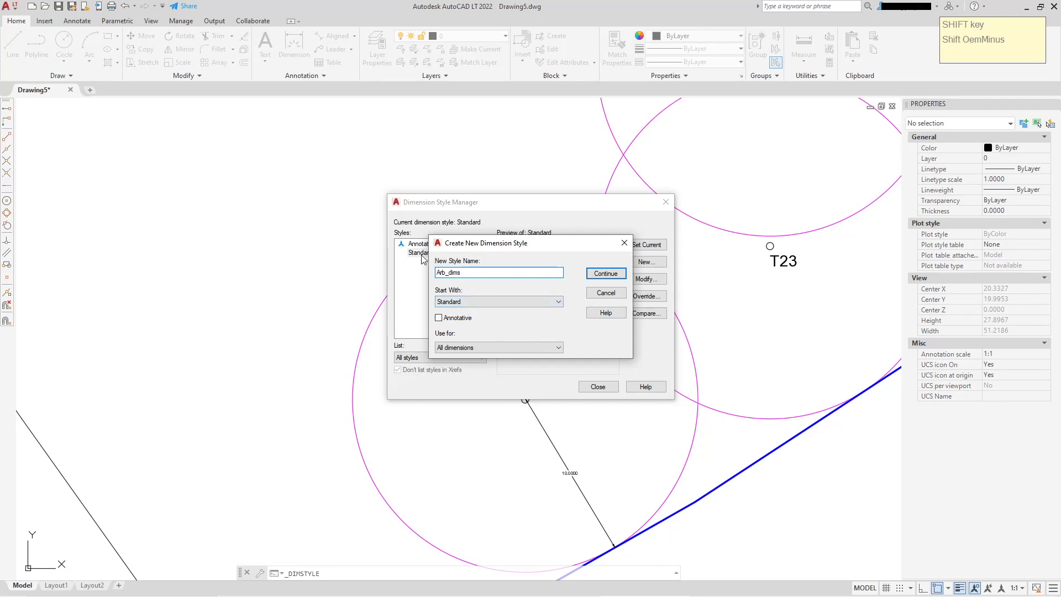
click(590, 276)
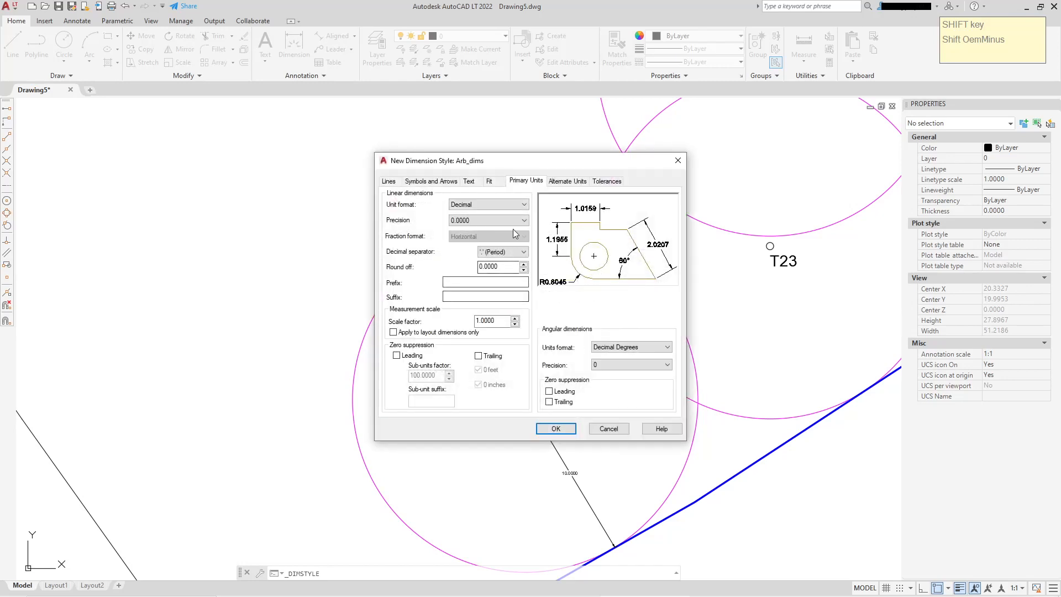
Suppress both extension lines in the Arb_dims style and clear the arrow size value
click(388, 182)
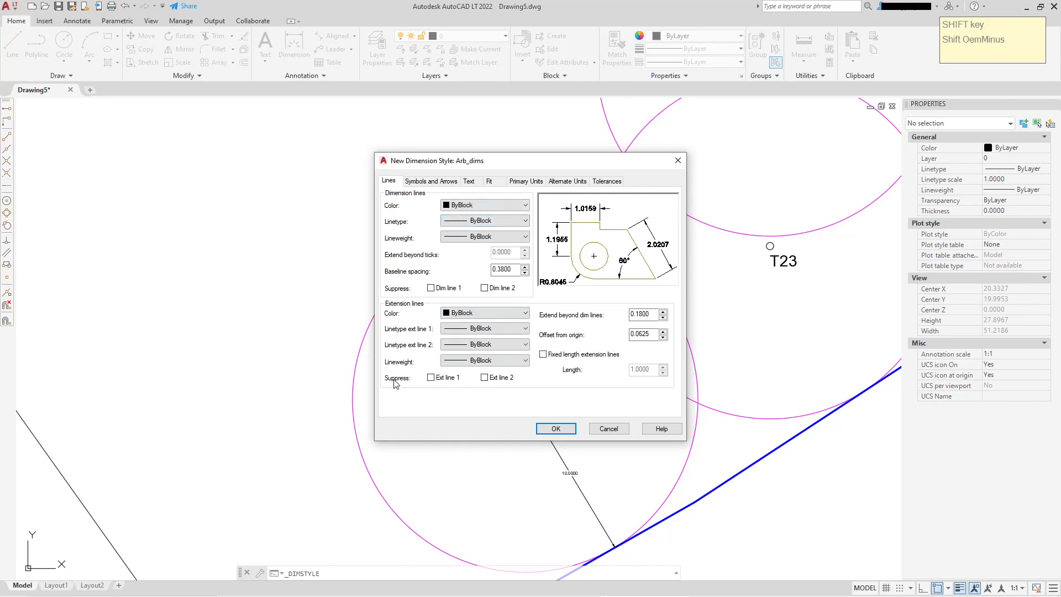
click(431, 378)
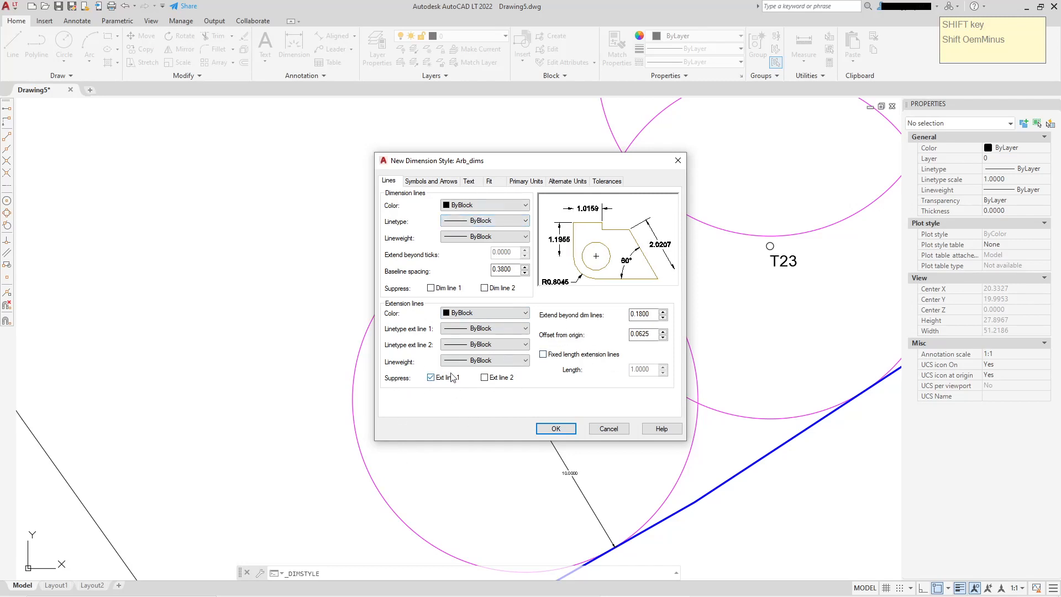
click(484, 378)
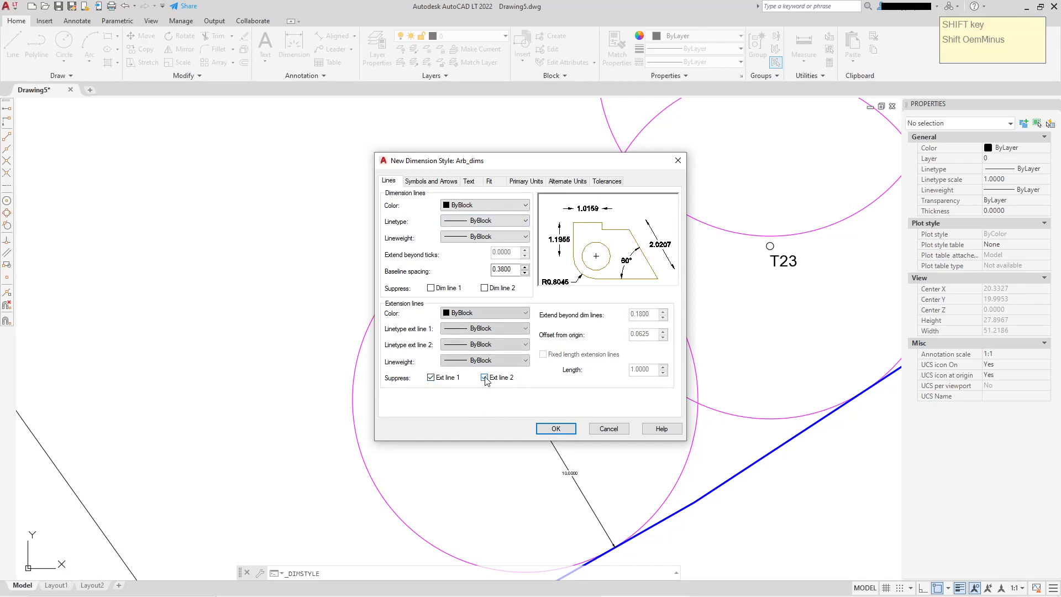
click(435, 182)
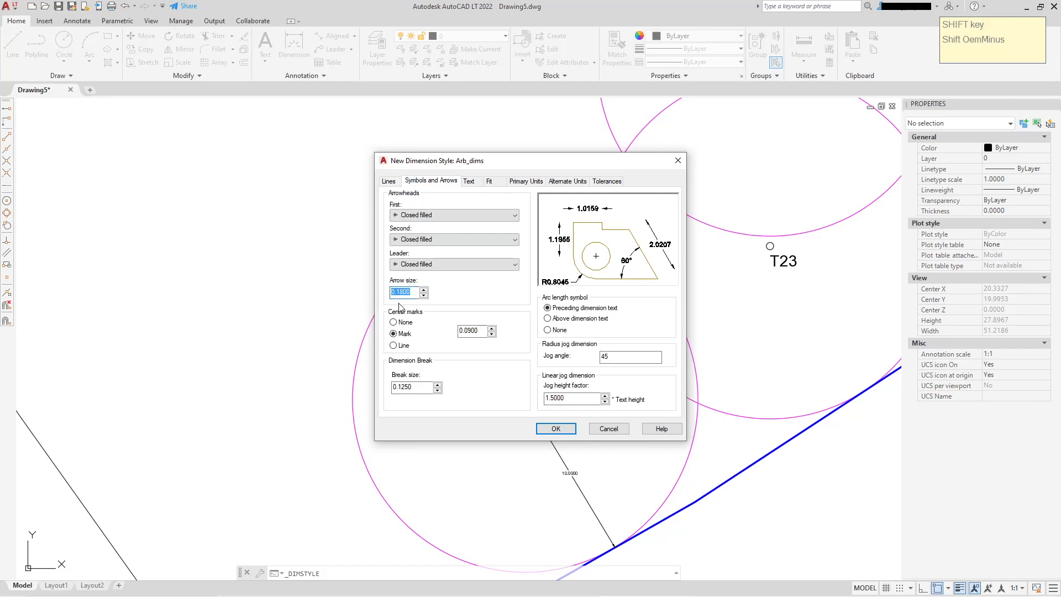
key(BackSpace)
Set the dimension text style to Arb_Dim and the text height to 0.6
click(468, 182)
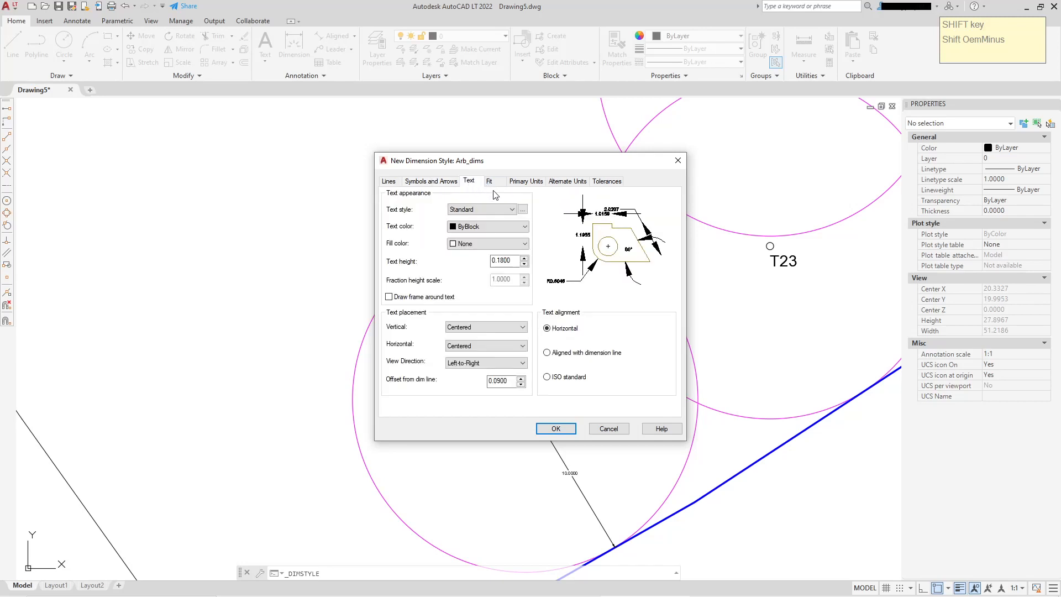
click(513, 209)
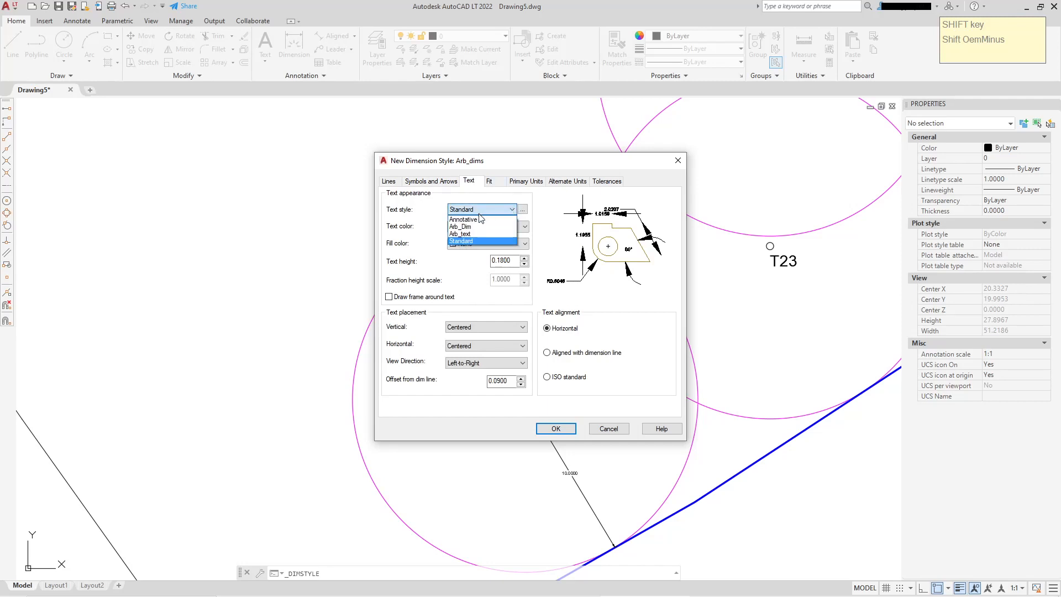
click(473, 227)
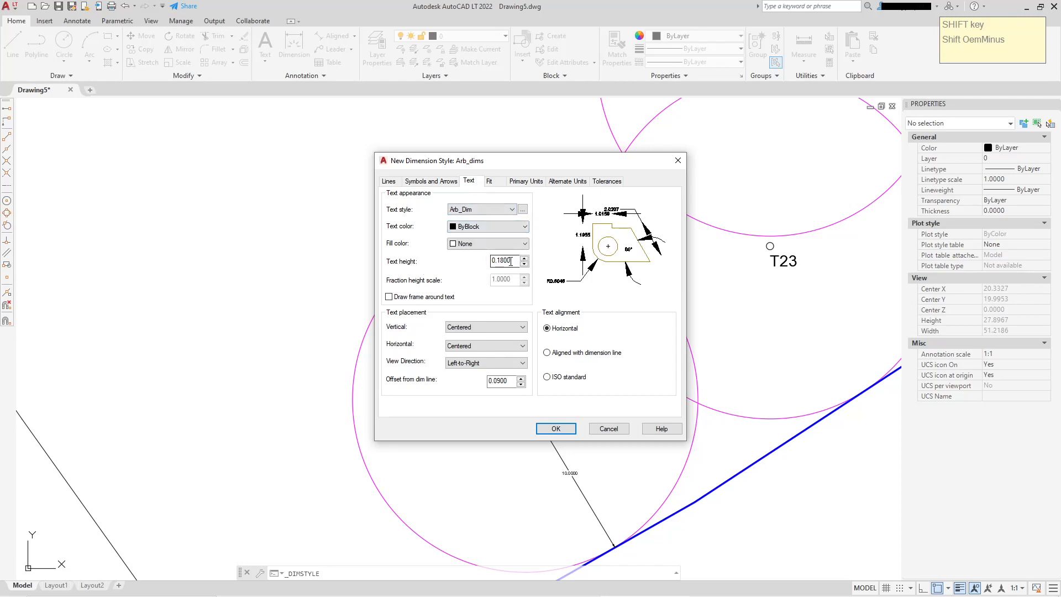
drag(514, 260, 492, 260)
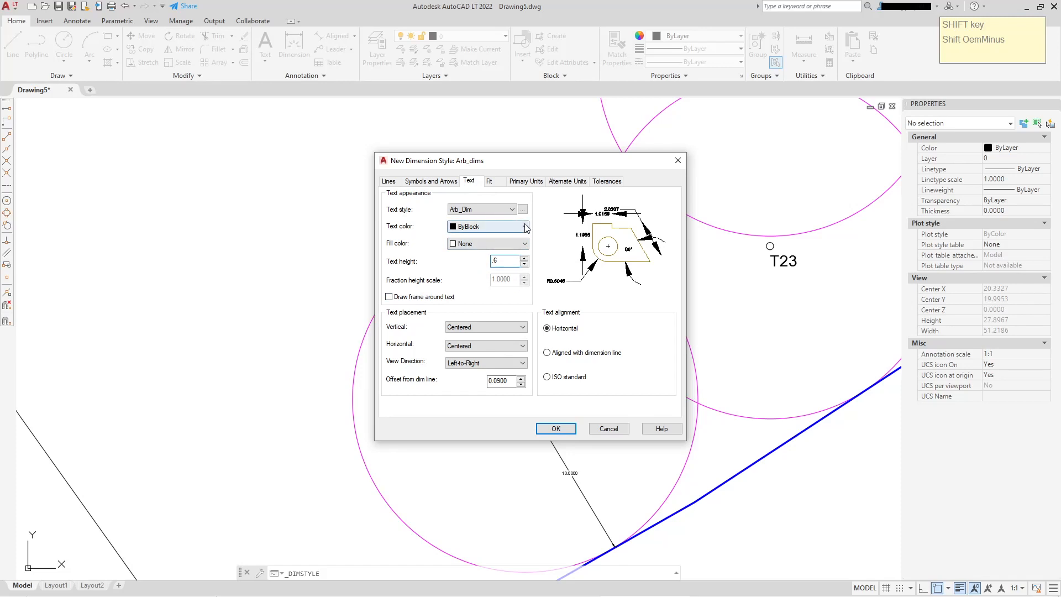
Set the dimension text fill colour to Background and the text colour to ByLayer
click(523, 245)
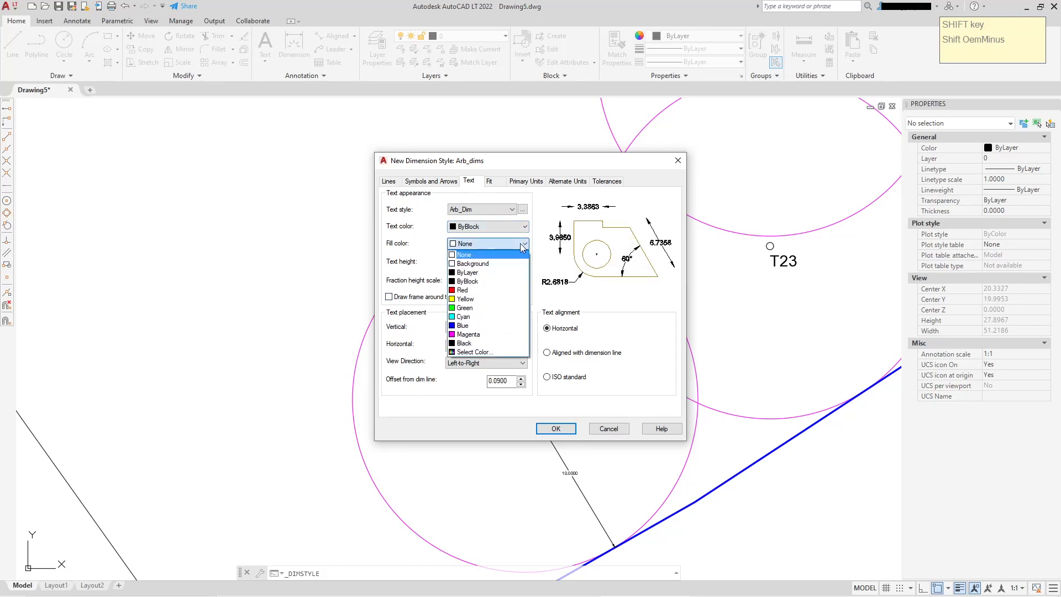
click(481, 264)
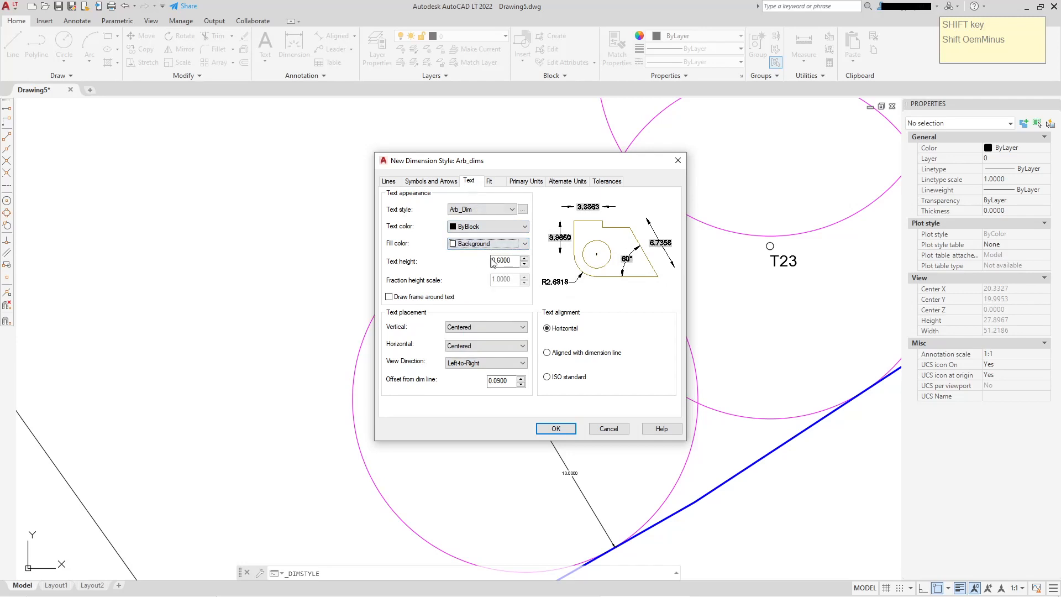
click(524, 228)
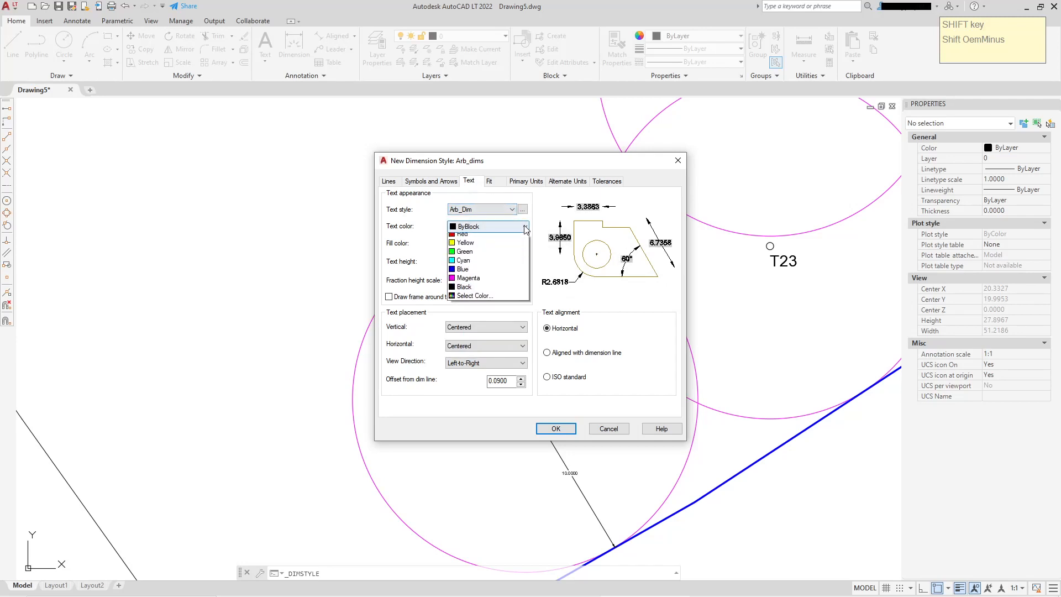
click(469, 237)
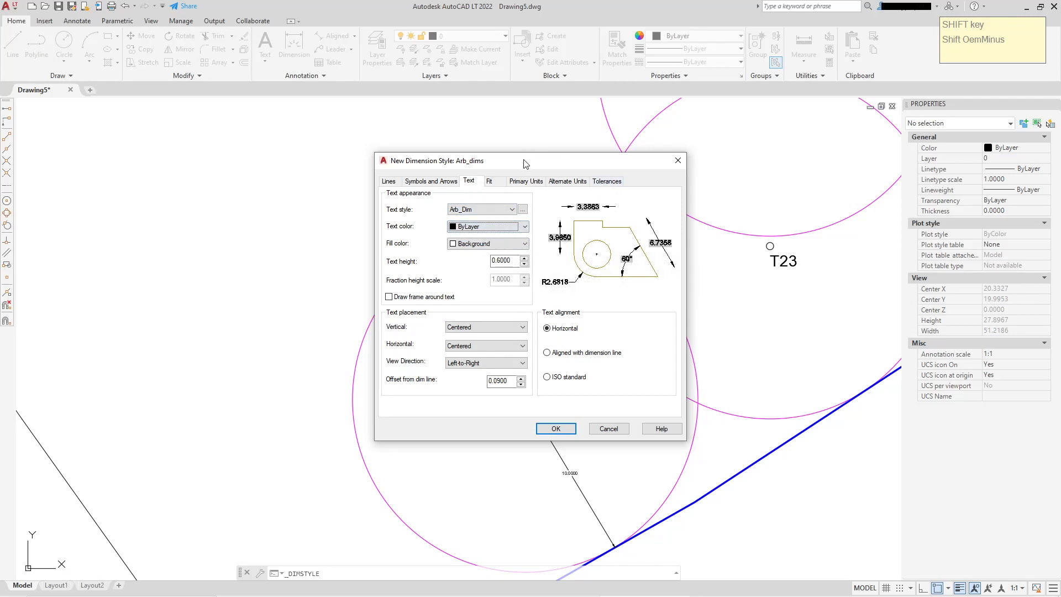
Set the primary linear units precision to 0.0
click(489, 181)
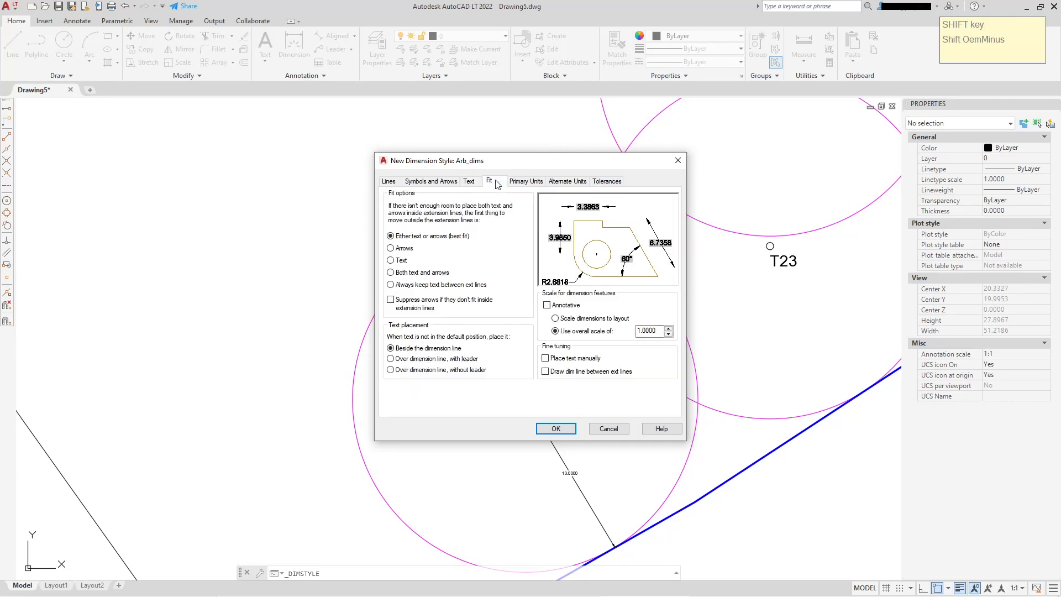
click(523, 183)
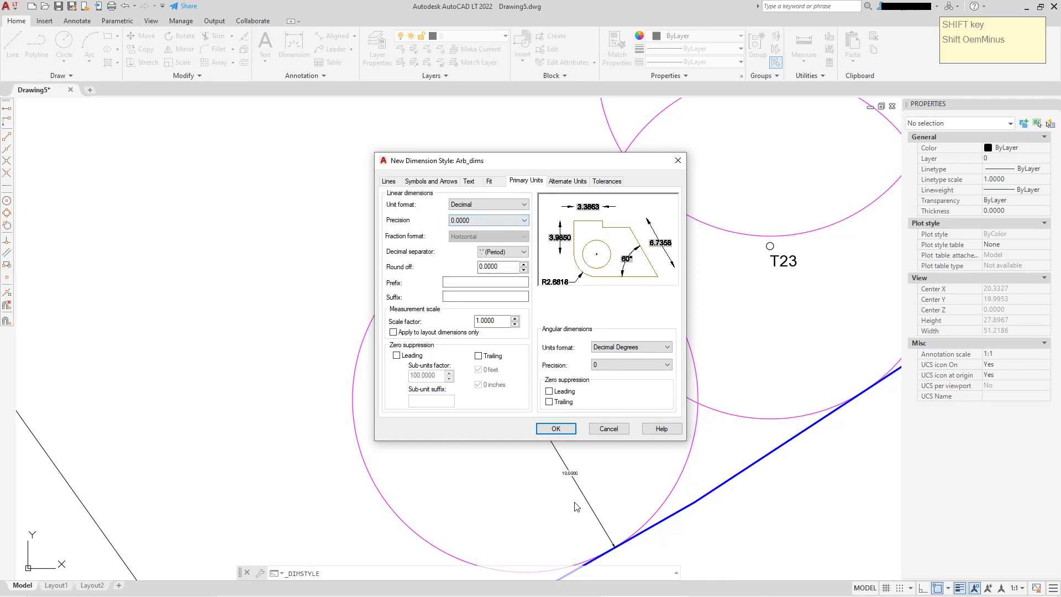
click(524, 220)
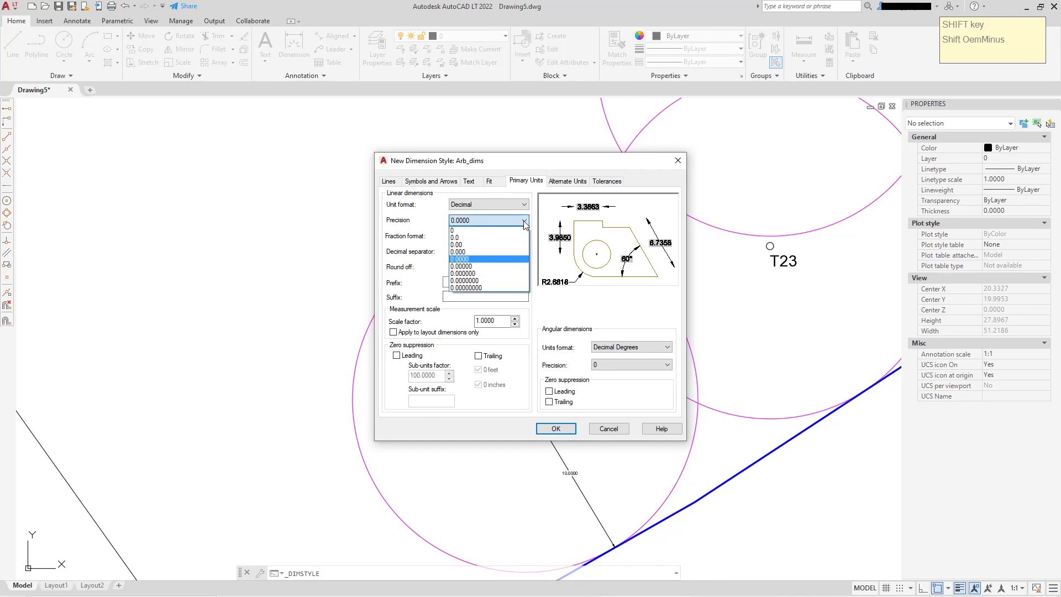
click(475, 238)
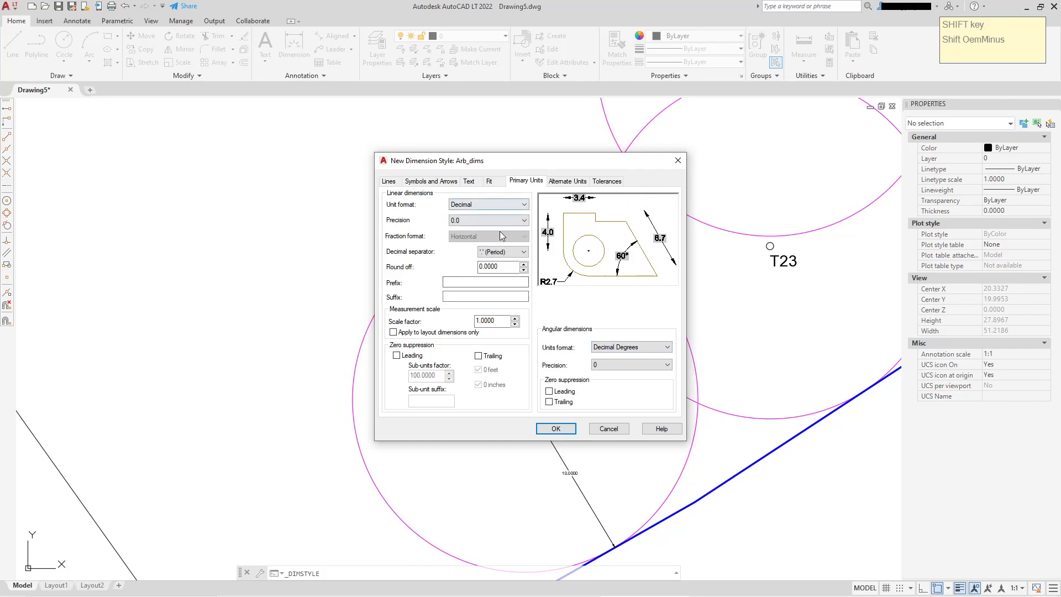
click(511, 220)
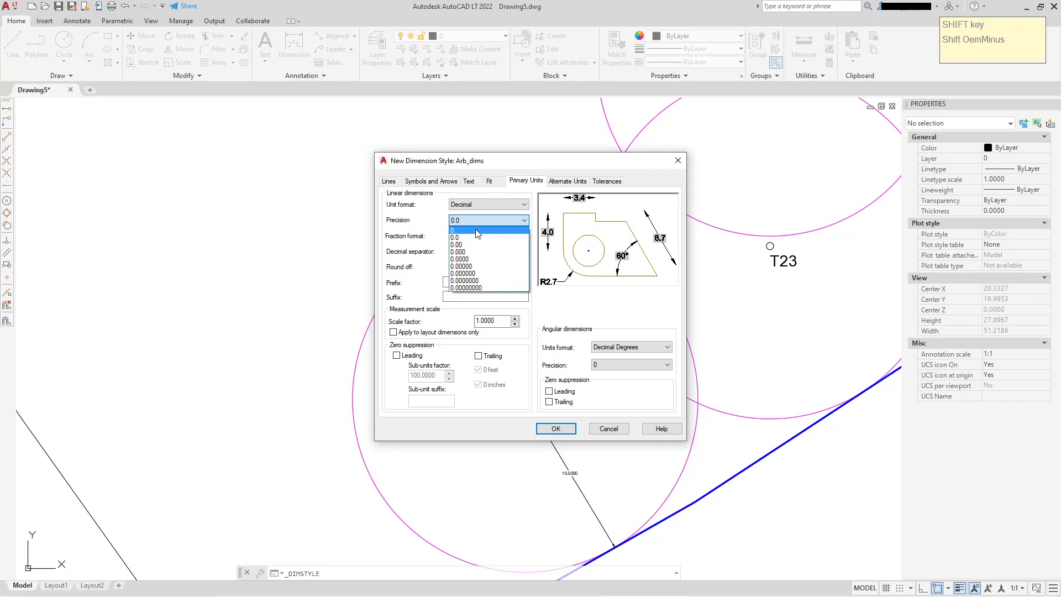
click(525, 220)
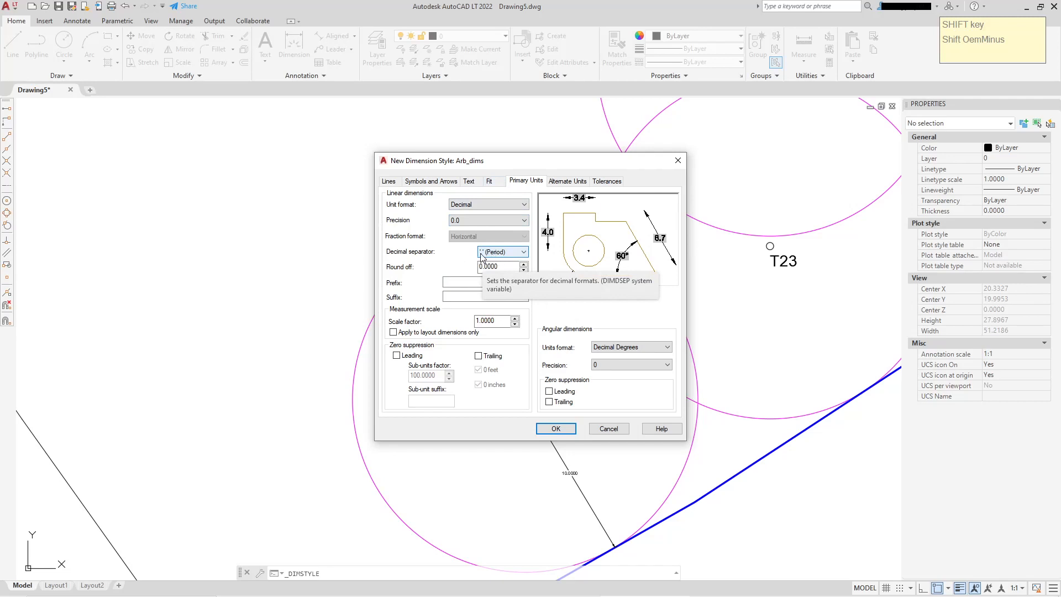
Add the suffix m to primary units, then save the Arb_dims style and close the style manager
click(455, 296)
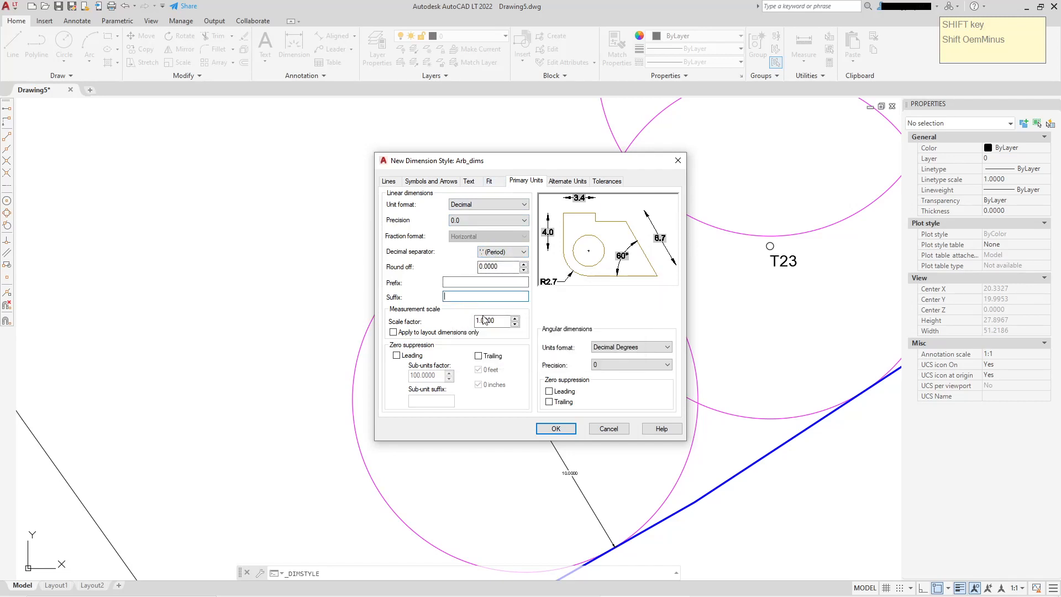
text(m)
click(570, 182)
click(612, 182)
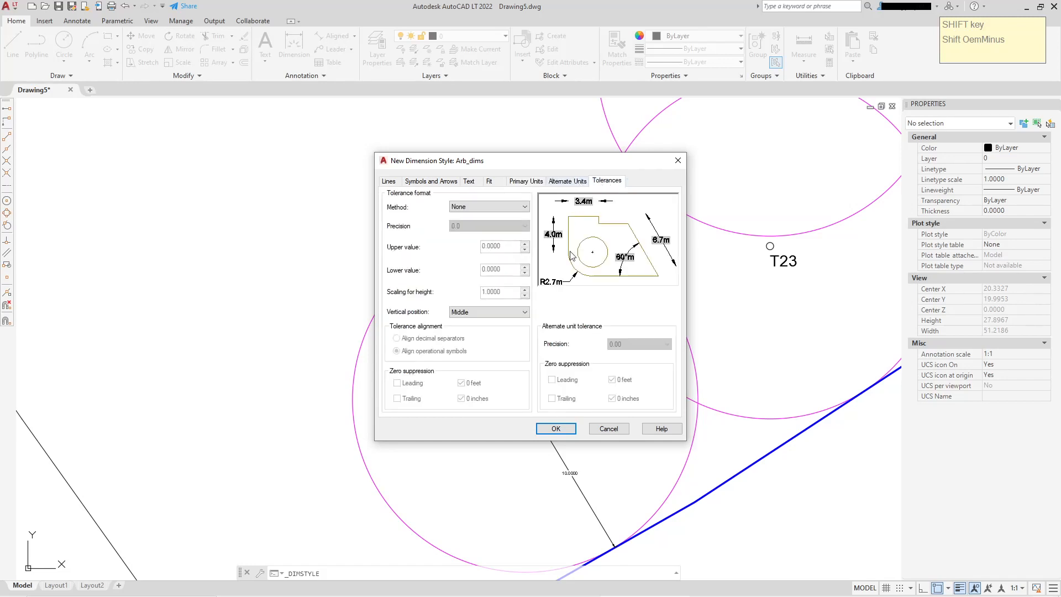
click(557, 429)
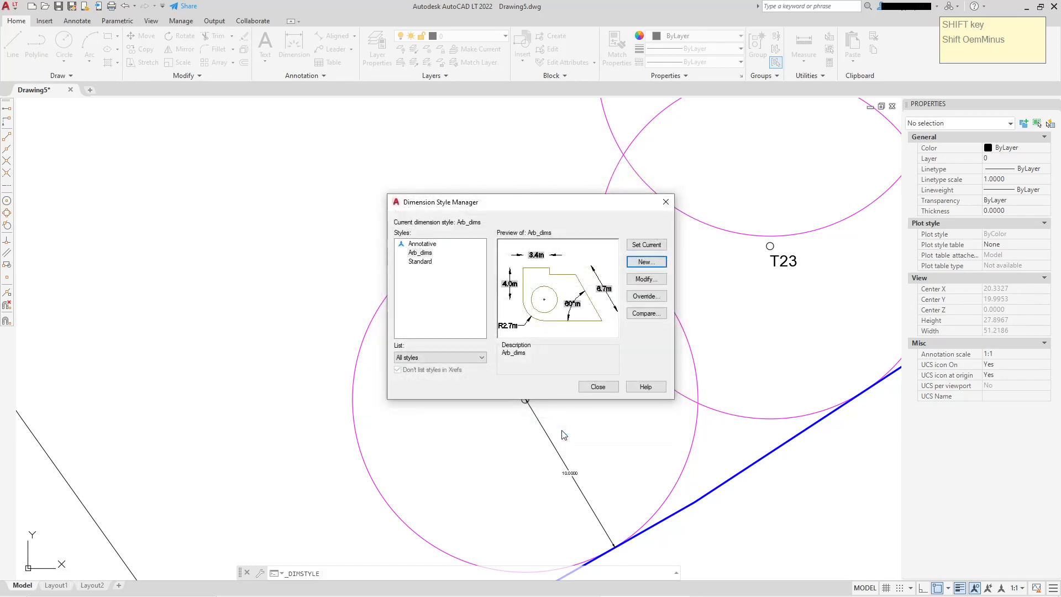
click(598, 386)
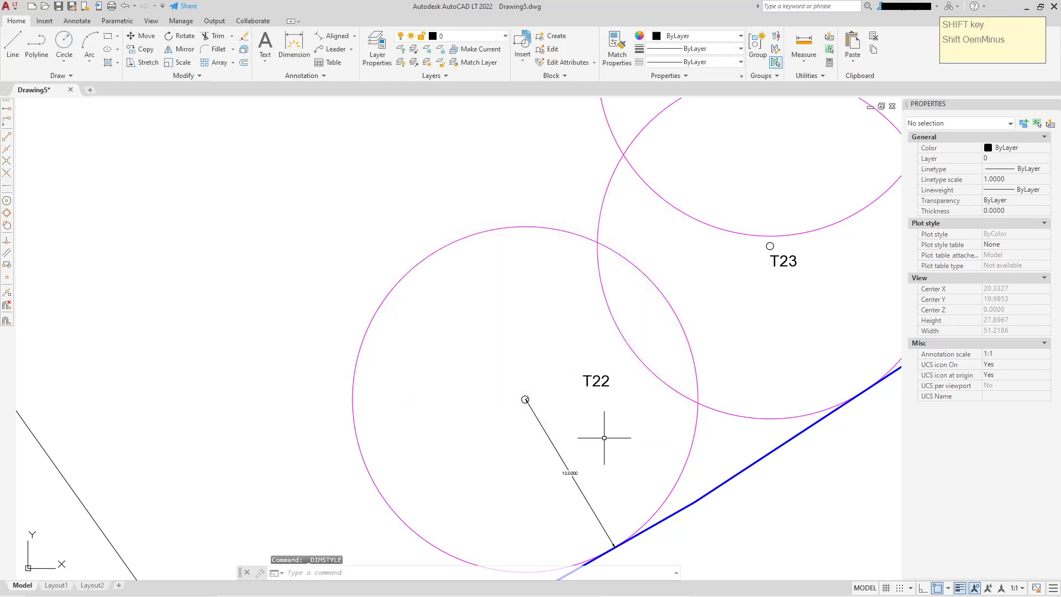
Make Arb_text the current text style
middle_drag(611, 434, 556, 351)
click(316, 75)
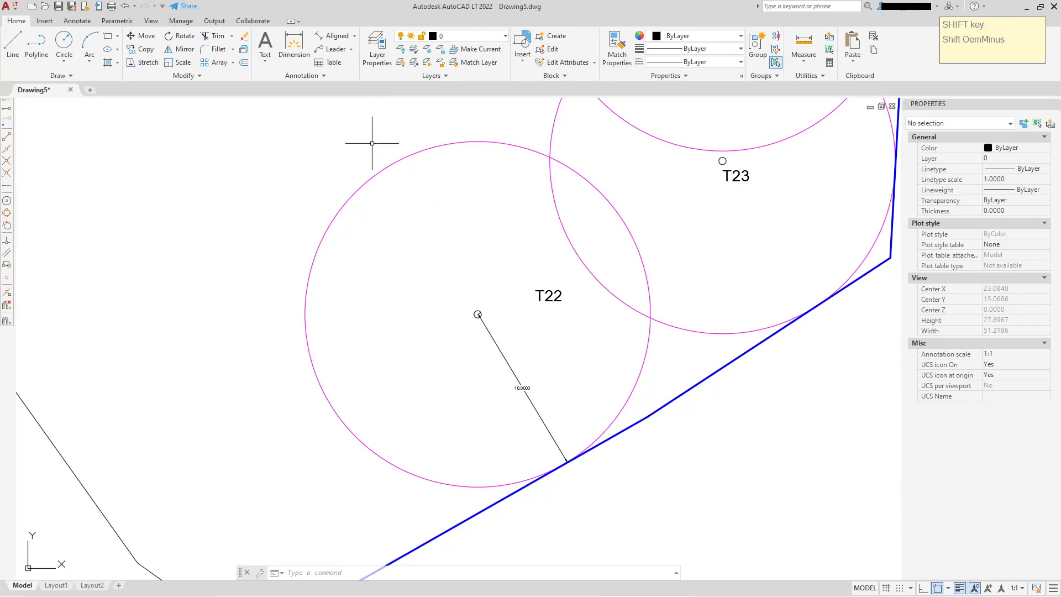
click(325, 75)
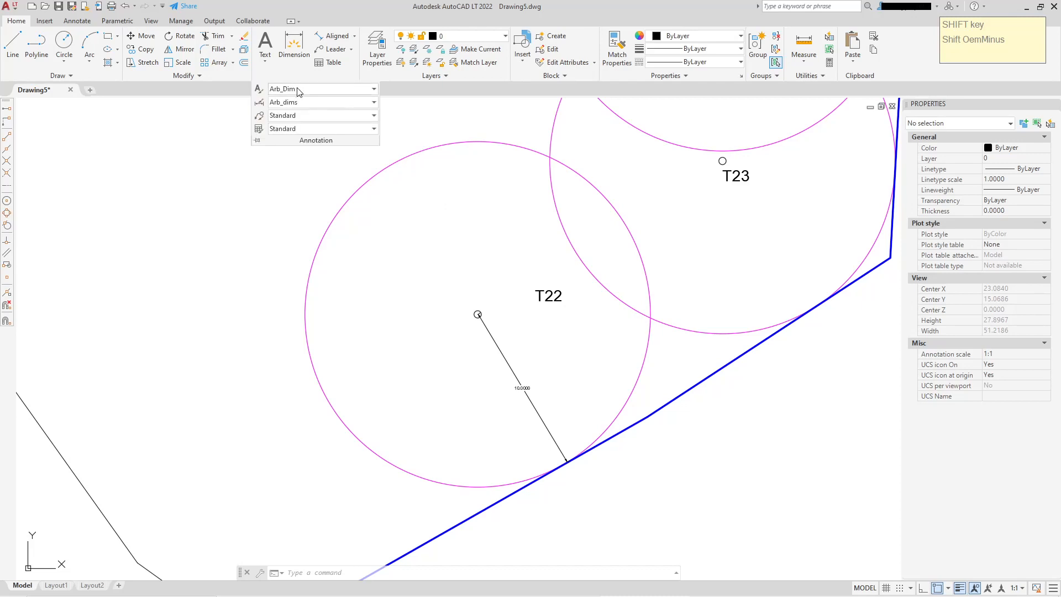
click(372, 90)
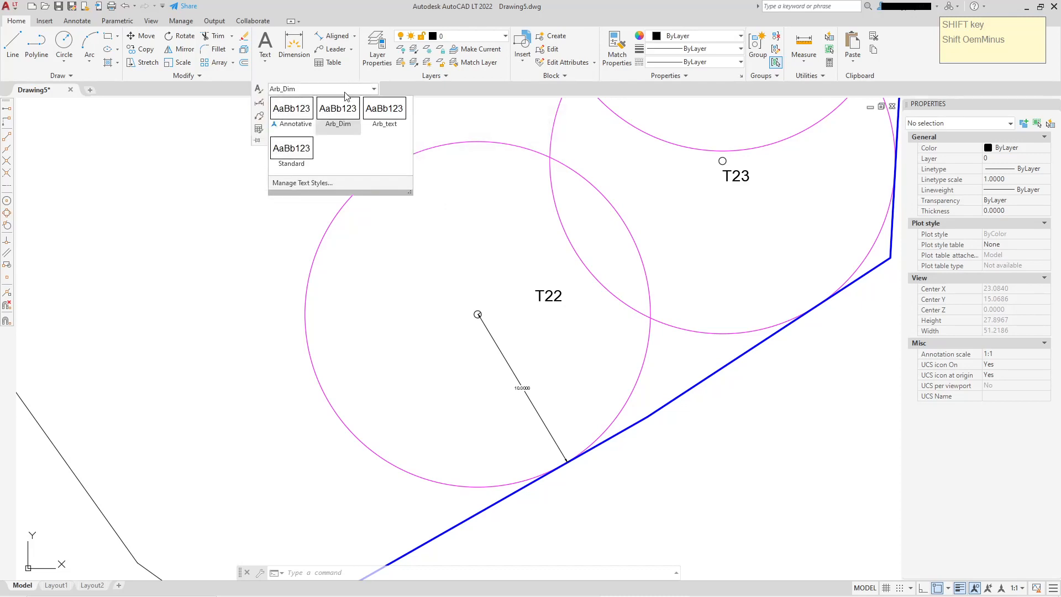
click(377, 114)
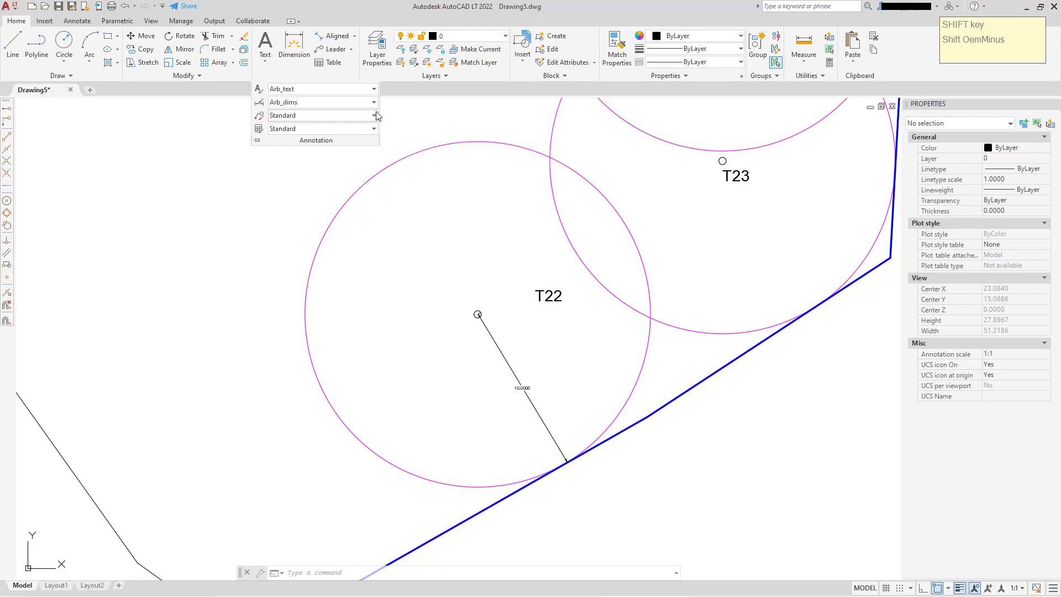
click(408, 110)
click(265, 45)
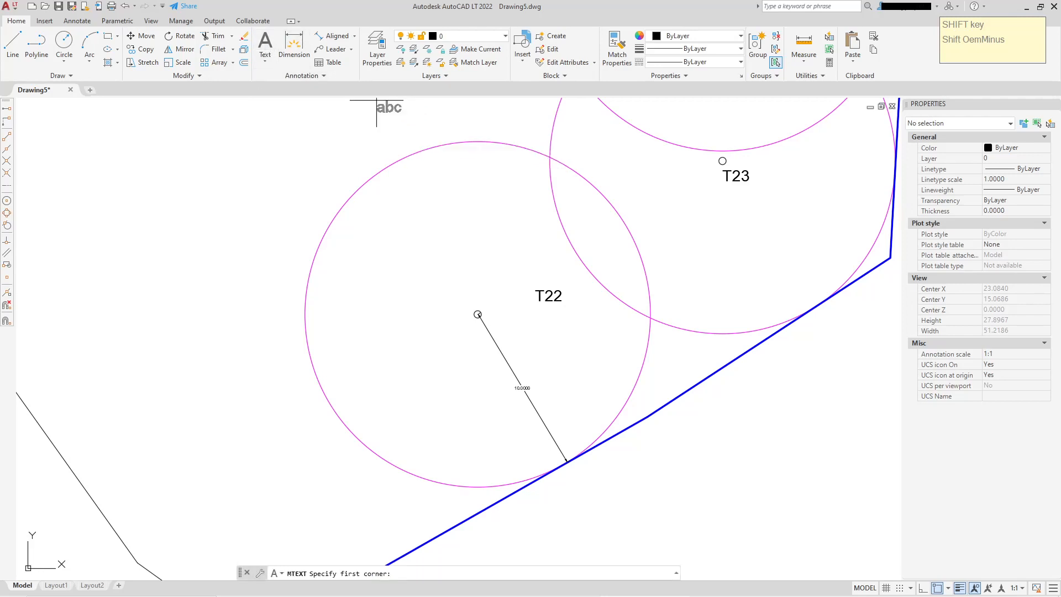
click(263, 221)
click(263, 221)
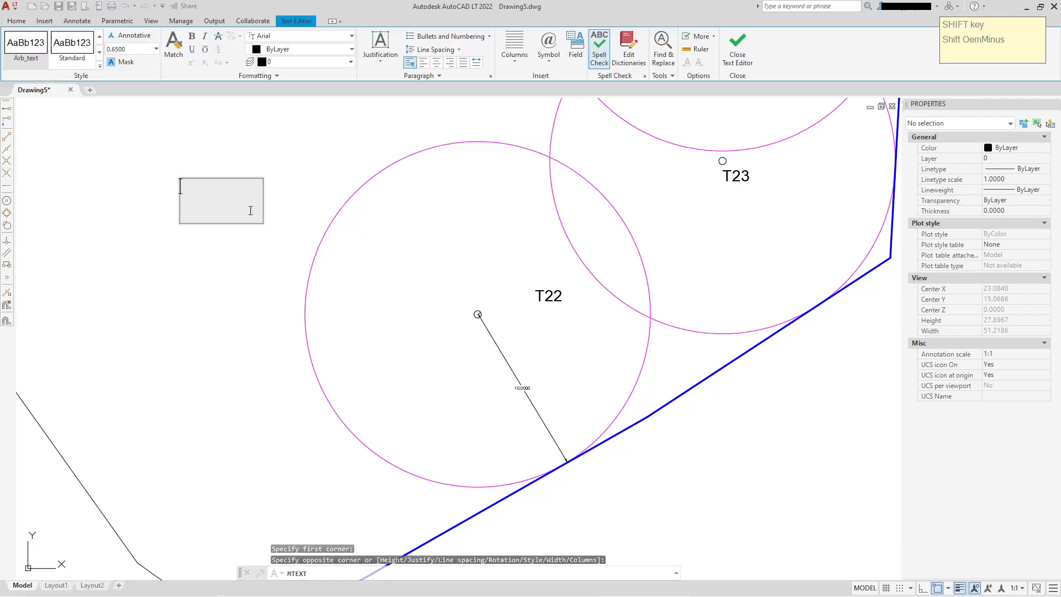
click(738, 49)
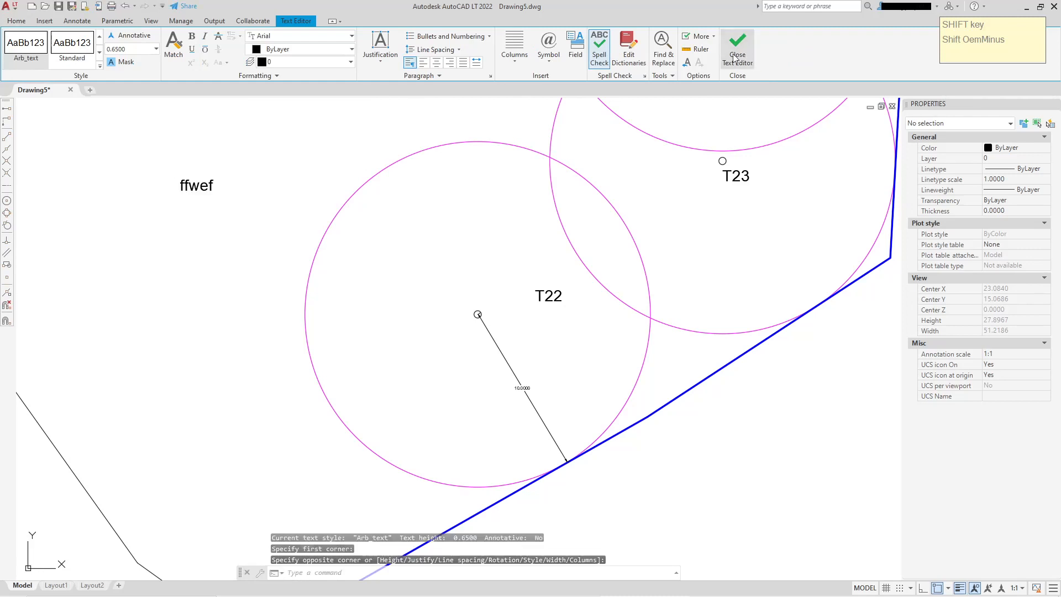
click(191, 185)
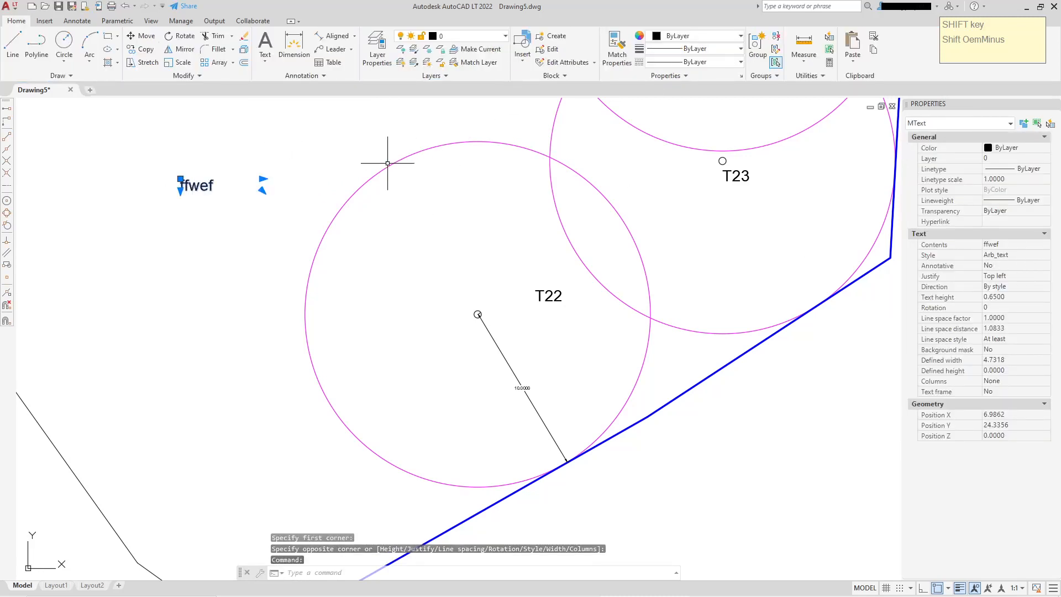
key(Escape)
click(192, 186)
key(Delete)
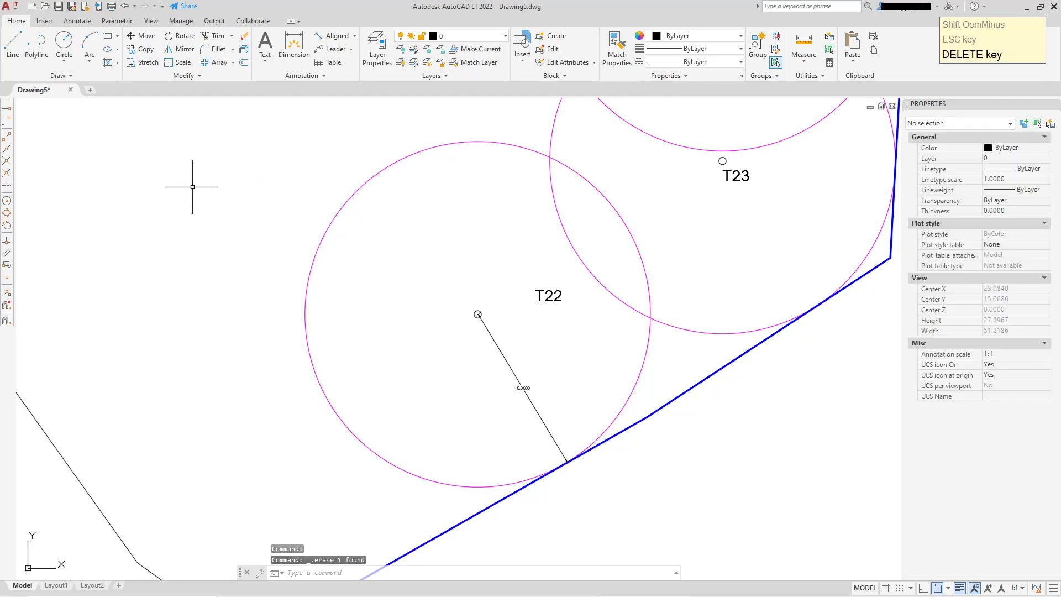
Add an aligned dimension from the centre of circle T23 to the blue boundary polyline
middle_drag(634, 249, 379, 350)
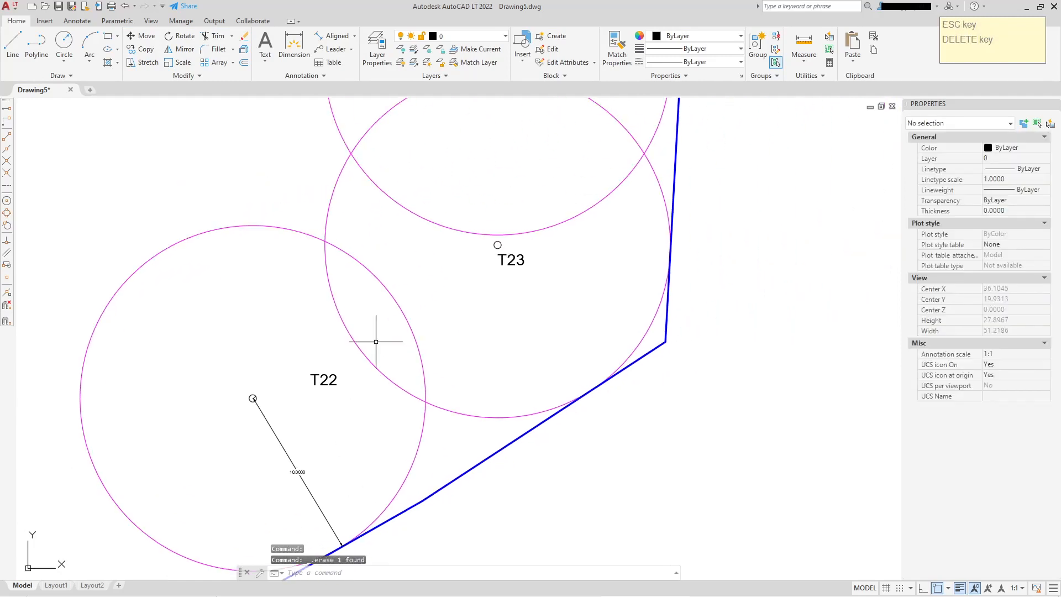
click(333, 35)
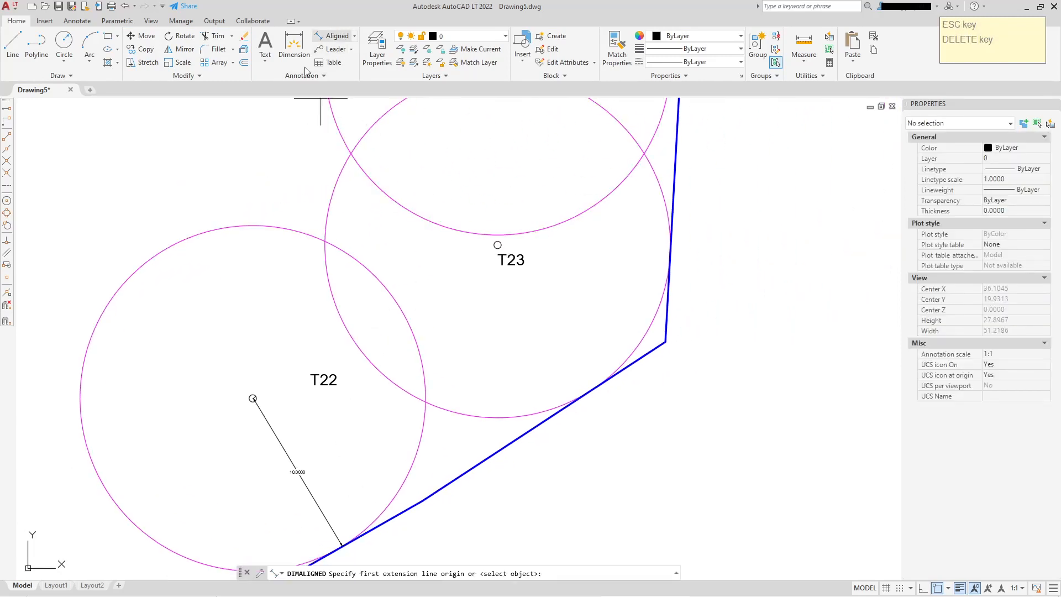
click(7, 201)
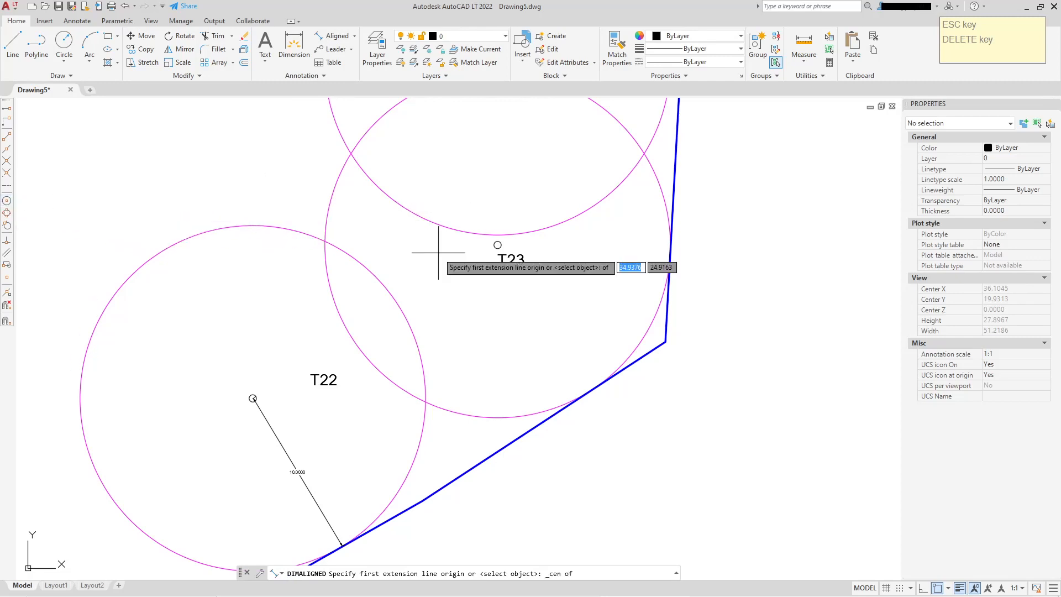
click(489, 240)
scroll(583, 379, up, 12)
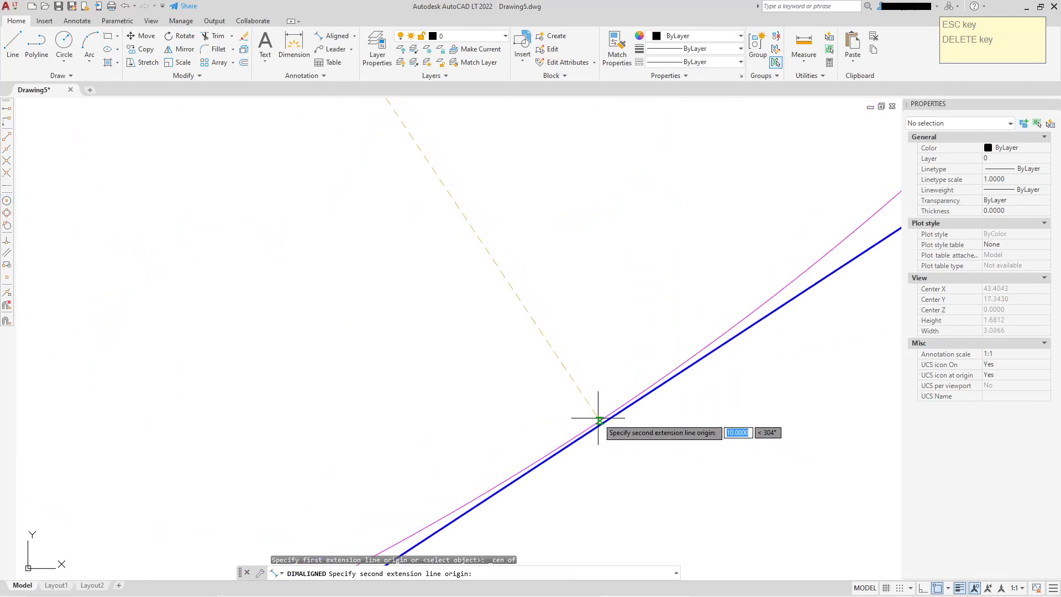
click(599, 418)
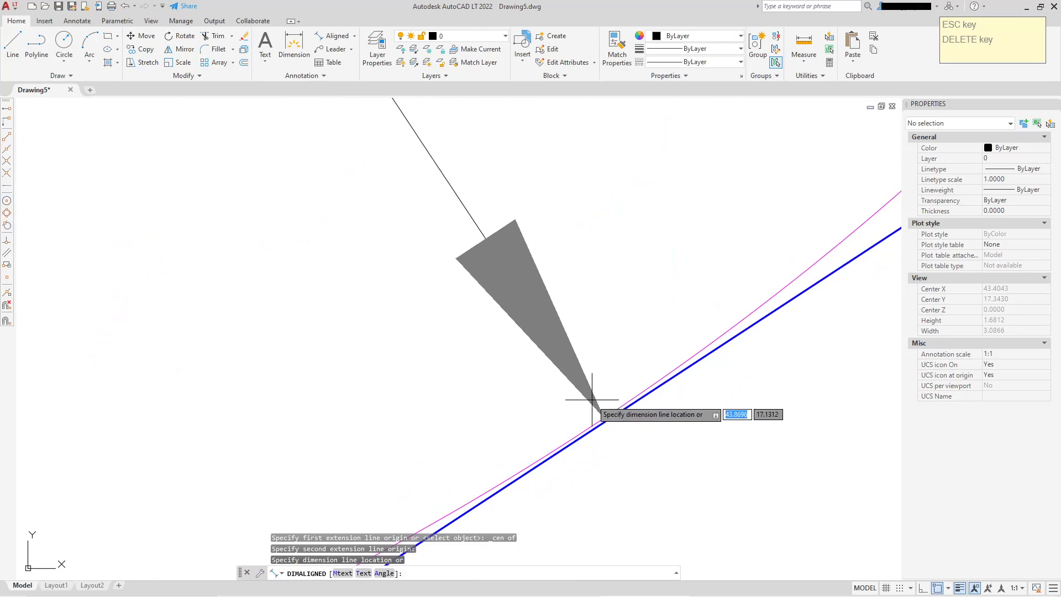
click(595, 395)
scroll(594, 392, down, 13)
scroll(542, 372, up, 5)
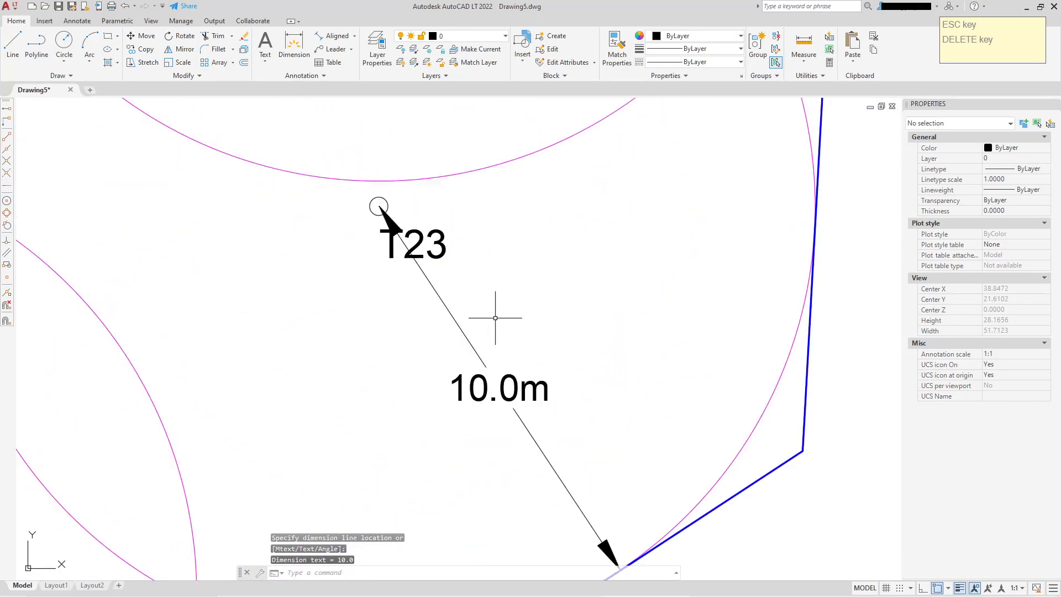
Move the T23 label to the left of its circle's centre marker
click(442, 243)
click(381, 228)
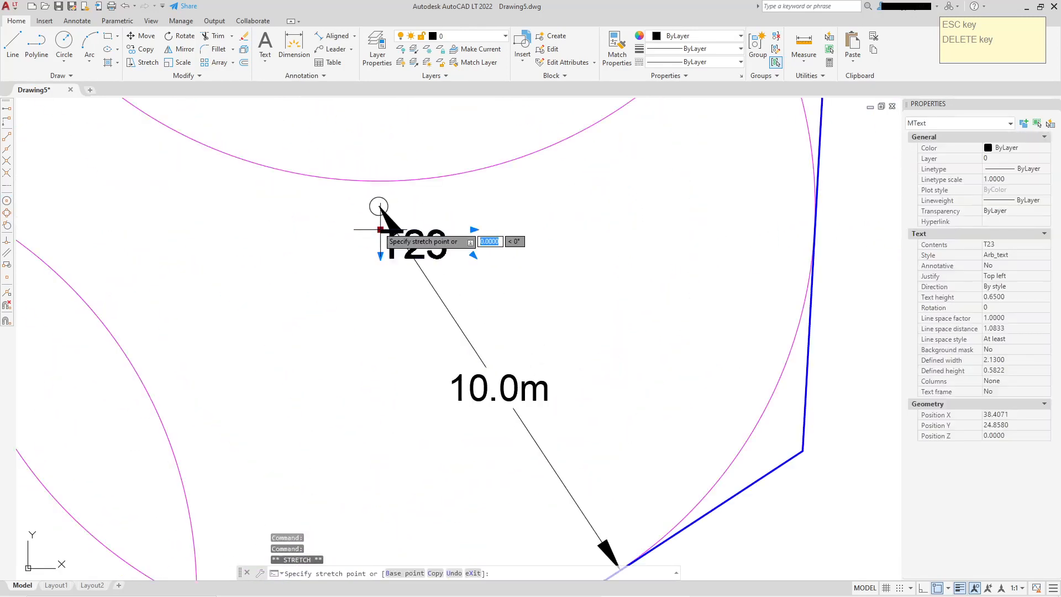
click(264, 219)
scroll(366, 232, down, 4)
key(Escape)
scroll(382, 277, up, 4)
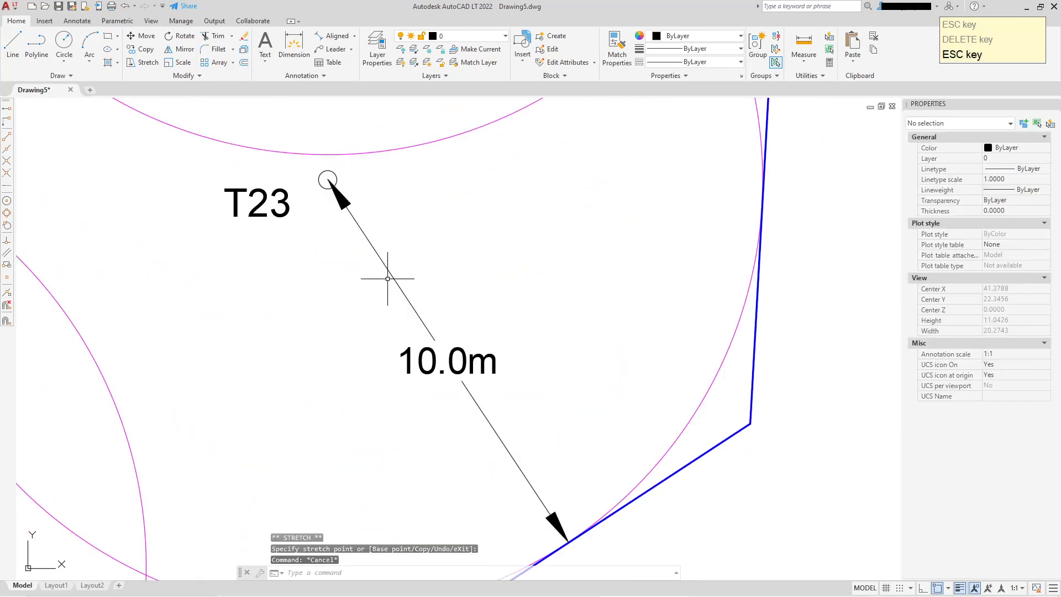
Try a text height of 1 on the T23 dimension and reset it to 0.6
click(472, 340)
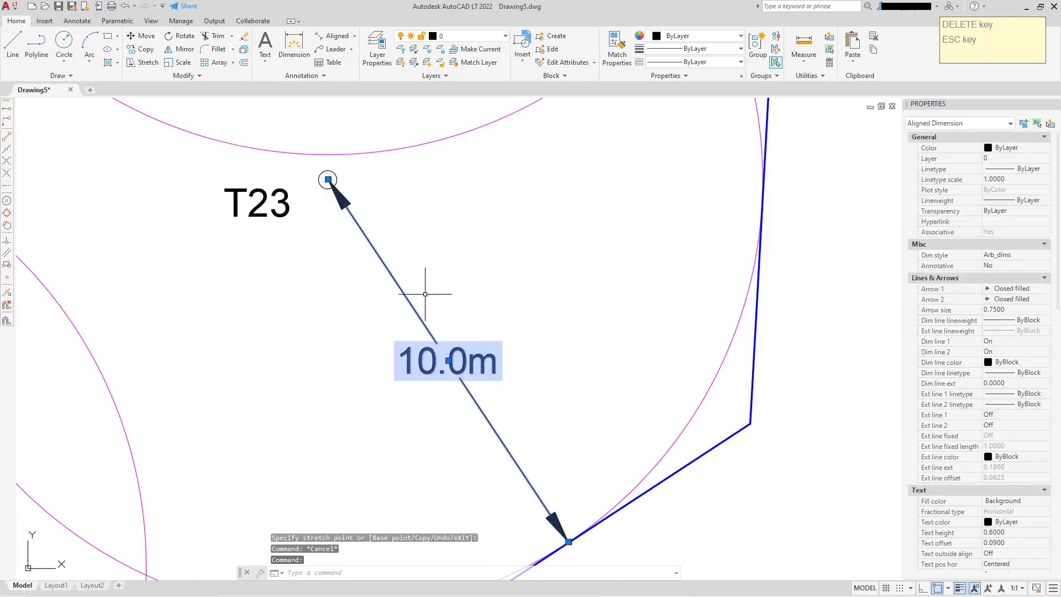
middle_drag(420, 333, 423, 288)
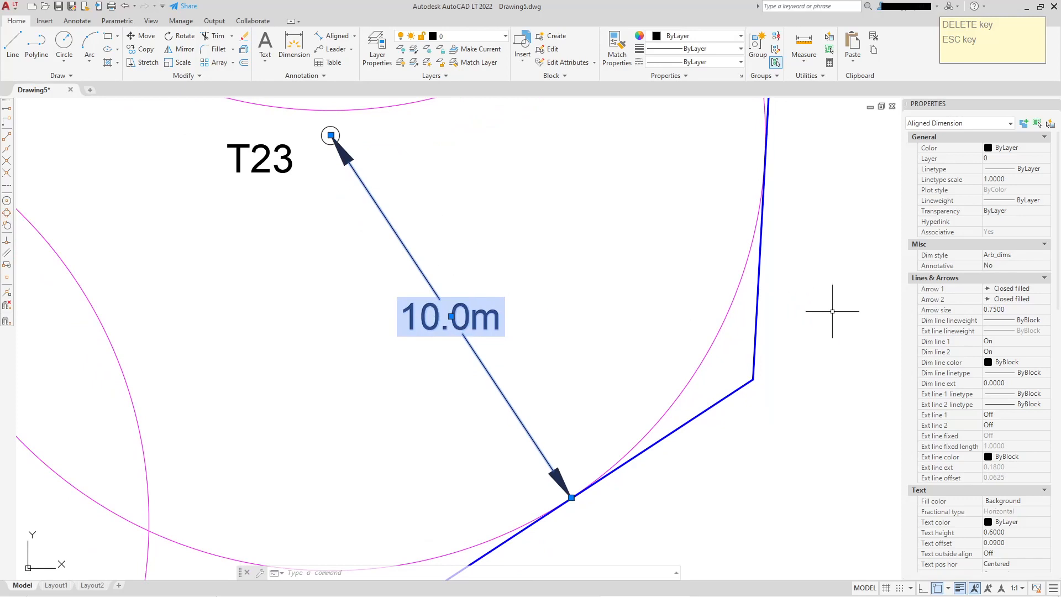
scroll(928, 362, down, 6)
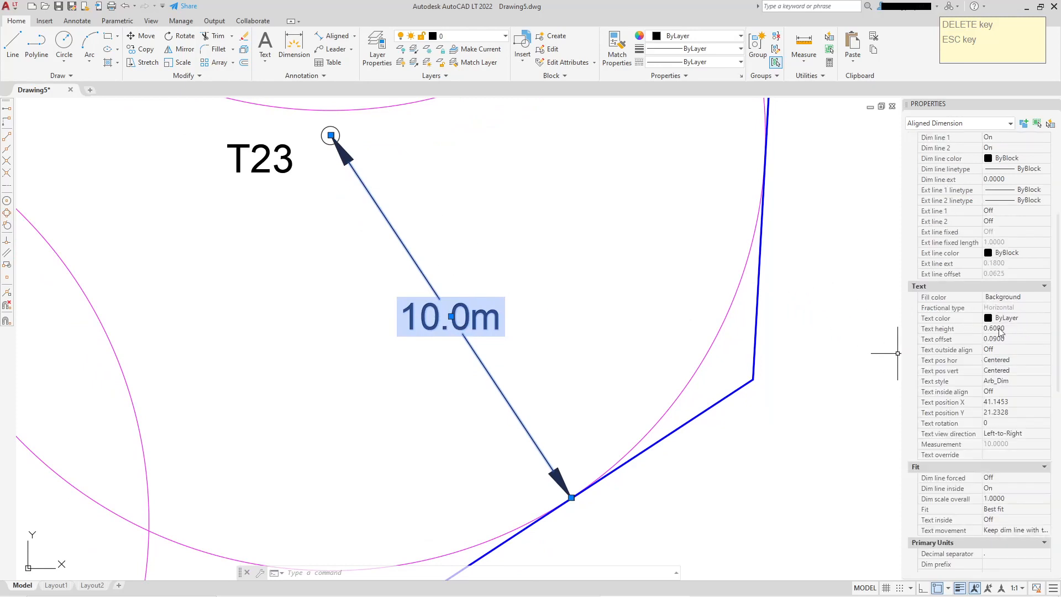
click(1005, 329)
text(1)
key(Return)
click(1009, 330)
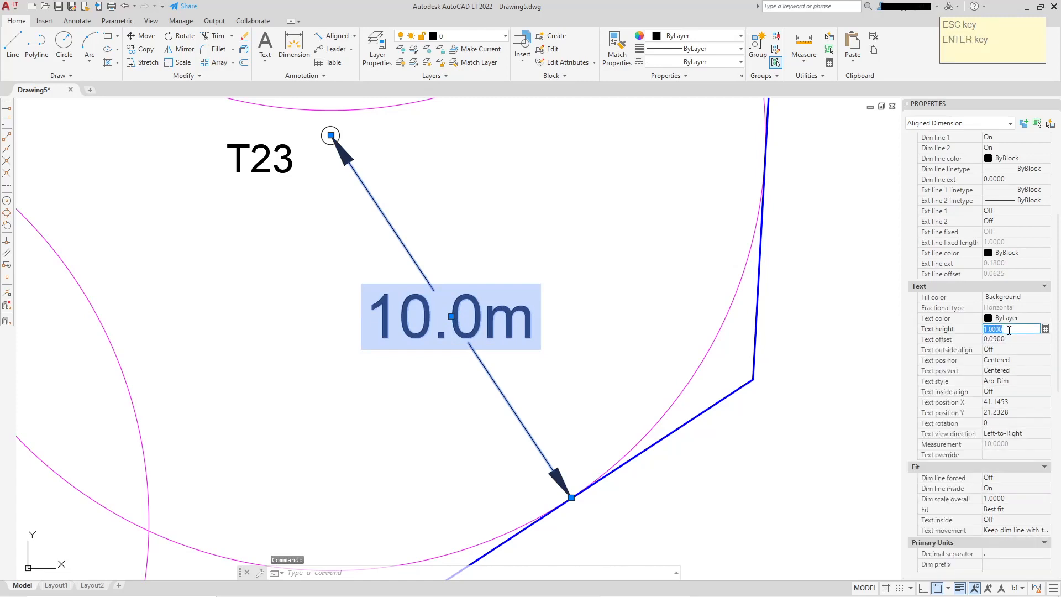
text(.6)
key(Return)
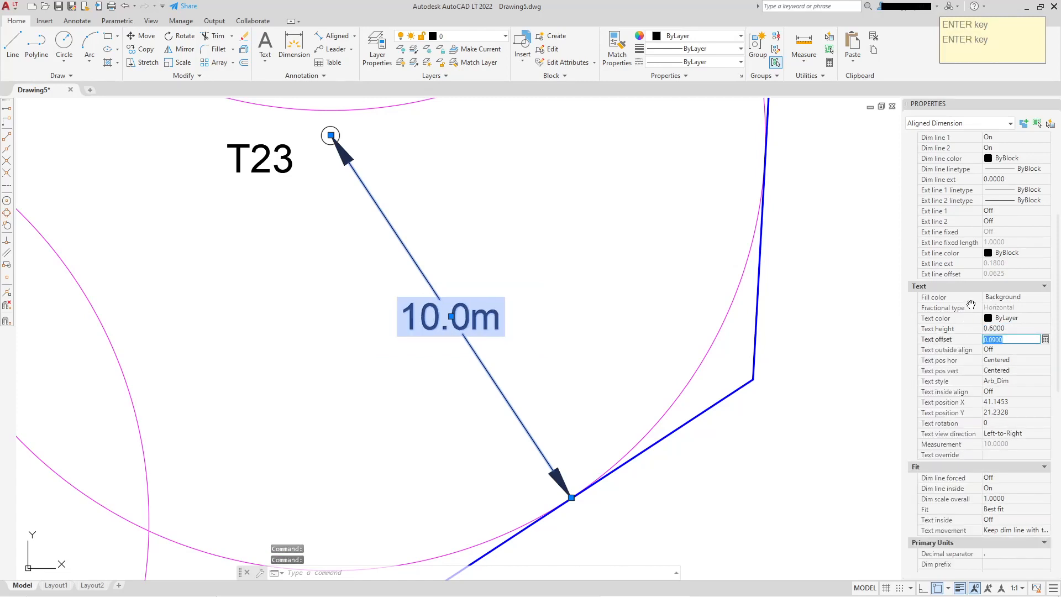
Set the T23 dimension's arrow size to 1
scroll(975, 288, up, 3)
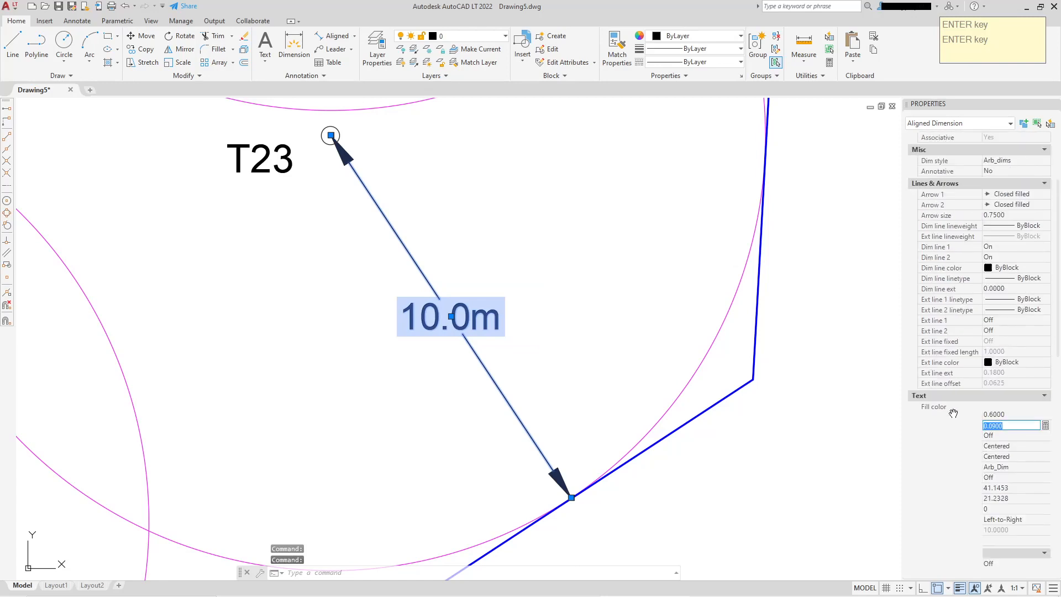
click(1017, 217)
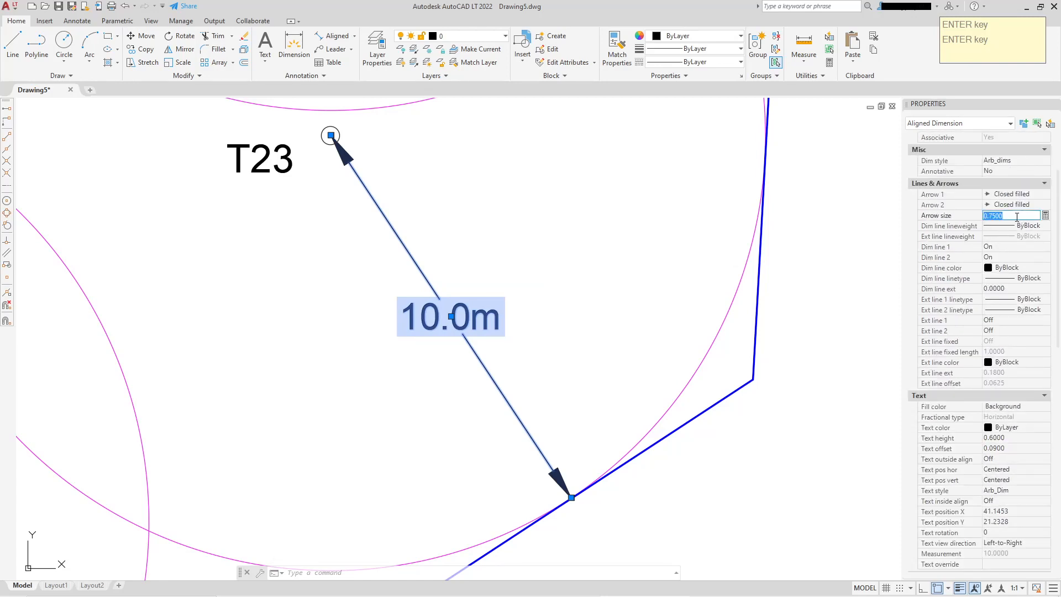
text(1)
key(Return)
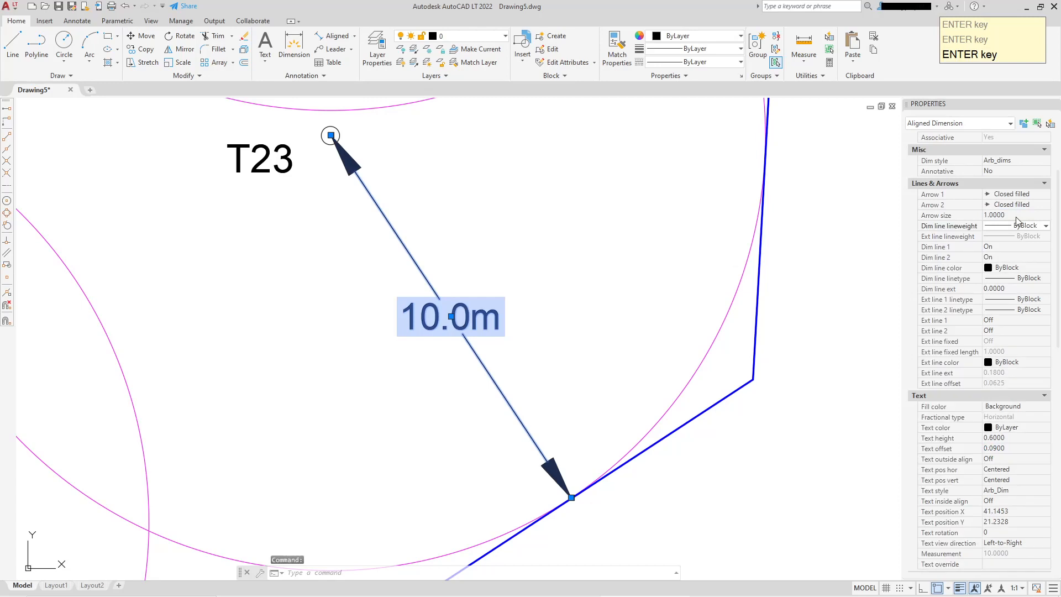
key(Escape)
scroll(622, 272, down, 4)
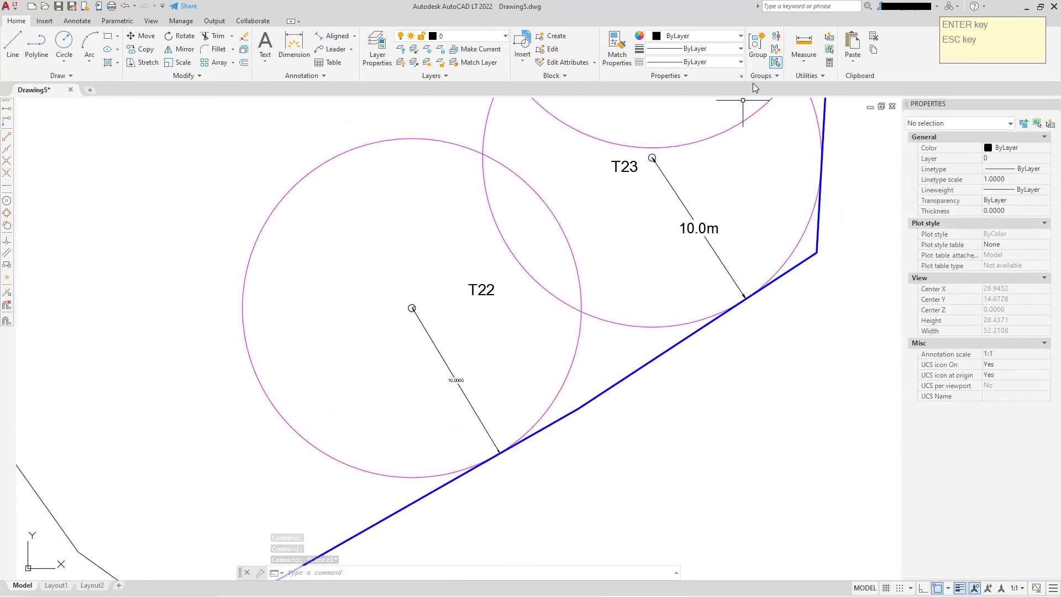
Match the T22 dimension's properties to the T23 dimension
click(617, 57)
click(701, 232)
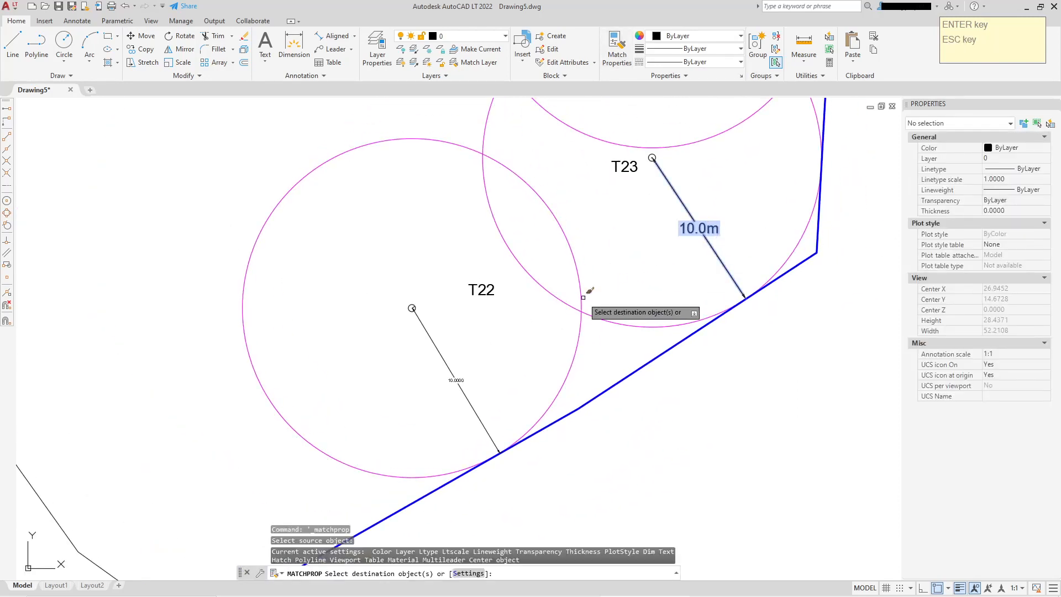
click(462, 373)
right_click(470, 347)
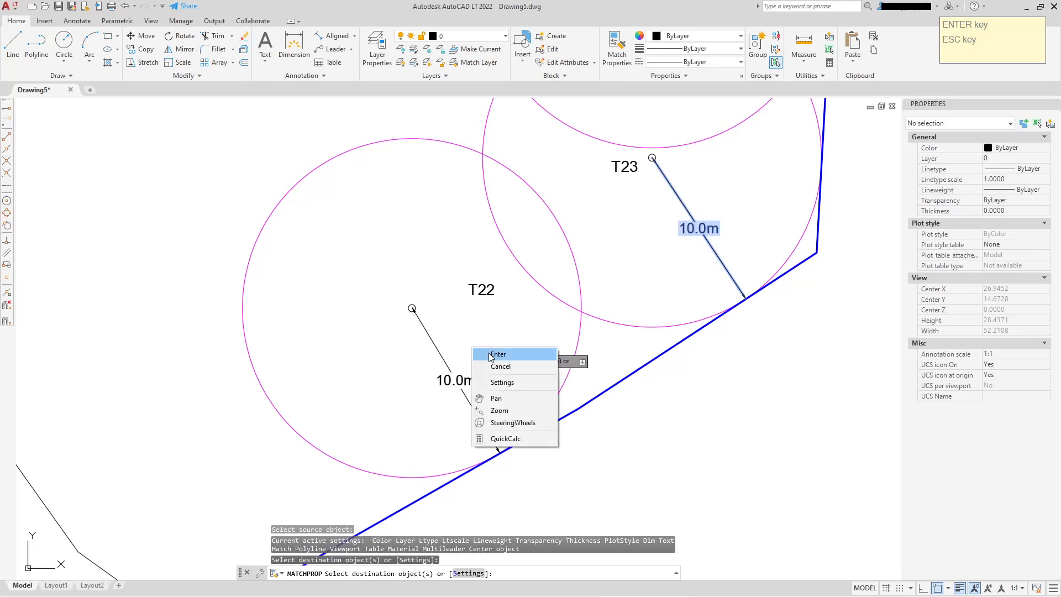
click(497, 354)
scroll(636, 221, up, 5)
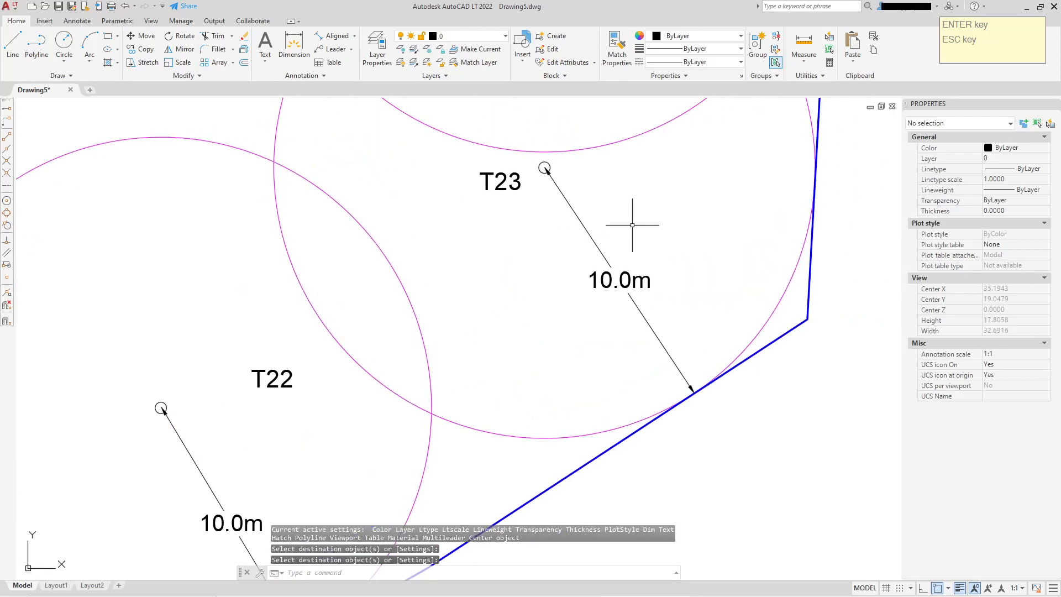
scroll(599, 226, down, 2)
scroll(571, 221, up, 4)
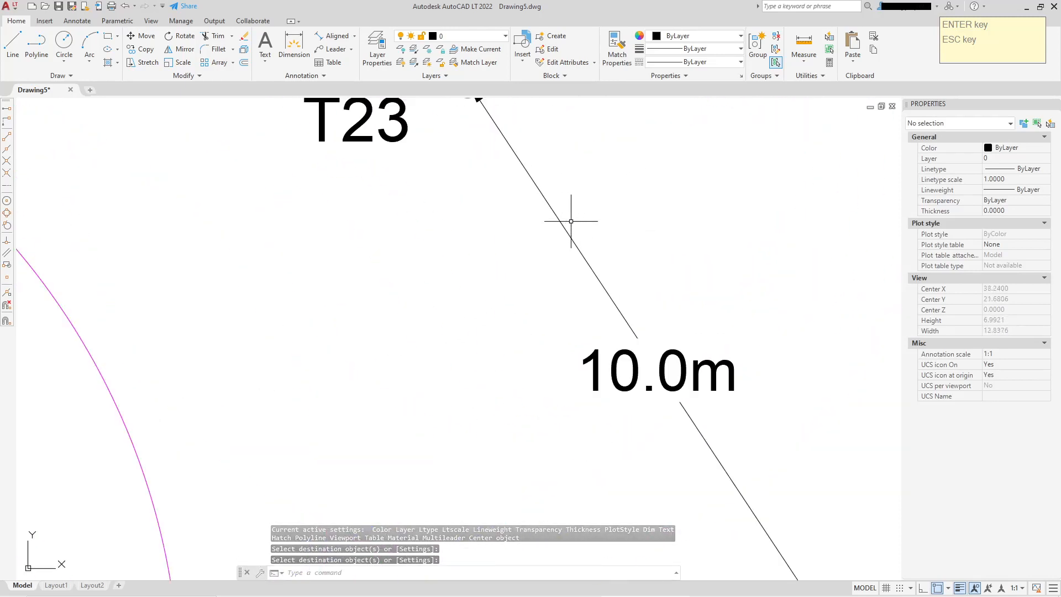
scroll(571, 222, down, 2)
Set the arrow size of the T23 dimension to 1
middle_drag(571, 221, 501, 259)
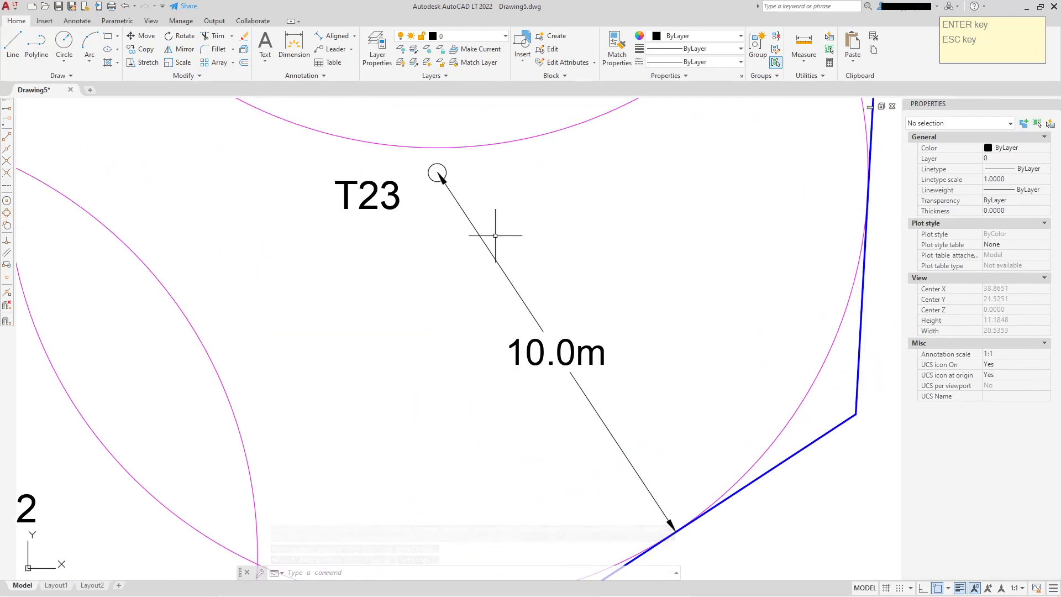
click(496, 257)
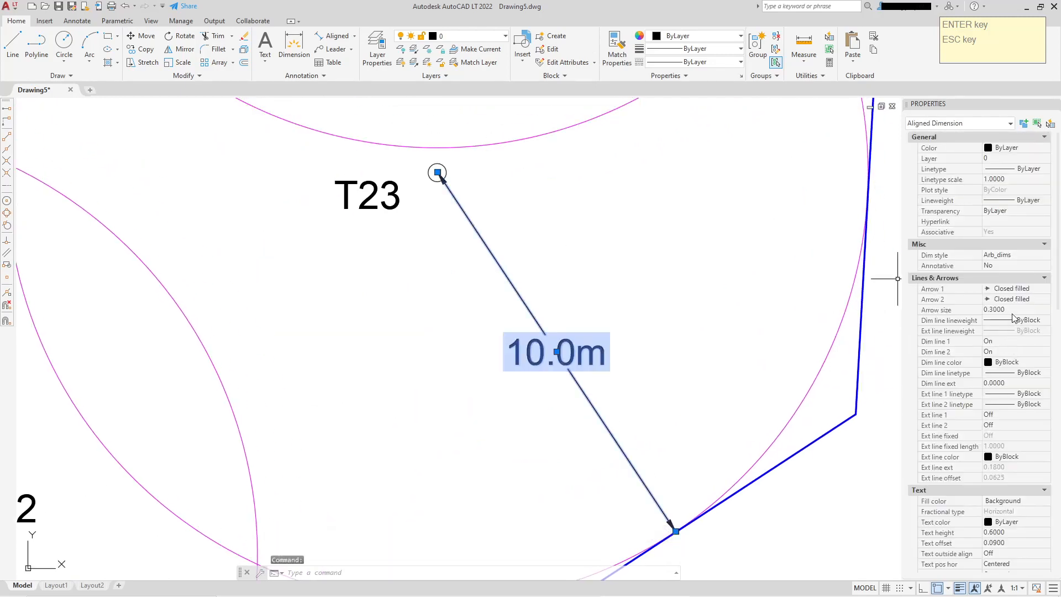
click(1015, 311)
key(Return)
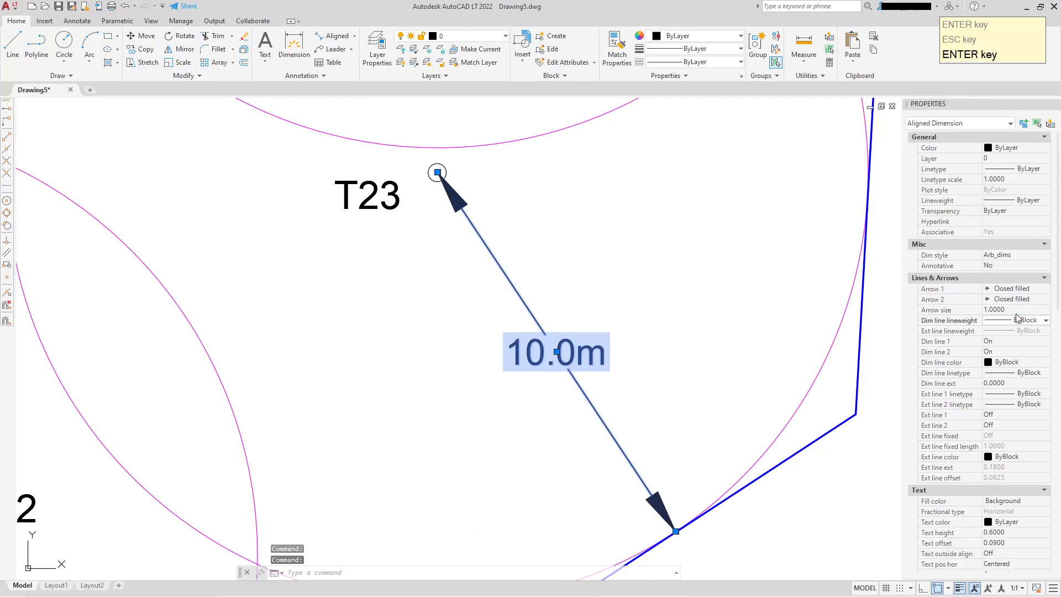
scroll(677, 199, down, 4)
key(Escape)
scroll(655, 209, down, 3)
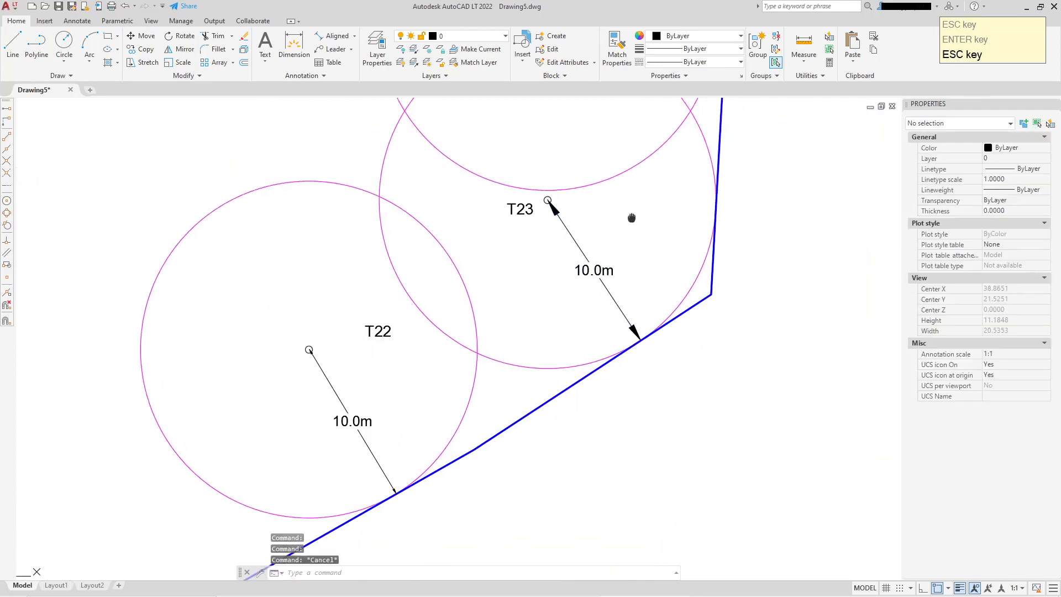
Match the T23 dimension's properties onto the T22 dimension
click(617, 47)
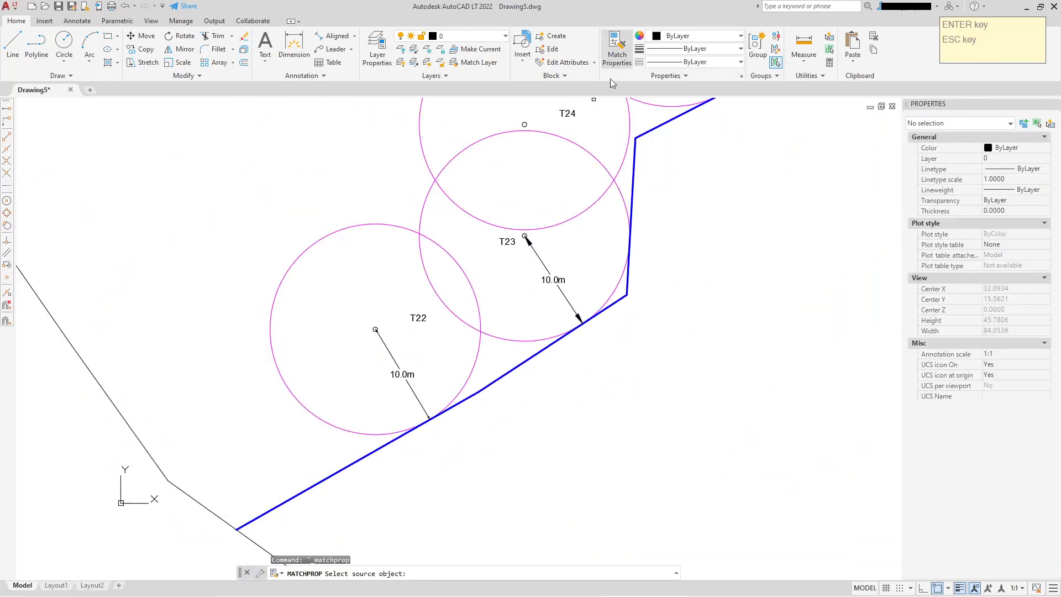
scroll(558, 273, up, 2)
click(551, 284)
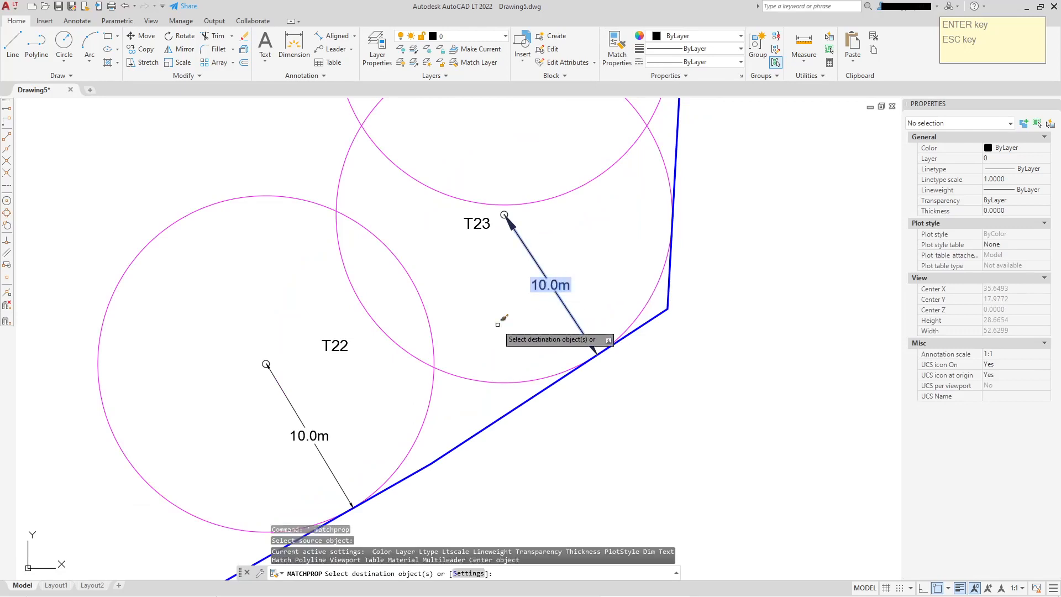
click(322, 426)
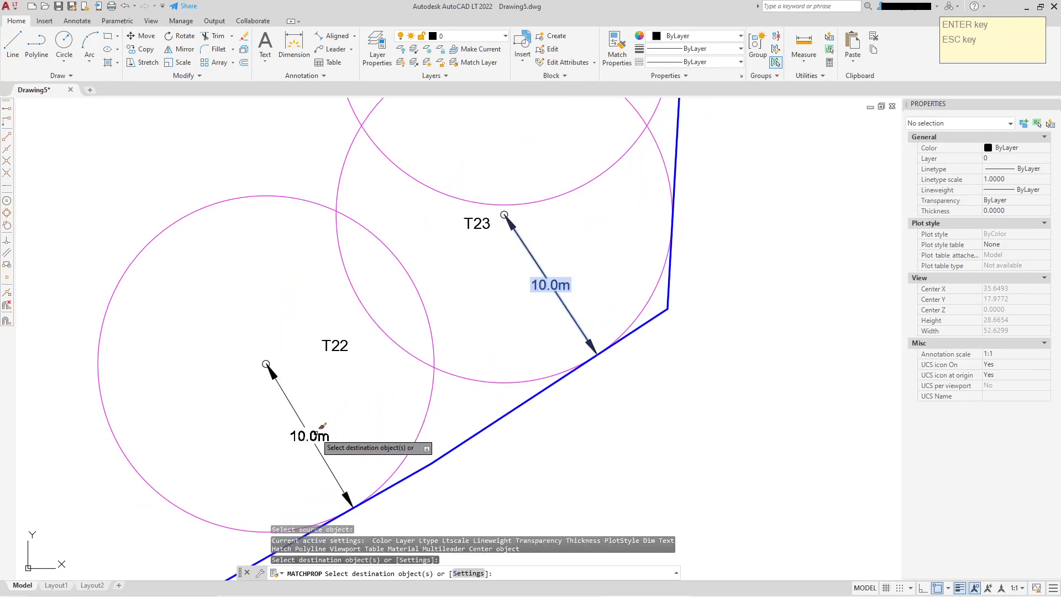
right_click(335, 397)
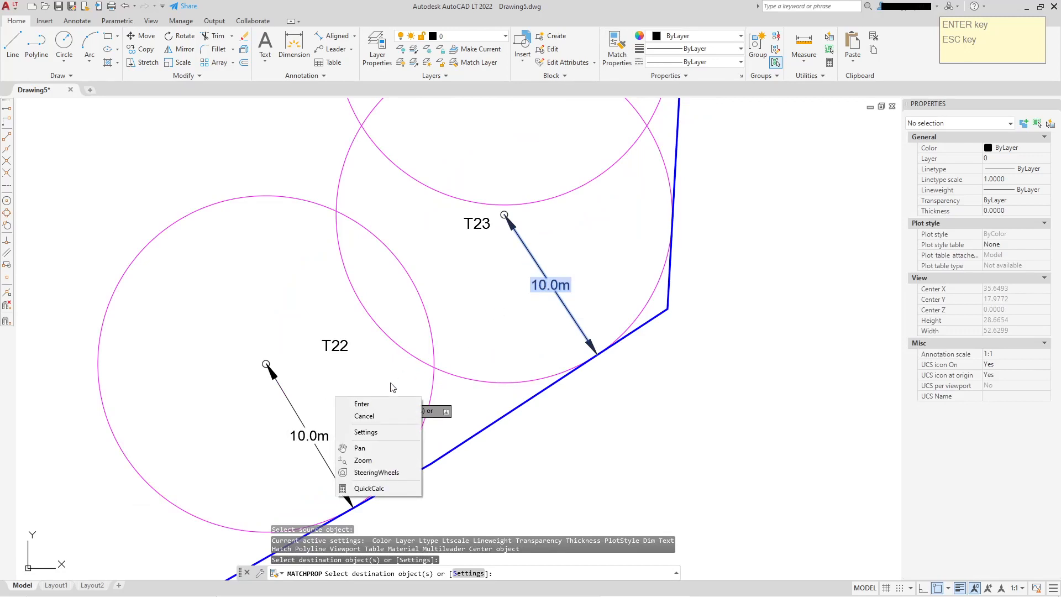
click(364, 404)
scroll(569, 249, down, 2)
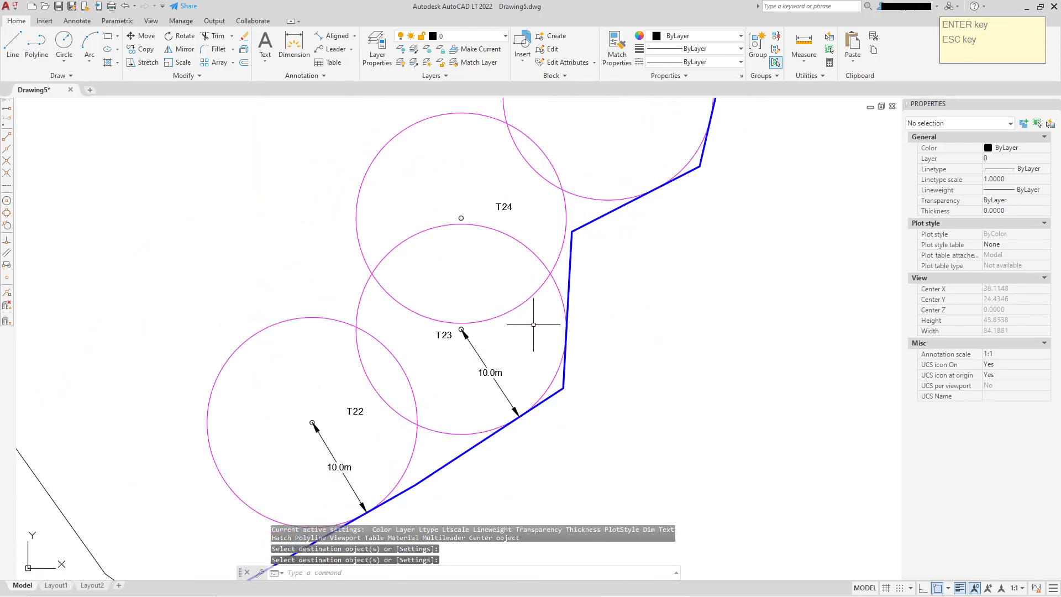
Turn on both extension lines of the T23 dimension
middle_drag(530, 336, 538, 267)
middle_drag(594, 162, 533, 282)
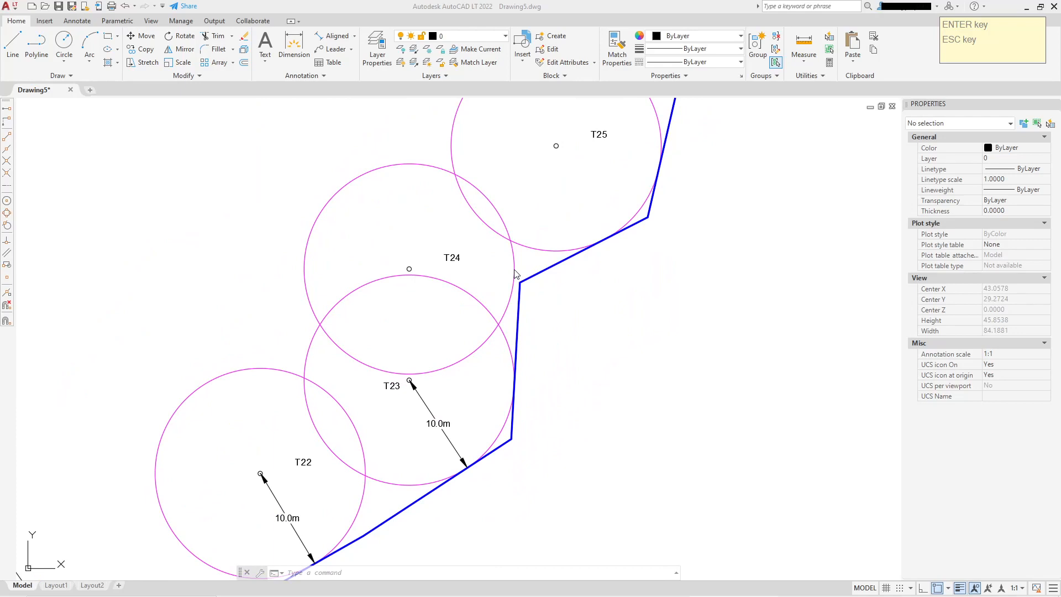
click(574, 302)
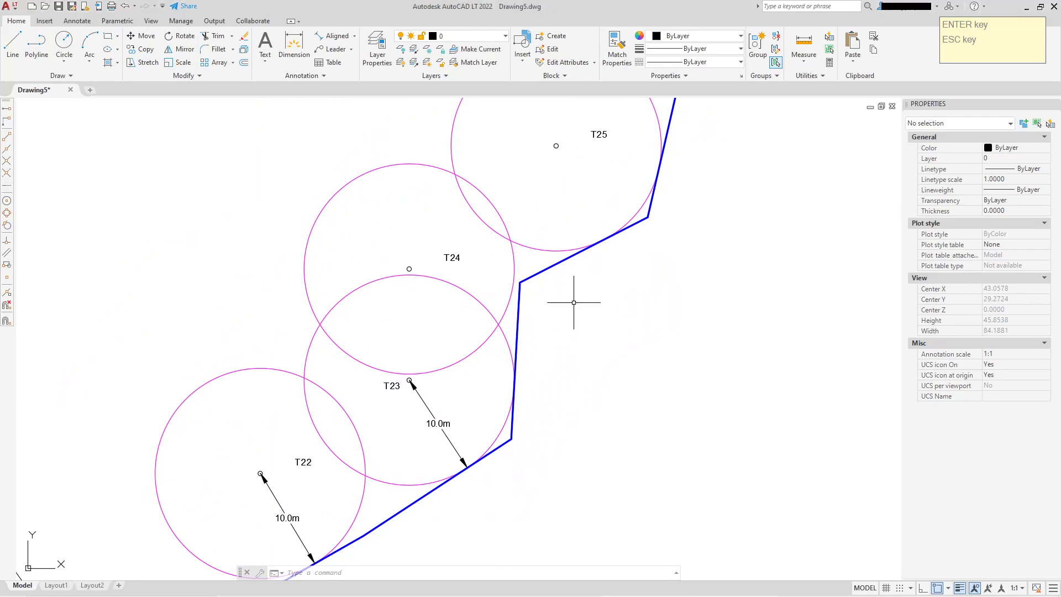
scroll(558, 331, up, 5)
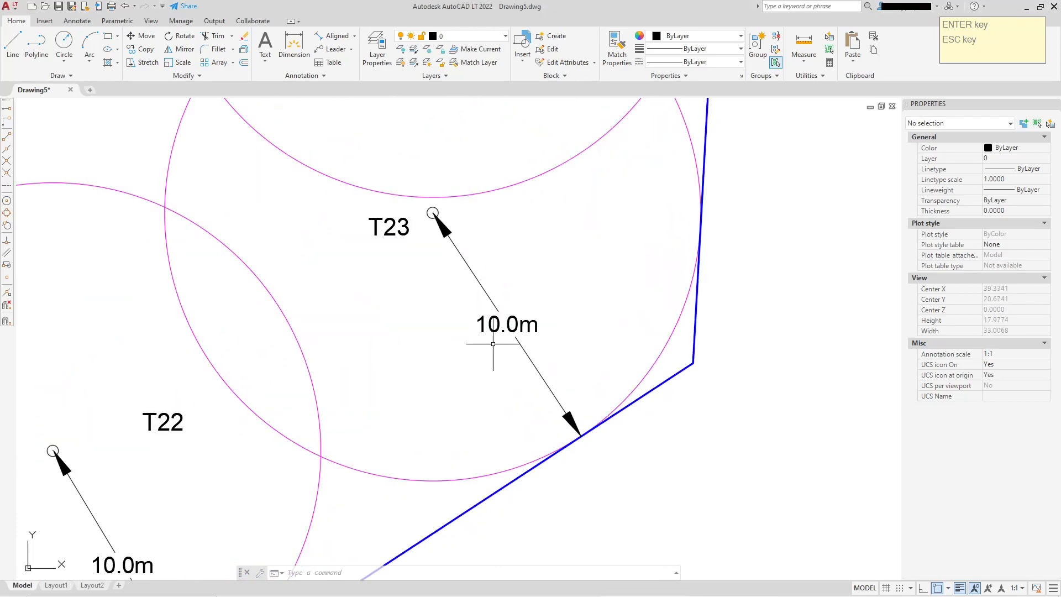
click(513, 323)
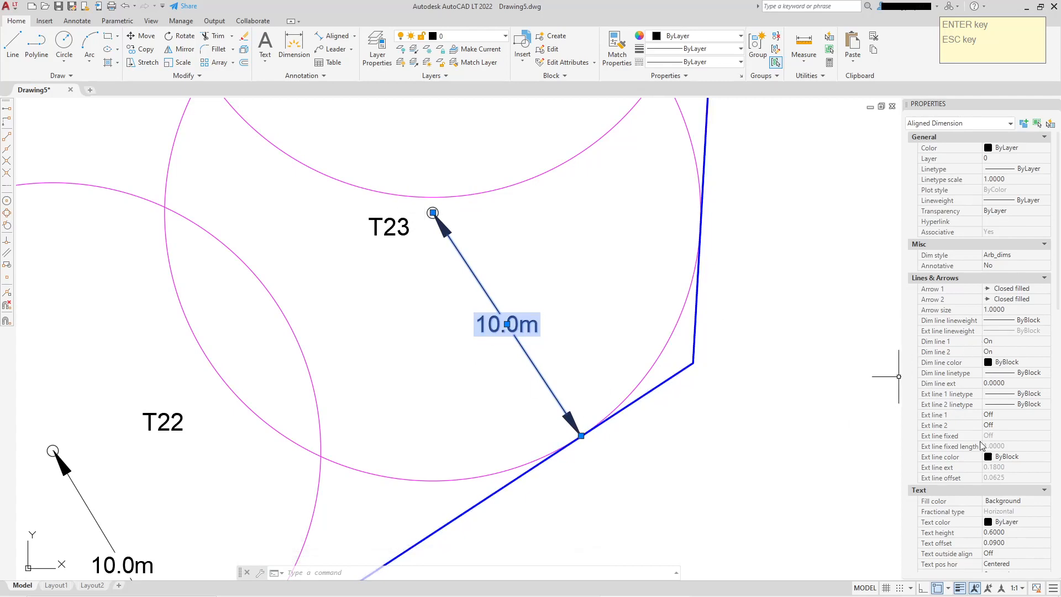
click(999, 417)
click(999, 417)
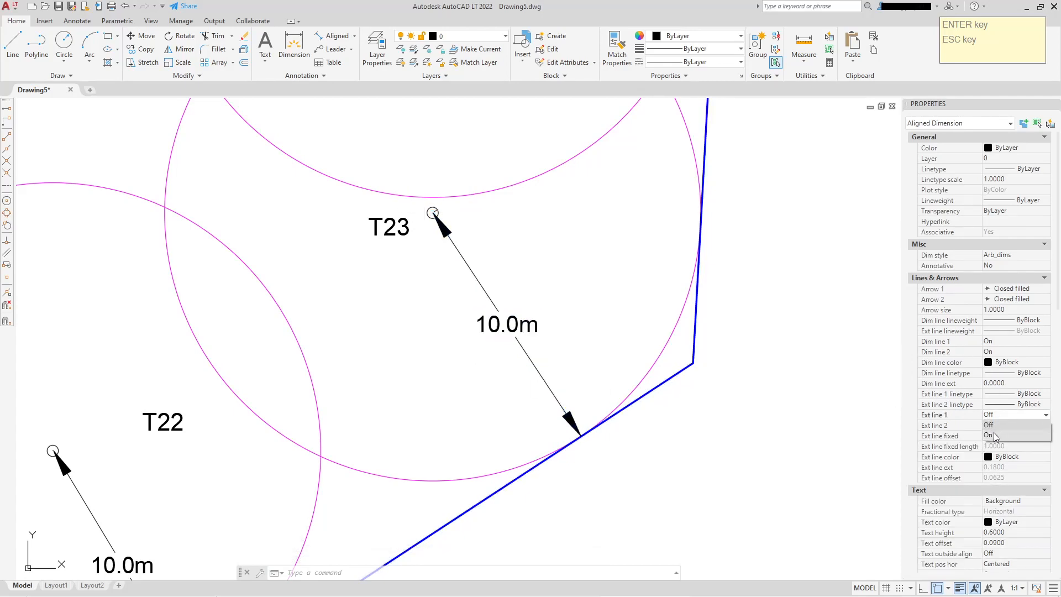
click(993, 433)
click(994, 425)
click(995, 425)
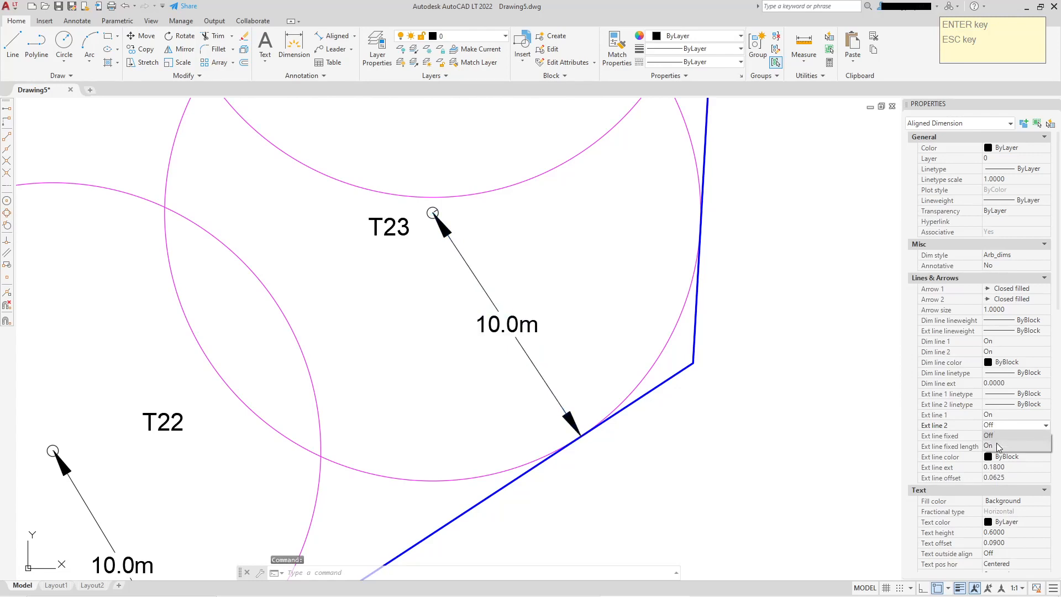
click(995, 440)
Try offsetting the T23 dimension line away from the circle centre, then return it onto the centre-to-boundary line
scroll(537, 327, up, 2)
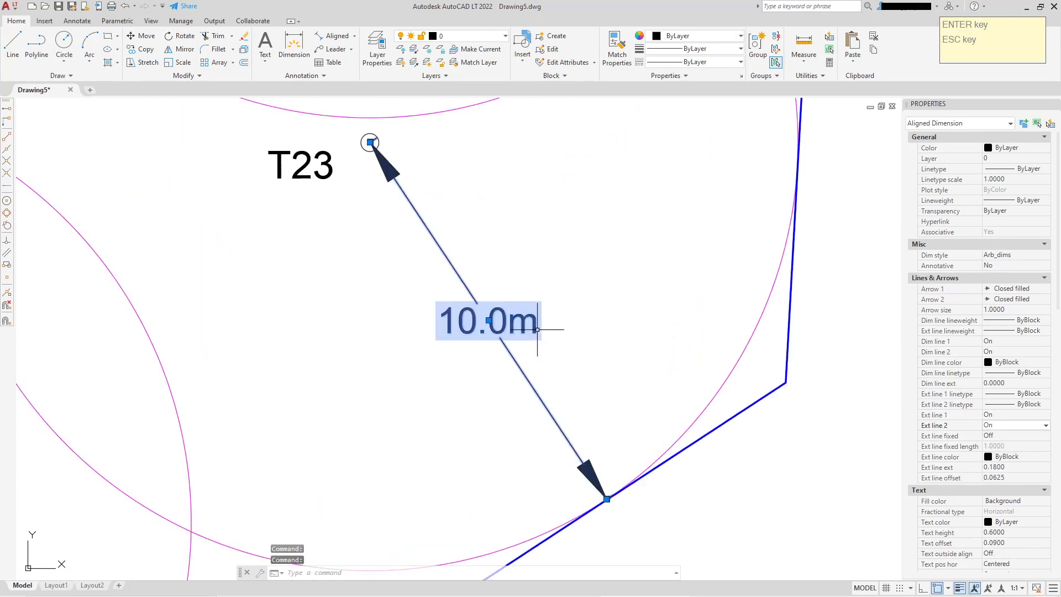
click(492, 321)
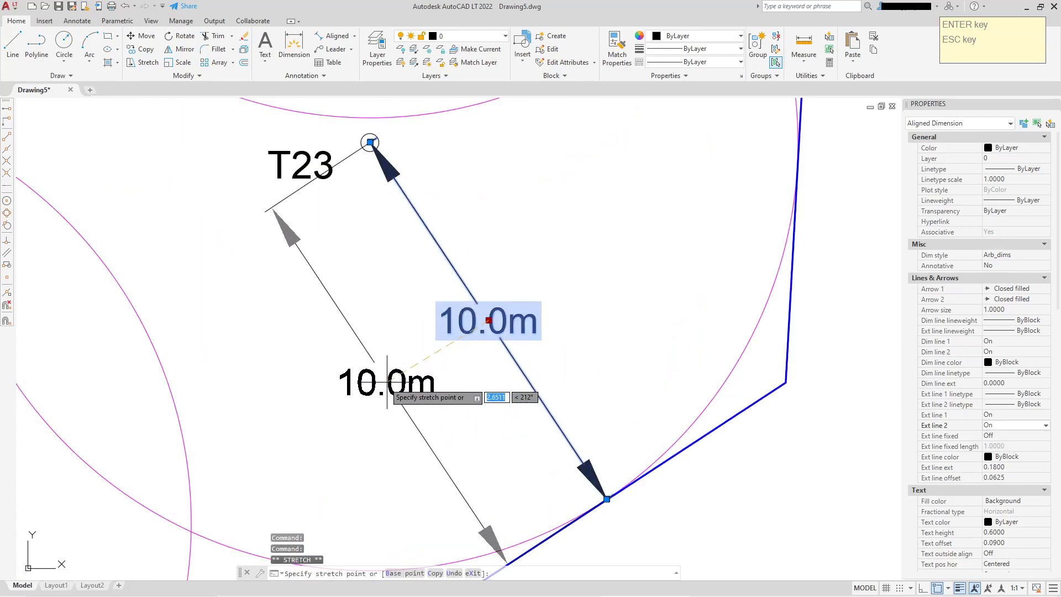
middle_drag(348, 406, 425, 241)
click(488, 271)
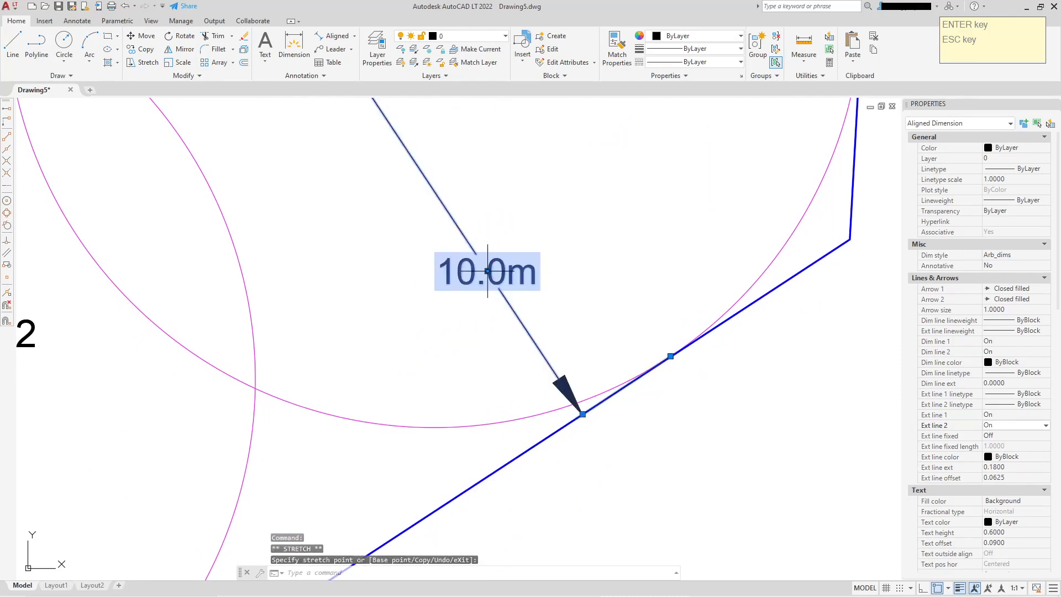
middle_drag(595, 279, 600, 358)
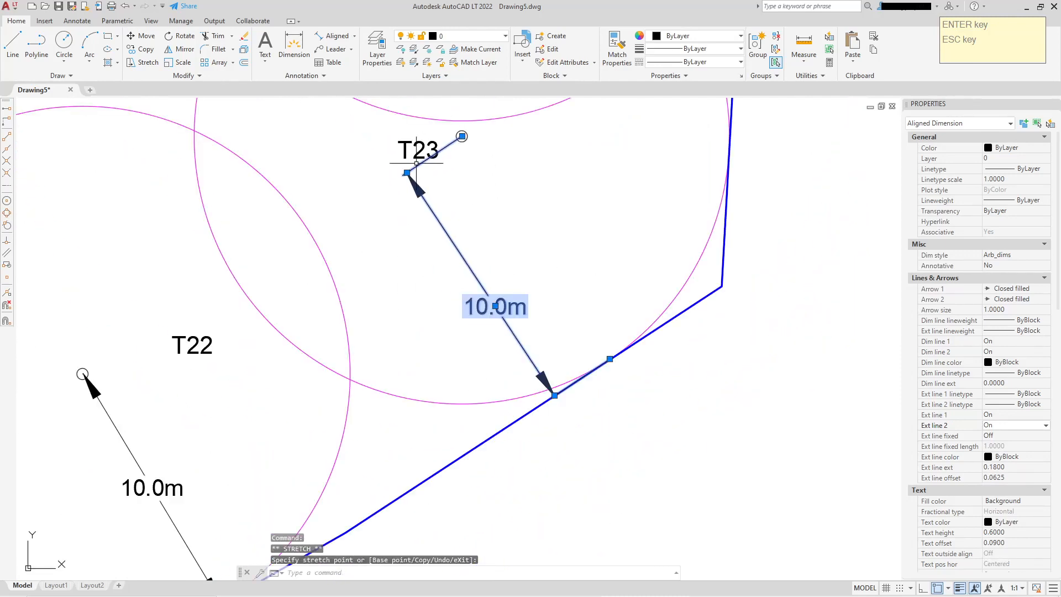
scroll(635, 409, up, 3)
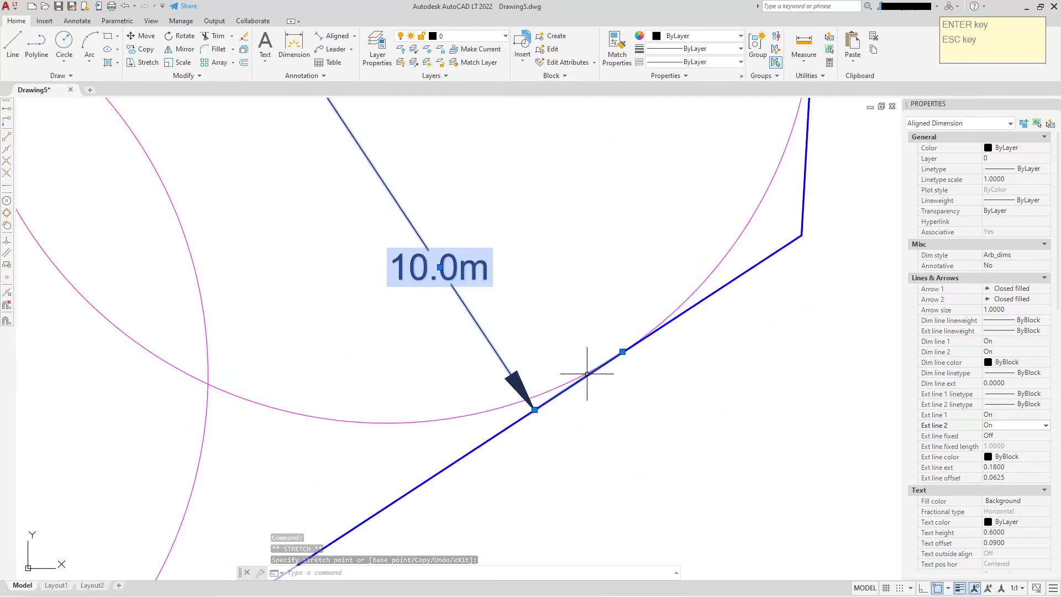
scroll(591, 367, down, 3)
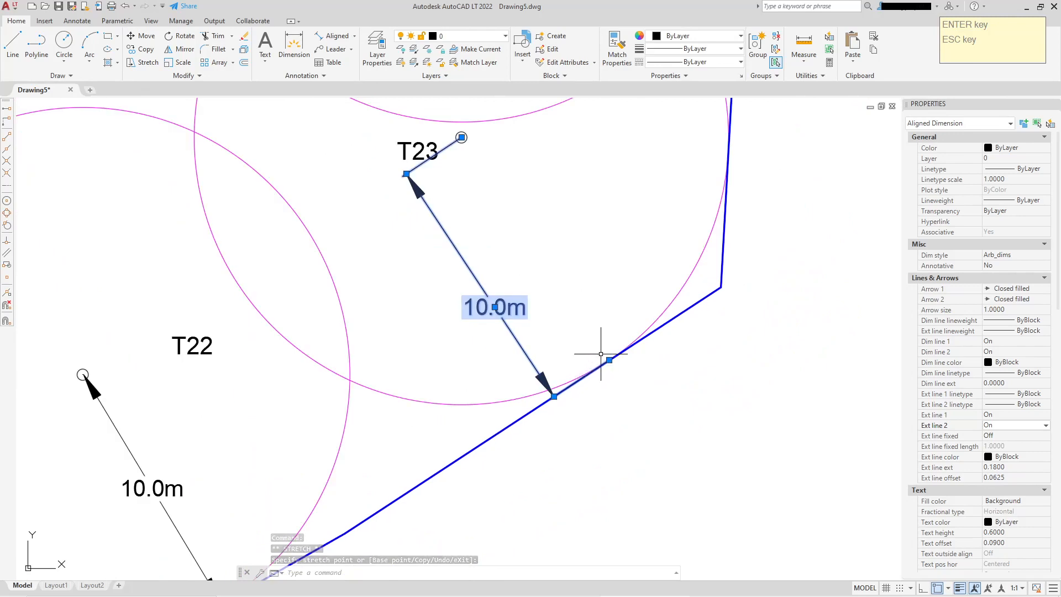
click(495, 307)
click(597, 242)
middle_drag(601, 253, 601, 265)
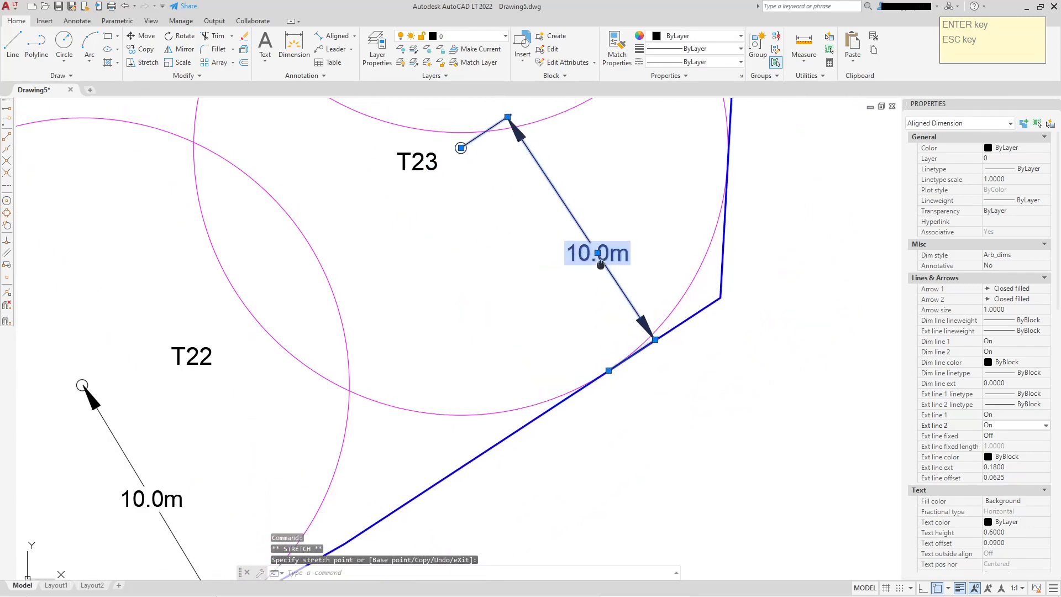
scroll(601, 264, down, 3)
scroll(580, 321, up, 3)
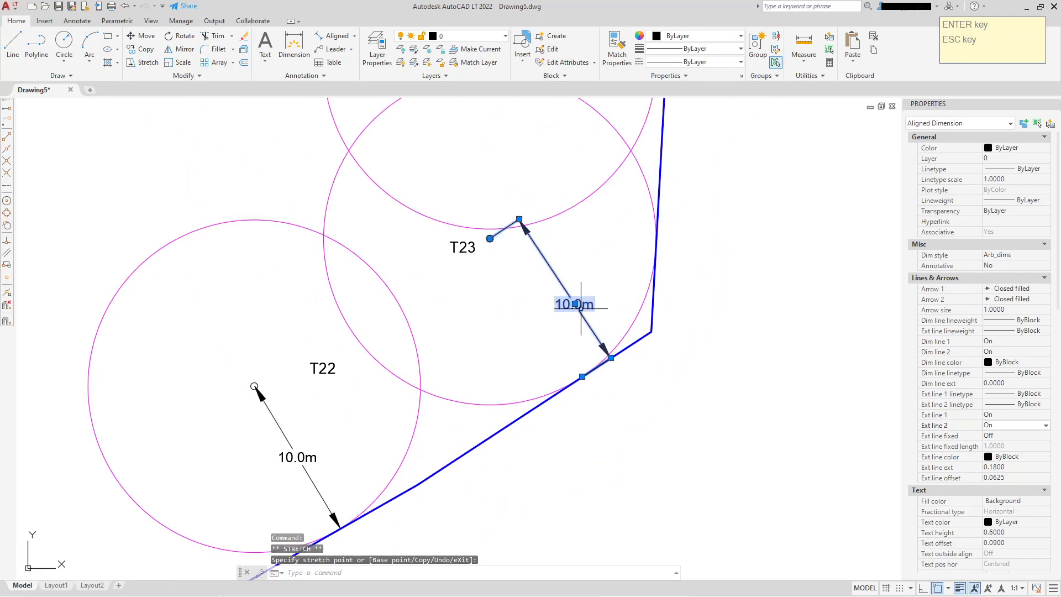
click(575, 304)
click(549, 328)
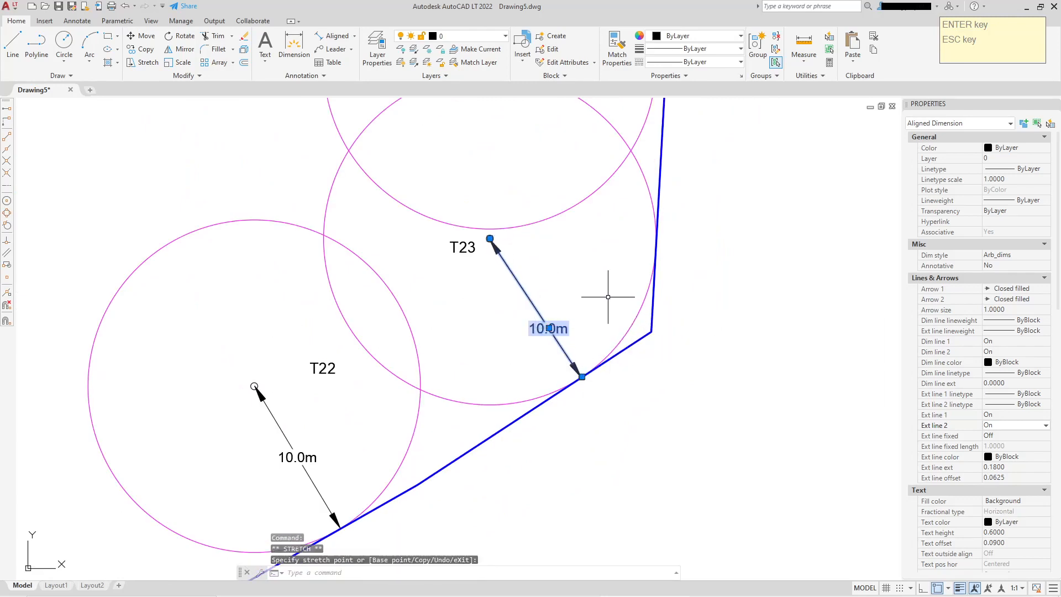
key(Escape)
Draw a polyline from the top boundary line down to where circle T25 touches the blue boundary
middle_drag(614, 294, 621, 387)
scroll(621, 387, down, 2)
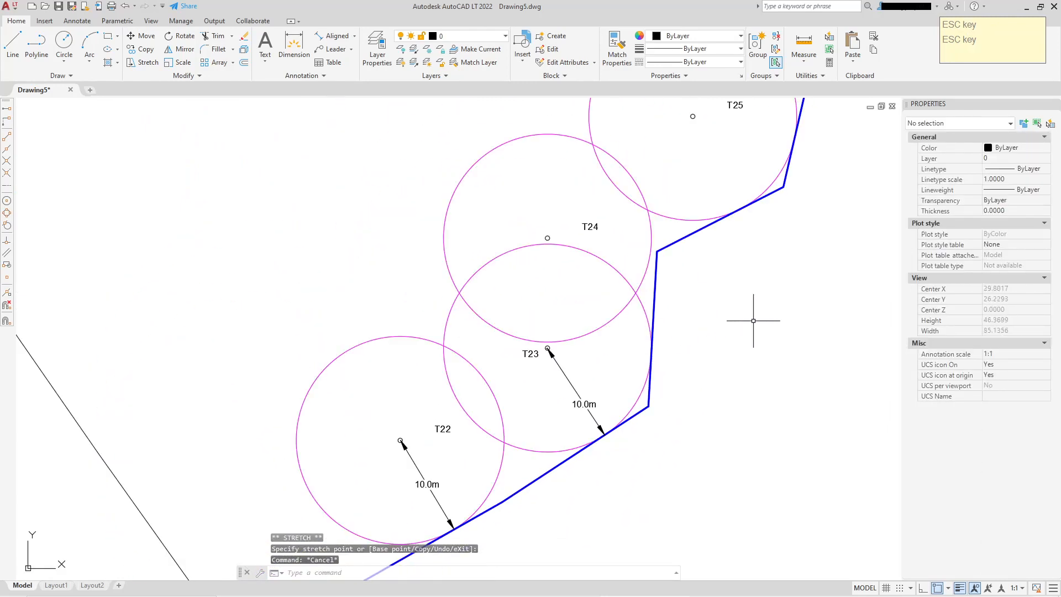
middle_drag(753, 320, 694, 265)
middle_drag(612, 299, 603, 394)
scroll(602, 393, down, 2)
middle_drag(669, 297, 630, 360)
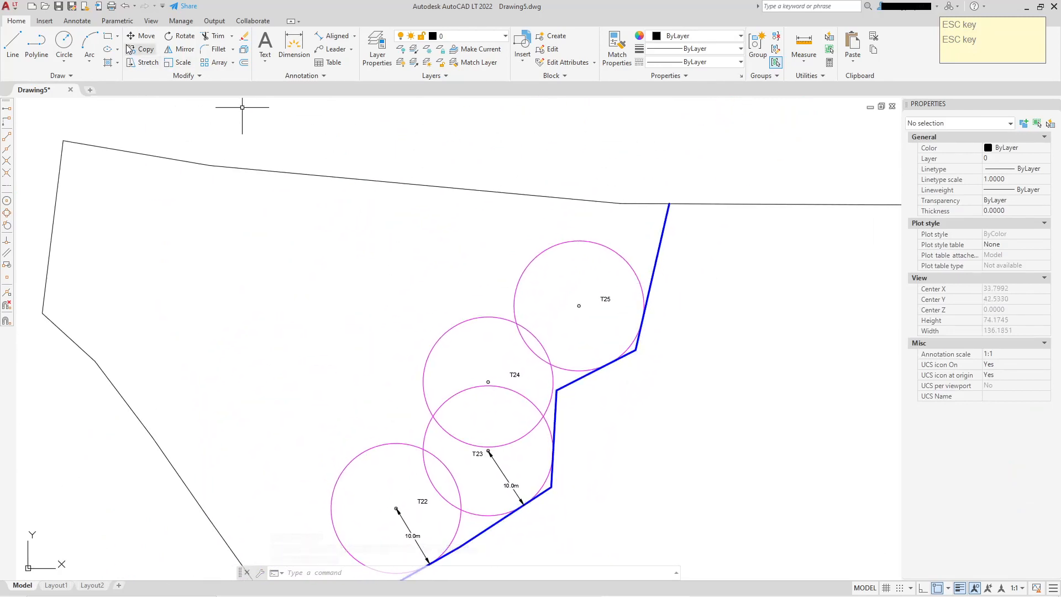
click(668, 203)
click(603, 366)
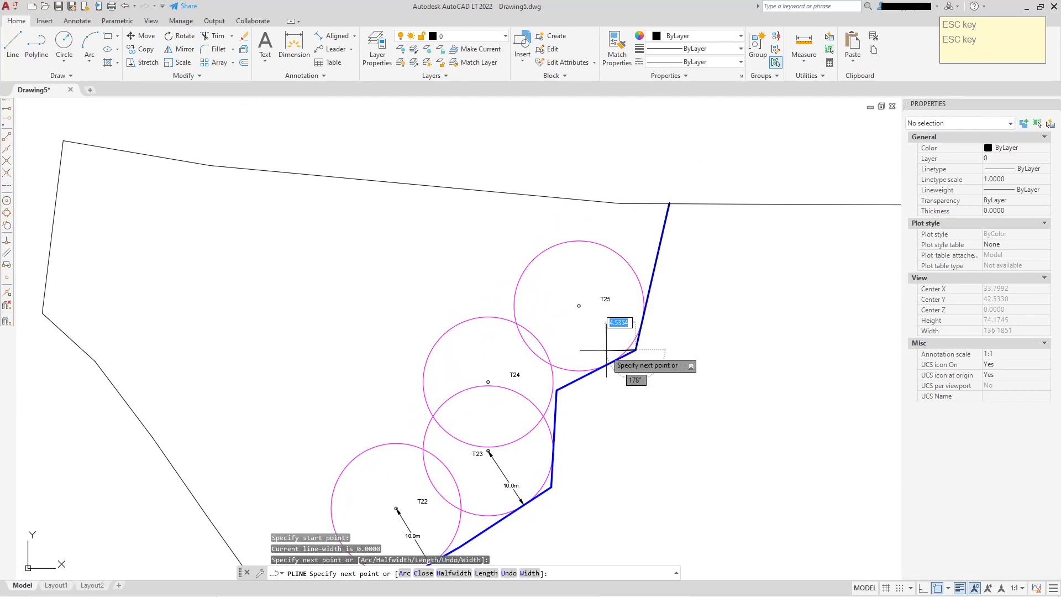
scroll(602, 366, up, 2)
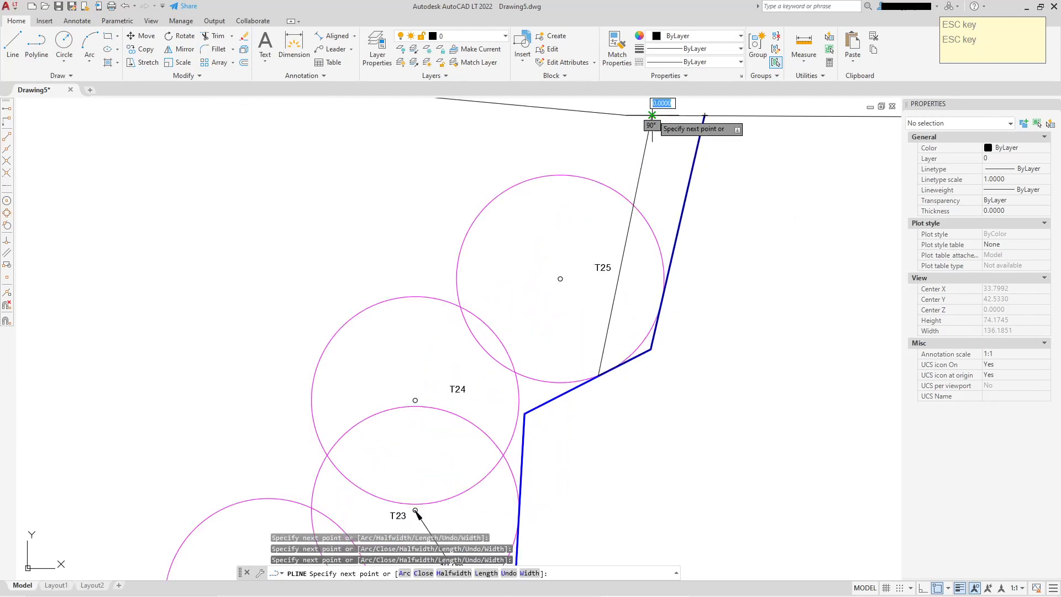
right_click(691, 112)
click(717, 171)
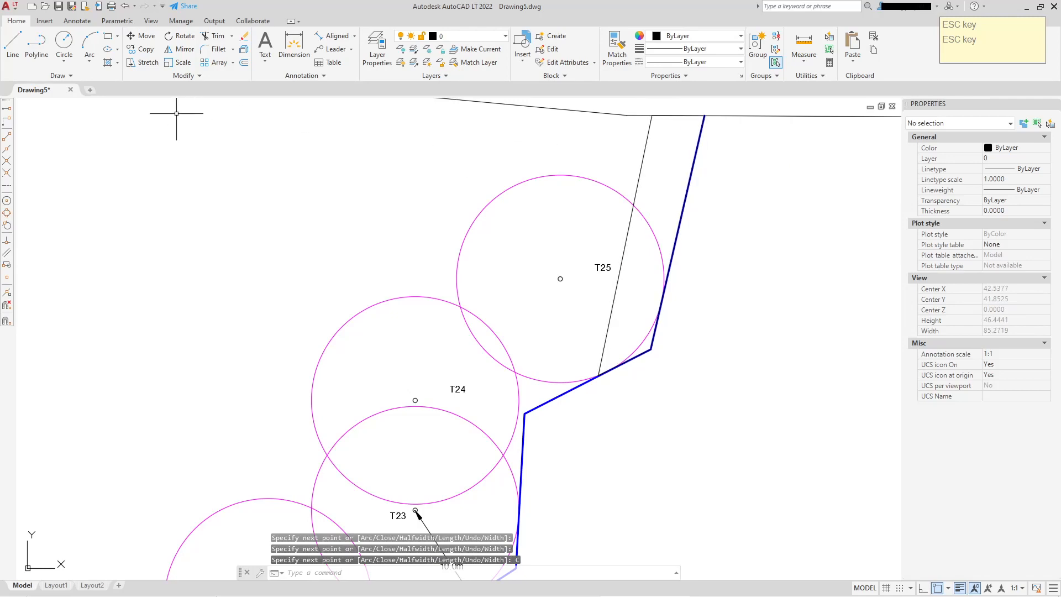
Hatch the narrow strip between the new polyline and the blue boundary with the ANSI31 pattern
click(110, 63)
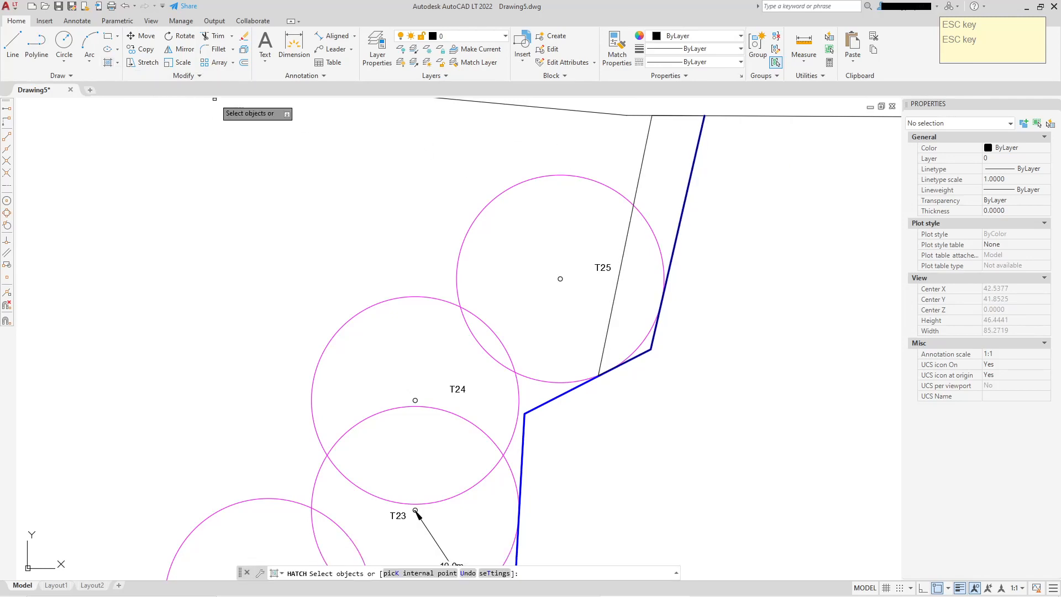
click(648, 156)
right_click(733, 184)
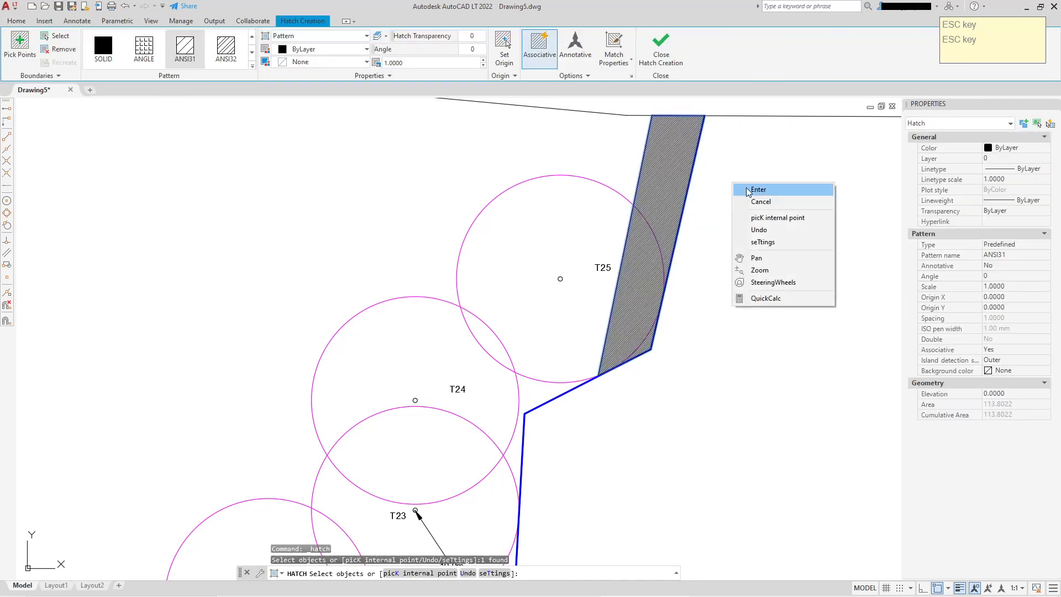
click(747, 191)
key(Escape)
Move the blue boundary's bend and top vertices onto the ends of the new polyline, along the hatch's edge
scroll(626, 361, up, 4)
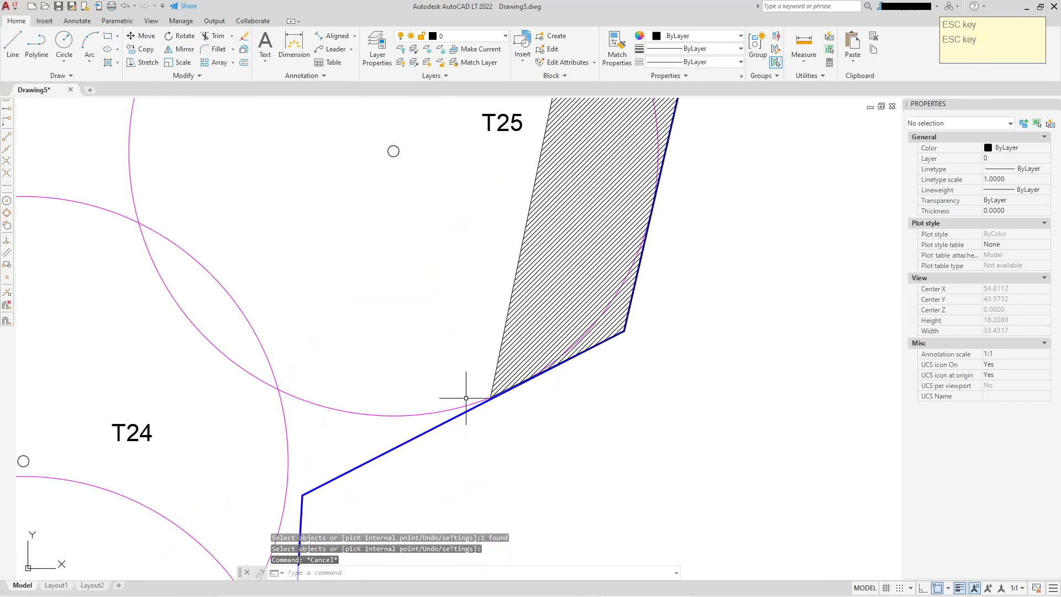
click(460, 416)
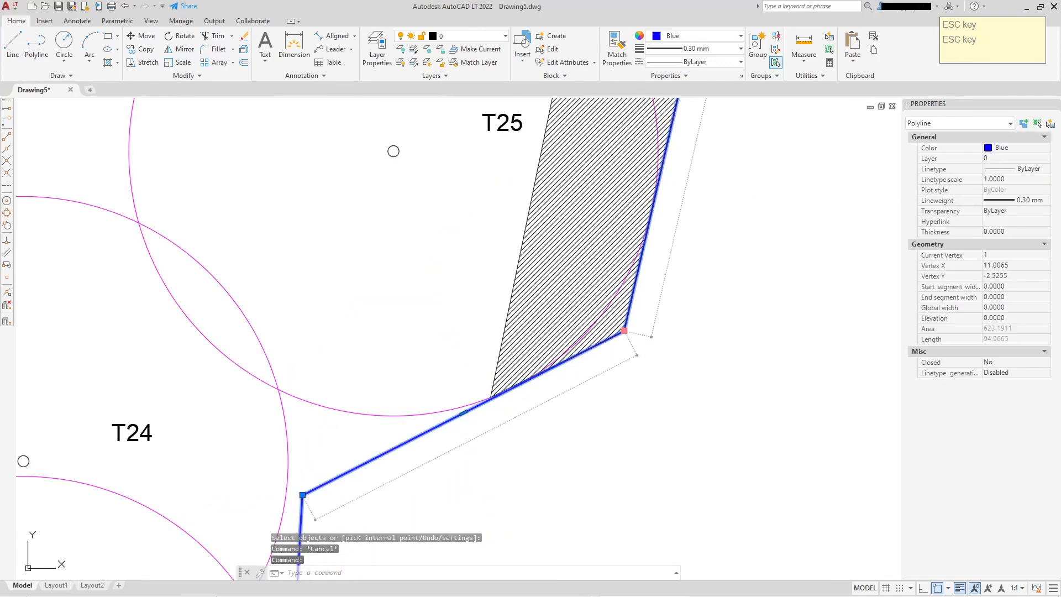
click(623, 330)
click(490, 397)
middle_drag(609, 216, 608, 496)
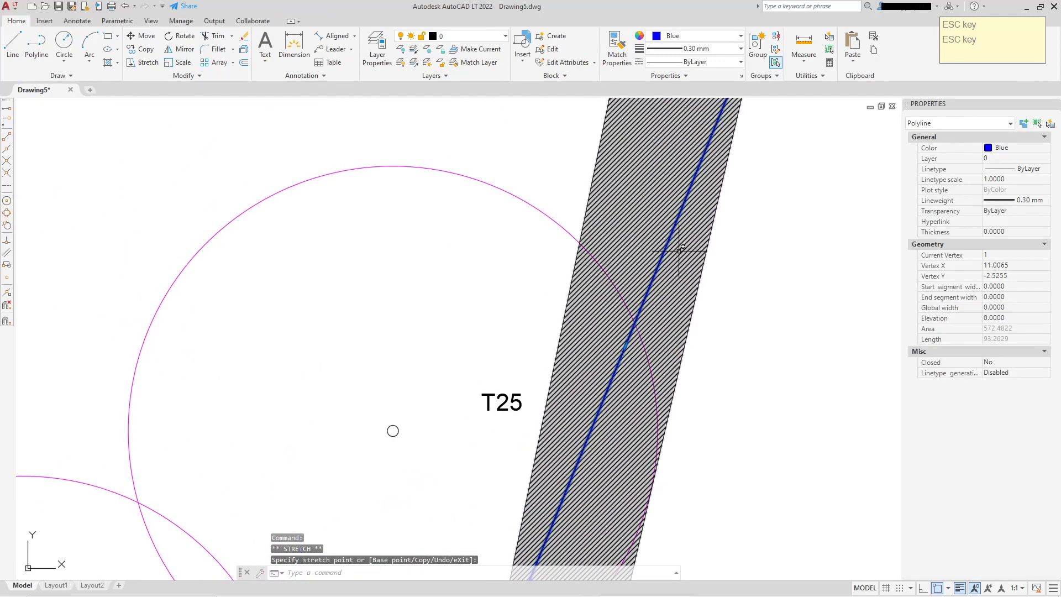
scroll(679, 250, down, 2)
middle_drag(691, 137, 680, 172)
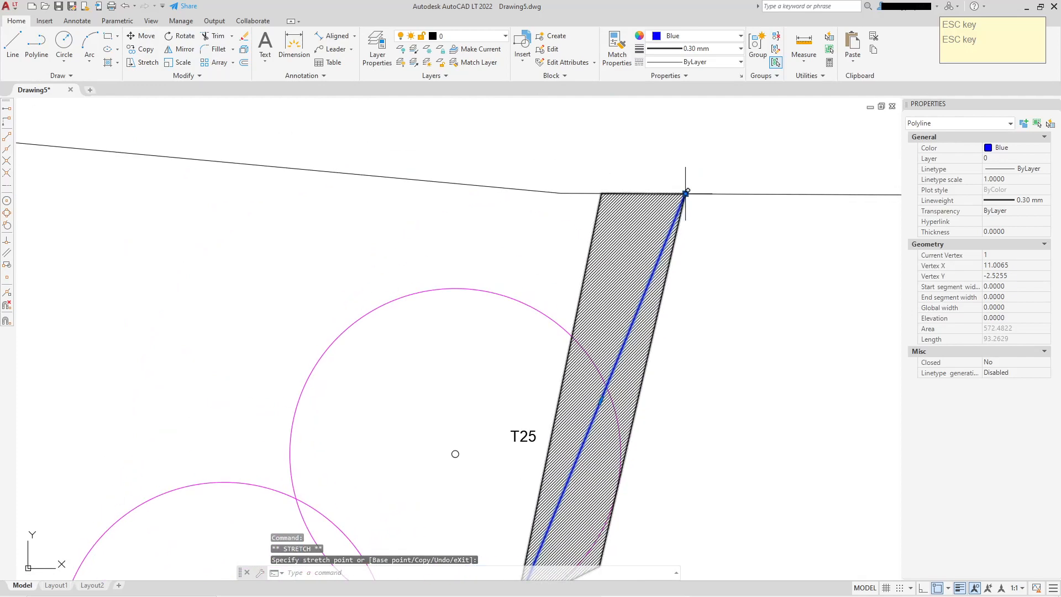
click(601, 193)
scroll(711, 279, down, 2)
middle_drag(711, 279, 690, 198)
key(Escape)
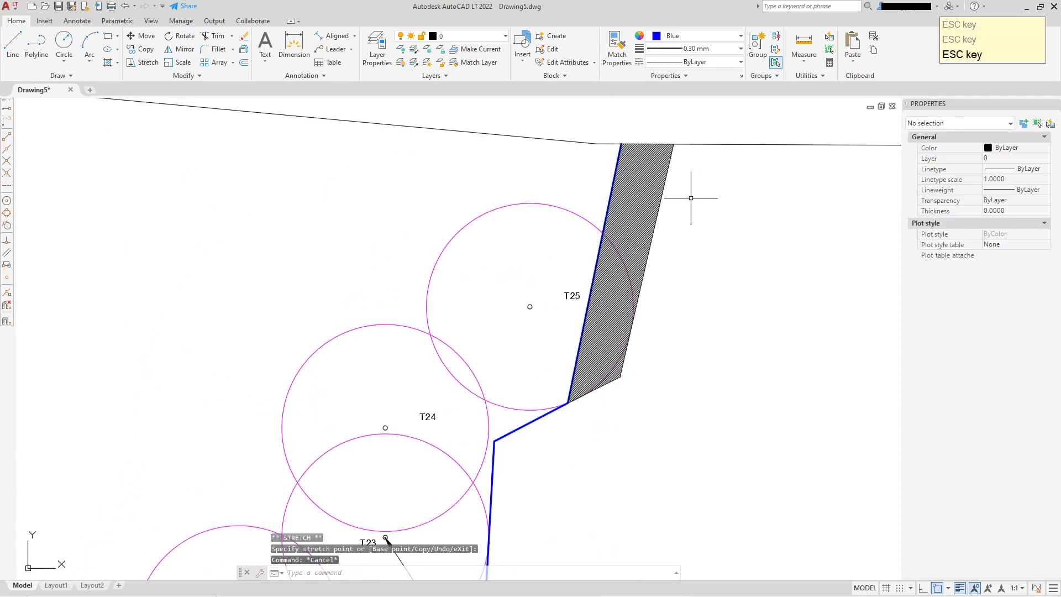
Bring the T25 circle to the front of the draw order
scroll(622, 332, up, 4)
scroll(595, 252, down, 4)
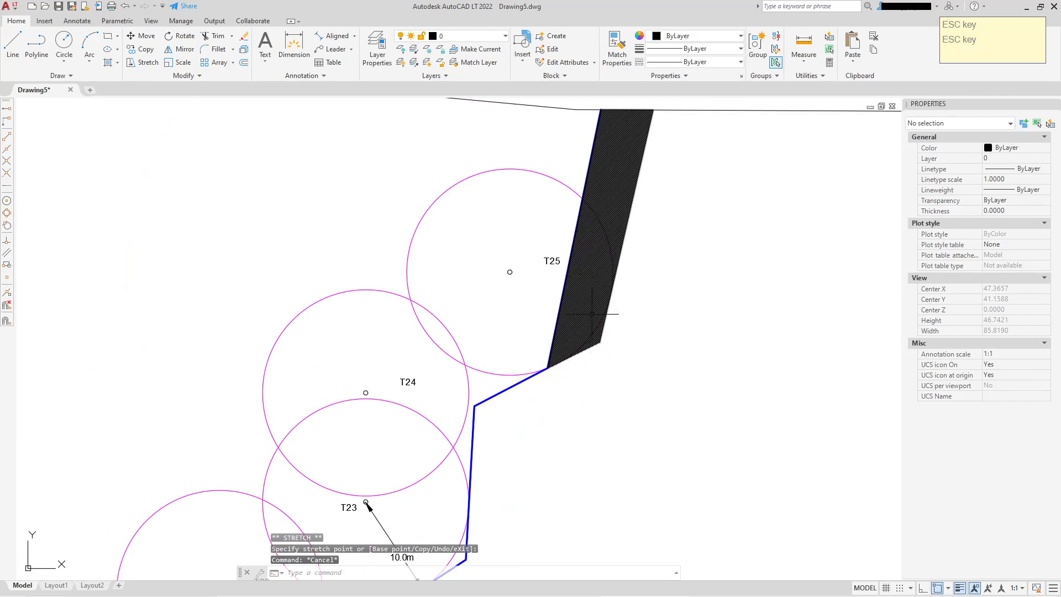
scroll(592, 314, up, 2)
click(451, 424)
right_click(451, 425)
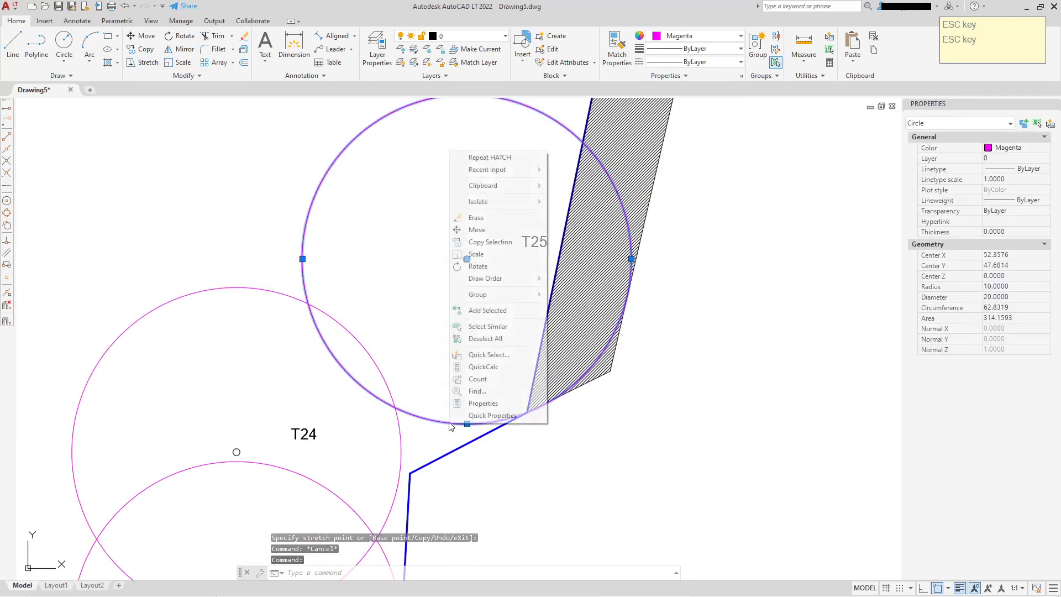
mouse_move(514, 278)
click(554, 278)
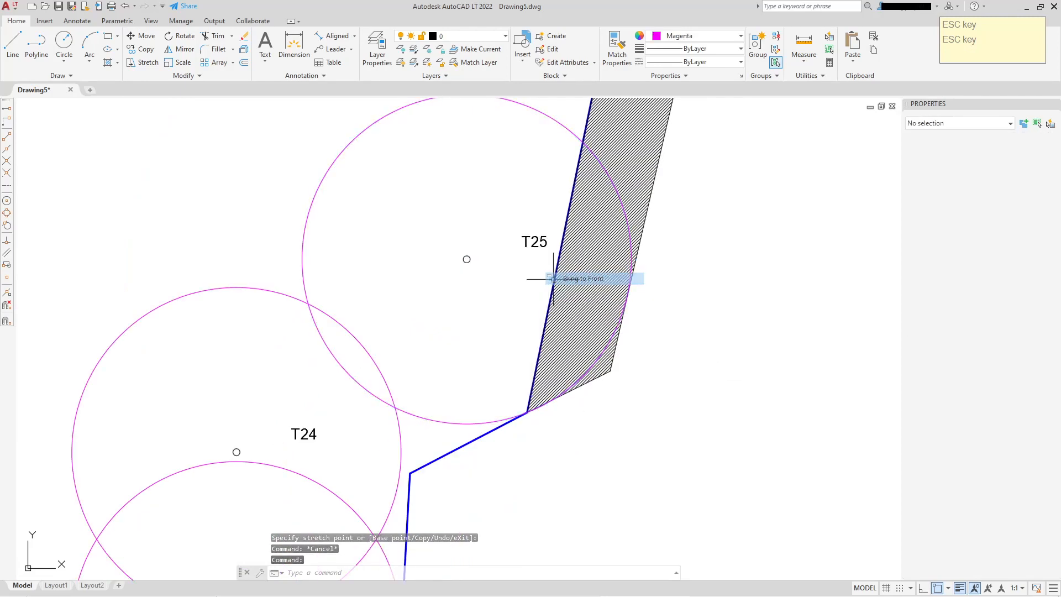
key(Escape)
scroll(621, 372, down, 2)
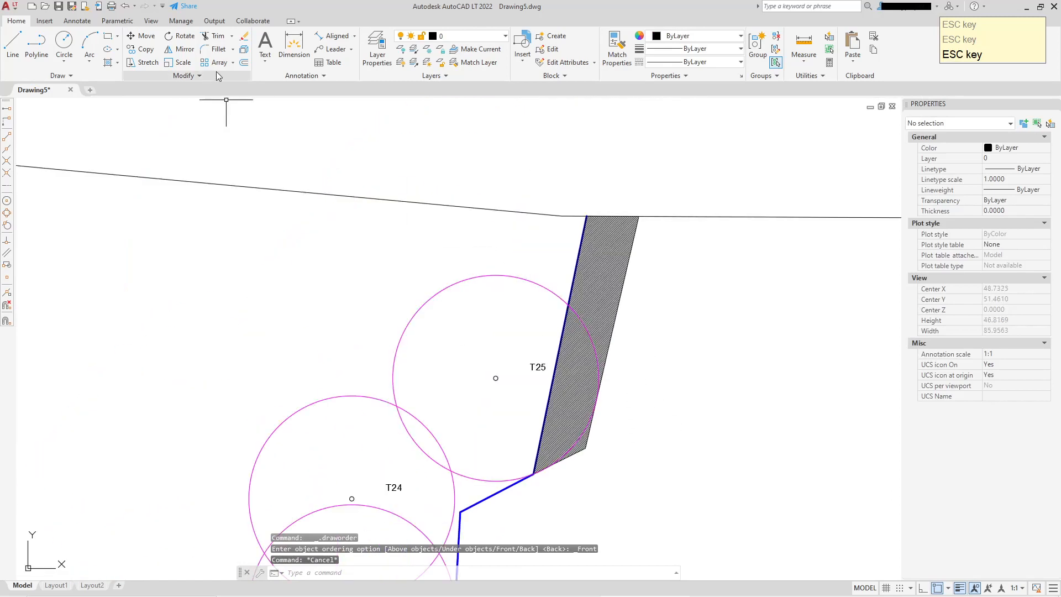
Add an aligned dimension from the centre of circle T25 to the blue boundary
click(338, 36)
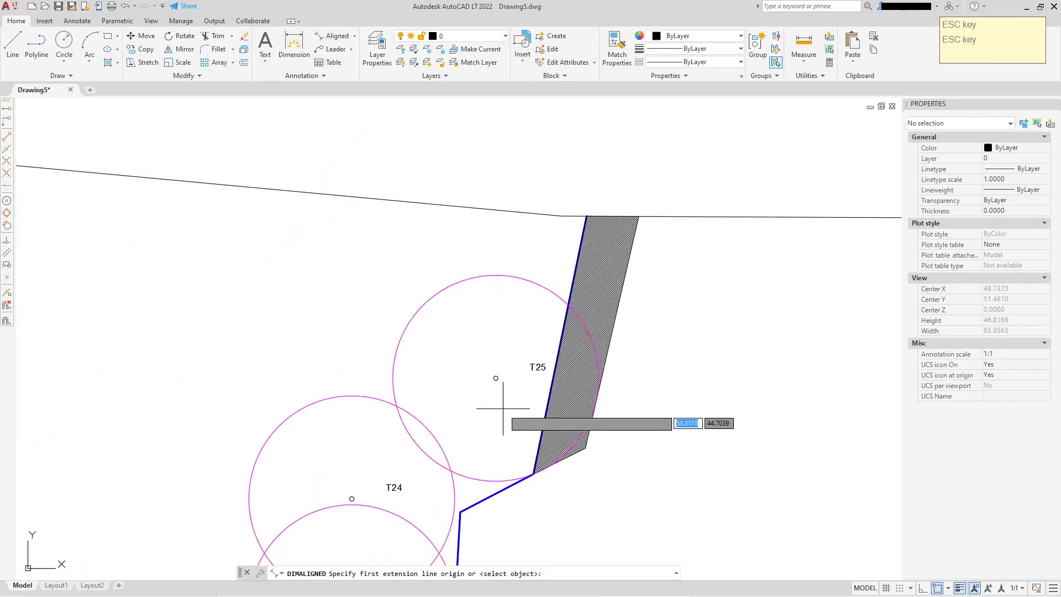
click(7, 203)
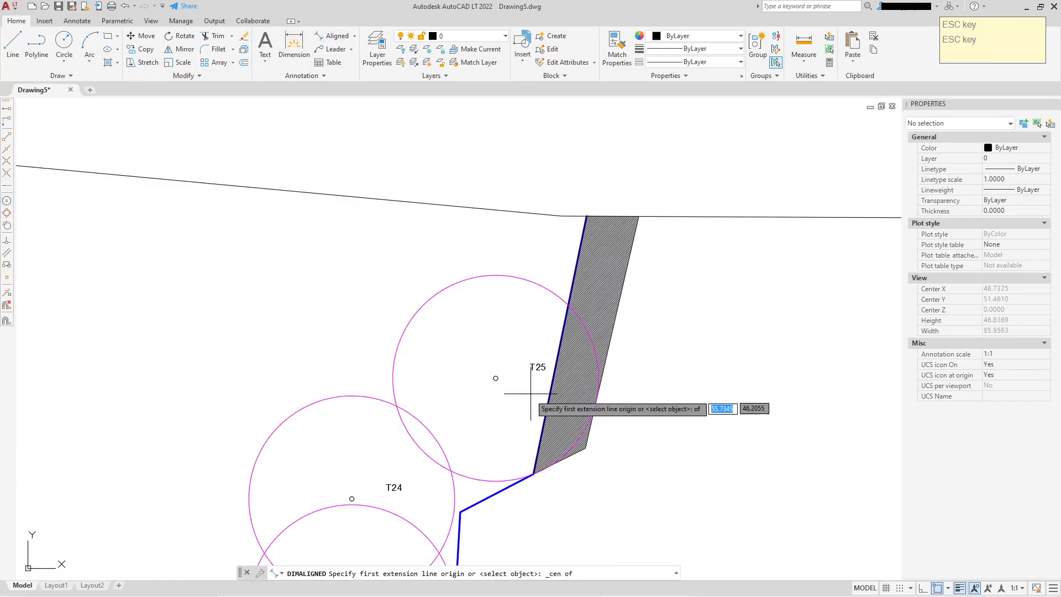
scroll(493, 374, up, 2)
click(449, 360)
scroll(565, 375, up, 1)
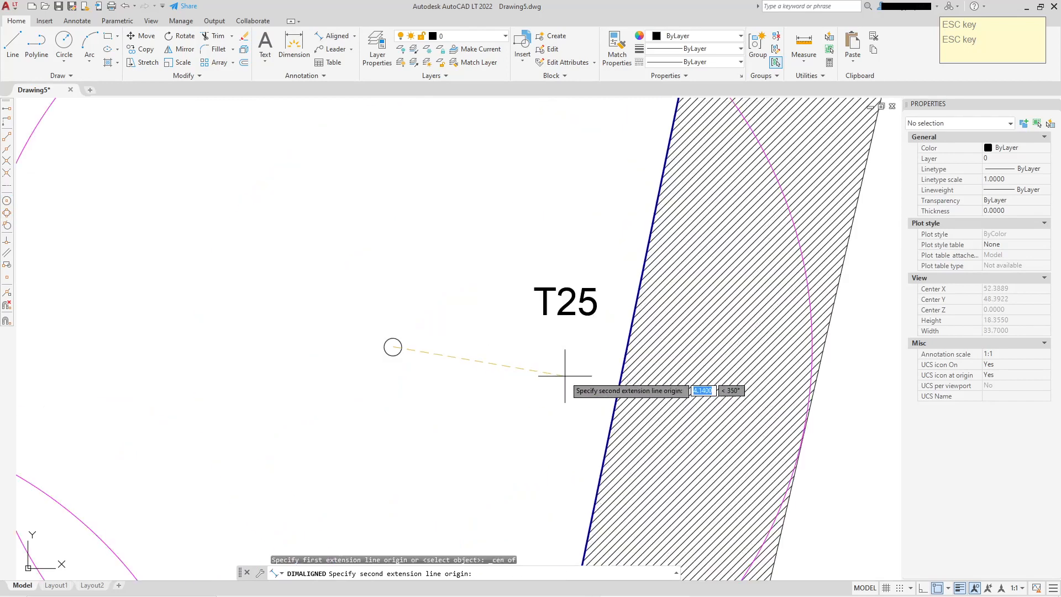
click(619, 383)
click(619, 383)
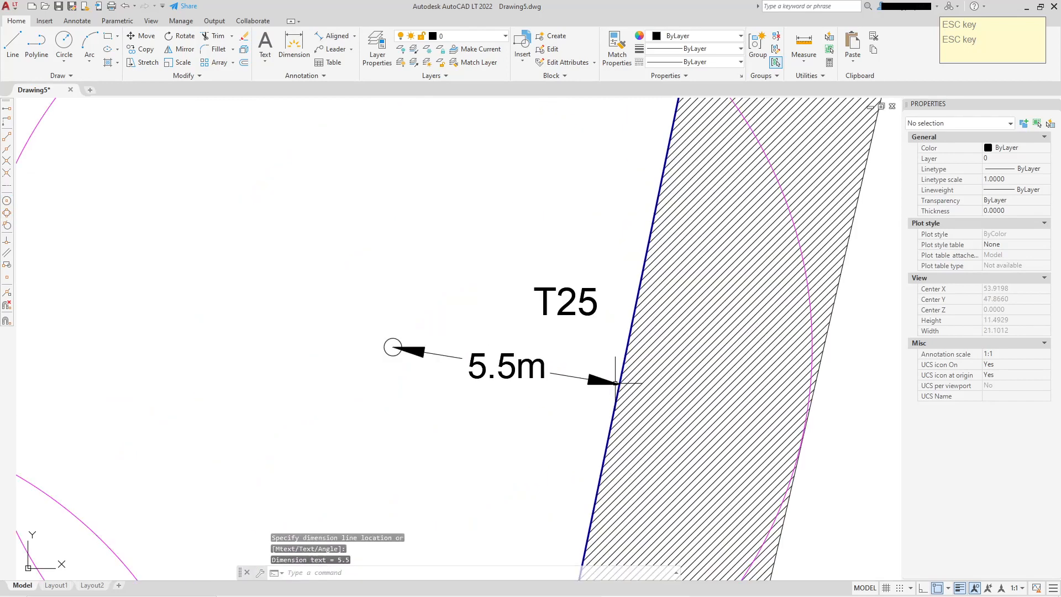
Add an aligned dimension across the hatched strip from the blue boundary to the strip's outer edge beside T25
scroll(536, 356, down, 6)
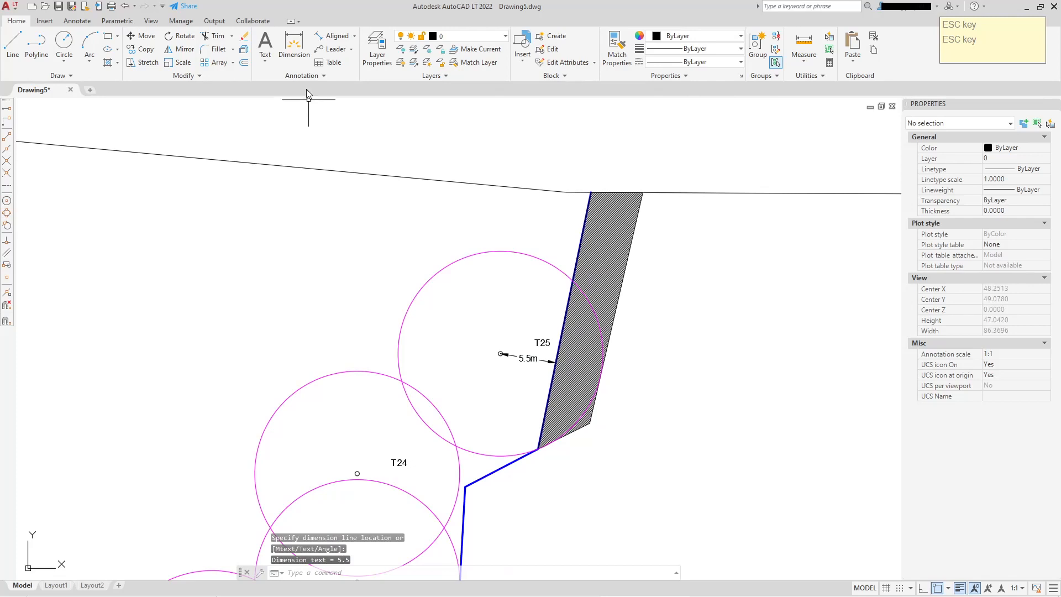
click(335, 36)
scroll(619, 251, up, 2)
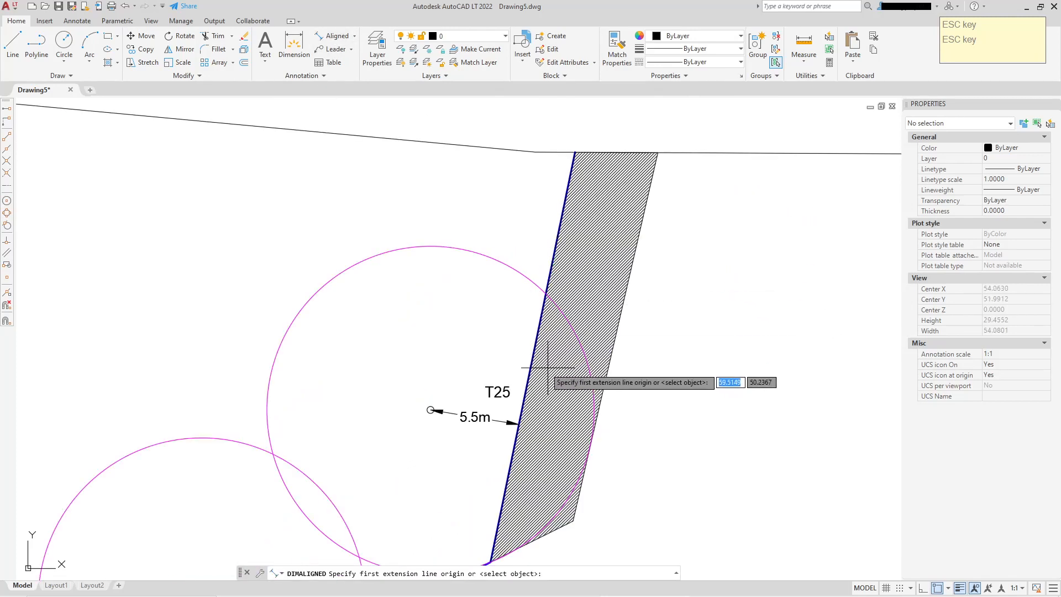
click(534, 355)
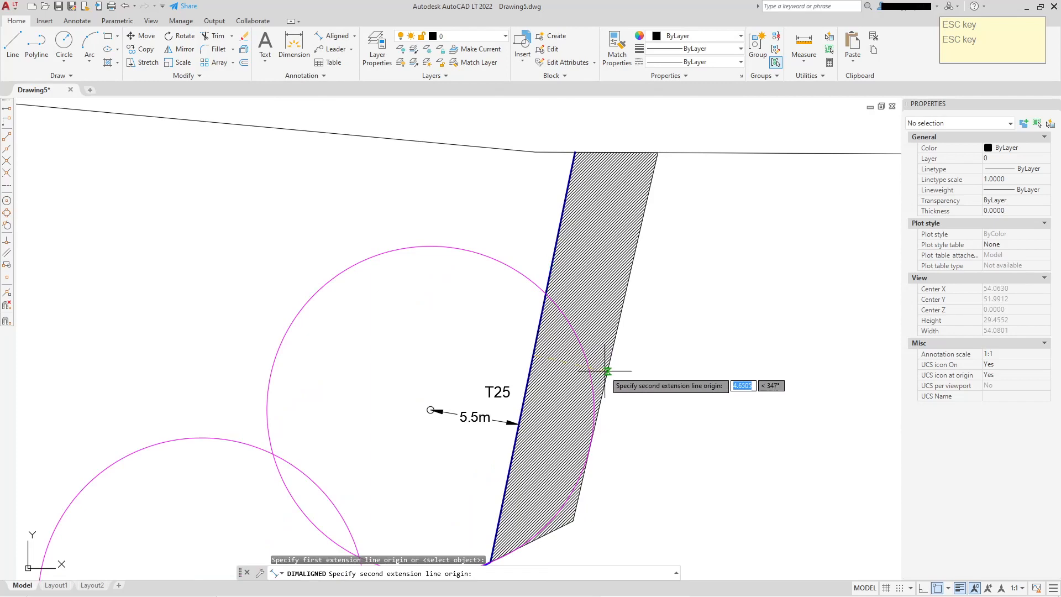
click(607, 371)
click(607, 372)
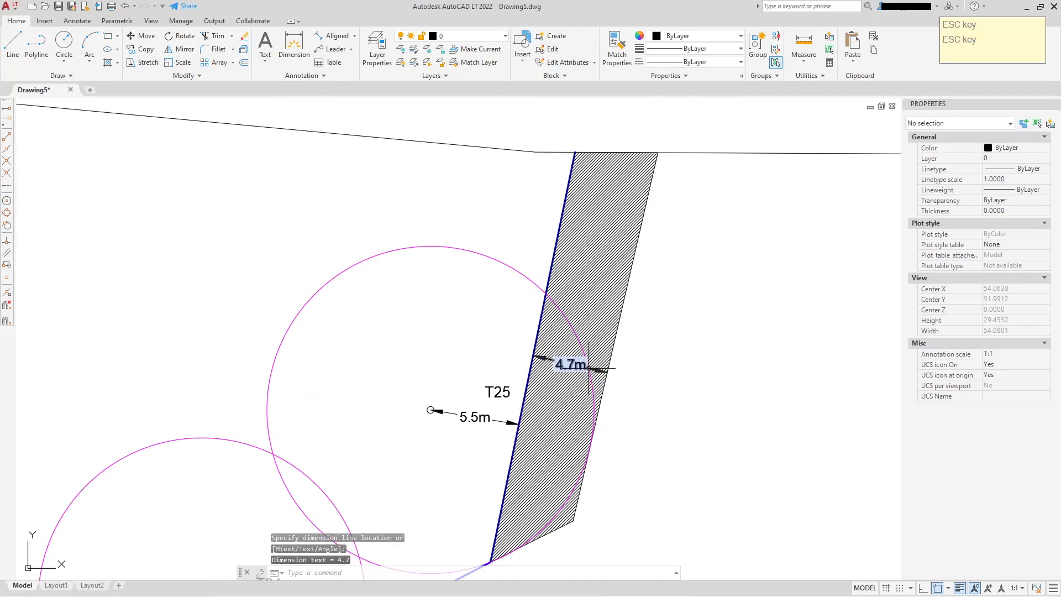
Move the 4.7m dimension text outside the hatched strip
scroll(651, 366, up, 2)
middle_drag(652, 365, 655, 330)
scroll(559, 363, down, 2)
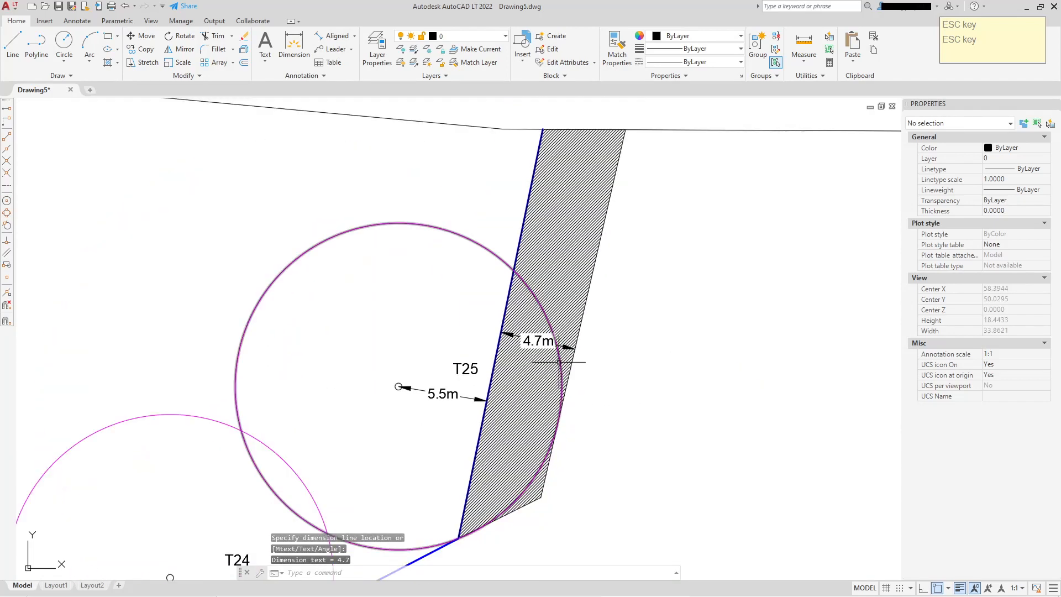
scroll(537, 339, up, 4)
click(539, 342)
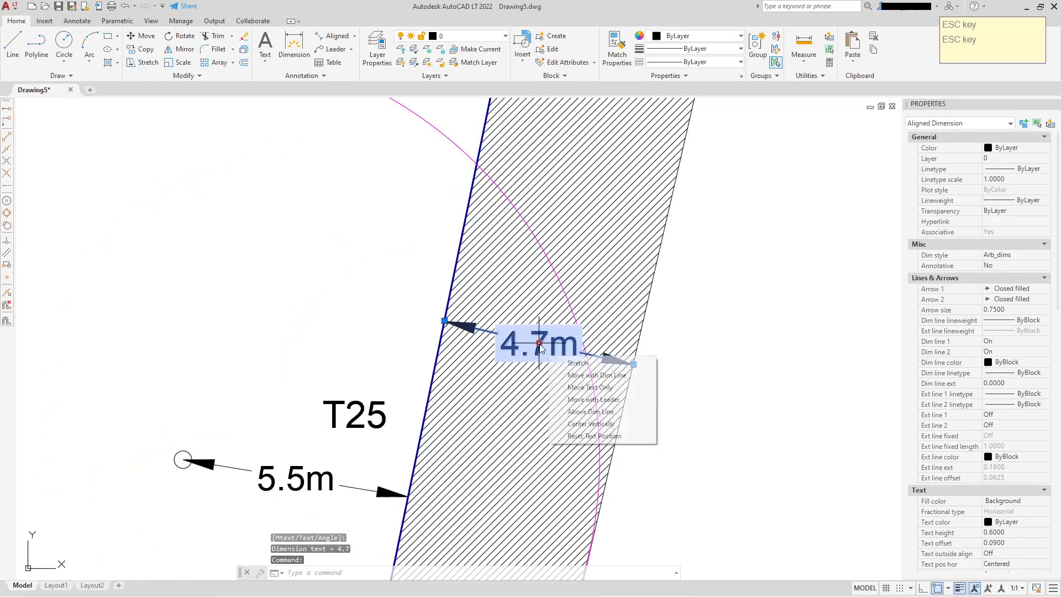
click(539, 343)
click(704, 373)
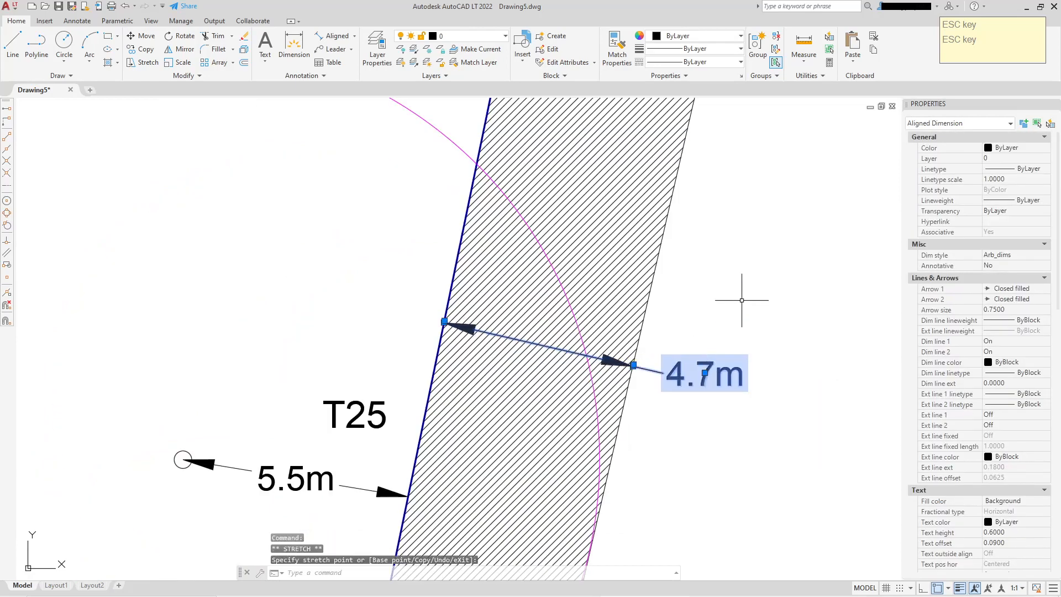
key(Escape)
Move the T23 dimension's 10.0m text outside the circle, beside the blue boundary
scroll(559, 387, down, 4)
middle_drag(547, 393, 604, 168)
middle_drag(421, 429, 558, 227)
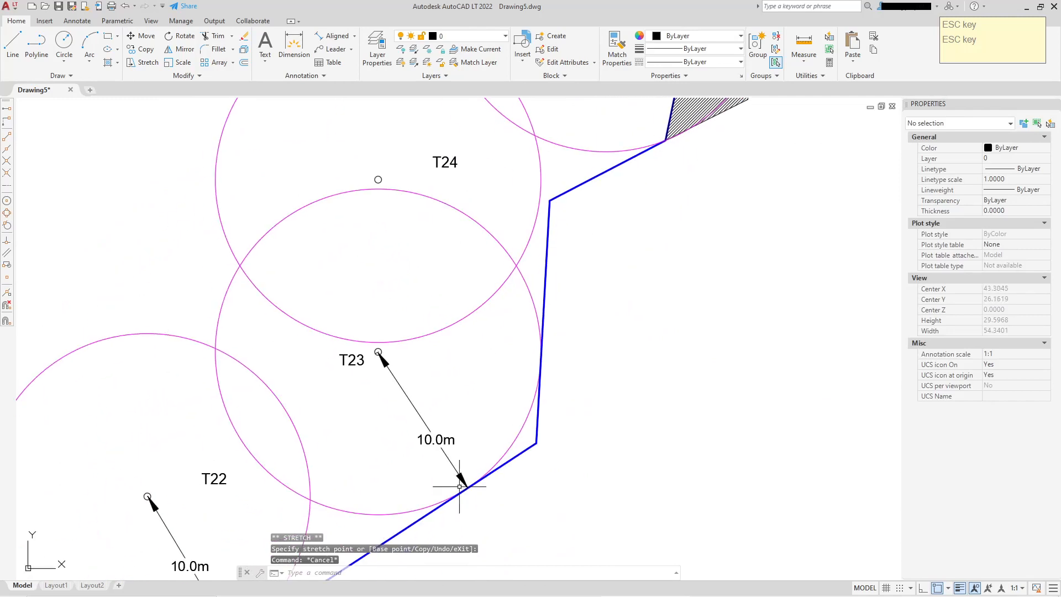
middle_drag(459, 486, 473, 397)
click(450, 350)
click(450, 350)
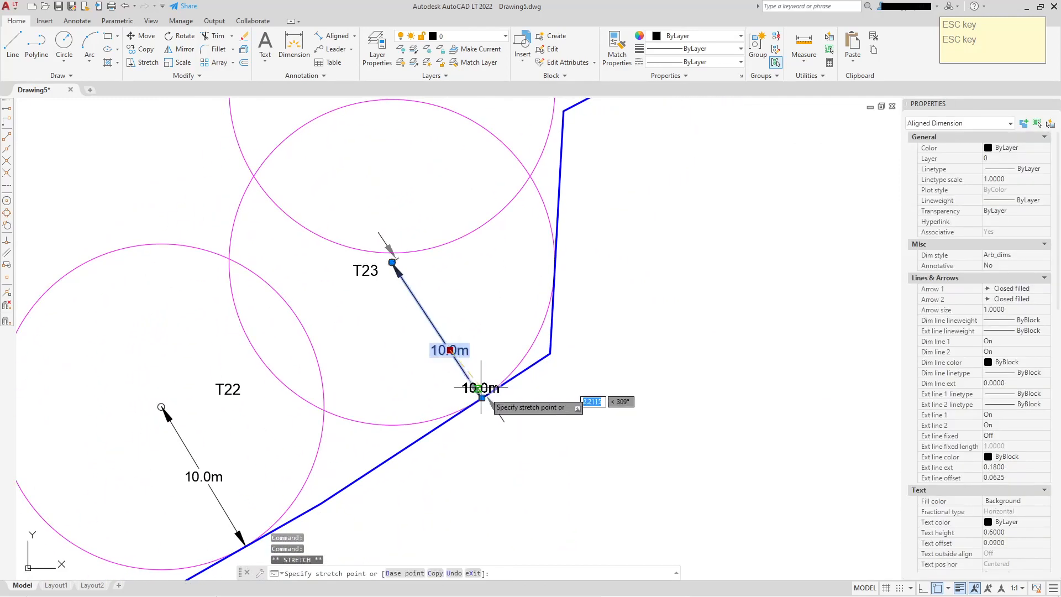
click(536, 430)
key(Escape)
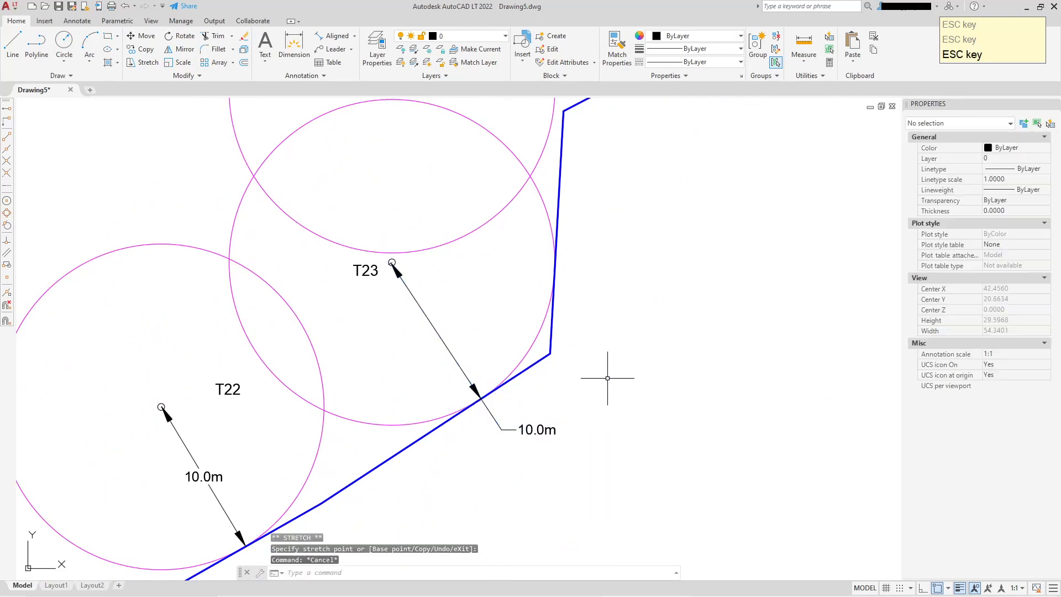
Add an aligned dimension of the hatched strip's width along the top boundary line, placed above it
scroll(623, 371, down, 2)
middle_drag(626, 354, 514, 497)
middle_drag(599, 368, 569, 466)
middle_drag(639, 331, 633, 392)
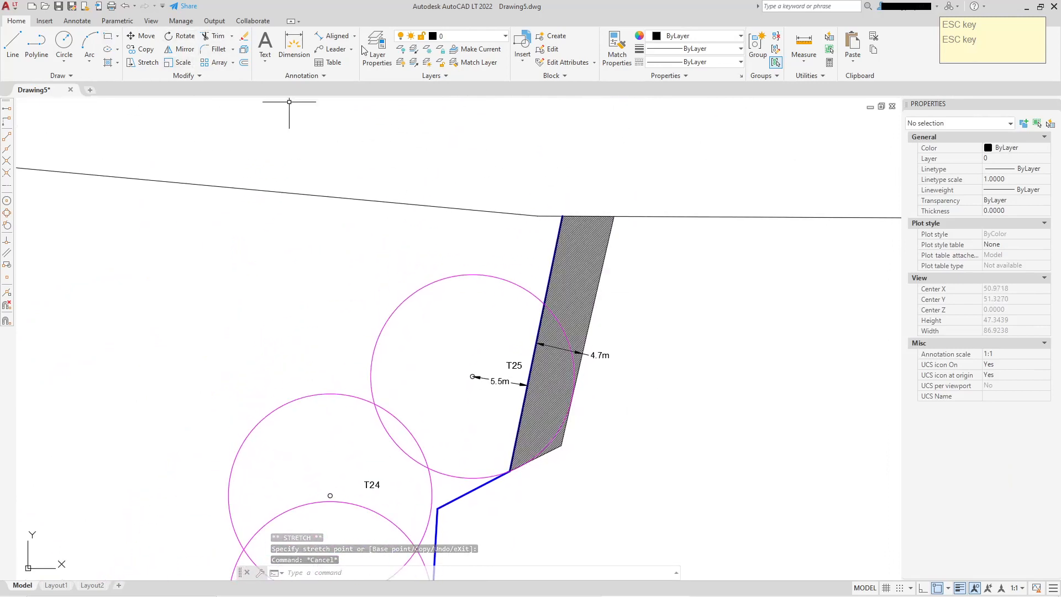
click(331, 35)
scroll(555, 172, up, 4)
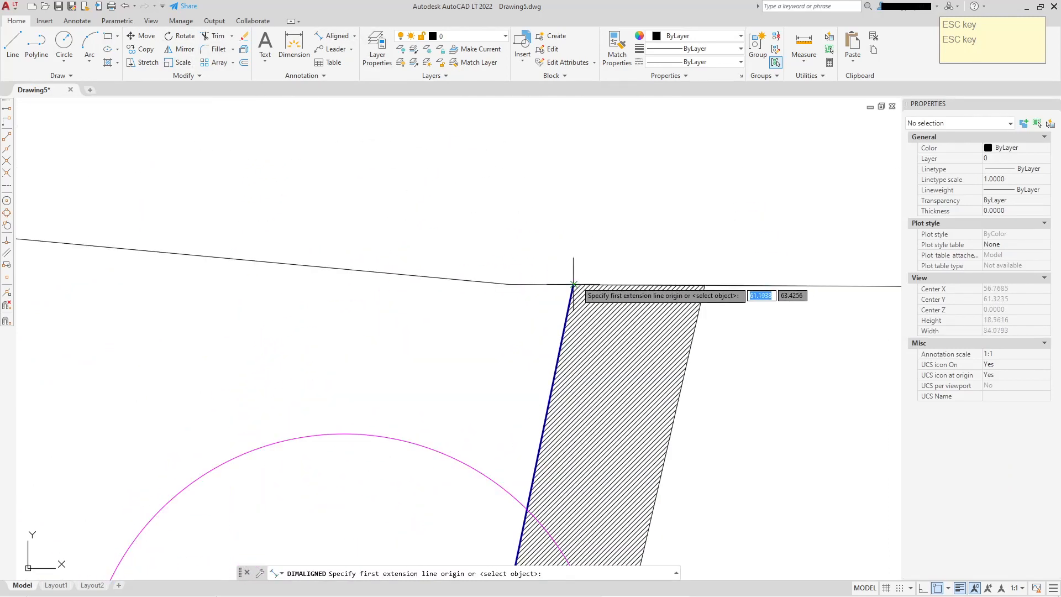
click(573, 285)
click(705, 285)
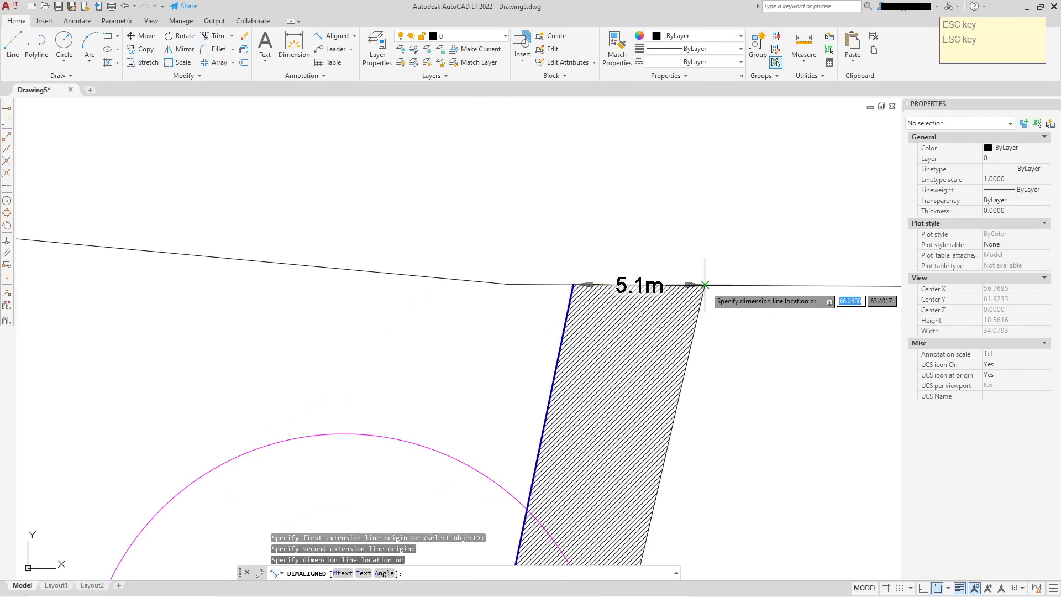
click(706, 242)
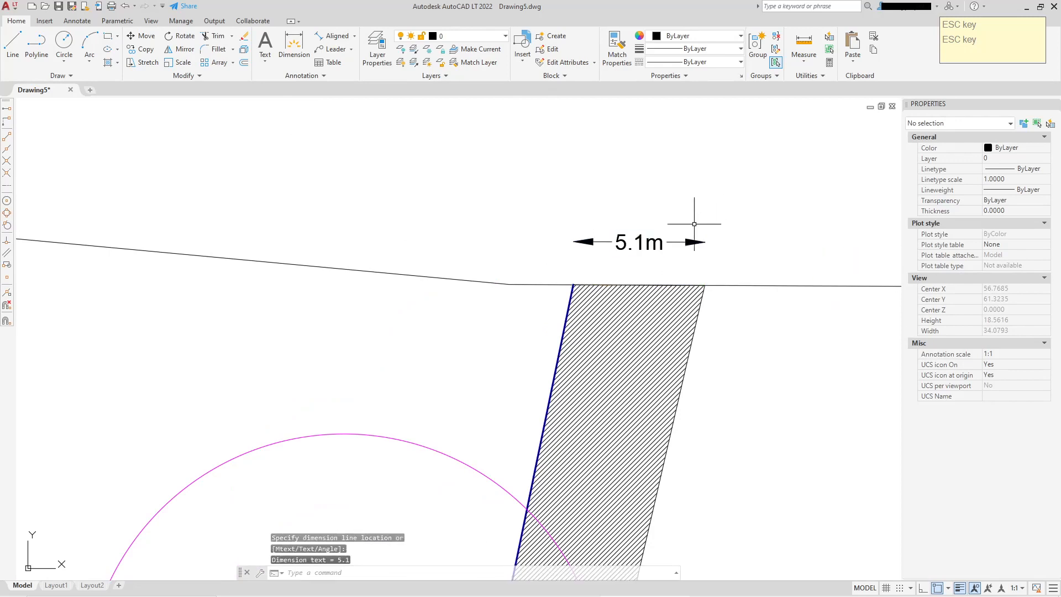
Turn on both extension lines of the 5.1m dimension
middle_drag(734, 239, 689, 222)
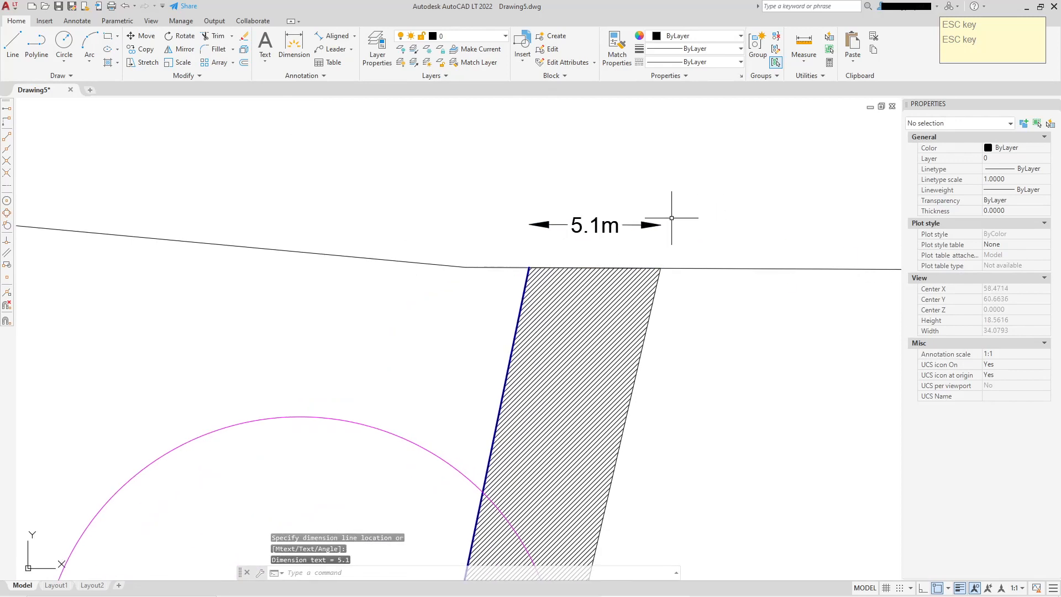
click(611, 222)
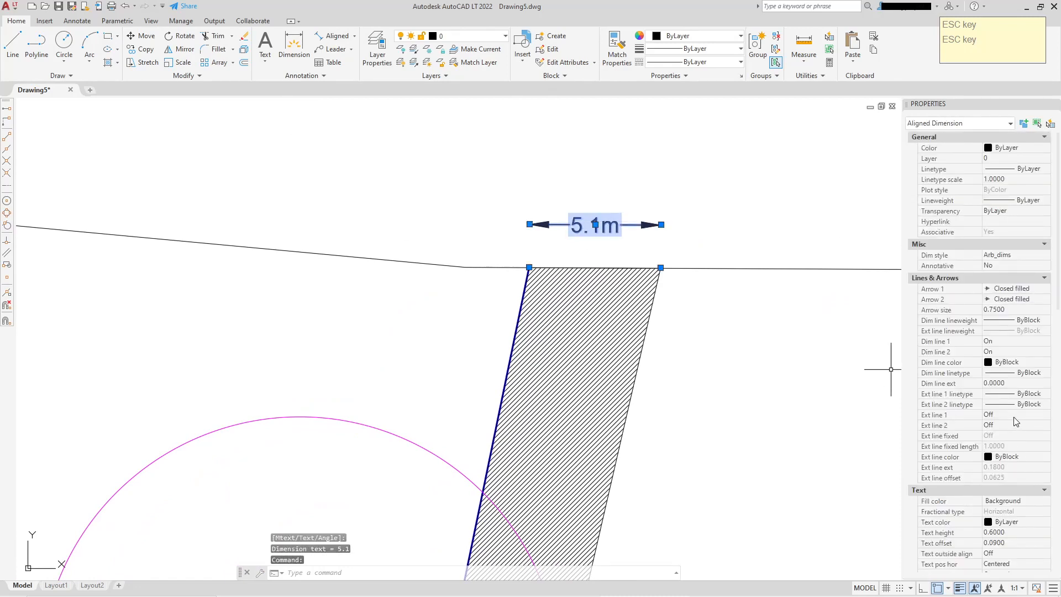
click(1006, 434)
click(1003, 426)
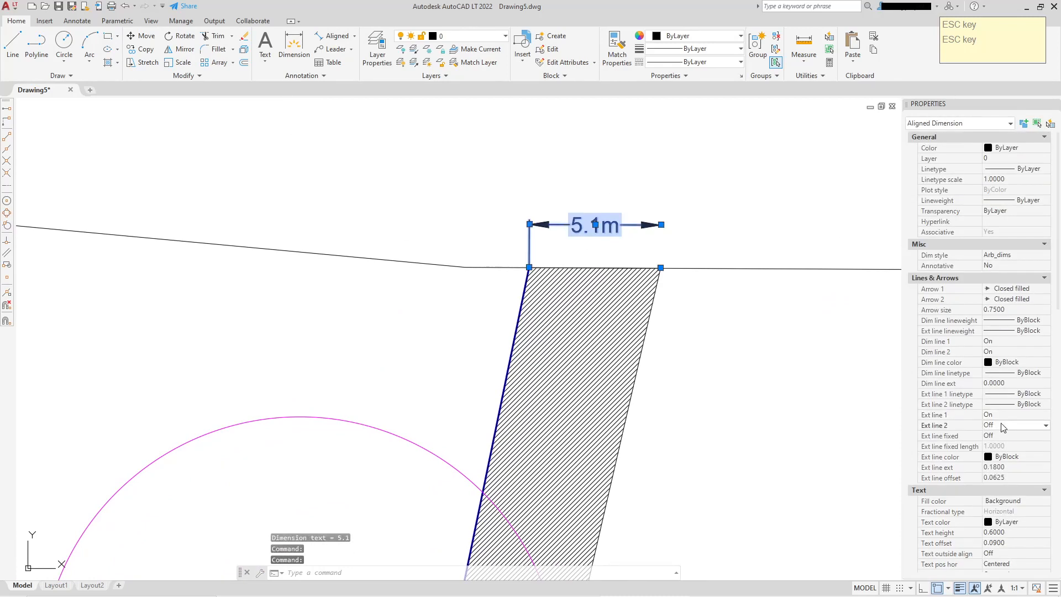
click(1000, 444)
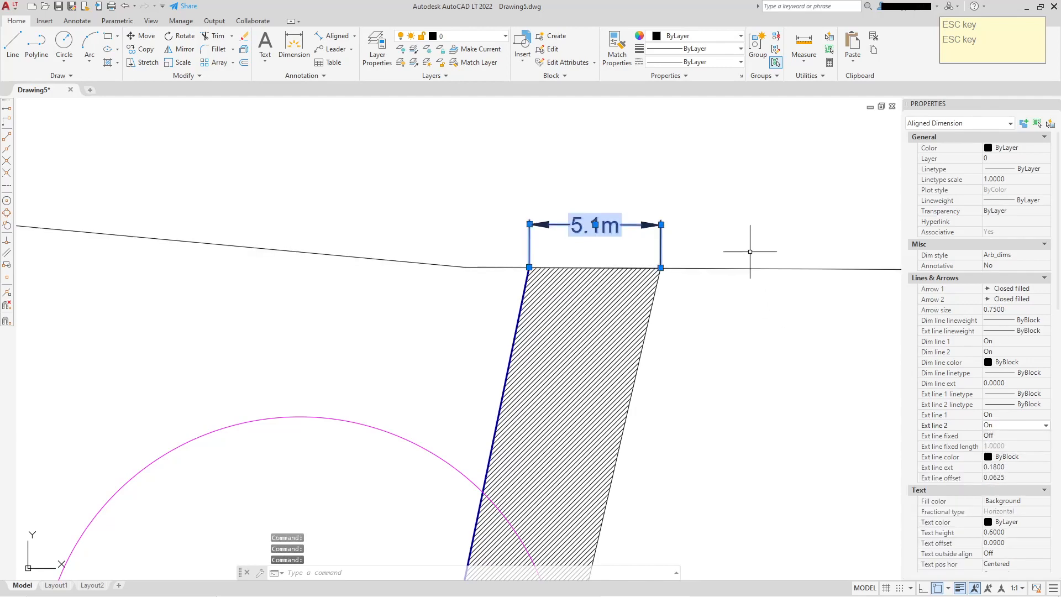
scroll(750, 252, down, 2)
key(Escape)
Examine the dimensions around circle T25 and the hatched strip
scroll(616, 231, up, 4)
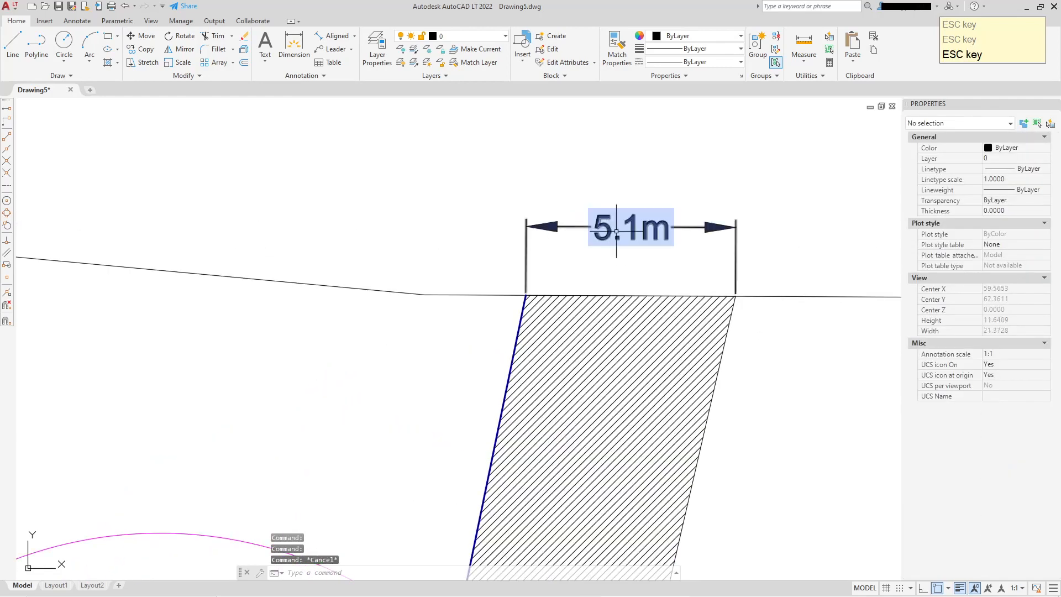
scroll(752, 256, down, 3)
middle_drag(755, 396, 699, 294)
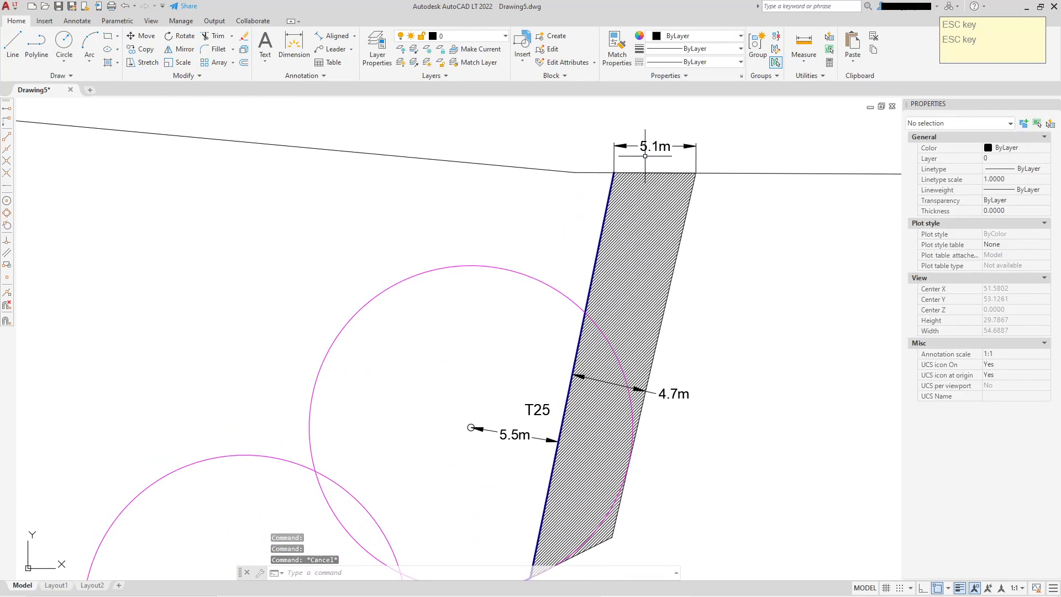
middle_drag(646, 168, 647, 208)
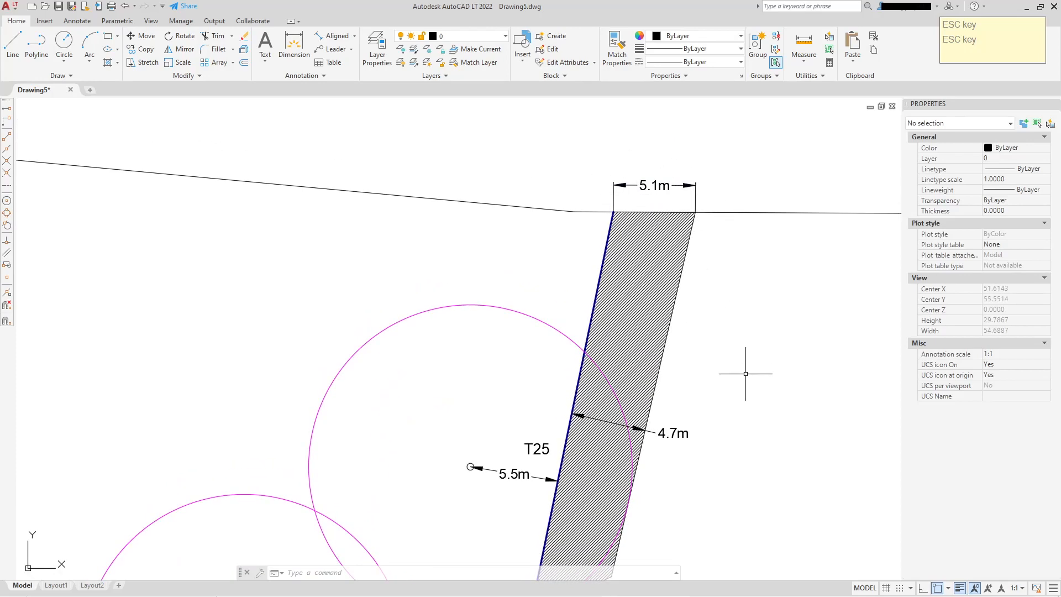
middle_drag(749, 370, 749, 282)
middle_drag(581, 428, 584, 469)
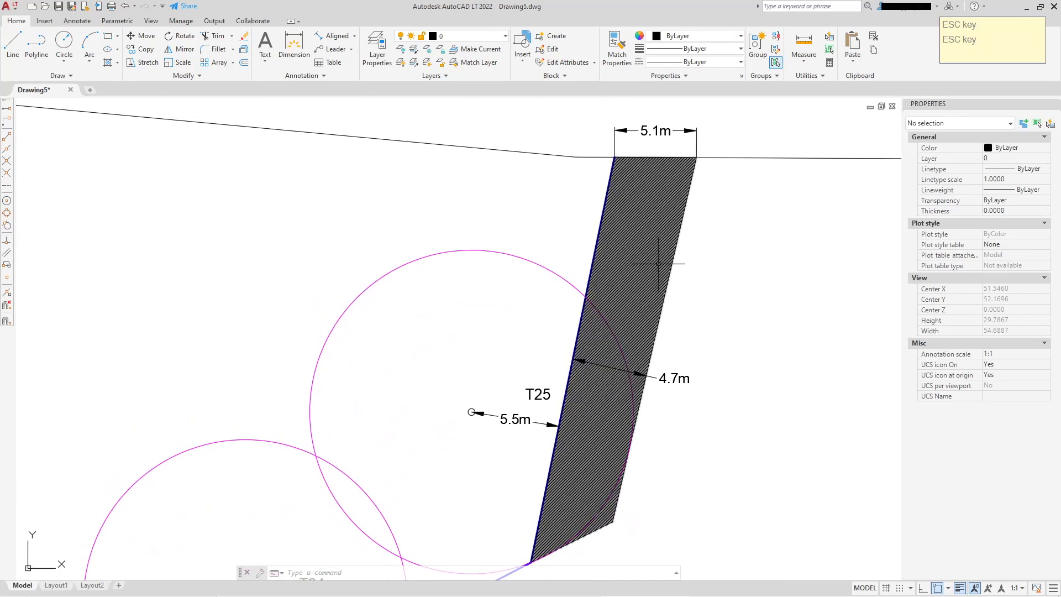
middle_drag(654, 212, 647, 276)
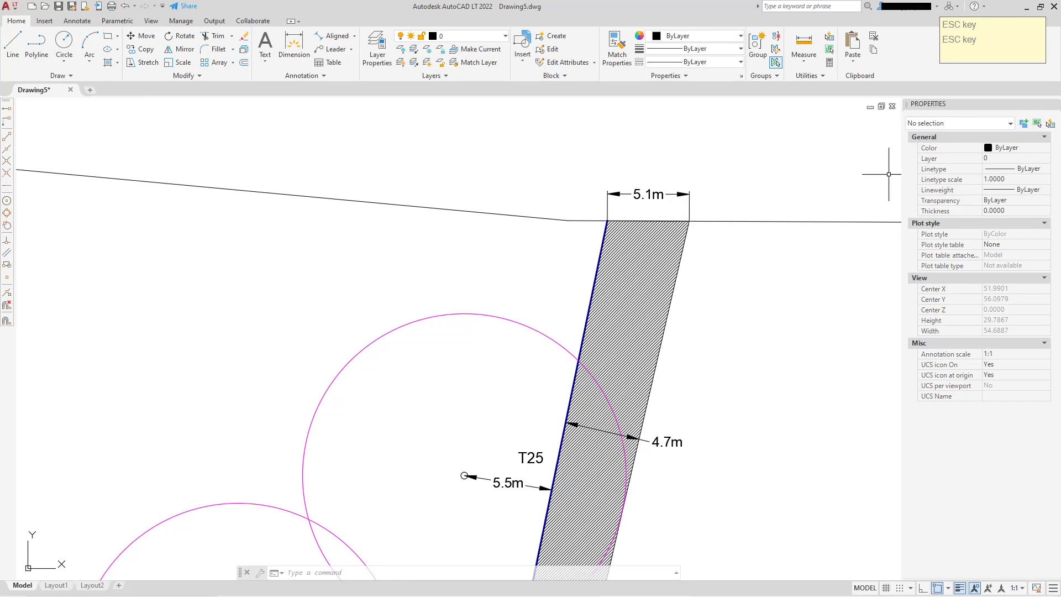
scroll(679, 338, down, 2)
middle_drag(657, 426, 645, 294)
mouse_move(518, 360)
middle_down()
mouse_move(555, 260)
mouse_move(568, 276)
mouse_move(559, 303)
middle_up()
scroll(560, 246, up, 4)
scroll(582, 241, down, 4)
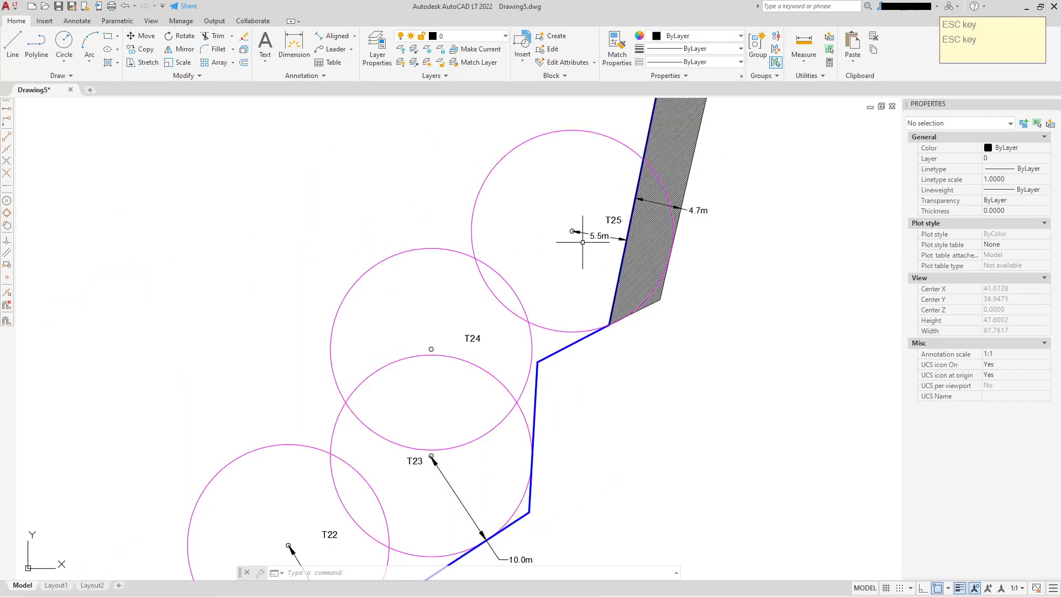
Move the 4.7m dimension text back inside the hatched strip onto its dimension line
scroll(720, 190, up, 6)
click(632, 266)
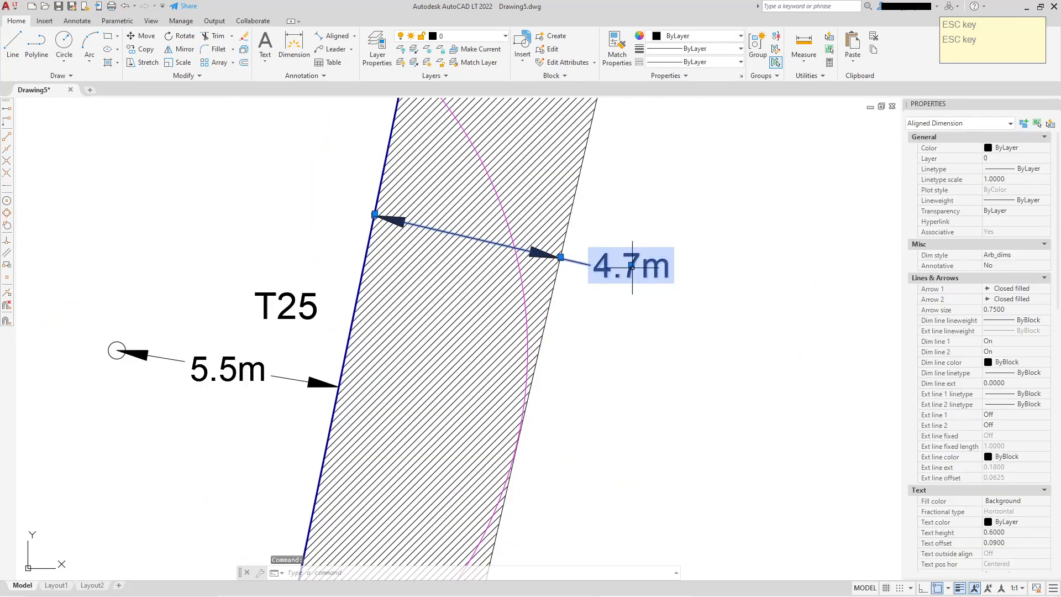
click(632, 266)
click(473, 238)
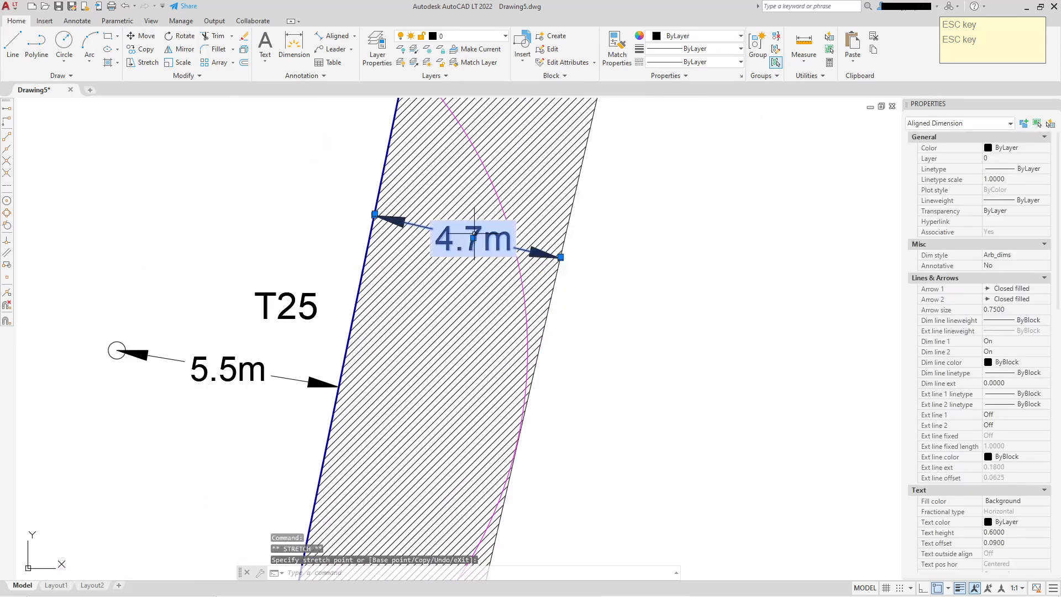
key(Escape)
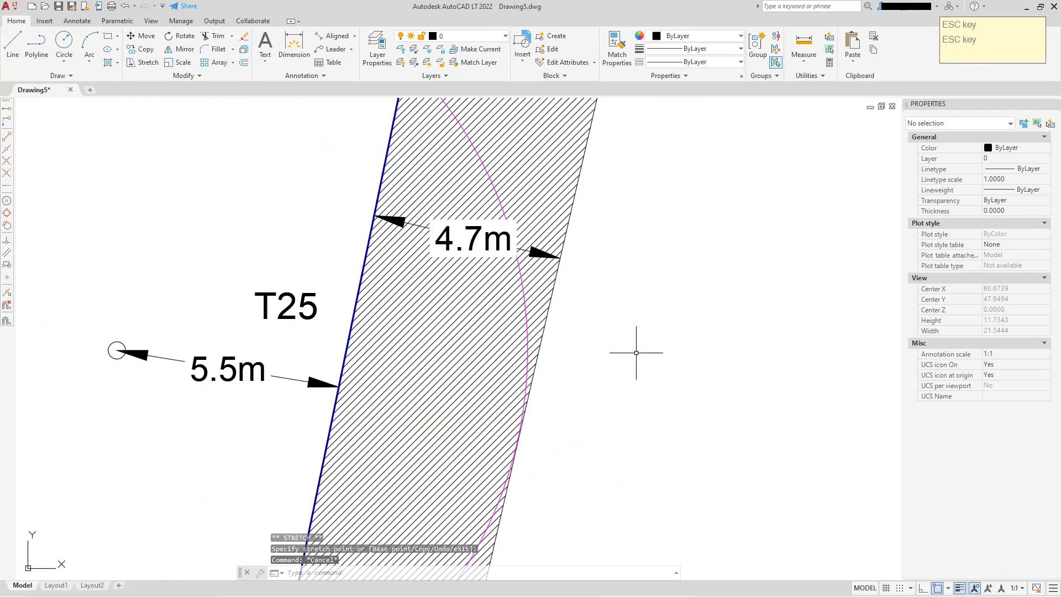
Set the 4.7m dimension's text fill colour to None
click(470, 238)
scroll(989, 420, down, 4)
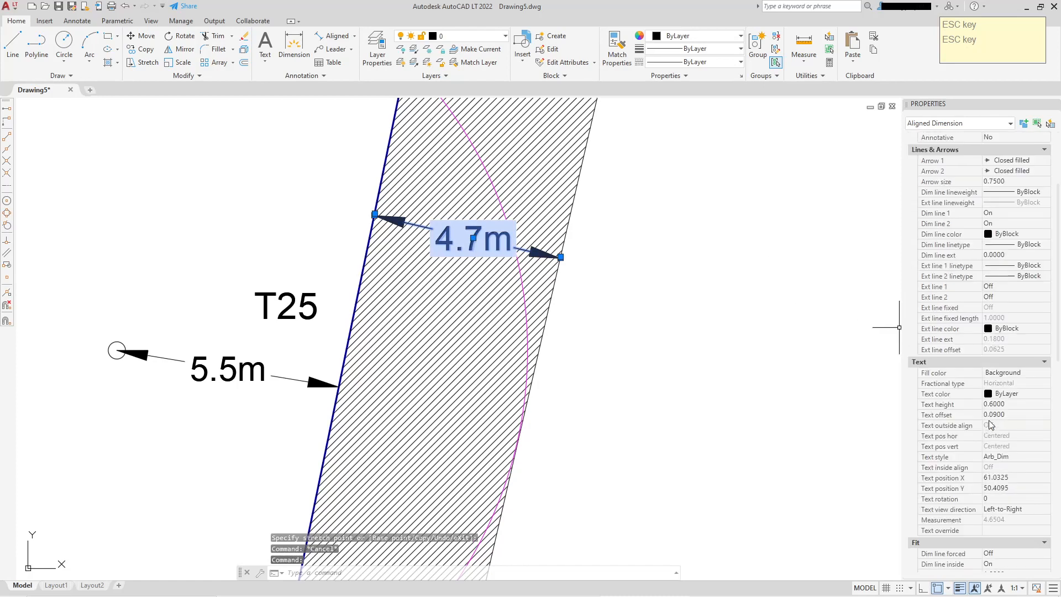
click(1012, 372)
click(1046, 372)
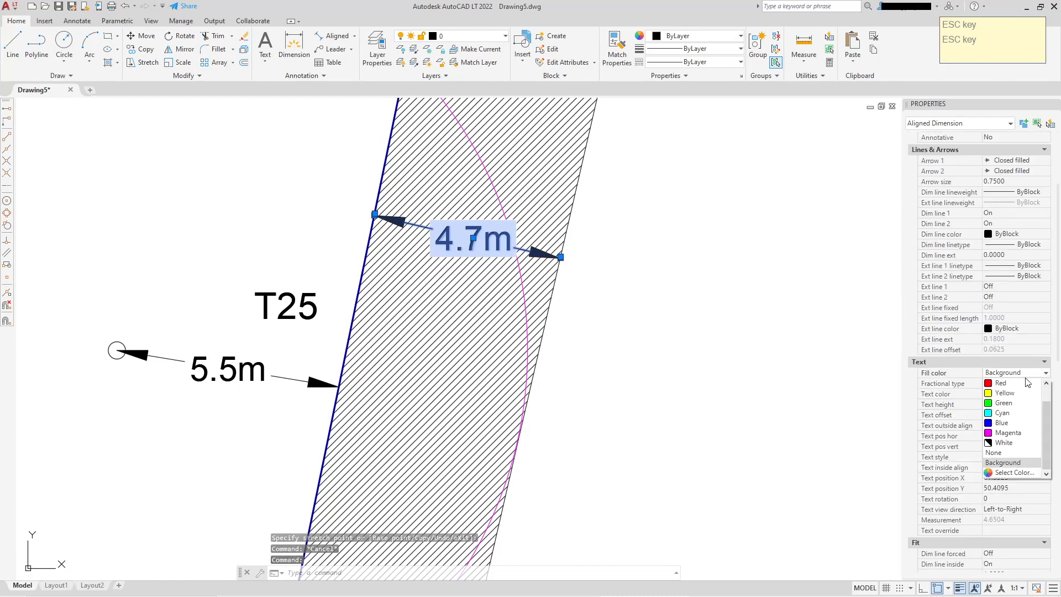
click(993, 452)
key(Escape)
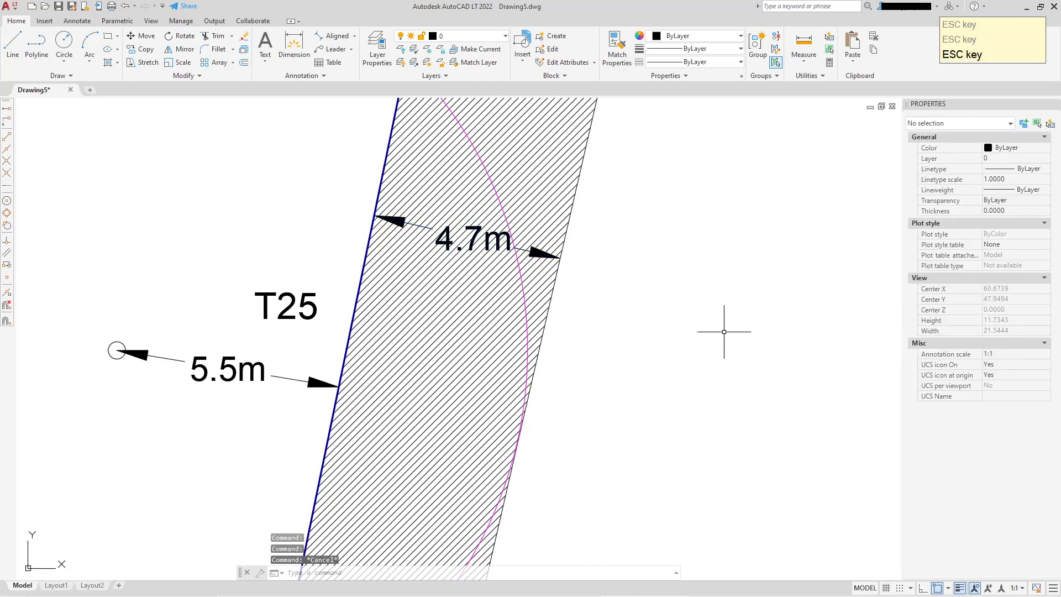
scroll(545, 280, down, 3)
scroll(606, 303, up, 4)
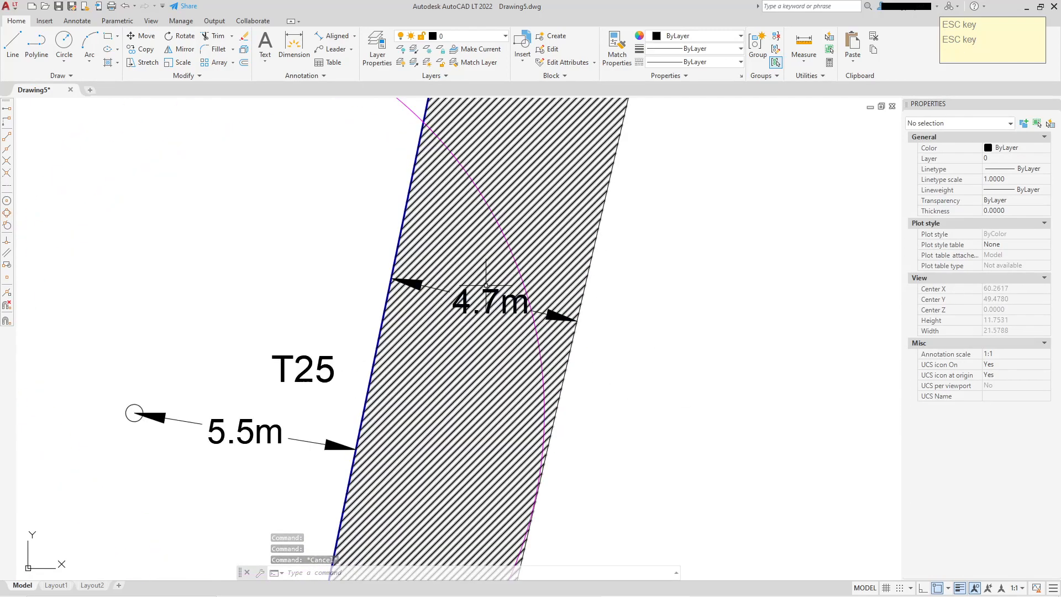
Set the 4.7m dimension's text fill colour to Background, then deselect it
scroll(663, 346, down, 2)
scroll(673, 356, down, 2)
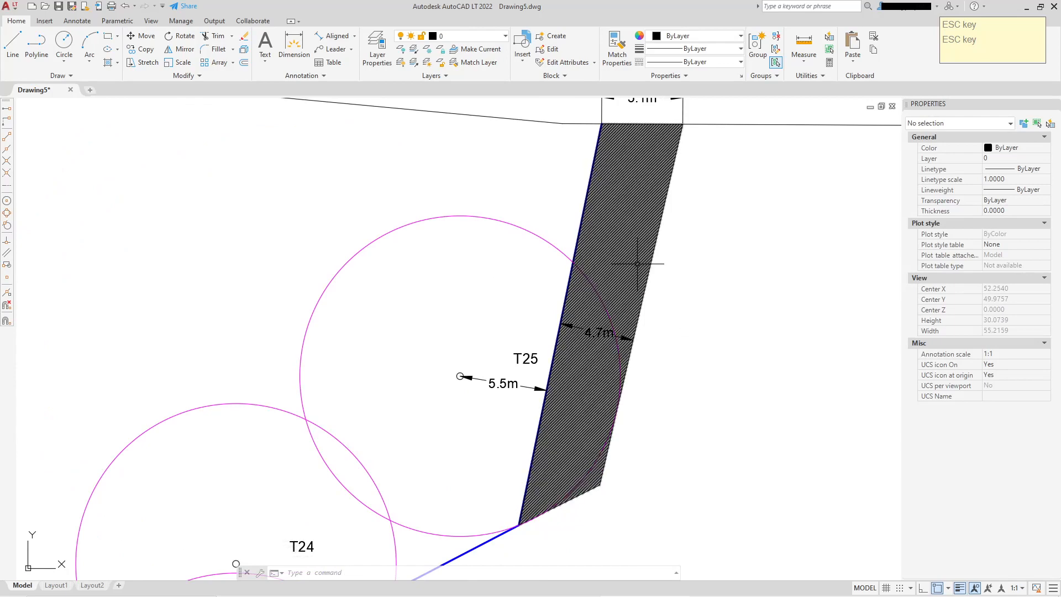
scroll(652, 368, up, 2)
scroll(616, 321, up, 2)
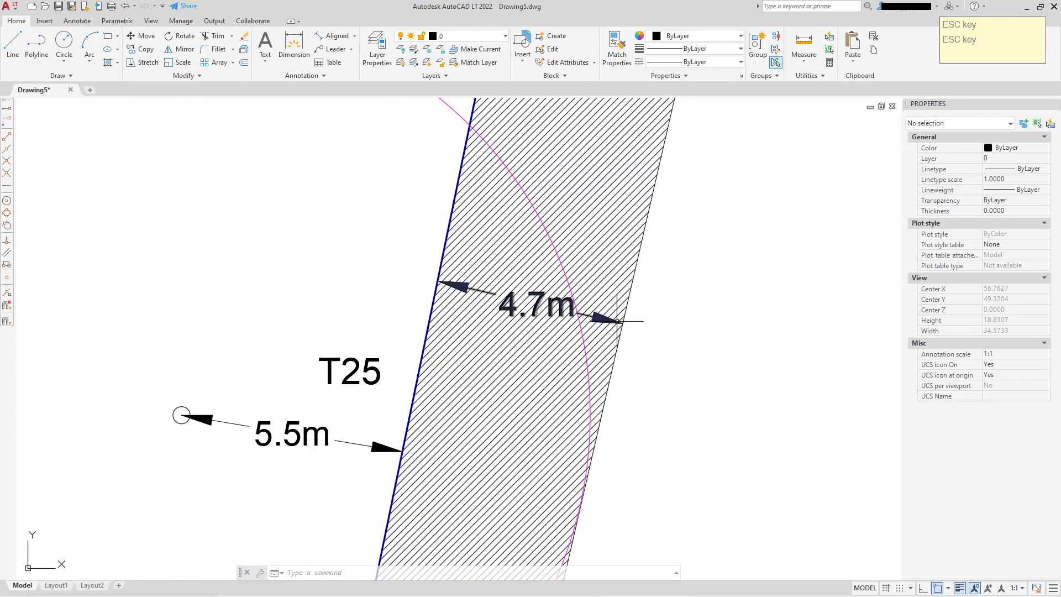
click(536, 303)
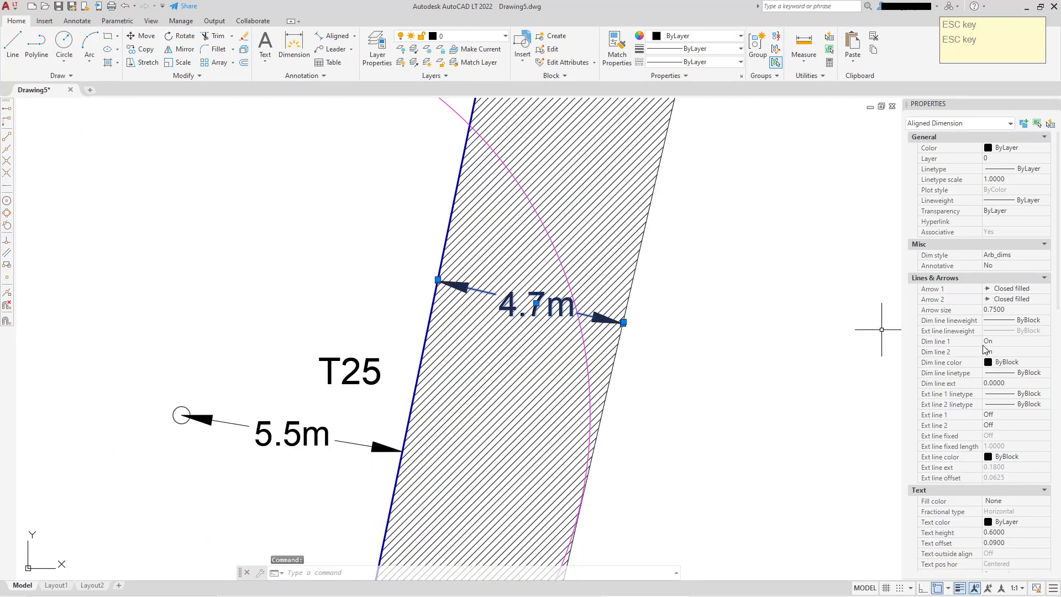
scroll(993, 409, down, 3)
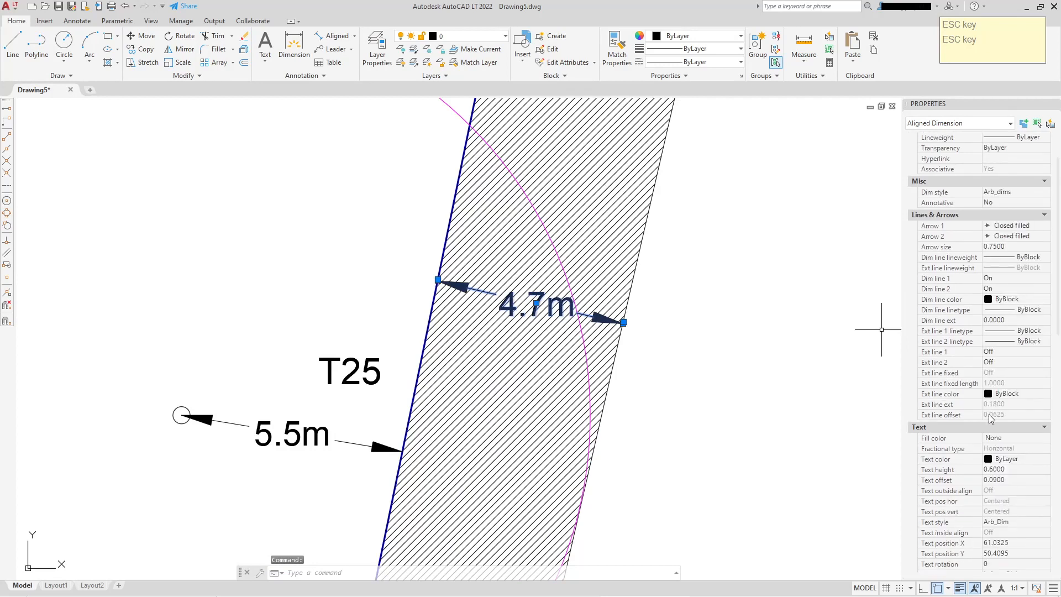
click(1007, 440)
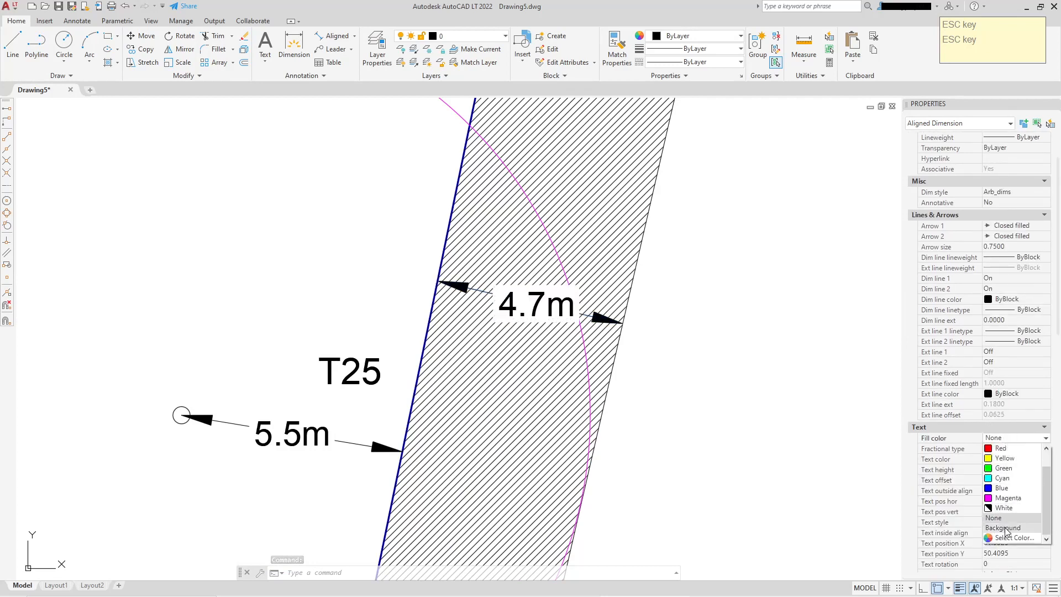
click(1006, 529)
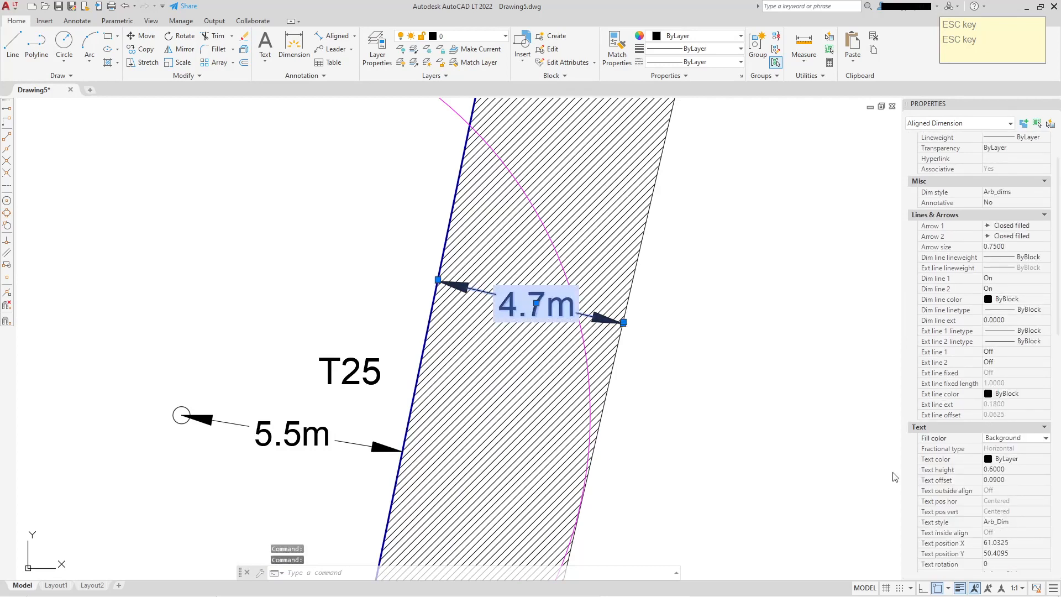
click(1040, 439)
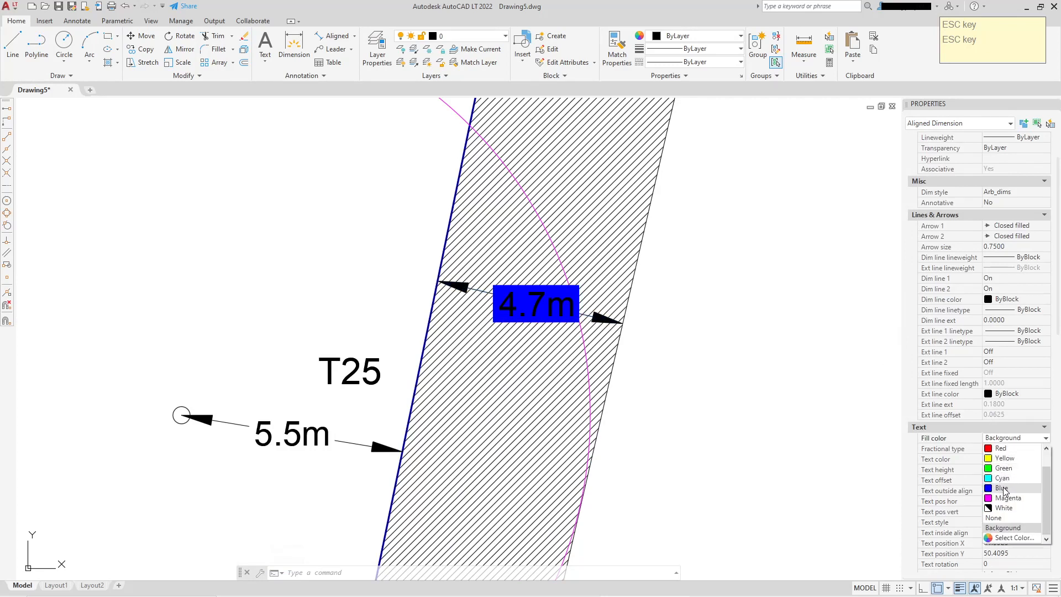
click(1000, 529)
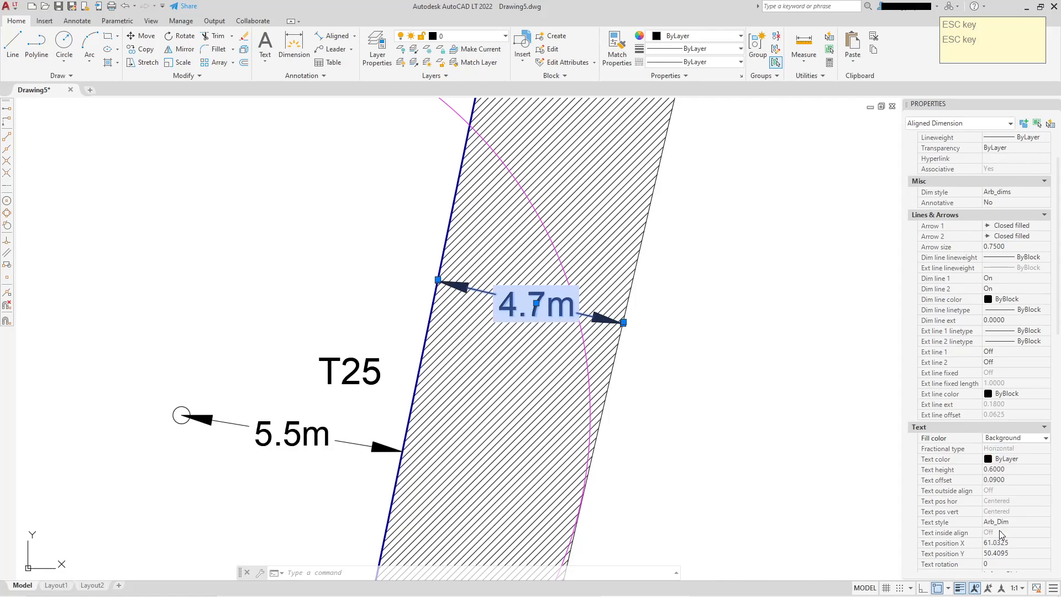
scroll(771, 268, down, 2)
middle_drag(771, 268, 749, 267)
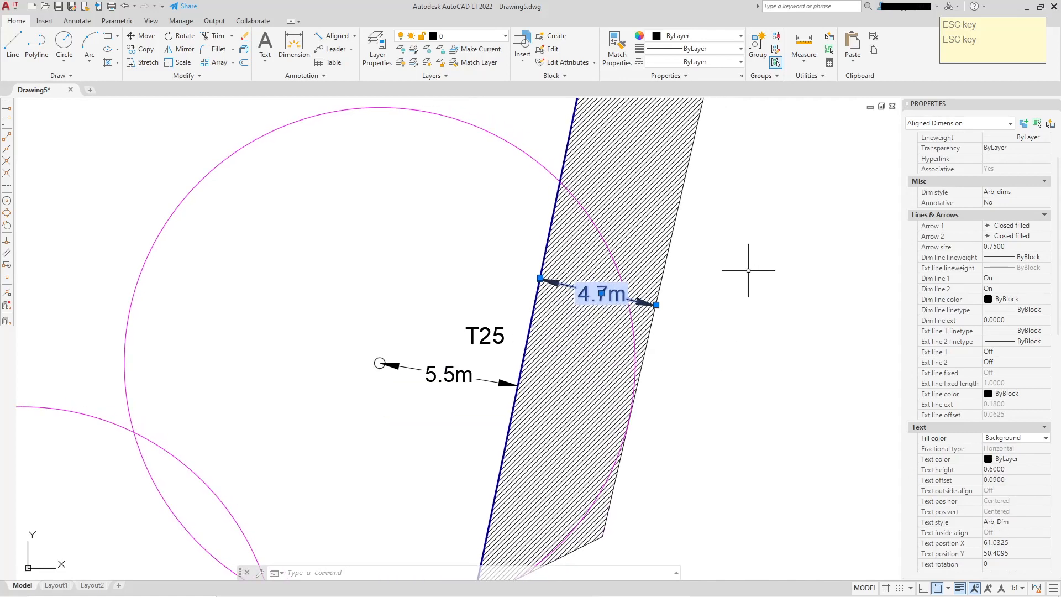
key(Escape)
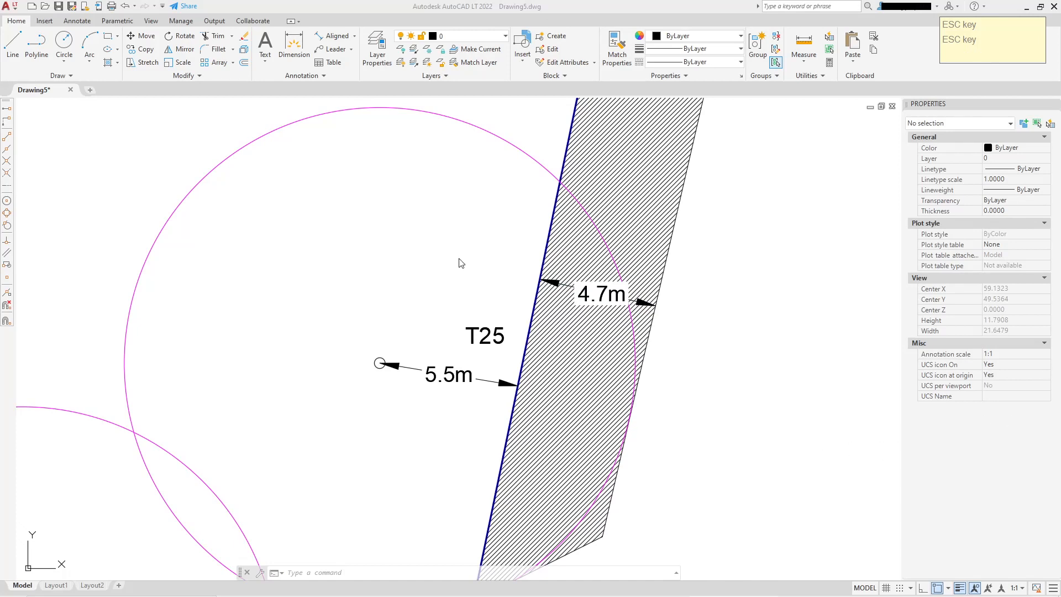
Add a radius dimension to circle T25, placing its label above the circle's top edge
scroll(461, 263, down, 2)
middle_drag(421, 166, 483, 256)
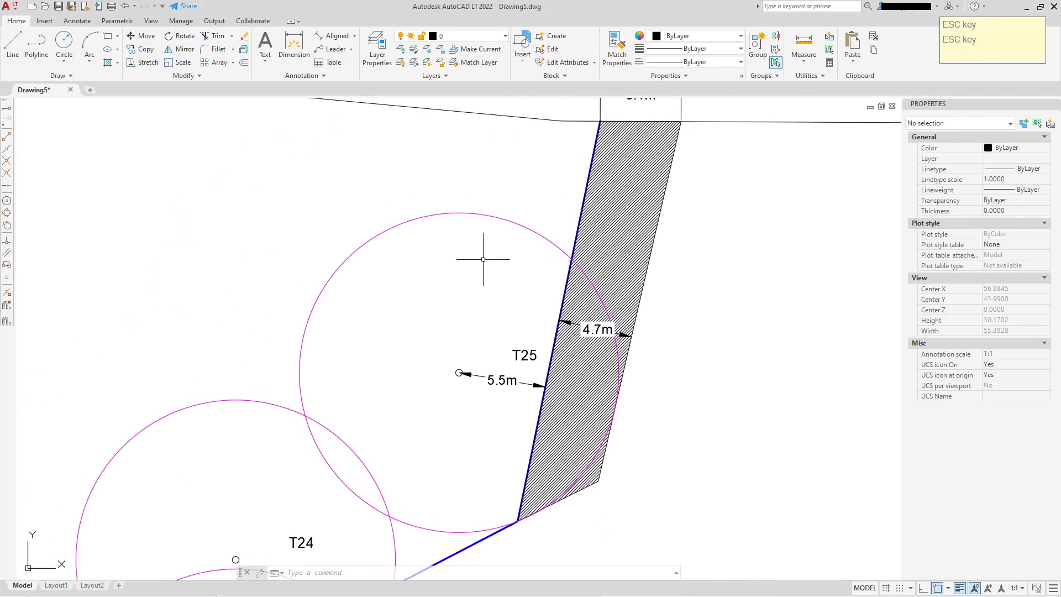
click(355, 37)
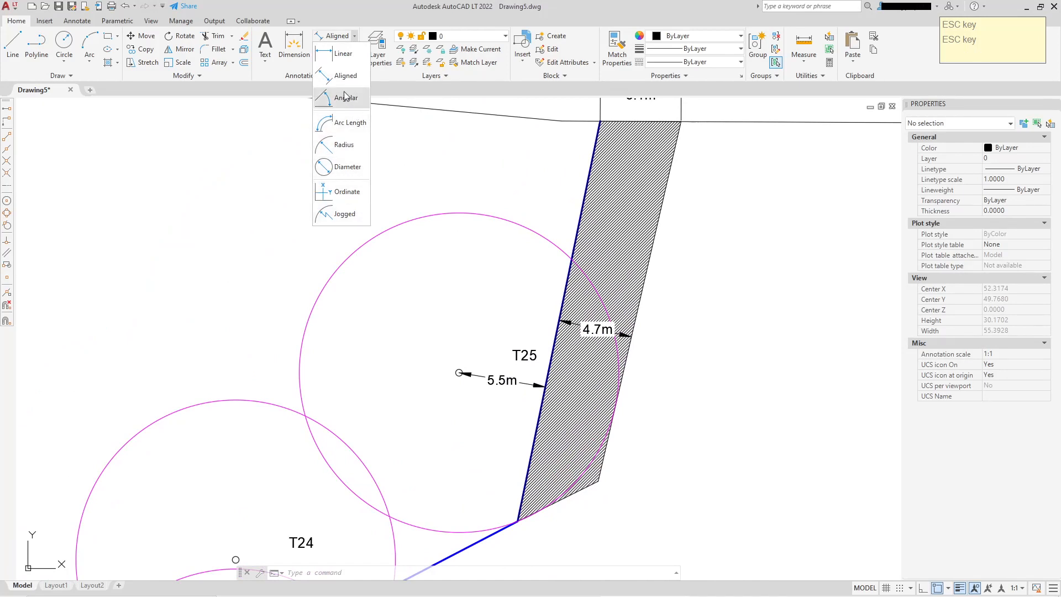
click(340, 147)
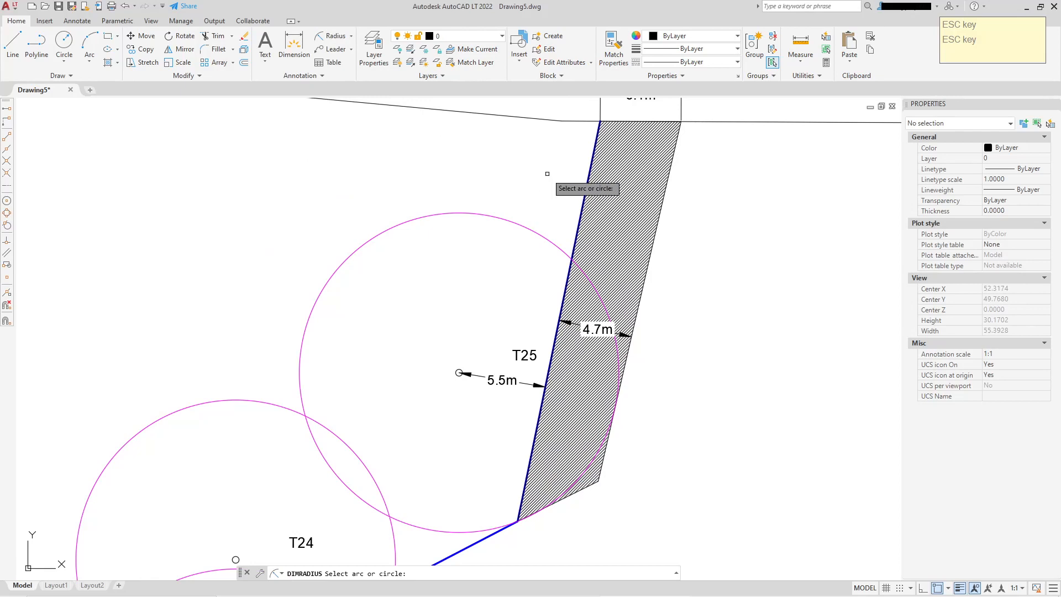
click(410, 220)
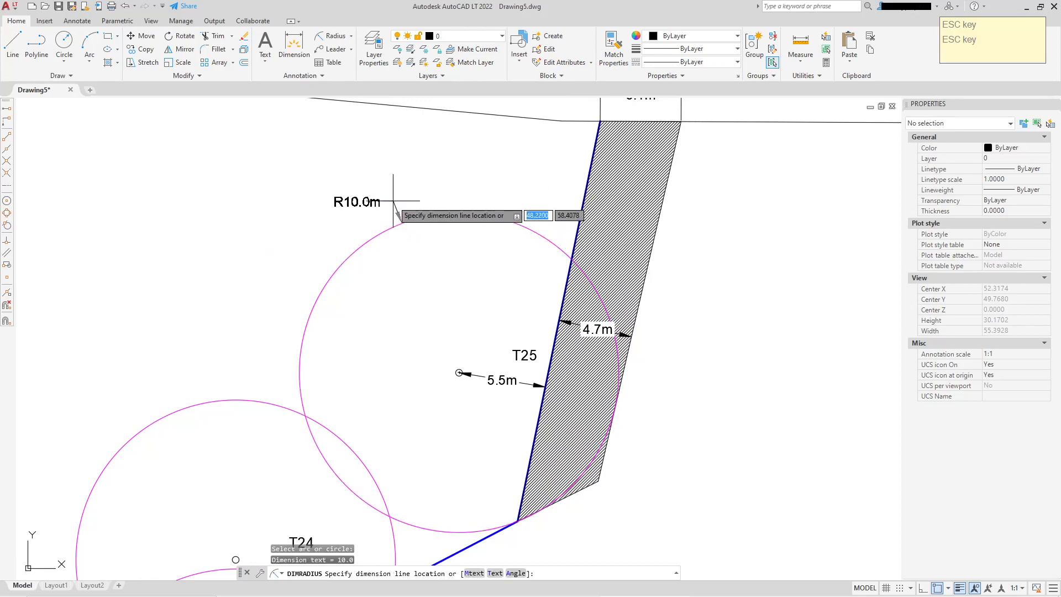
scroll(419, 204, up, 3)
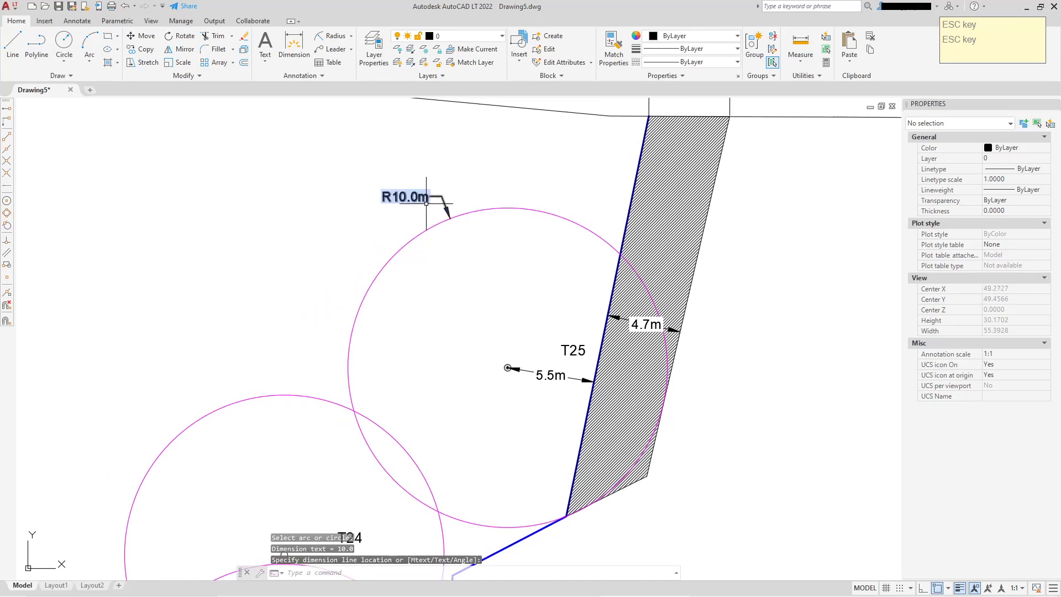
click(417, 191)
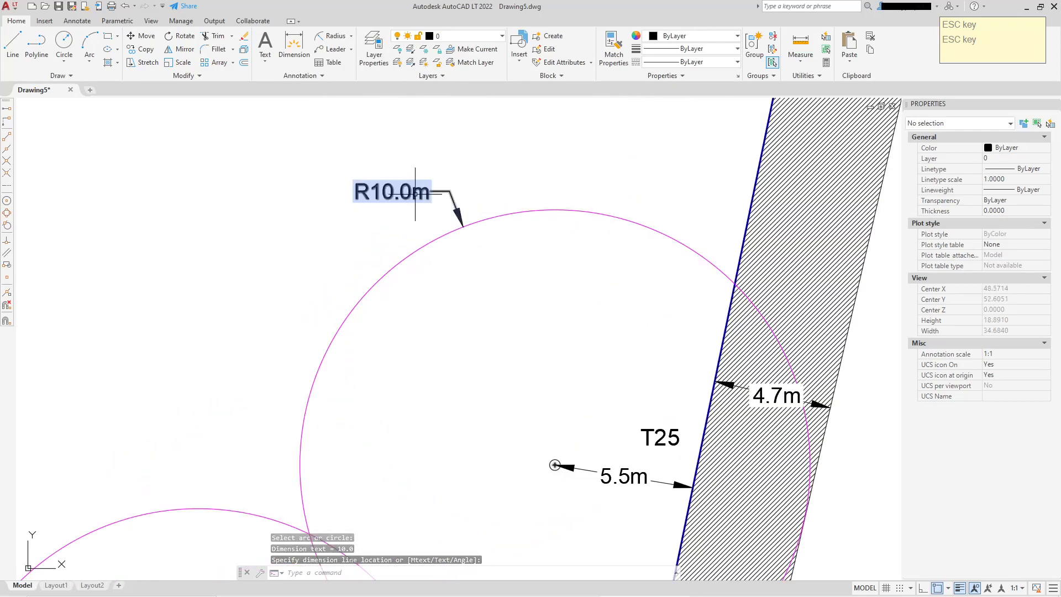
click(416, 194)
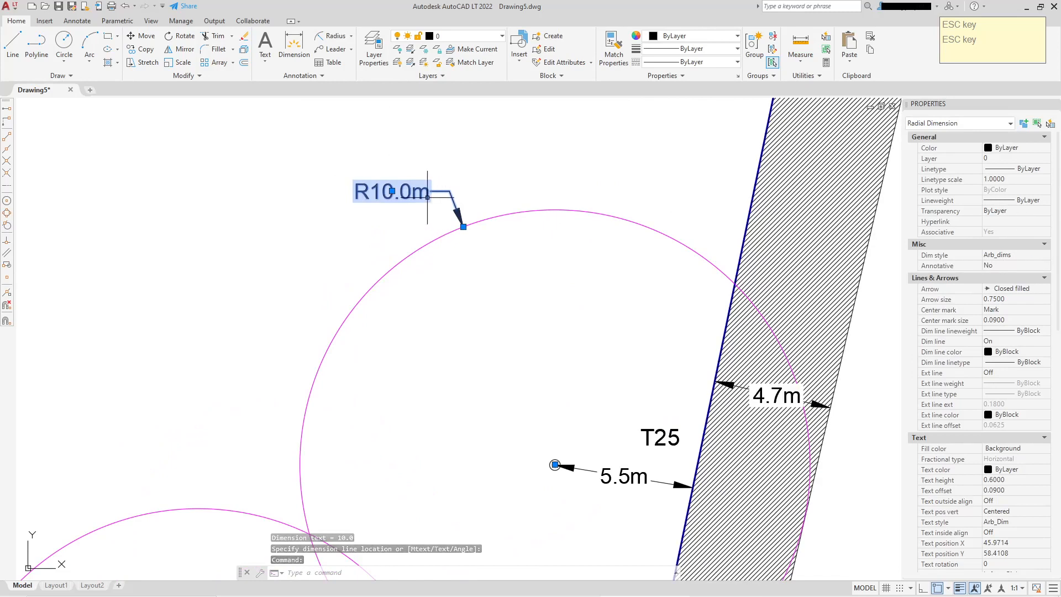
mouse_move(567, 330)
middle_down()
mouse_move(590, 367)
mouse_move(582, 324)
middle_up()
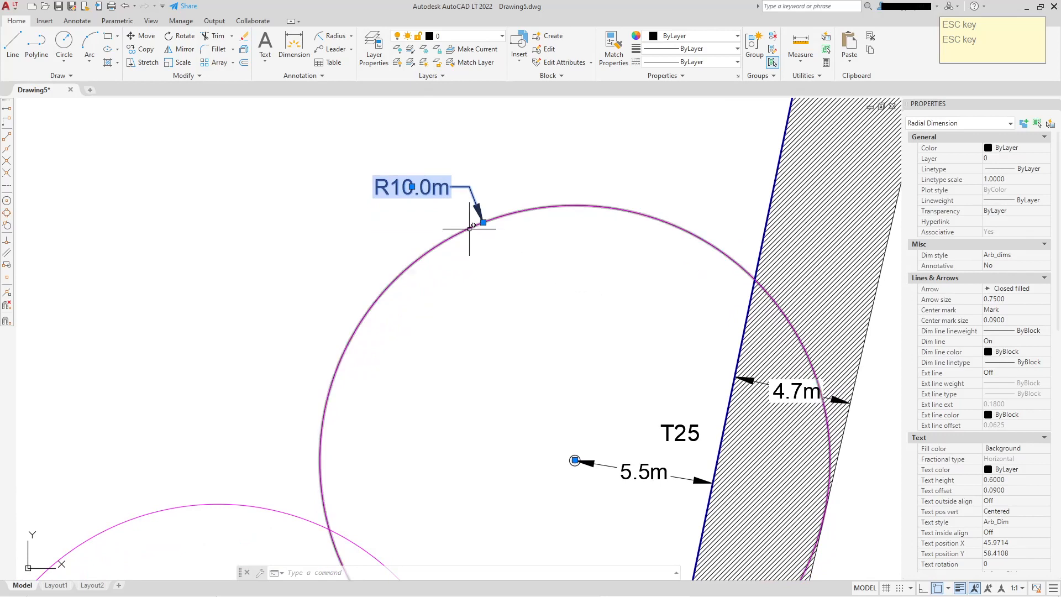
key(Escape)
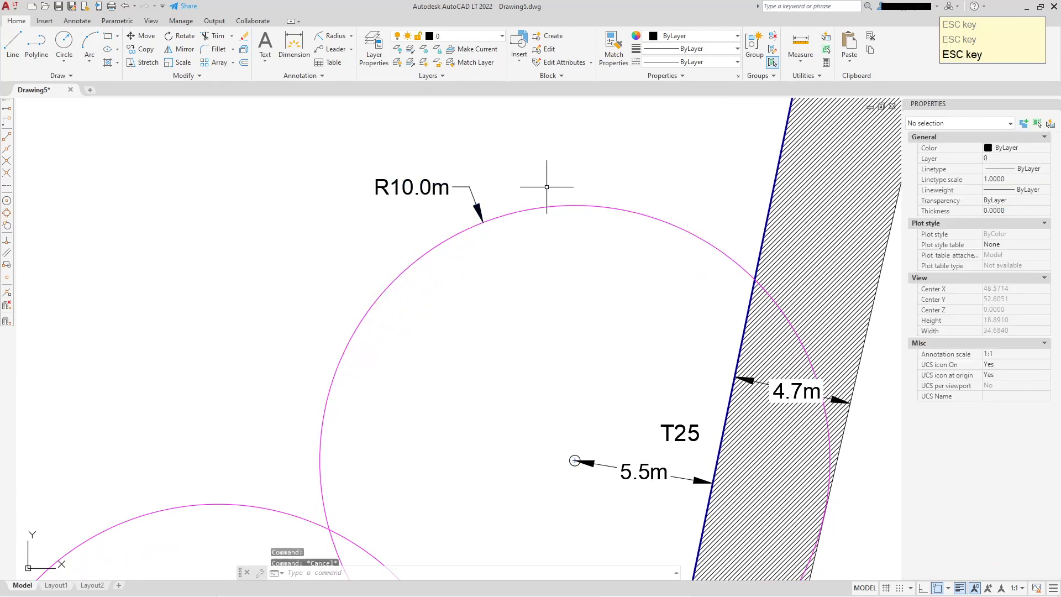
Add a diameter dimension to circle T25, placing its label to the upper left of the circle
middle_drag(523, 201, 569, 161)
scroll(568, 161, down, 4)
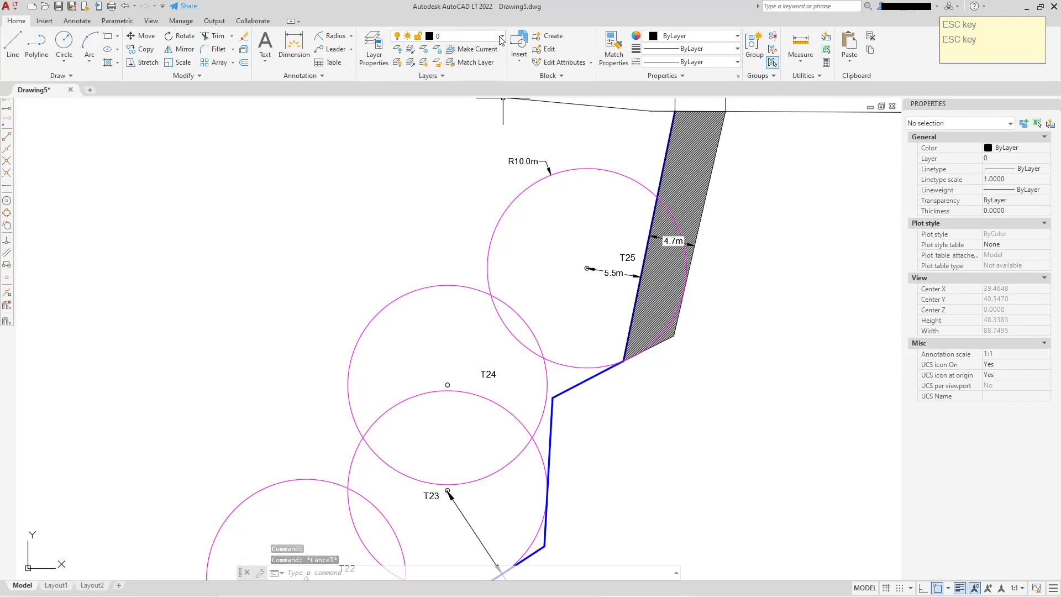
click(352, 36)
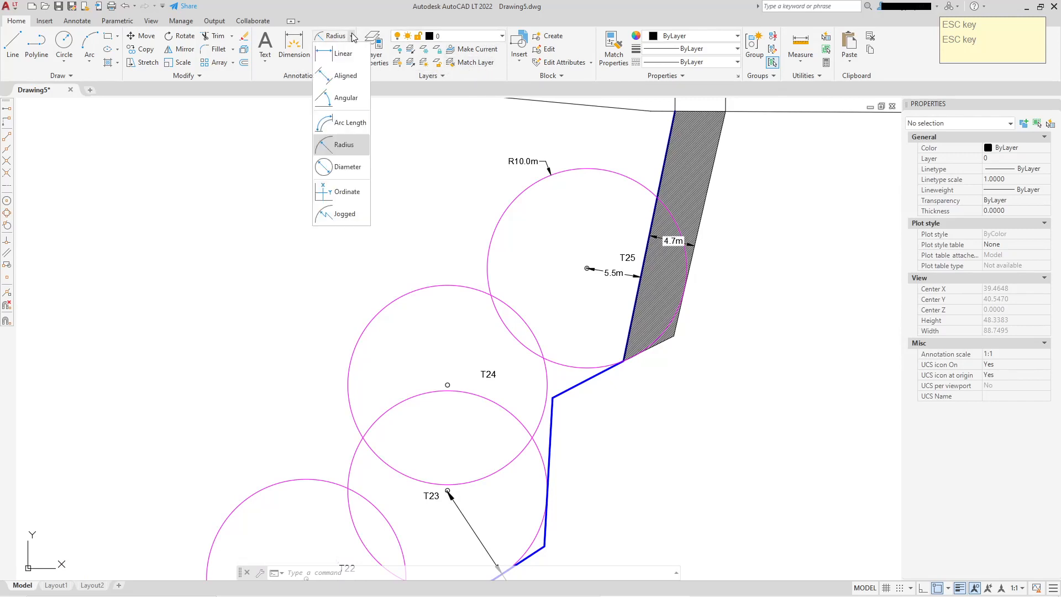
click(347, 166)
click(496, 224)
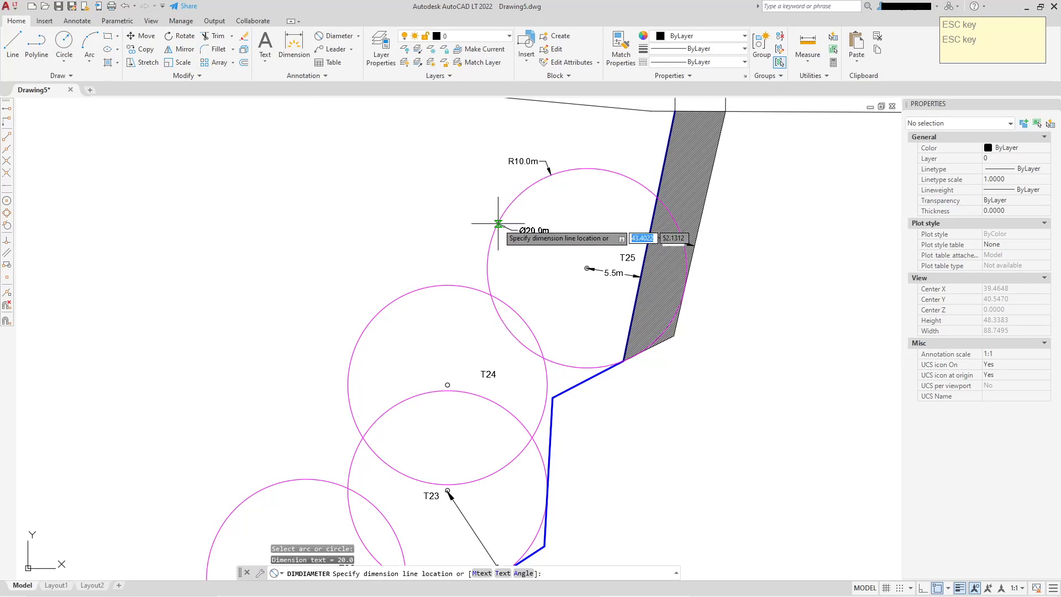
scroll(486, 199, up, 5)
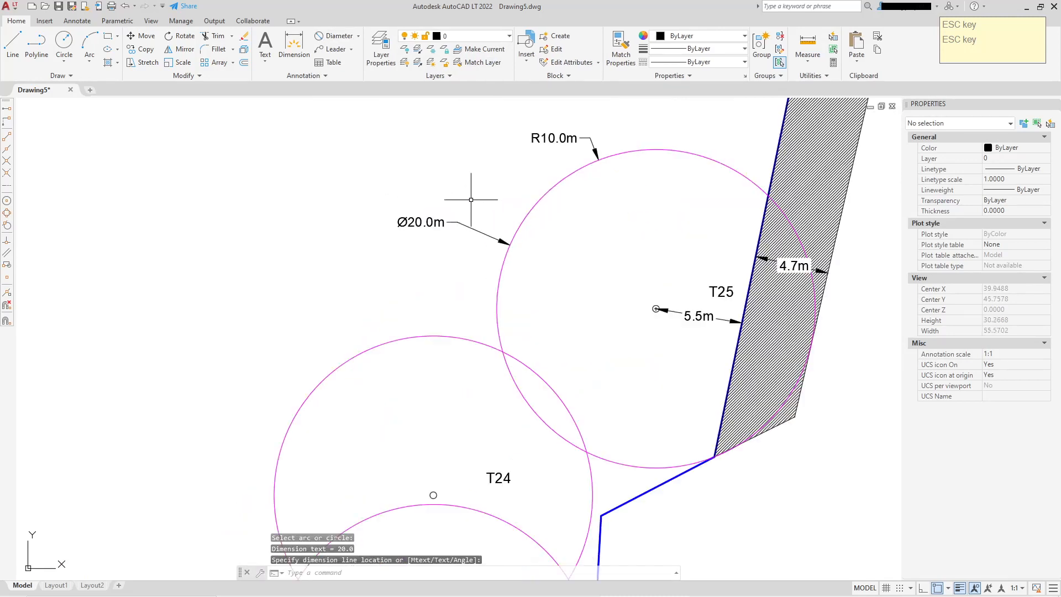
scroll(315, 250, down, 2)
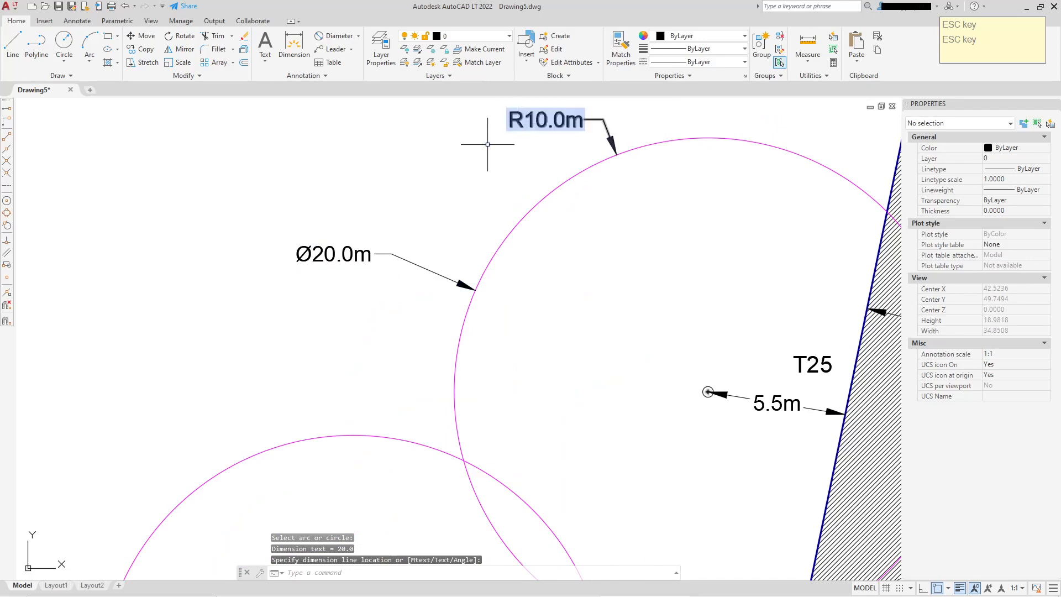
middle_drag(403, 208, 436, 263)
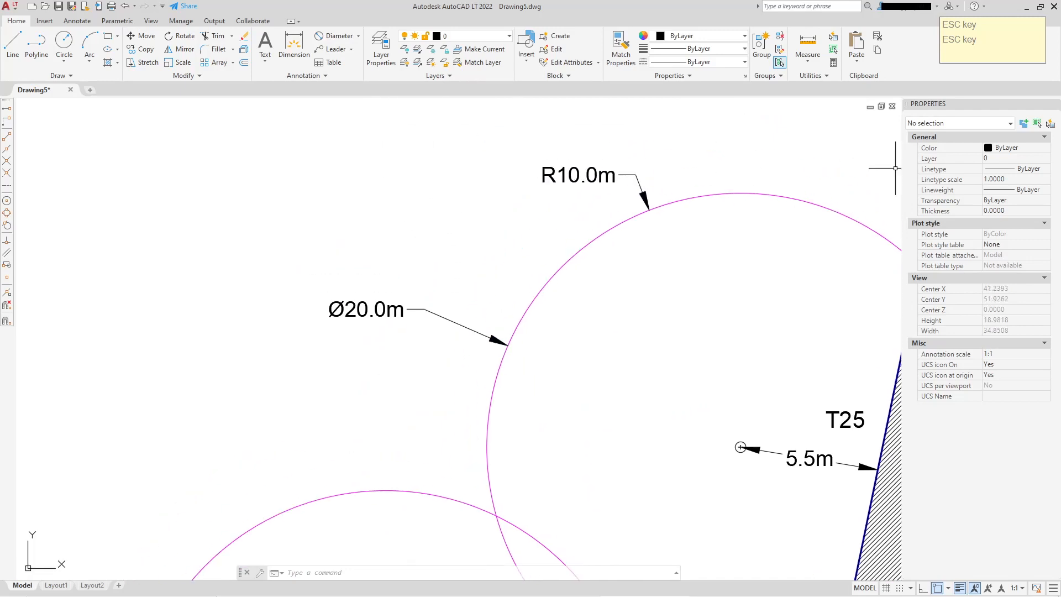
Undo the last two actions
key(ctrl+z)
key(ctrl+z)
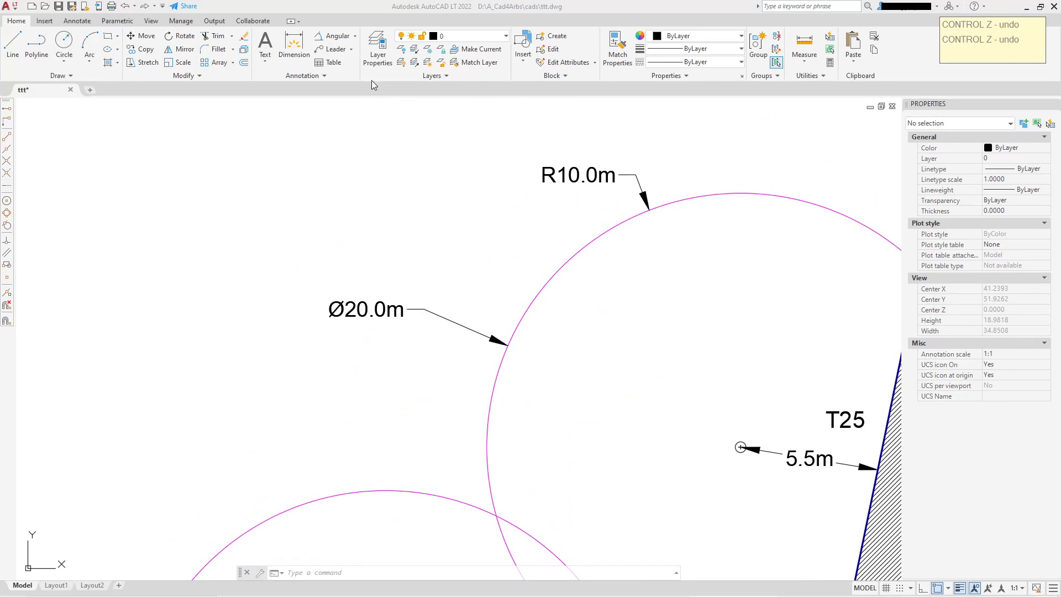
click(355, 37)
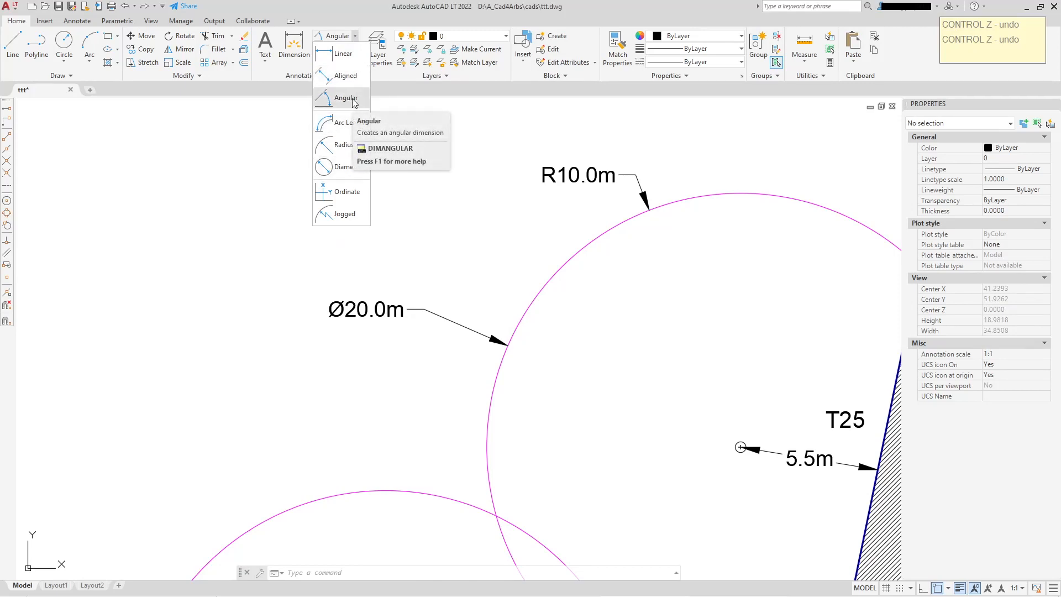
click(411, 126)
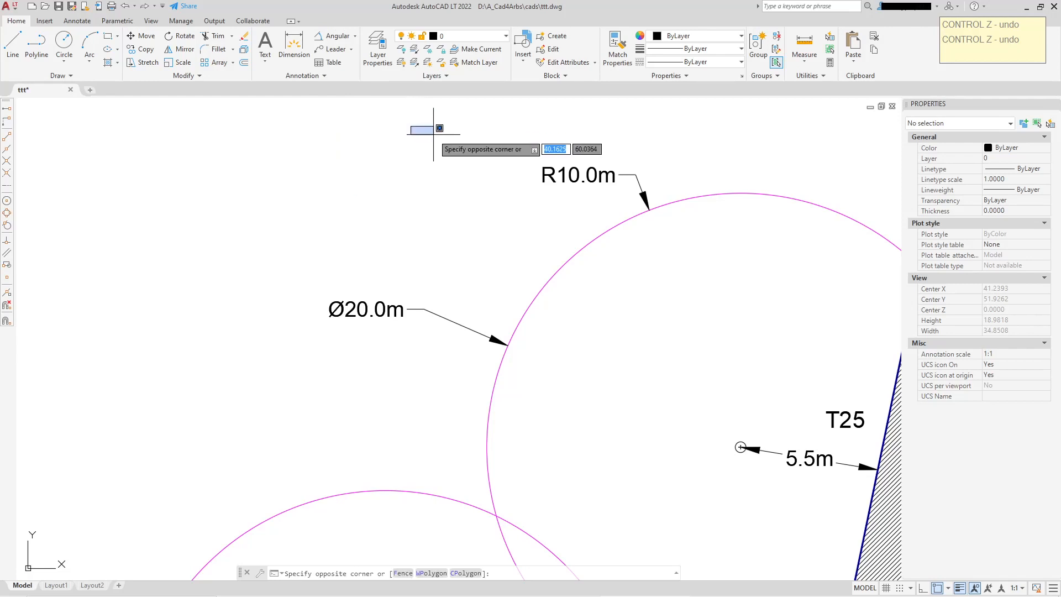
click(433, 129)
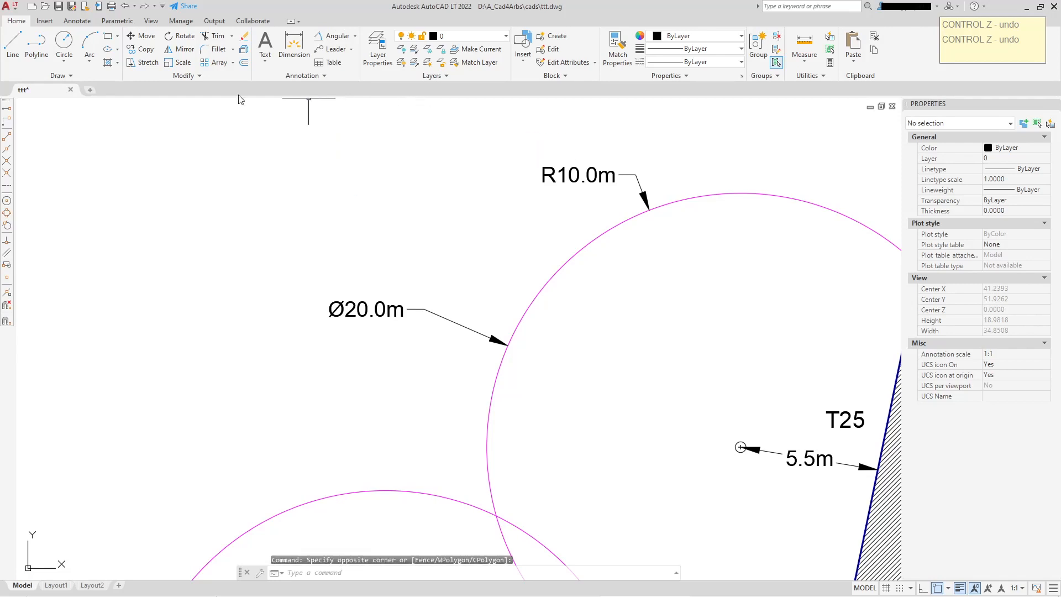
Draw two lines forming a V shape with its vertex at the bottom, in empty space left of the circles
click(14, 44)
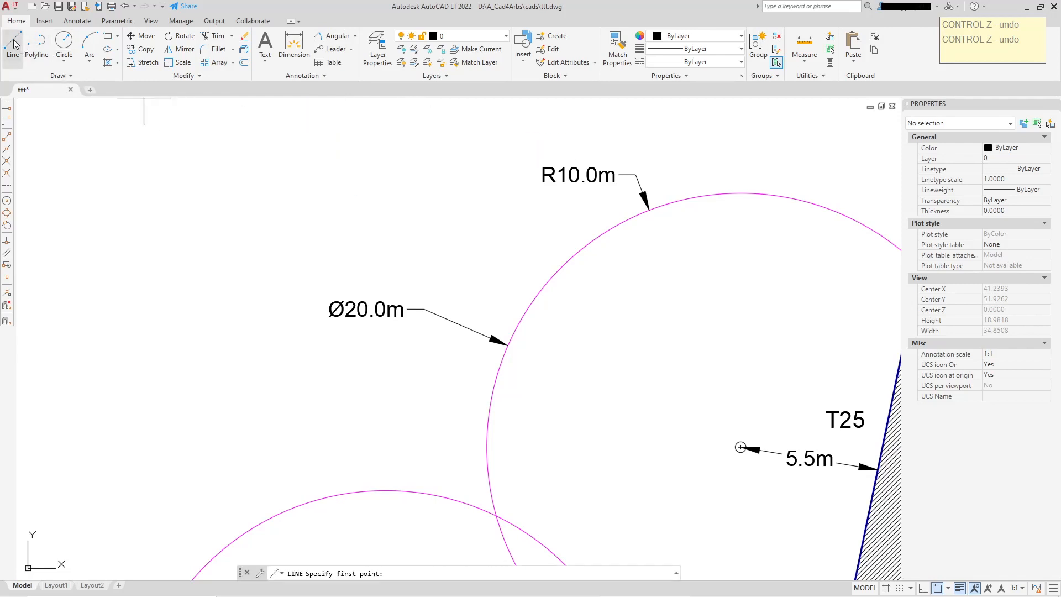
click(140, 143)
click(195, 310)
click(256, 142)
right_click(292, 157)
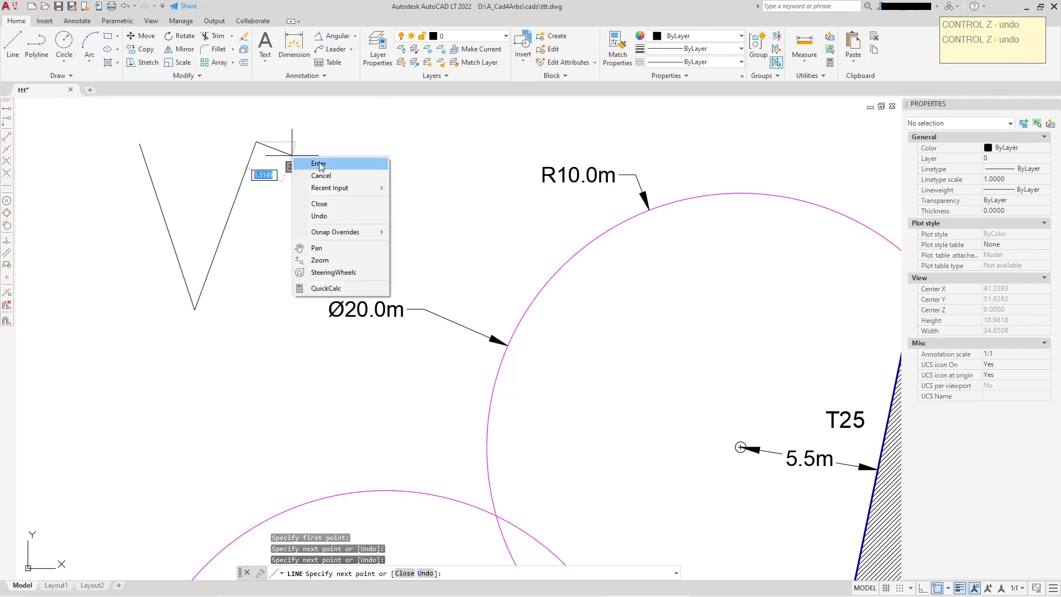
click(319, 164)
Add an angular dimension between the two lines of the V, placing the arc across the top opening
click(338, 36)
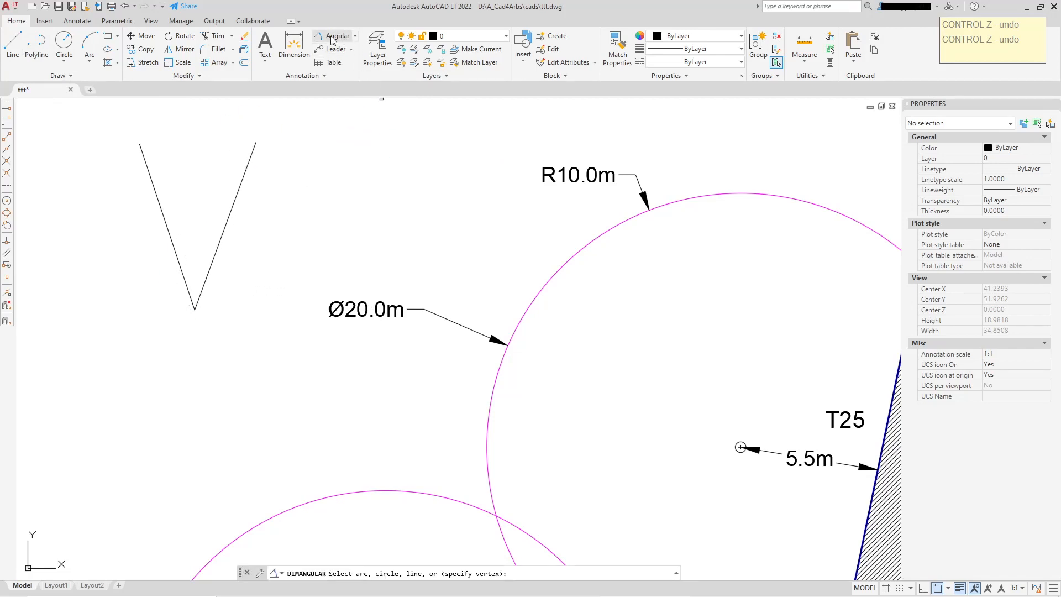
click(152, 178)
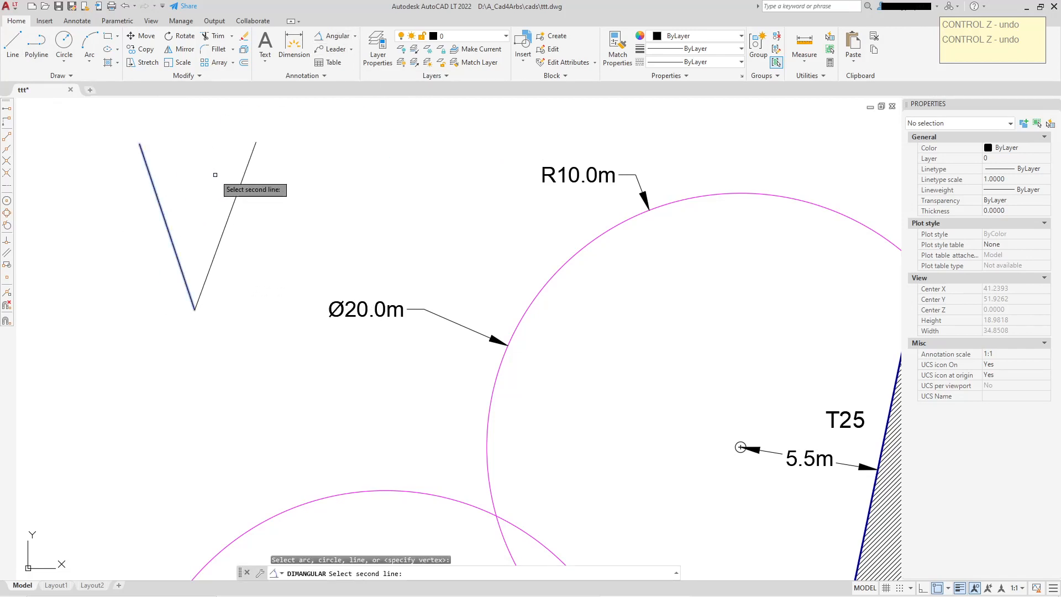
click(241, 183)
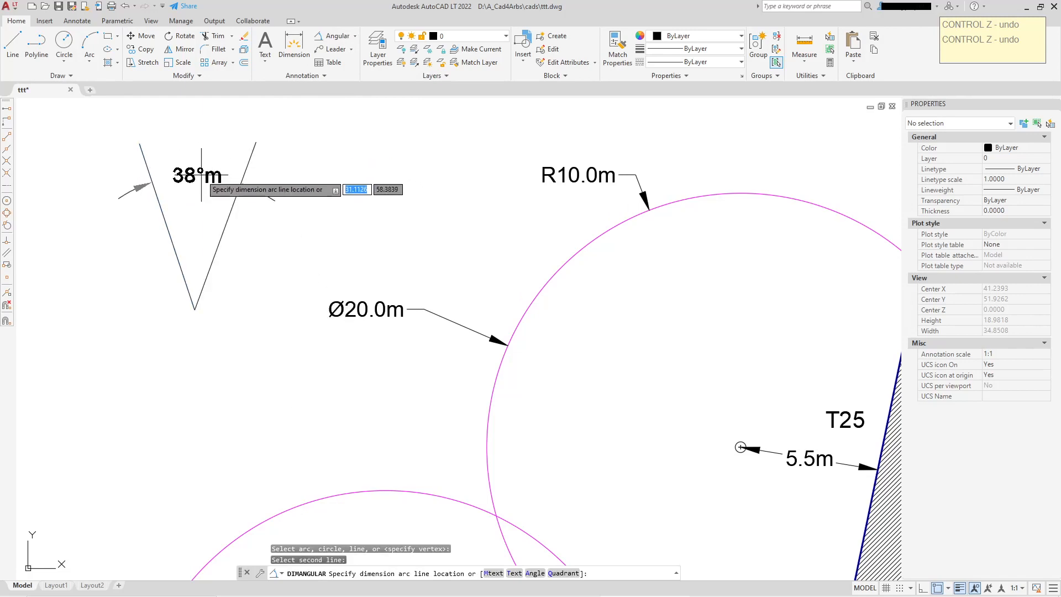
click(200, 138)
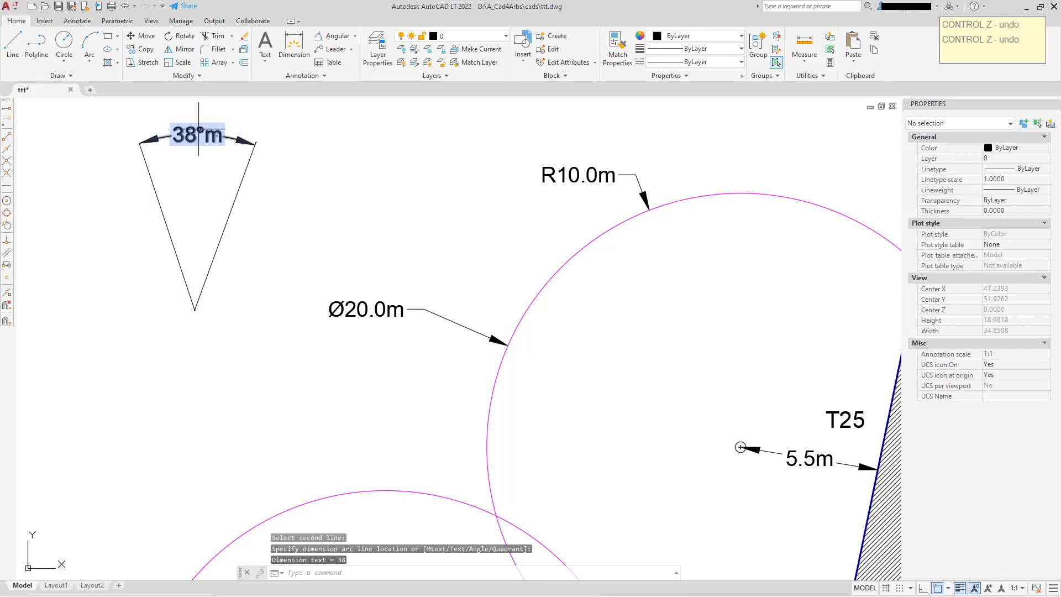
Remove the dimension suffix from the 38° angular dimension so it shows only degrees
click(197, 134)
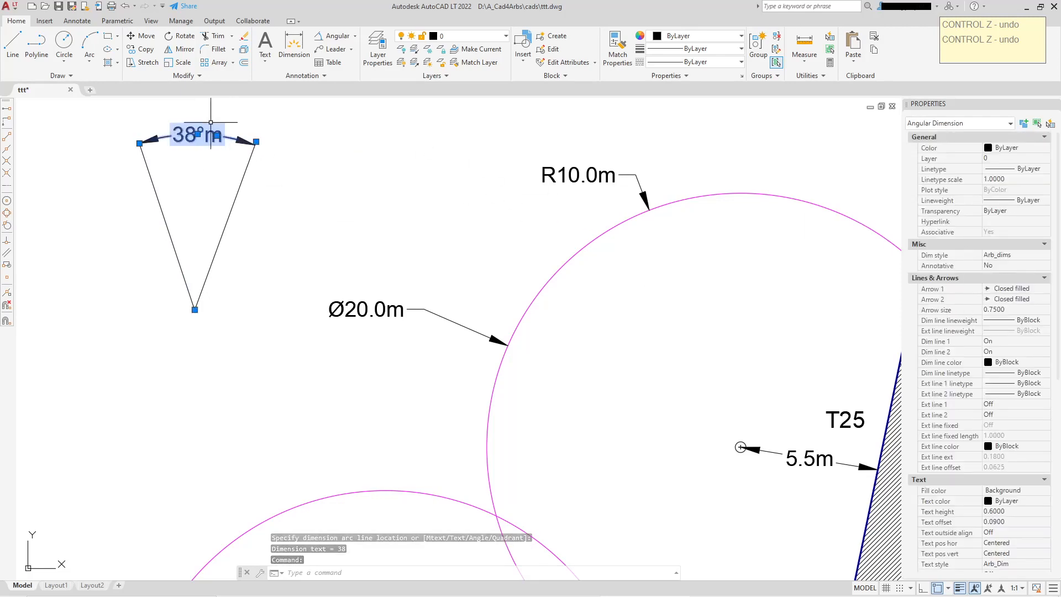
scroll(212, 133, up, 2)
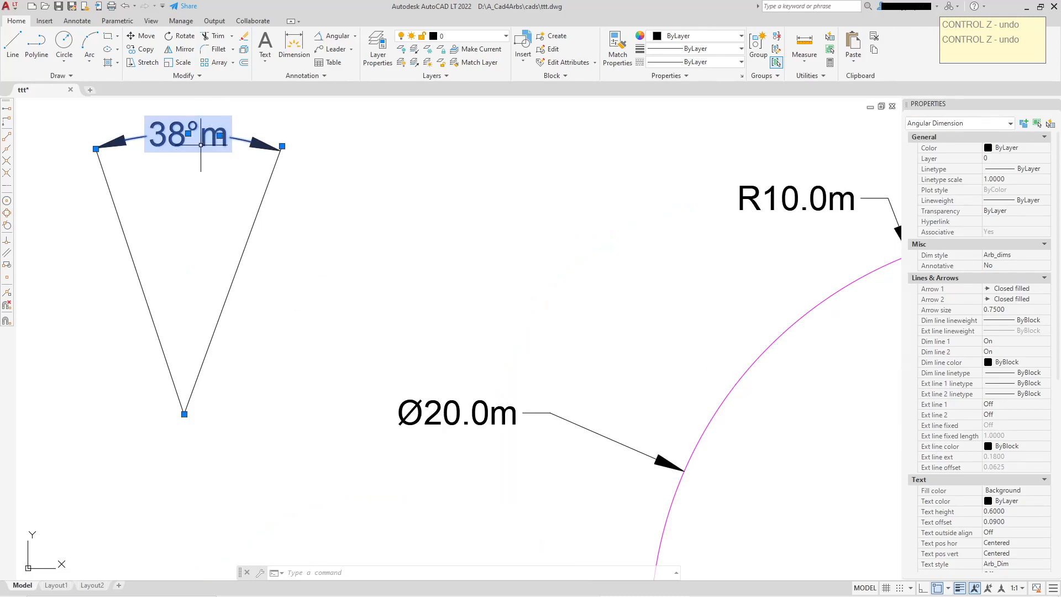
scroll(980, 429, down, 2)
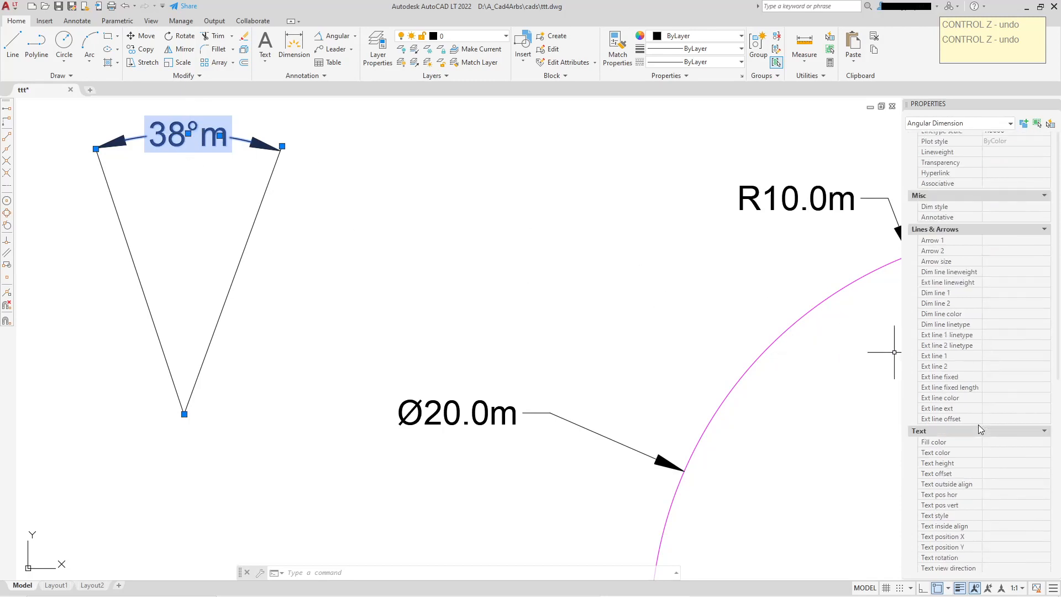
scroll(979, 429, down, 6)
scroll(999, 368, down, 5)
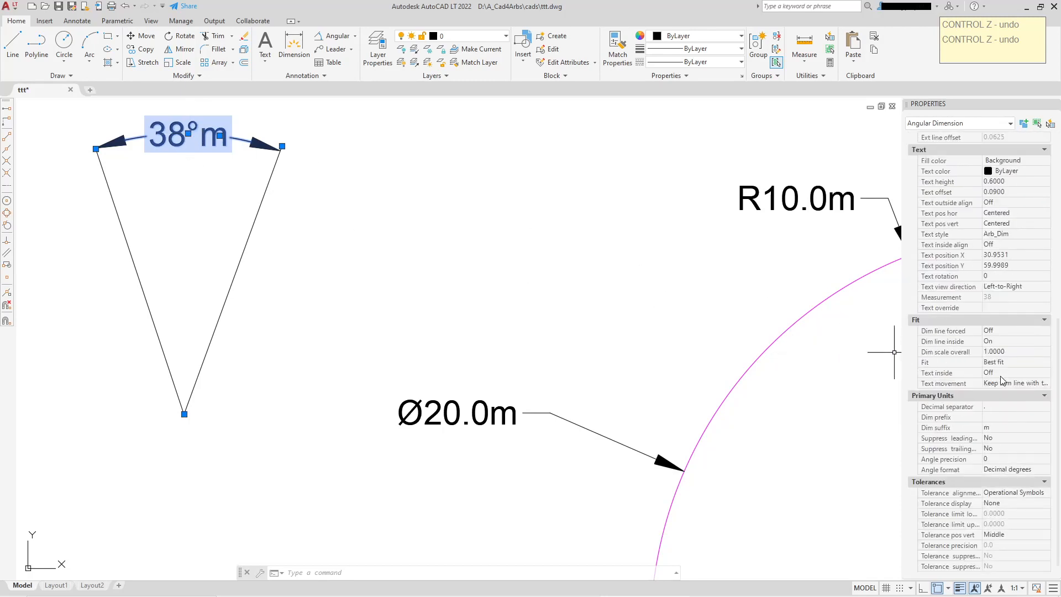
click(998, 428)
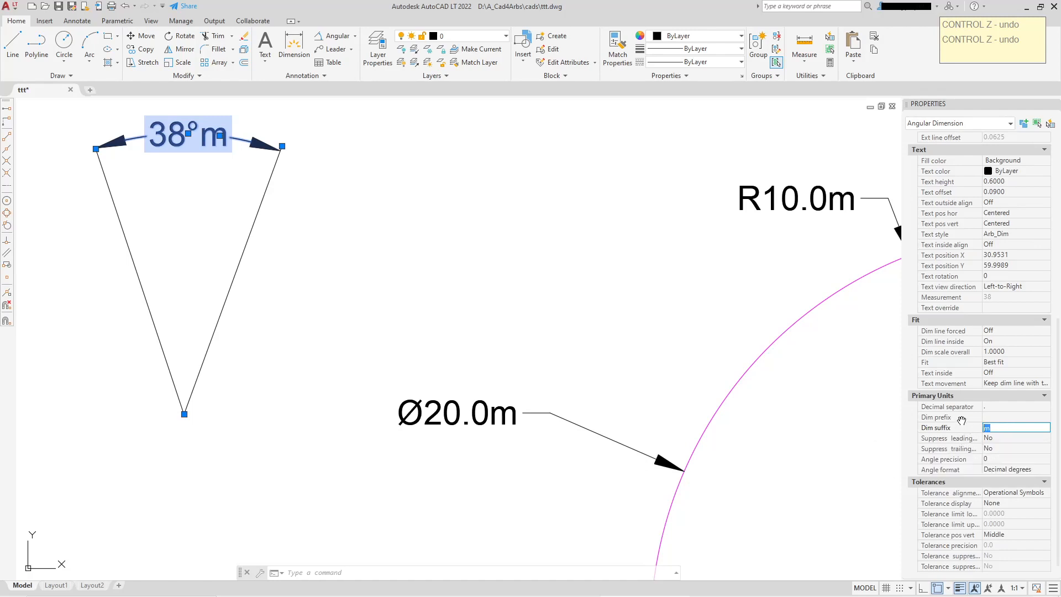
key(Delete)
click(551, 281)
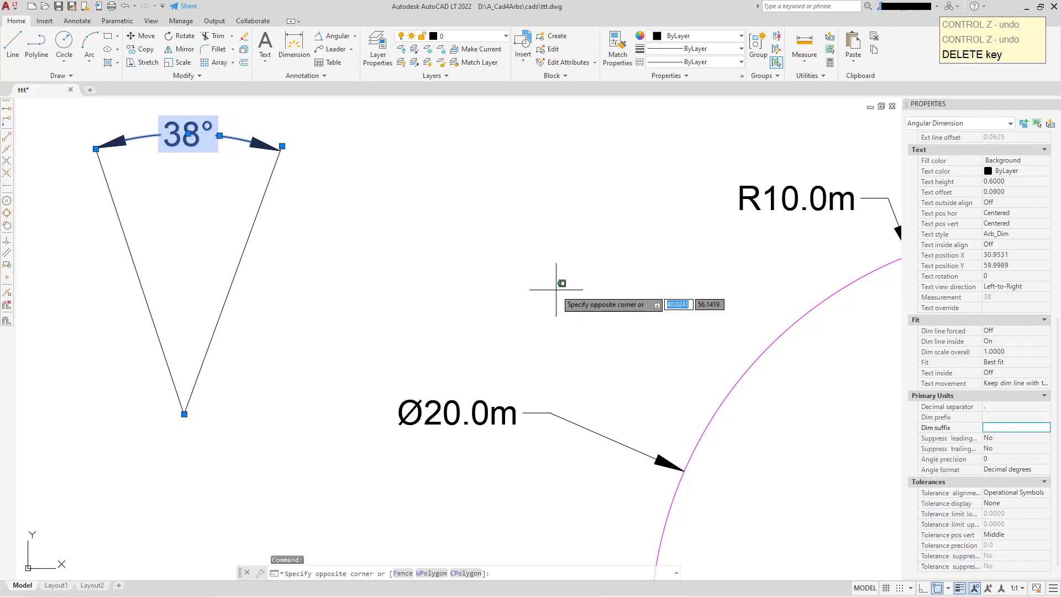
key(Escape)
scroll(398, 265, down, 2)
scroll(305, 209, up, 2)
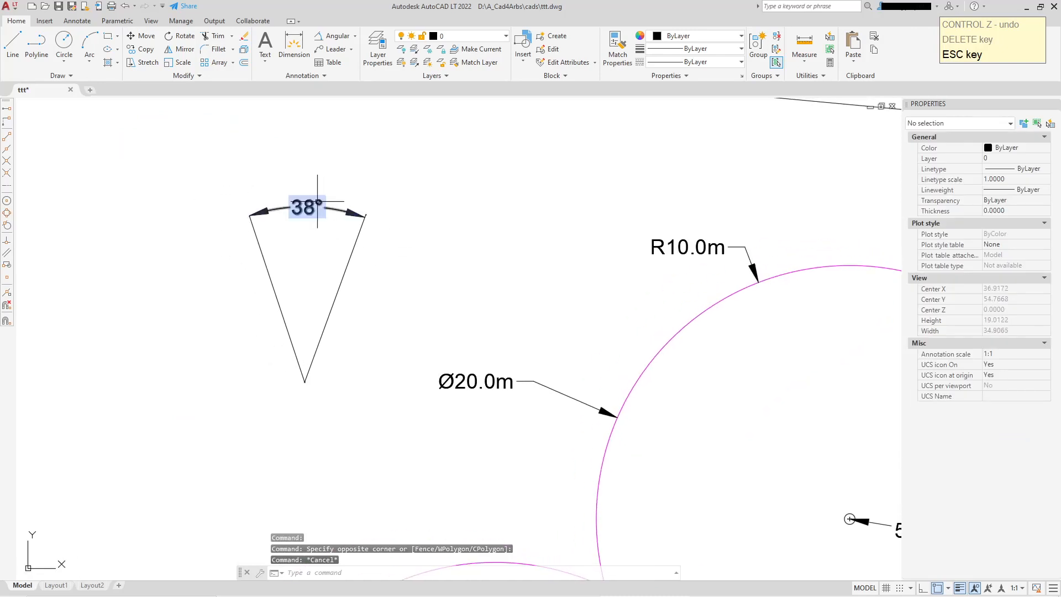
scroll(419, 261, down, 6)
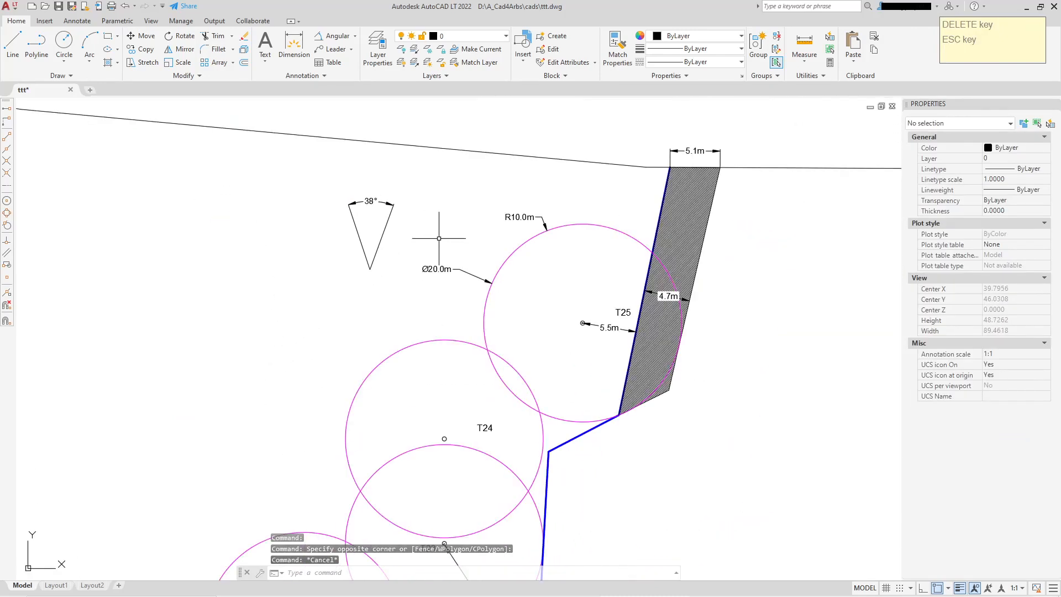
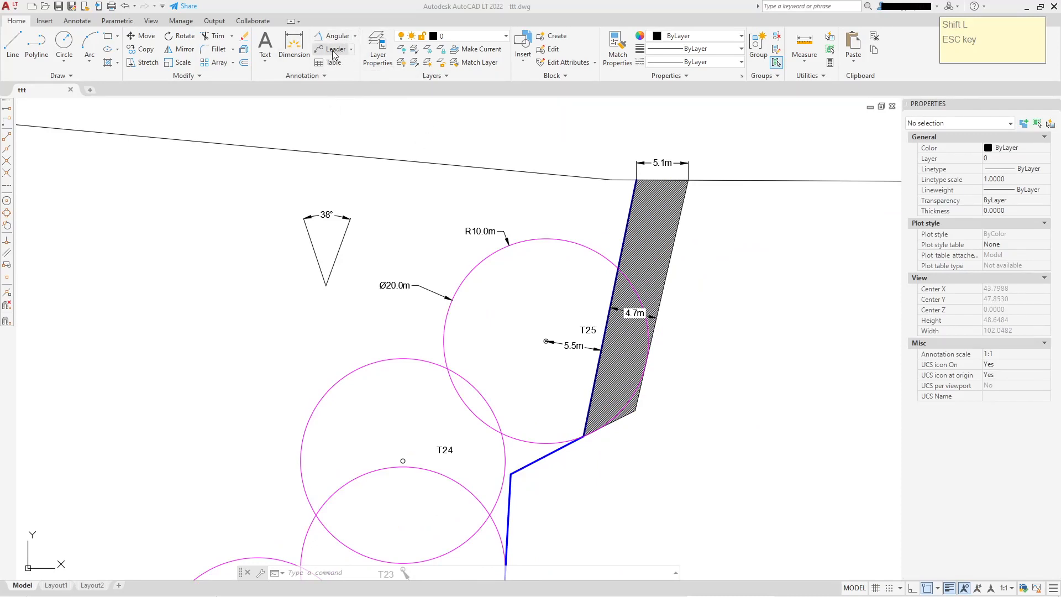
Create a new multileader style named Arb_leader, starting from Standard
click(330, 74)
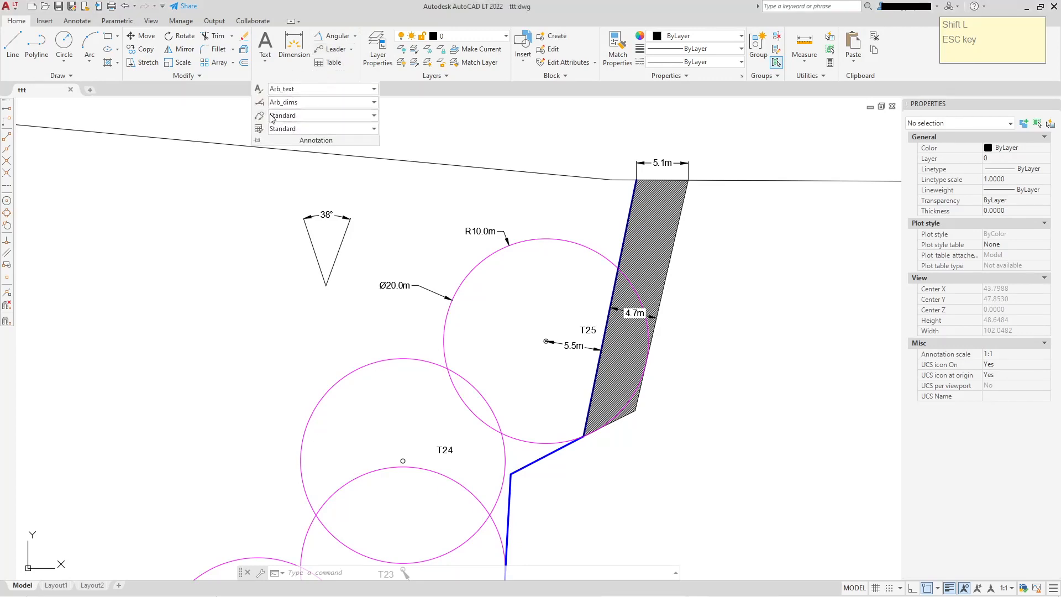
click(360, 118)
click(323, 180)
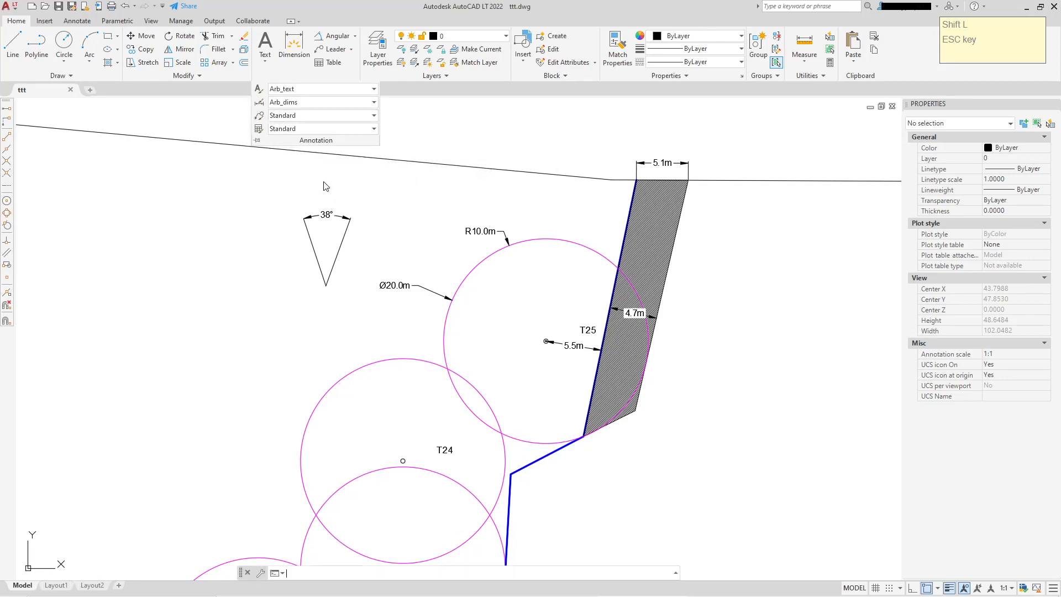
click(630, 273)
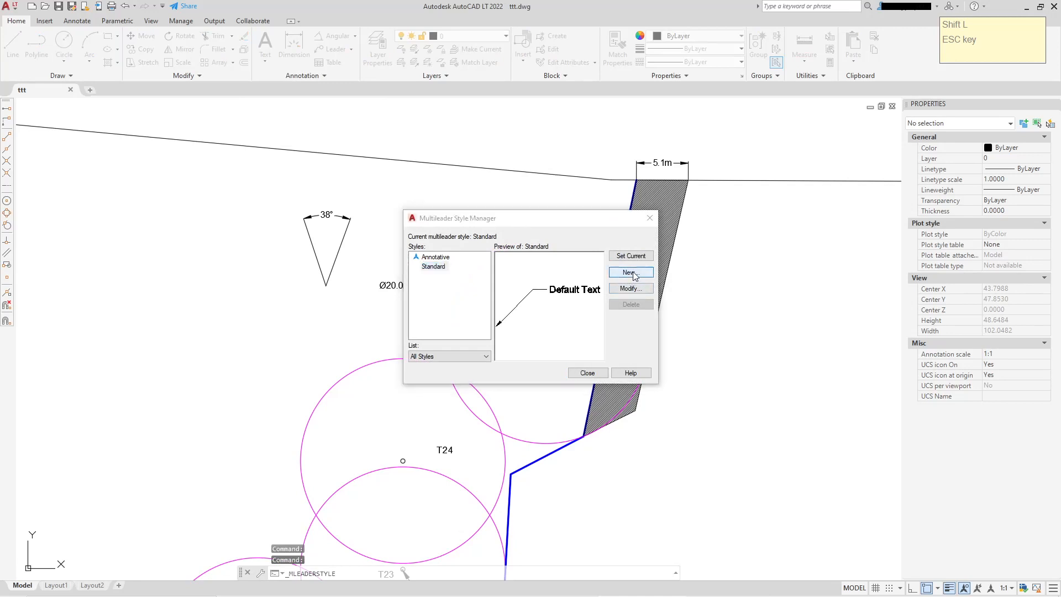
text(A)
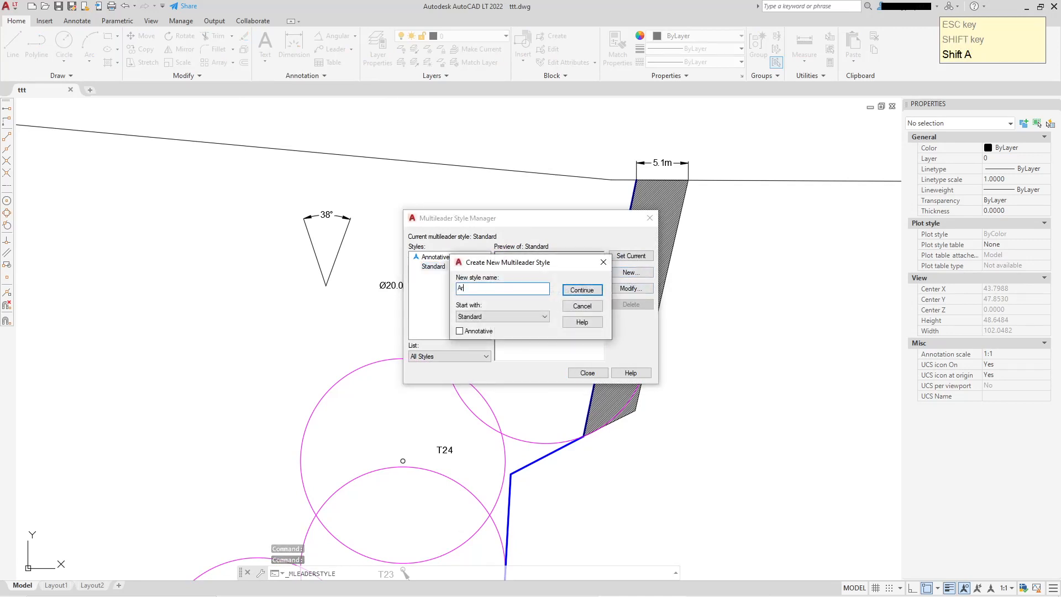
text(rb_leader)
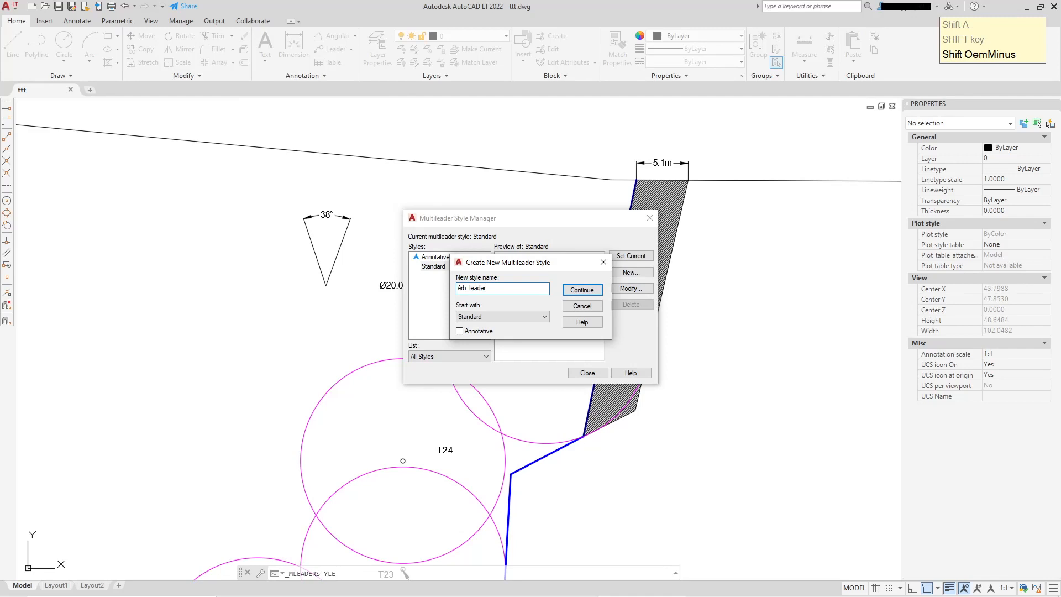
click(583, 290)
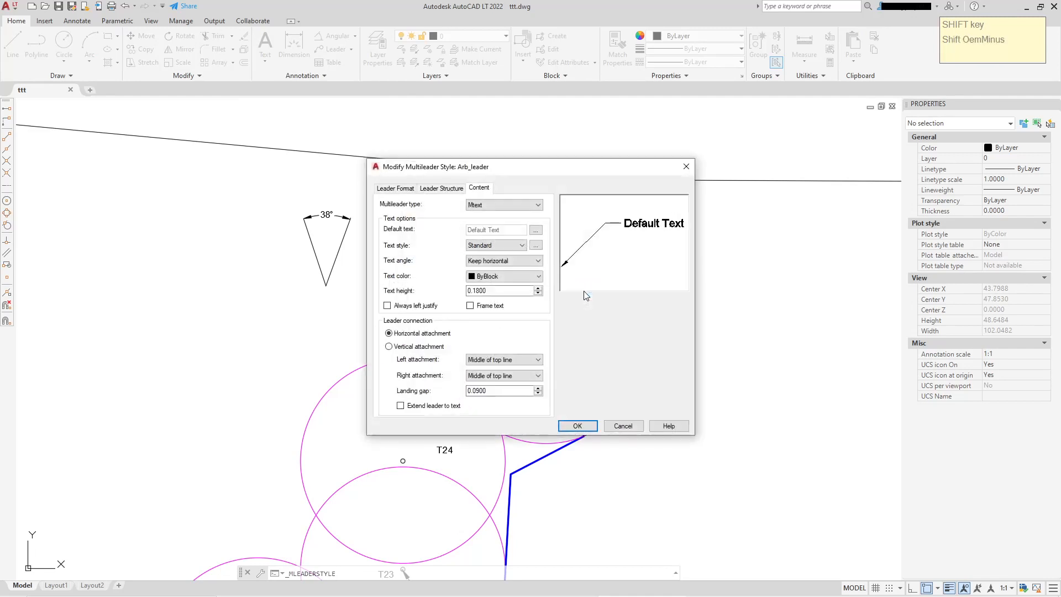
Set the Arb_leader style's leader color to ByBlock, arrowhead size to 1 and landing distance to 1
click(402, 189)
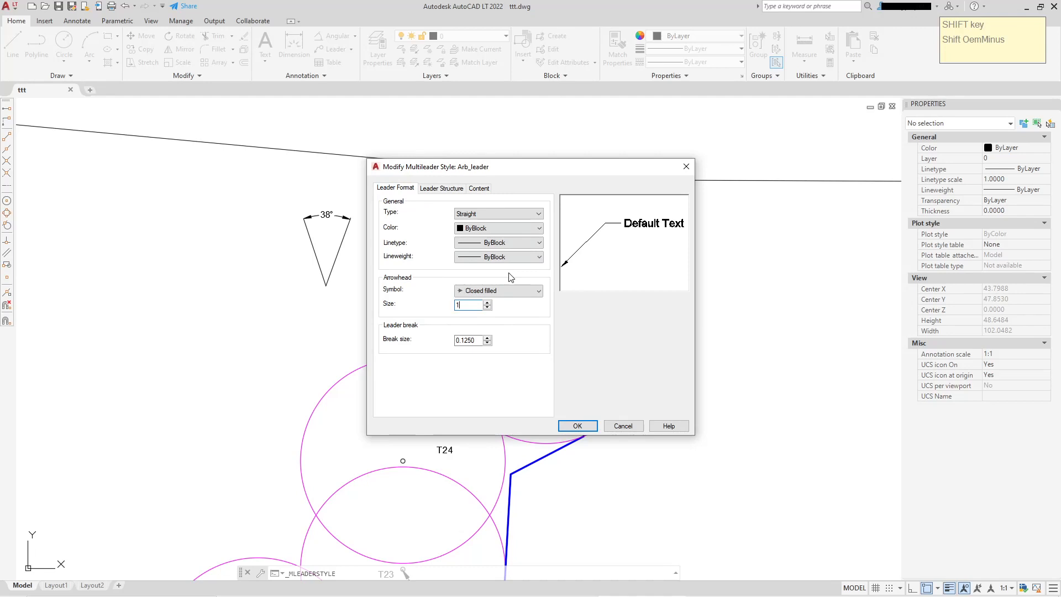
click(539, 228)
click(515, 239)
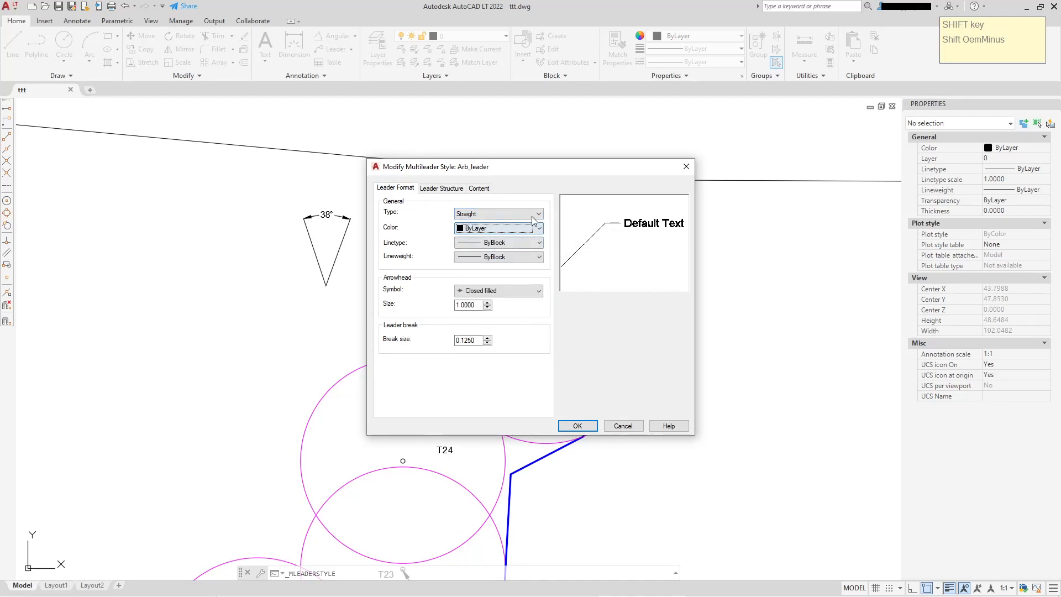
click(442, 188)
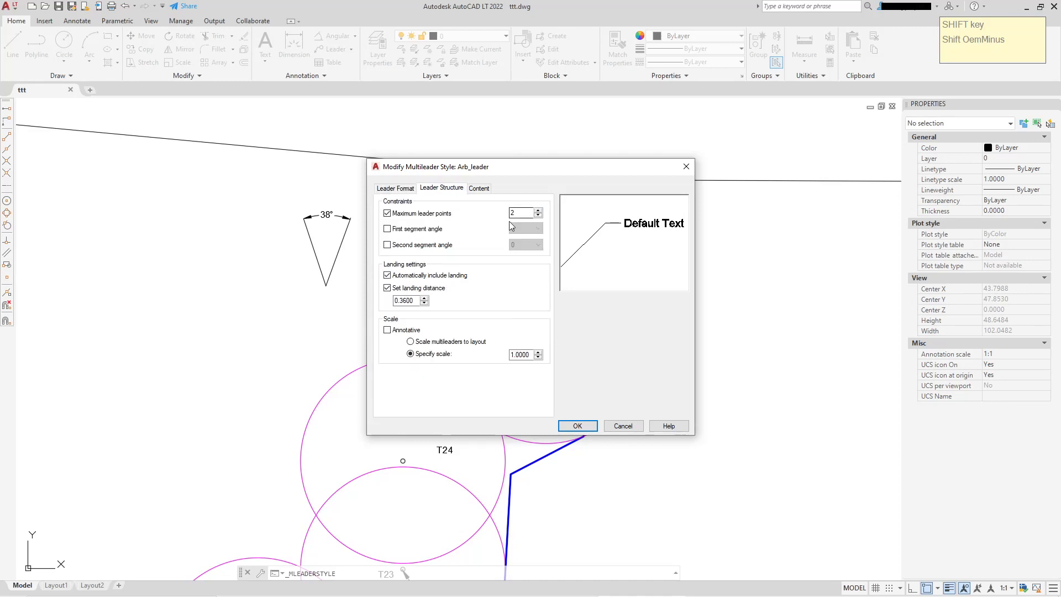
click(418, 299)
Set the Arb_leader content to Mtext with text style Arb_Dim and text height 1, then save and close the style manager
click(478, 189)
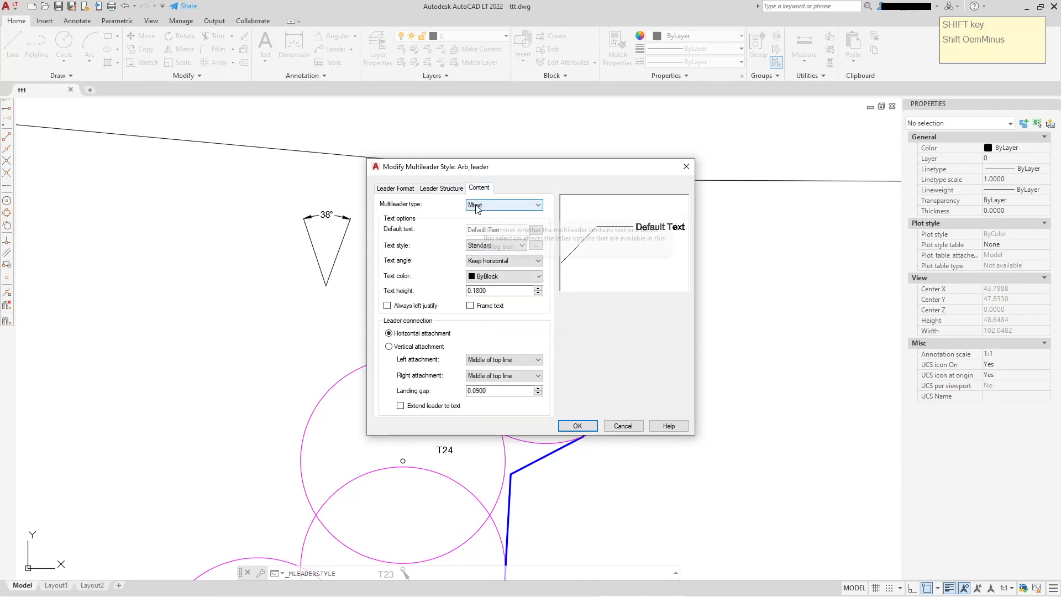
click(539, 206)
click(540, 207)
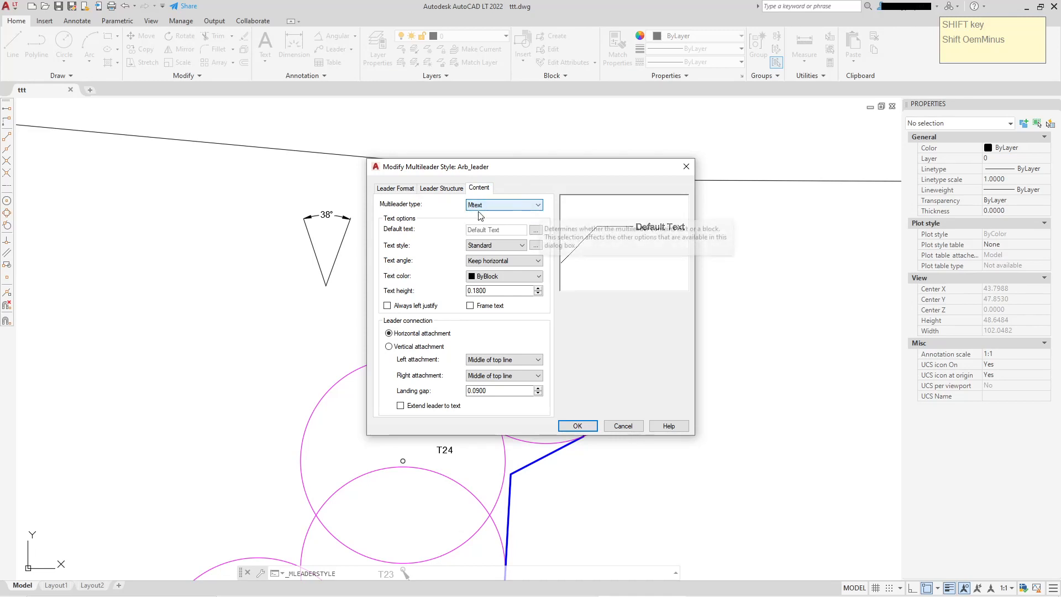
click(523, 245)
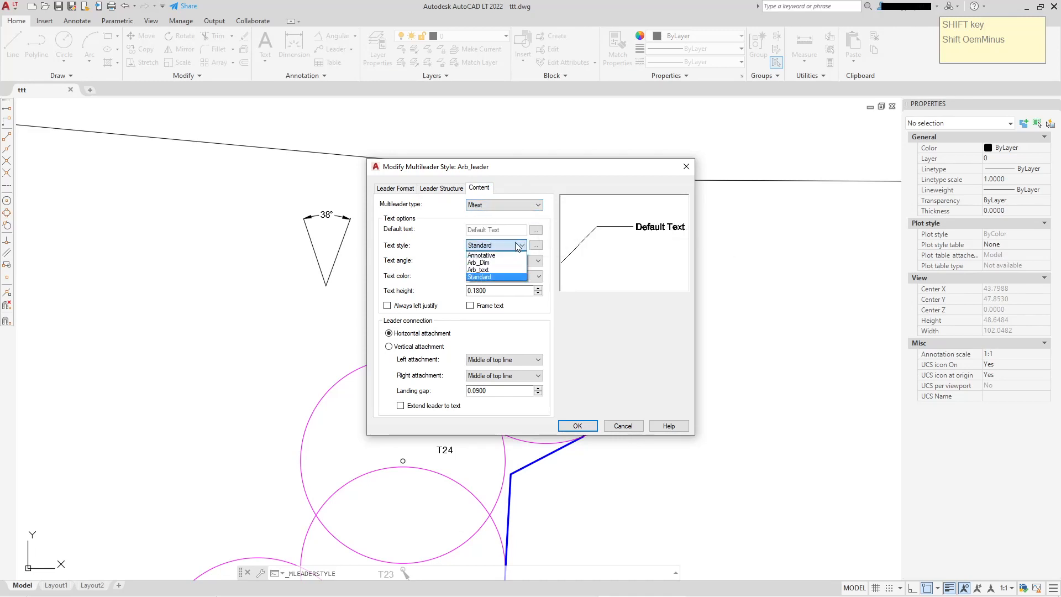
click(480, 263)
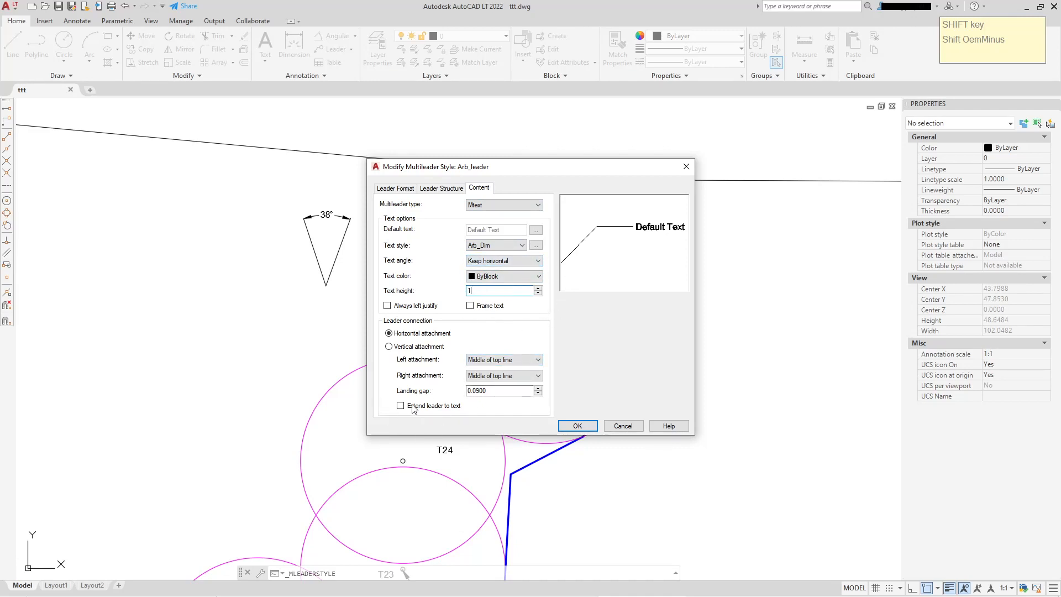
click(575, 427)
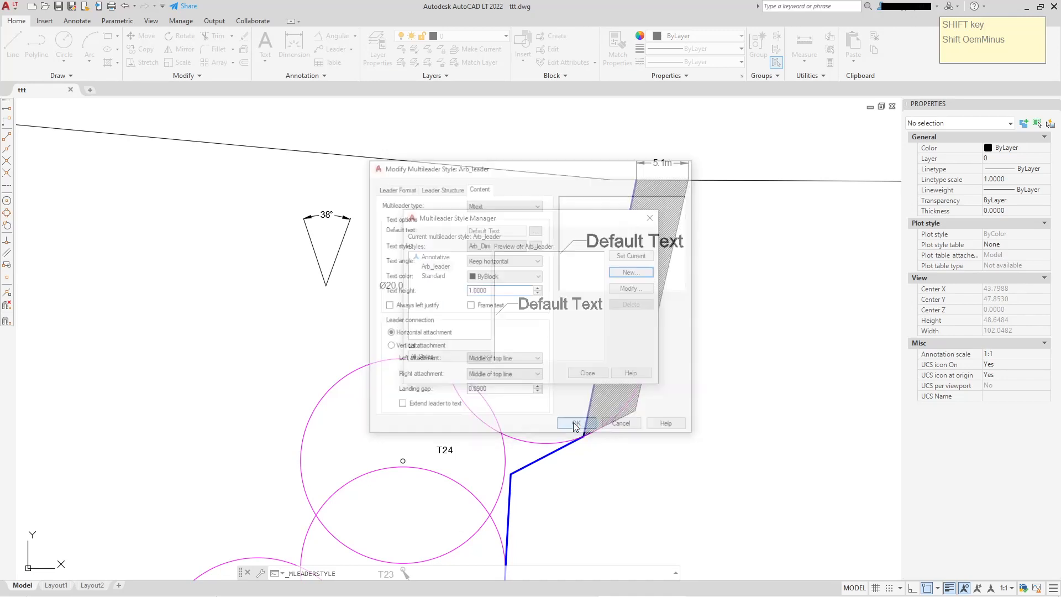
click(588, 373)
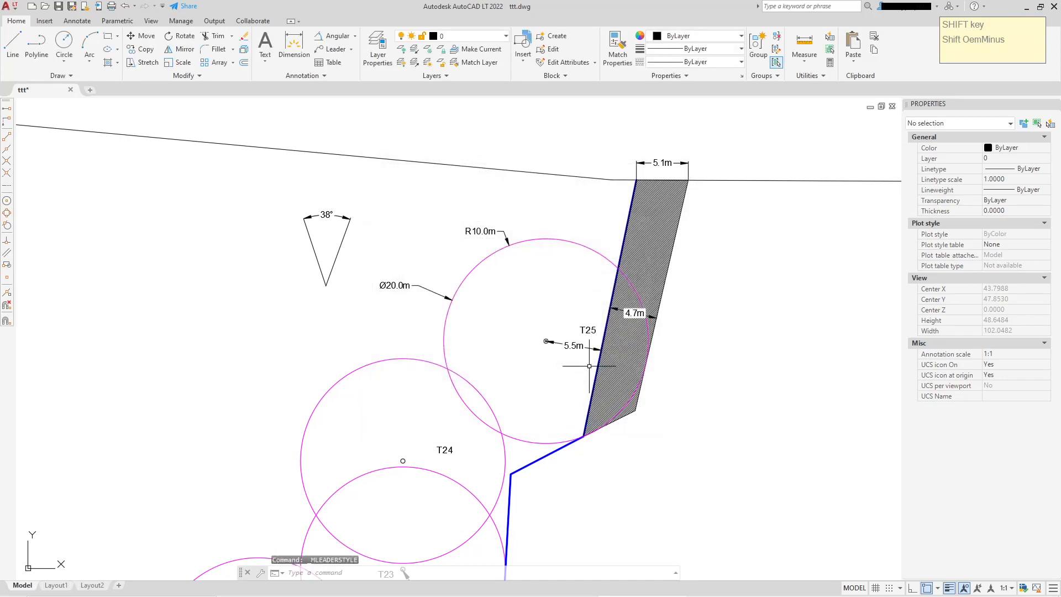
click(321, 76)
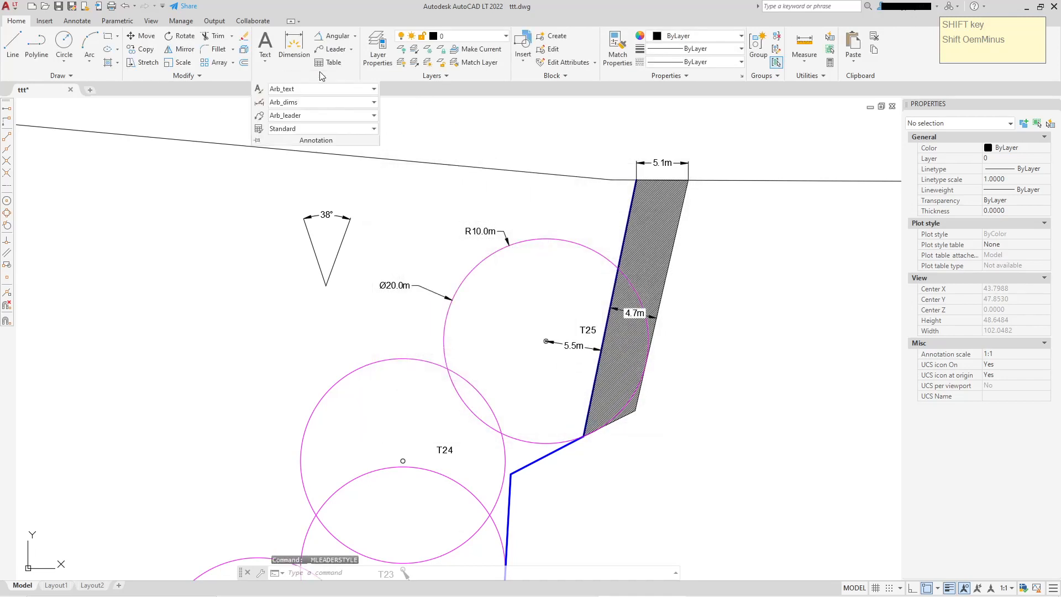
click(489, 130)
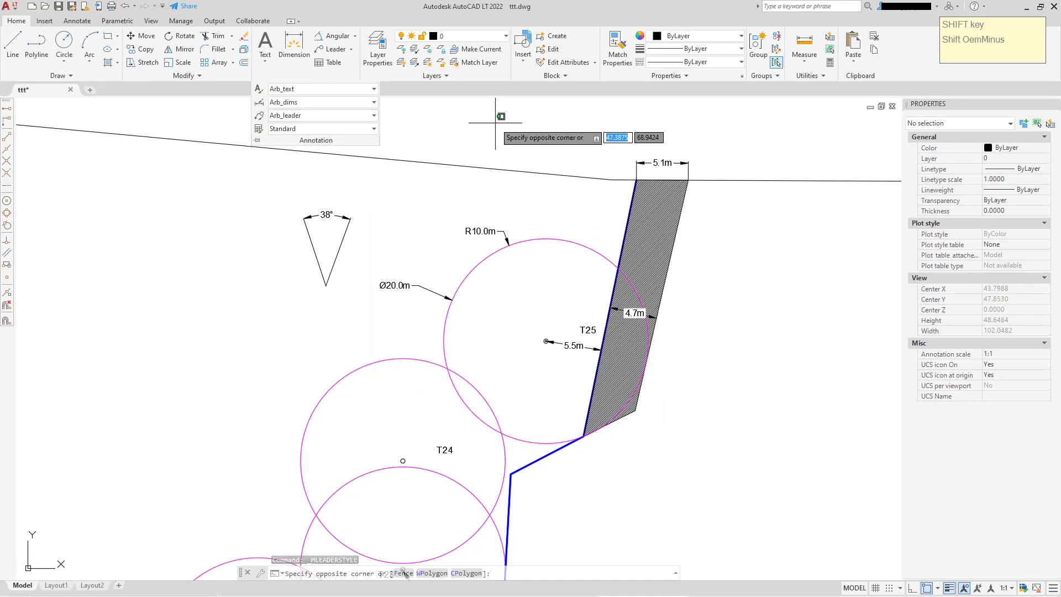
key(Escape)
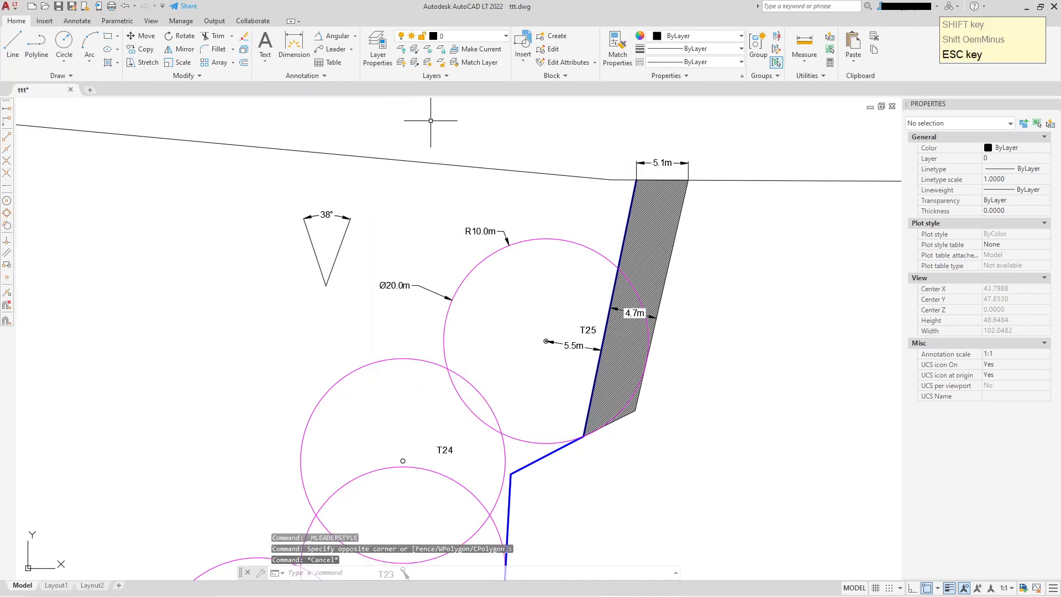
Add a multileader pointing at the blue fence line between T24 and T23, labelled "Tree Protective Fencing"
click(333, 49)
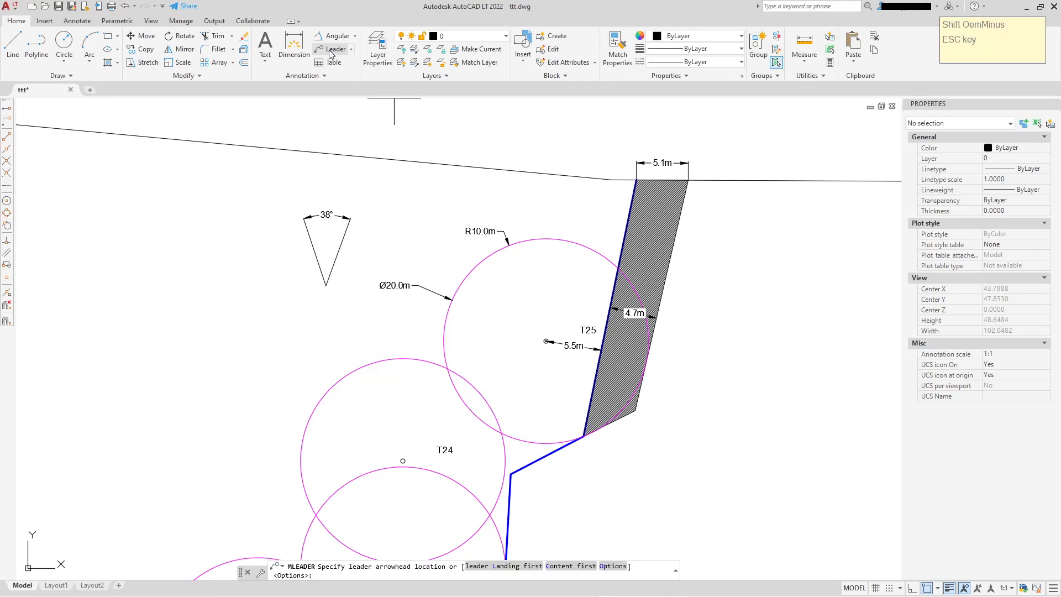
middle_drag(482, 314, 473, 191)
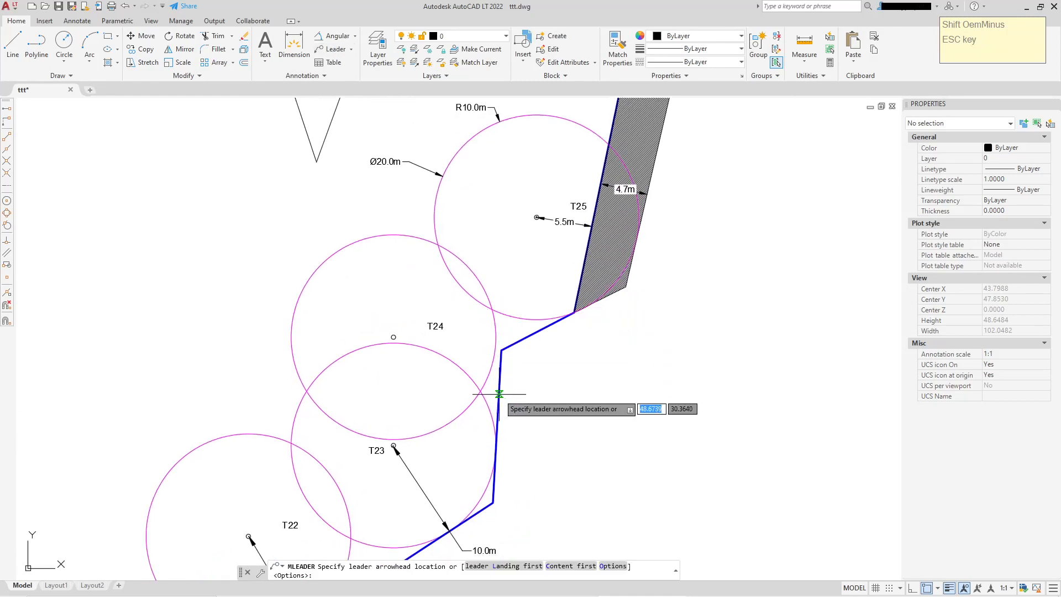
scroll(499, 394, up, 4)
click(488, 399)
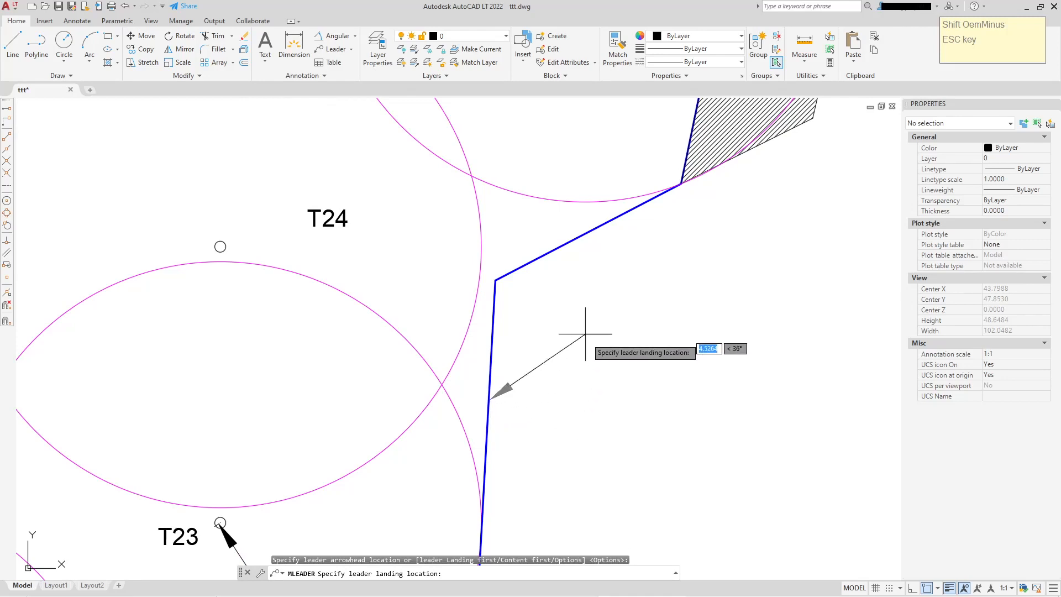
click(603, 330)
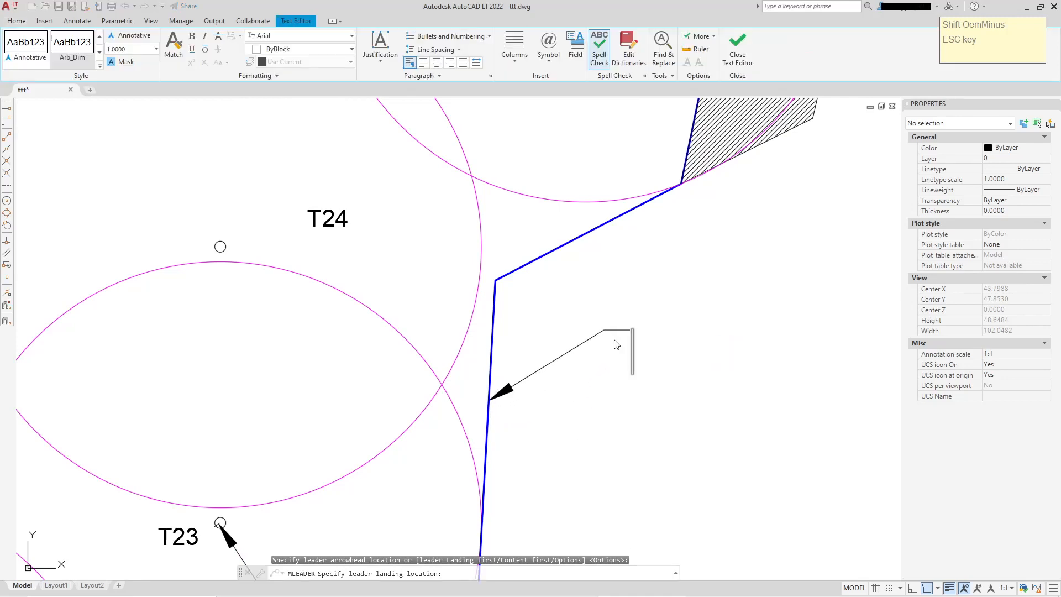
text(Tr)
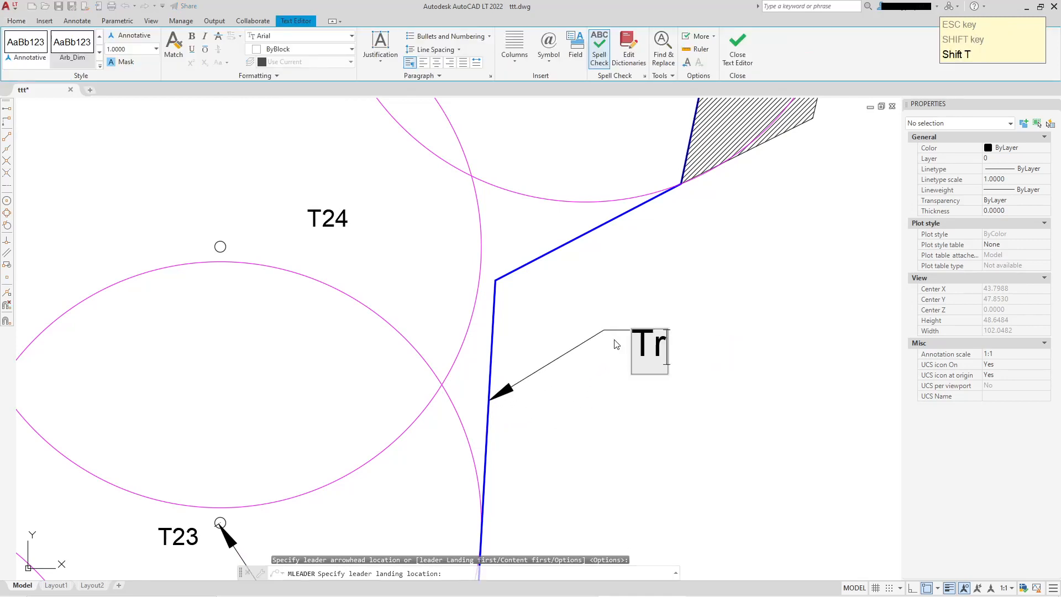
text(ee Fe)
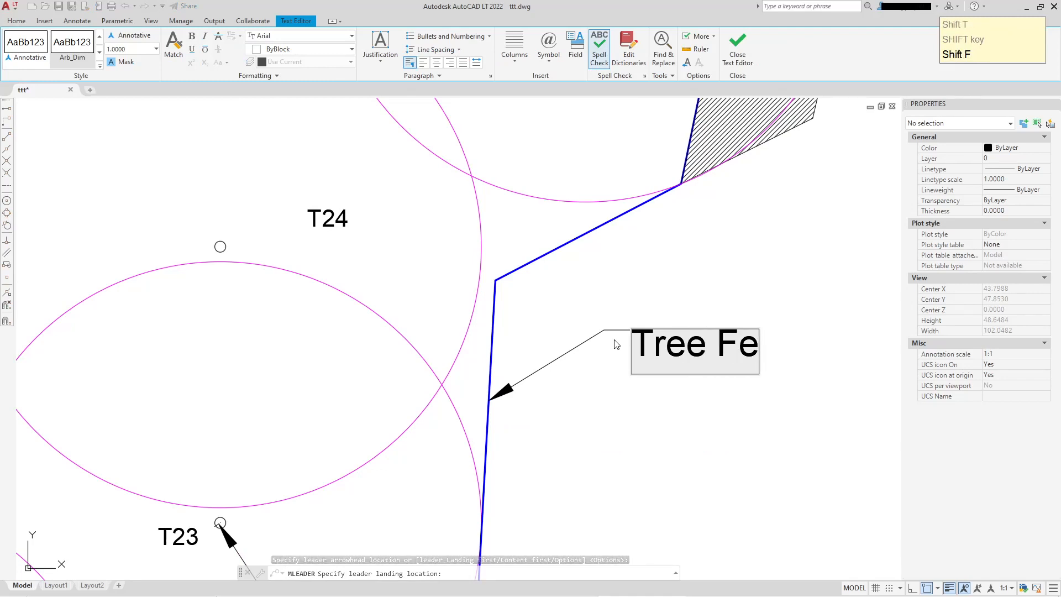
text(ncin)
key(BackSpace)
key(BackSpace)
key(BackSpace)
key(BackSpace)
key(BackSpace)
key(BackSpace)
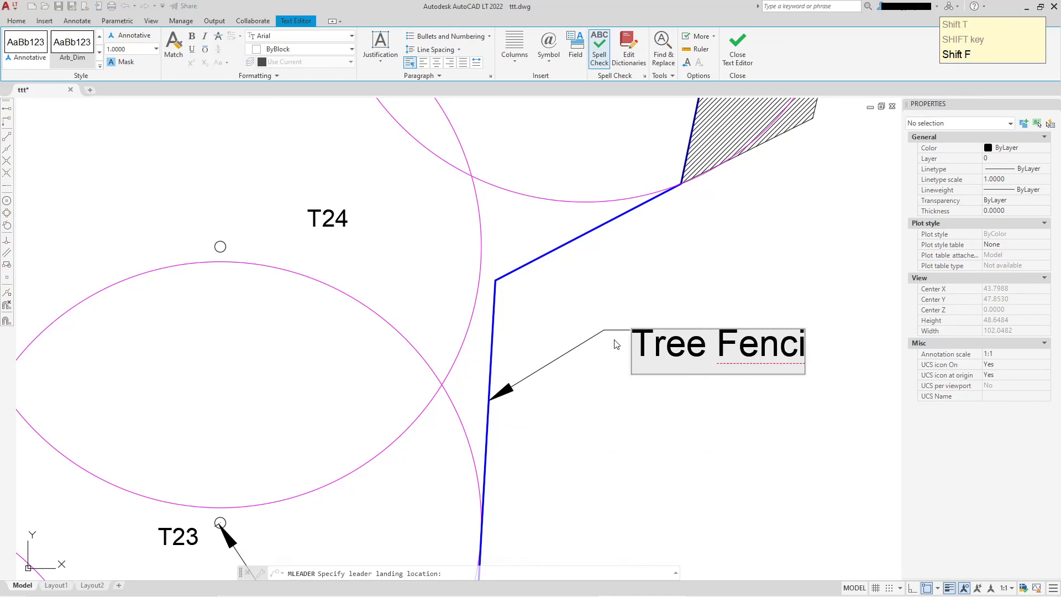
text(P)
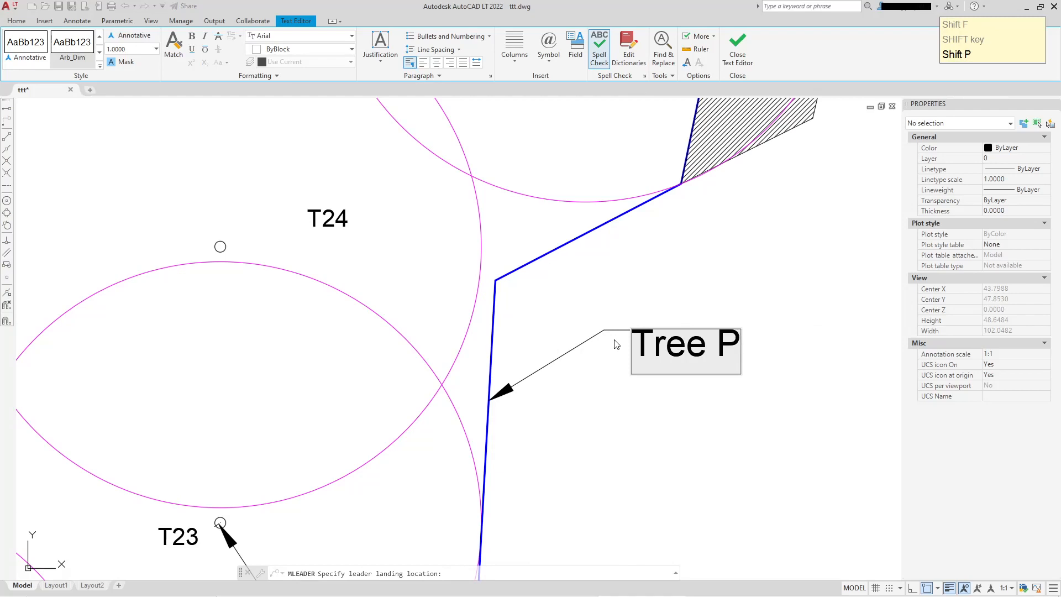
text(rotect)
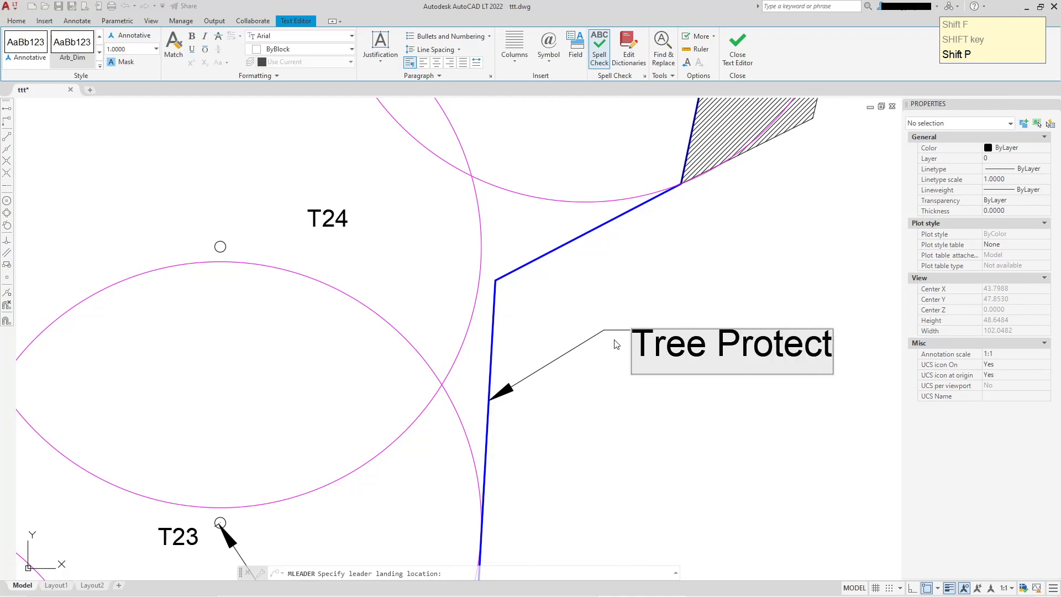
text(ive Fenci)
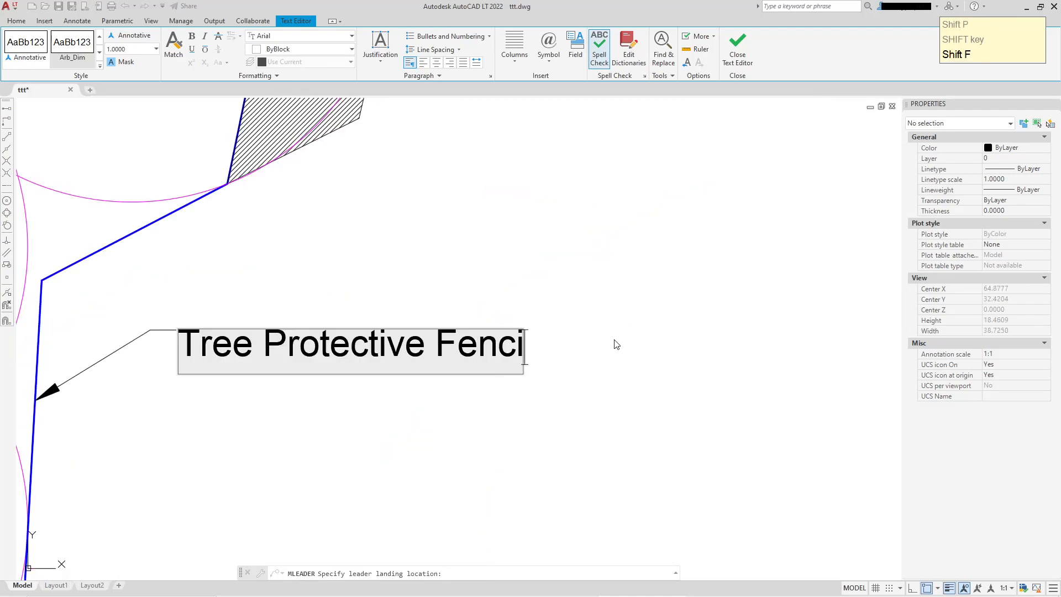
text(ng)
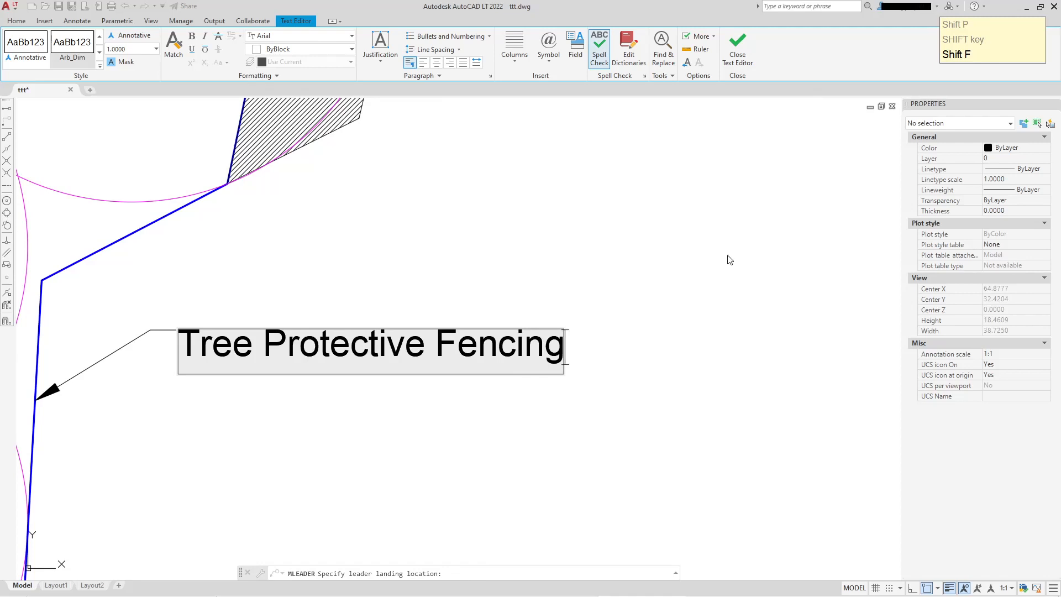
click(736, 55)
Try to lengthen the leader's landing by stretching its grip
scroll(633, 238, down, 2)
middle_drag(487, 272, 592, 261)
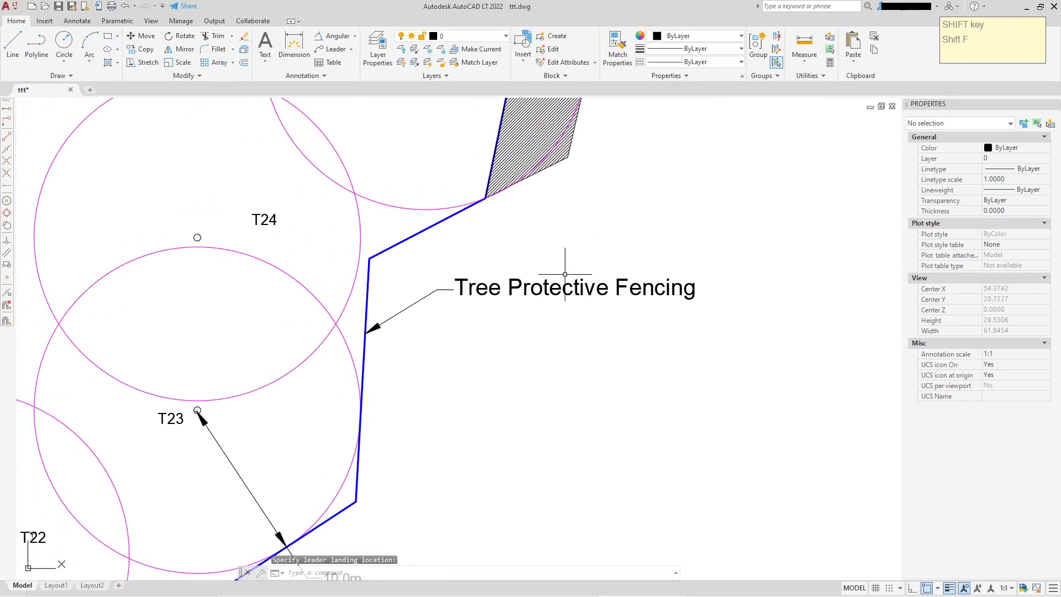
scroll(475, 279, up, 2)
click(472, 277)
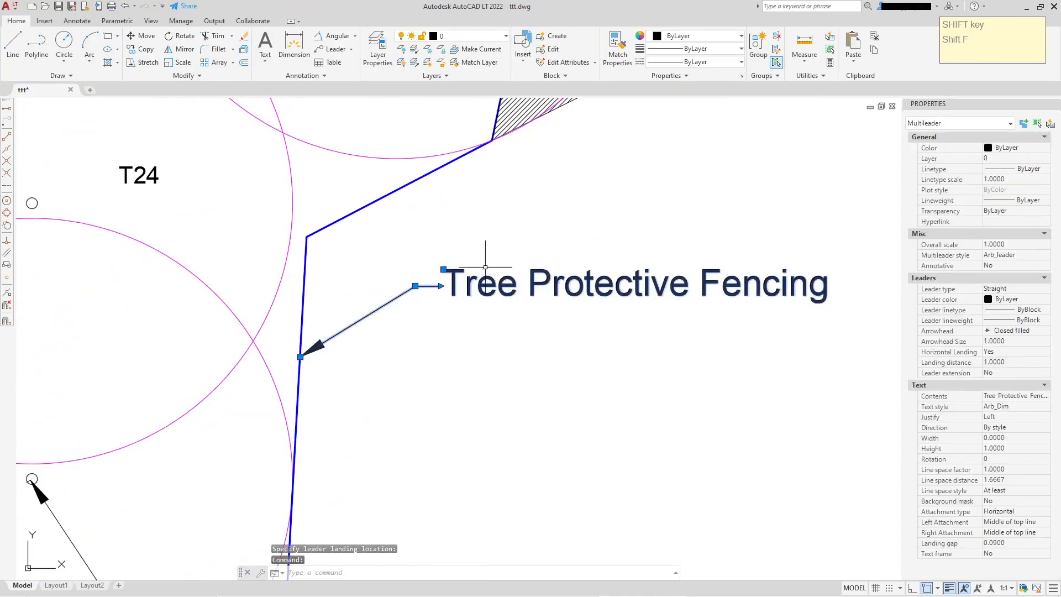
click(415, 285)
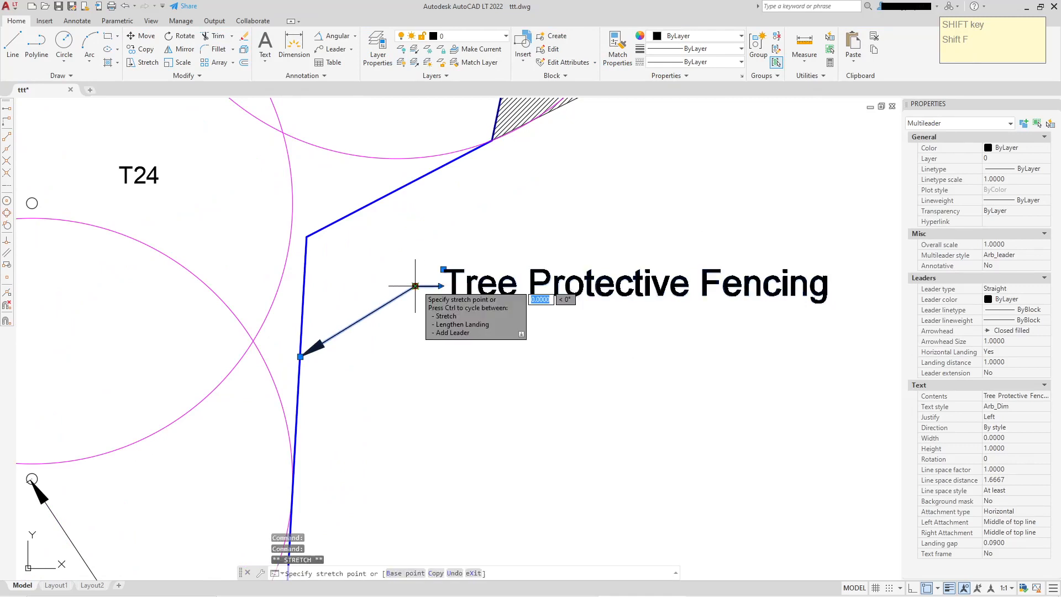
click(470, 291)
scroll(562, 381, down, 4)
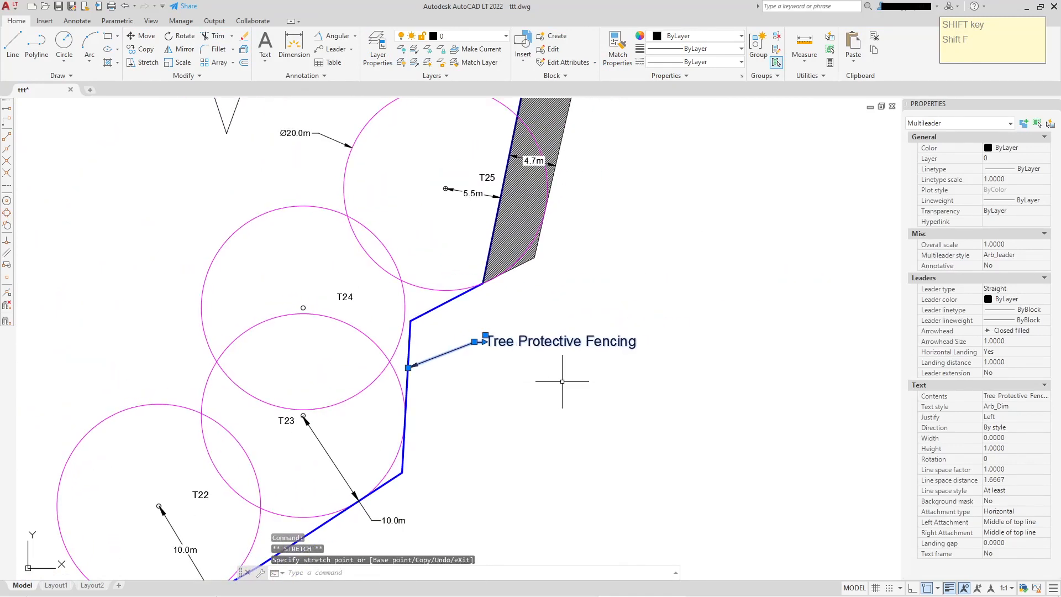
key(Escape)
scroll(540, 370, up, 4)
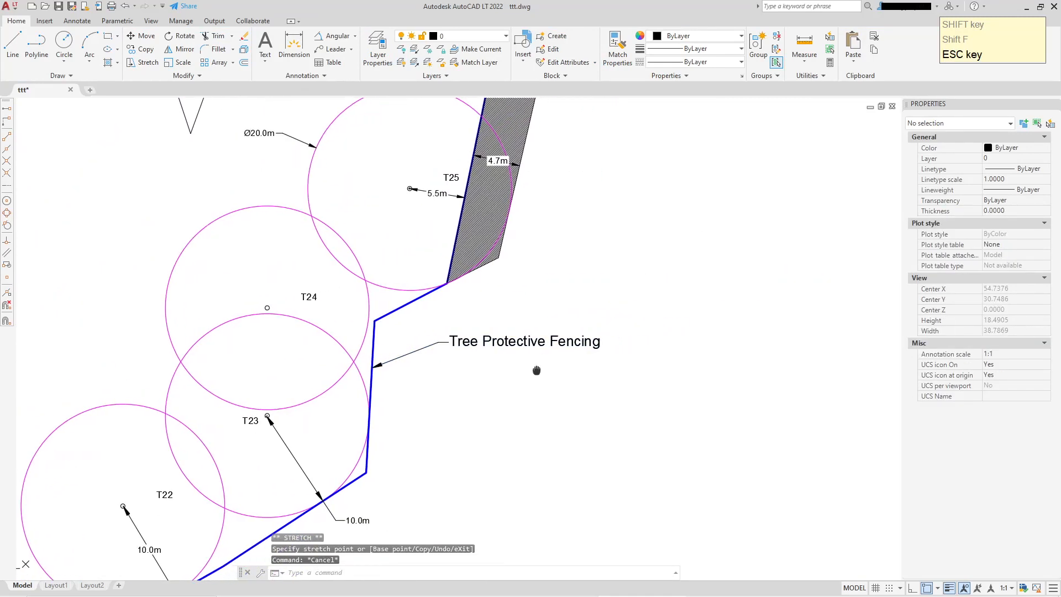
Lengthen the leader's landing by stretching the text grip to the right
click(531, 334)
click(312, 335)
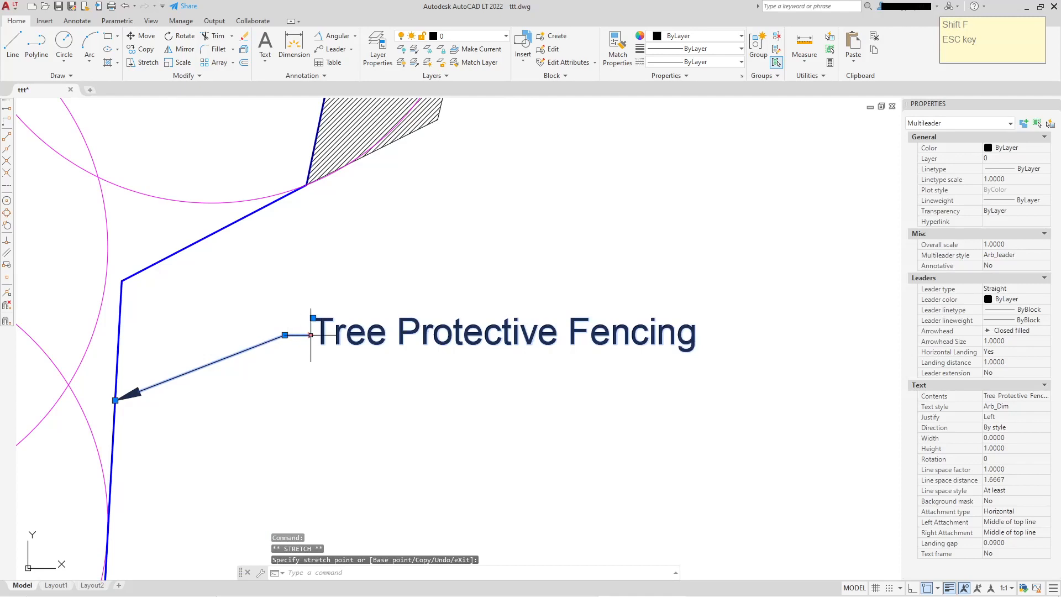
click(447, 335)
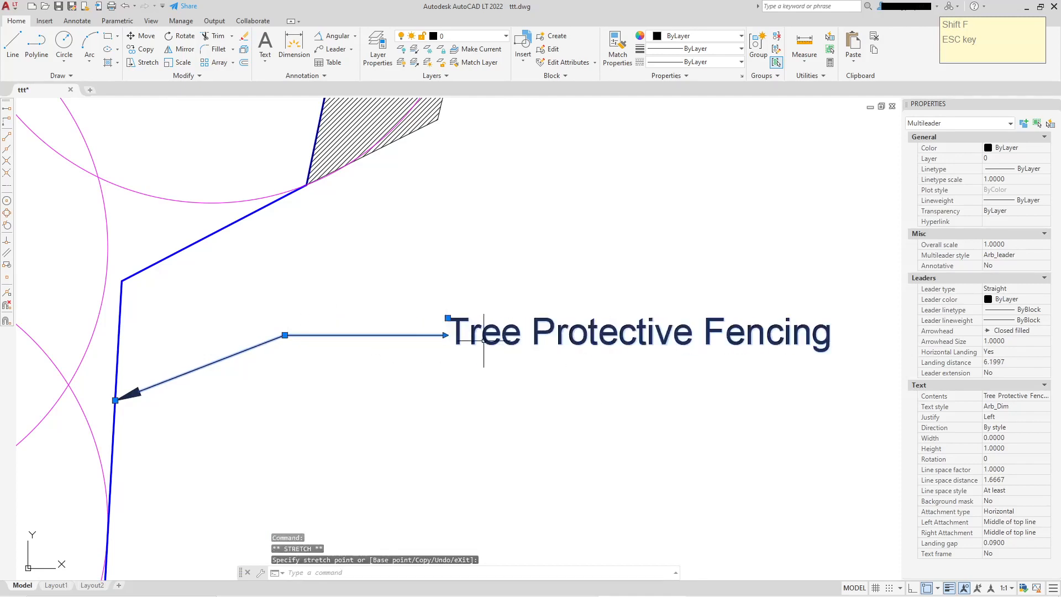
Move the leader text back toward the fence so the landing is short again
click(448, 319)
click(313, 319)
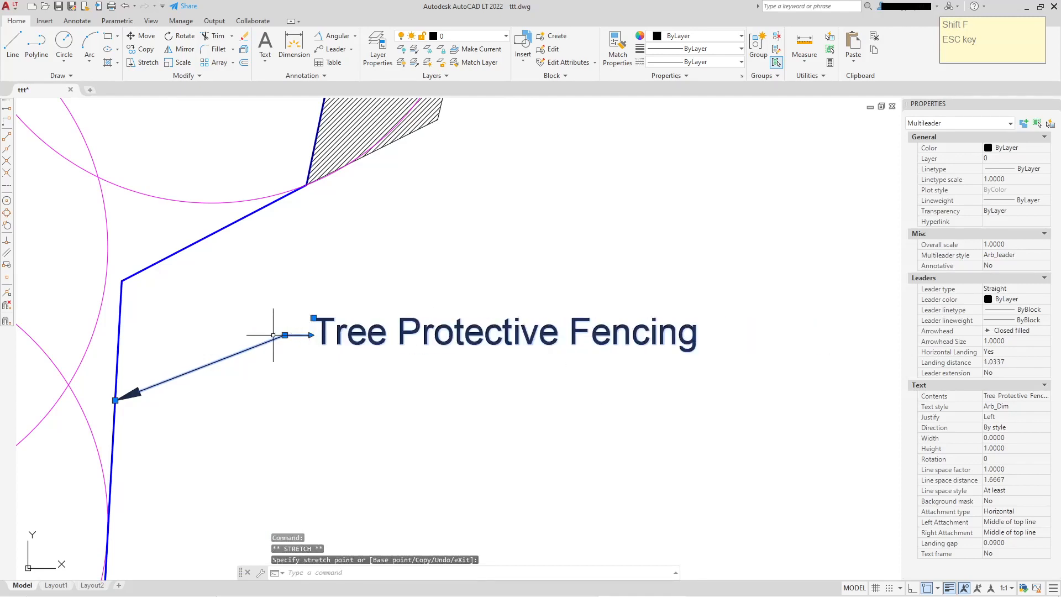
click(285, 335)
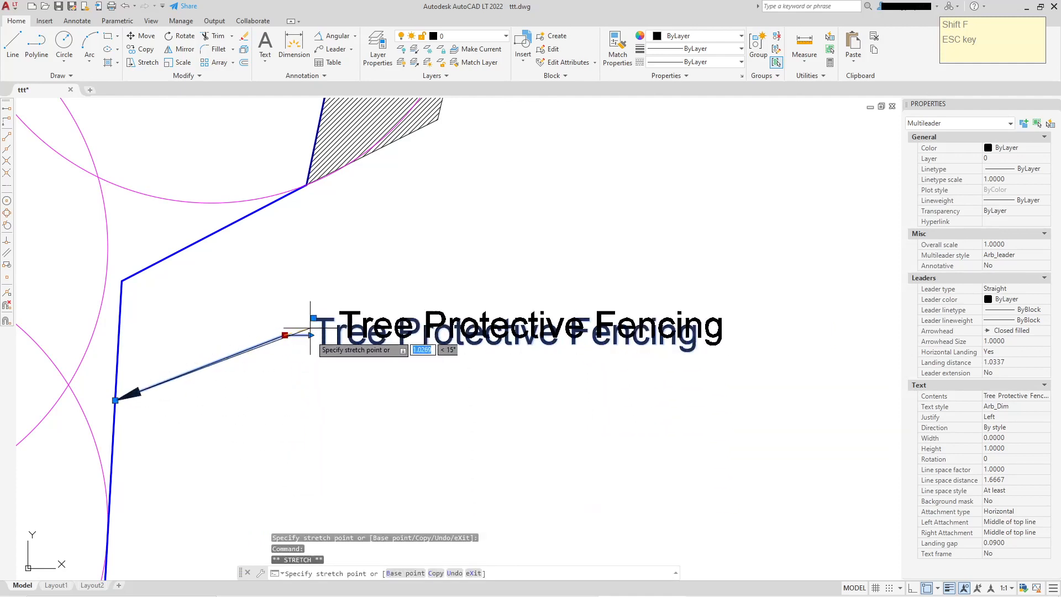
click(324, 416)
middle_drag(517, 359, 485, 286)
scroll(485, 286, down, 2)
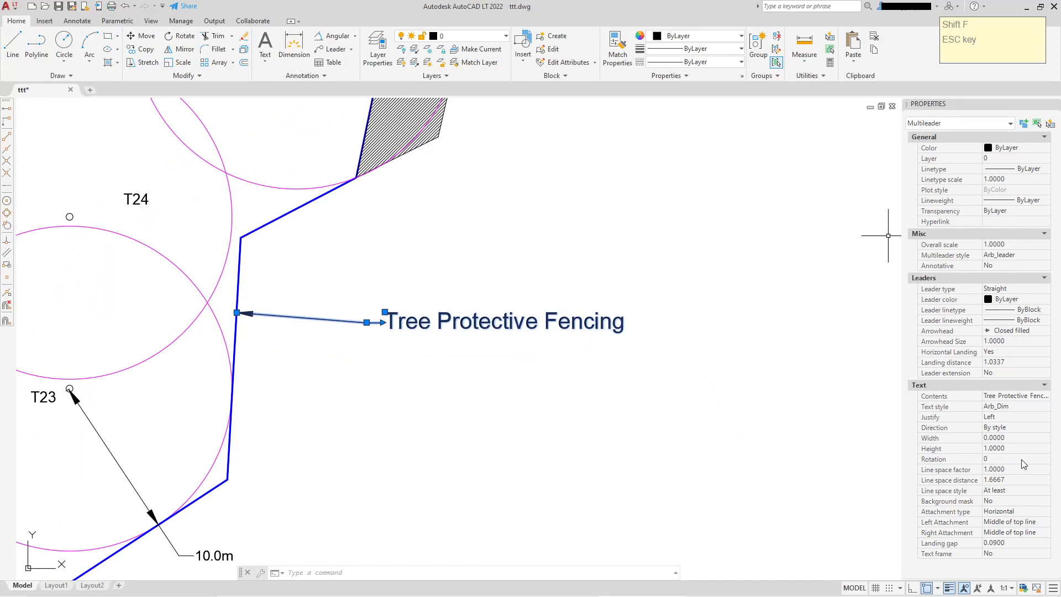
Turn on the background mask for the Tree Protective Fencing leader text
click(1044, 500)
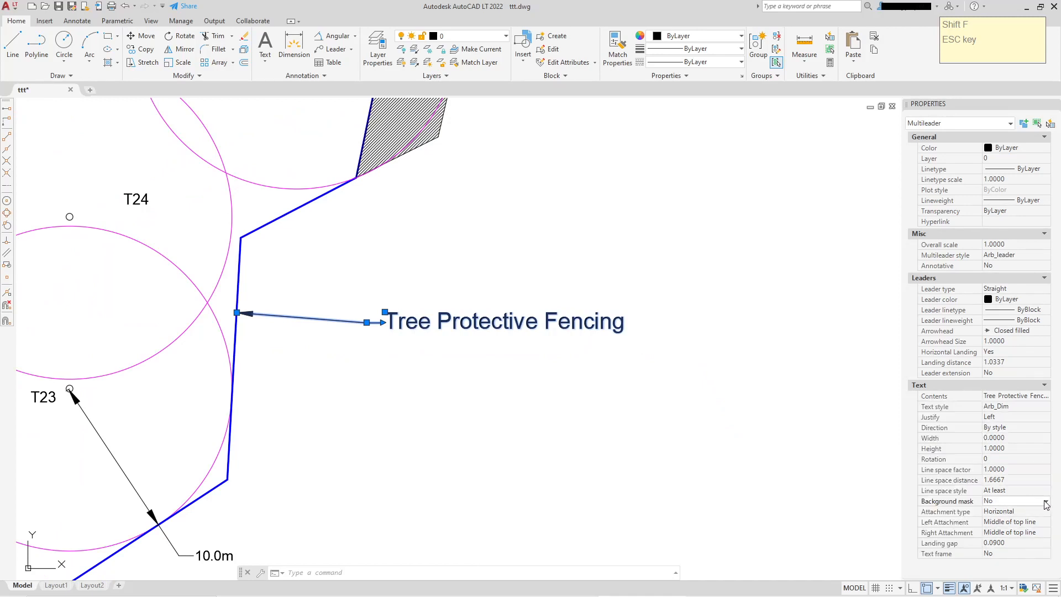
click(1006, 512)
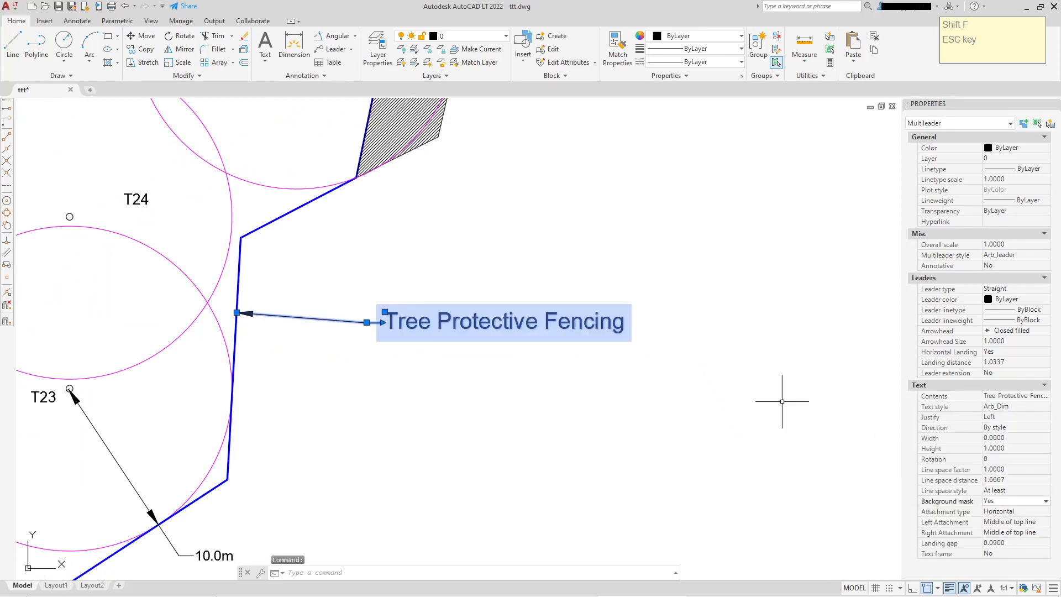
scroll(394, 313, up, 2)
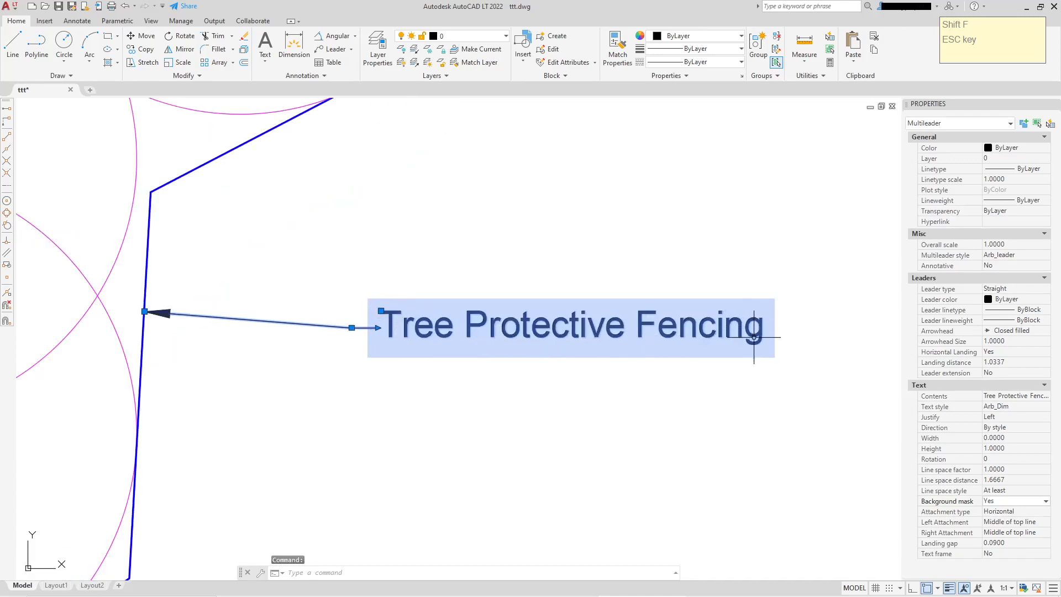
scroll(492, 285, down, 2)
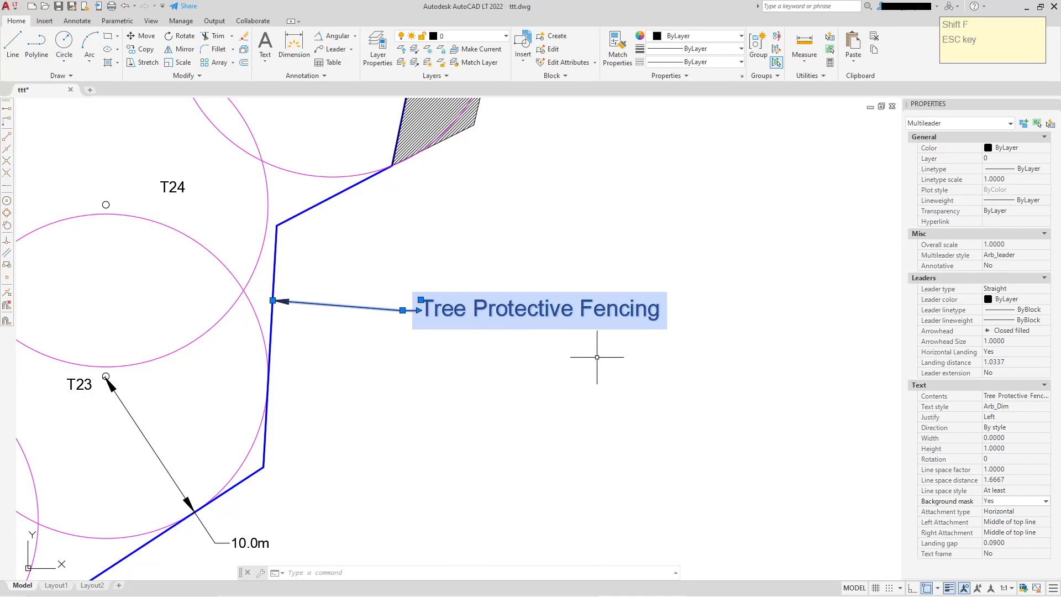
Turn on the text frame around the leader text
key(Escape)
key(Escape)
click(494, 307)
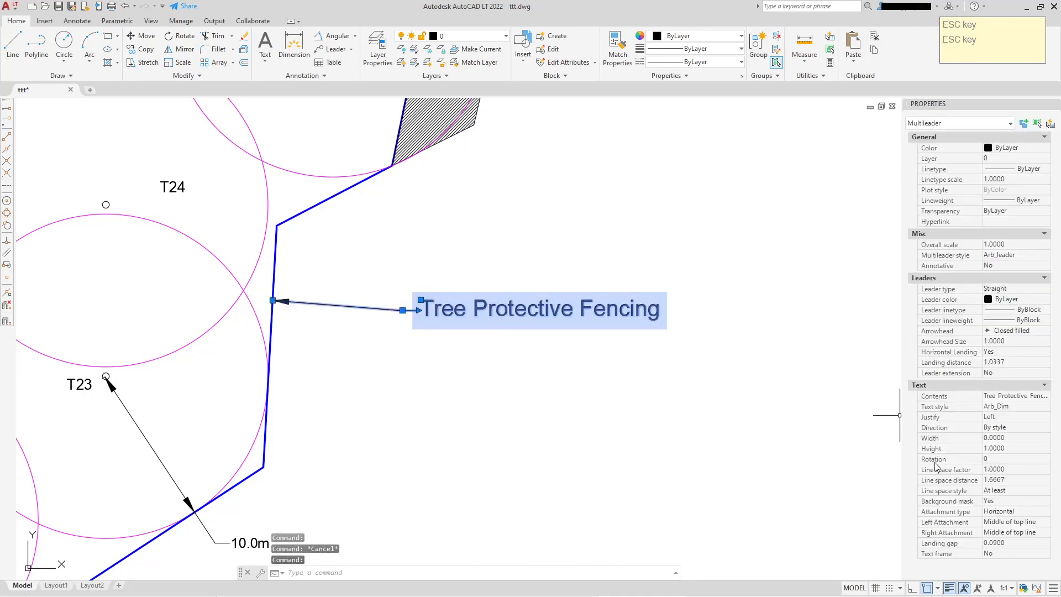
click(1013, 553)
click(1007, 564)
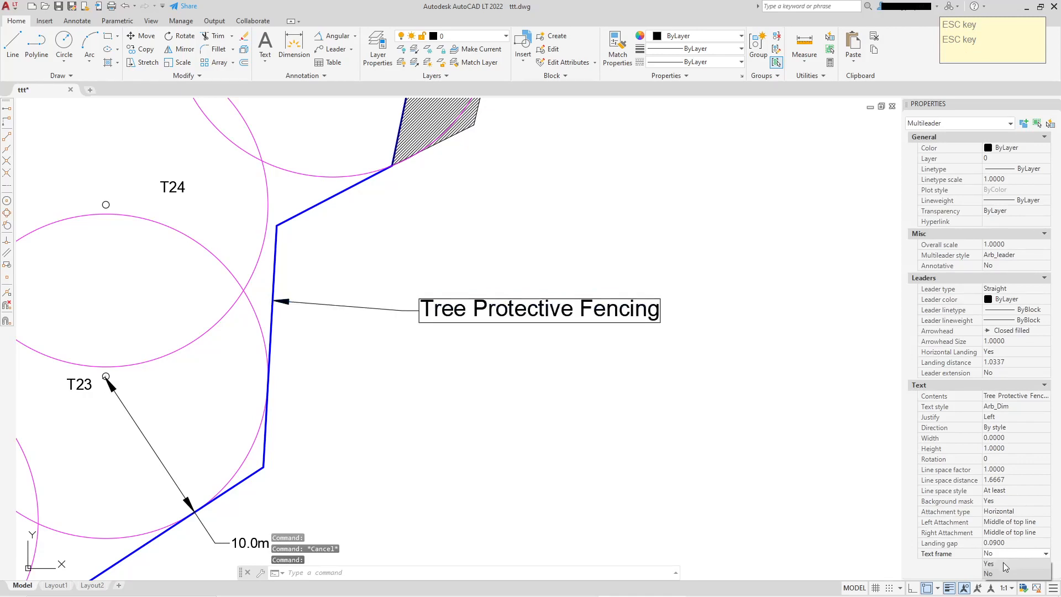
Set the leader text width to 3 so the label wraps onto three lines
scroll(600, 312, up, 2)
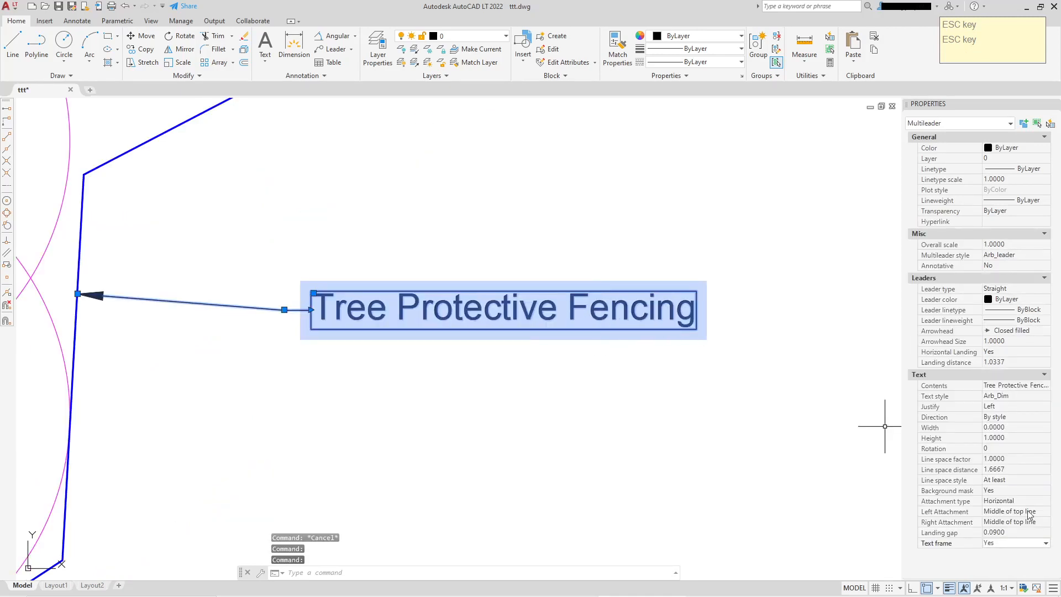
scroll(752, 420, down, 2)
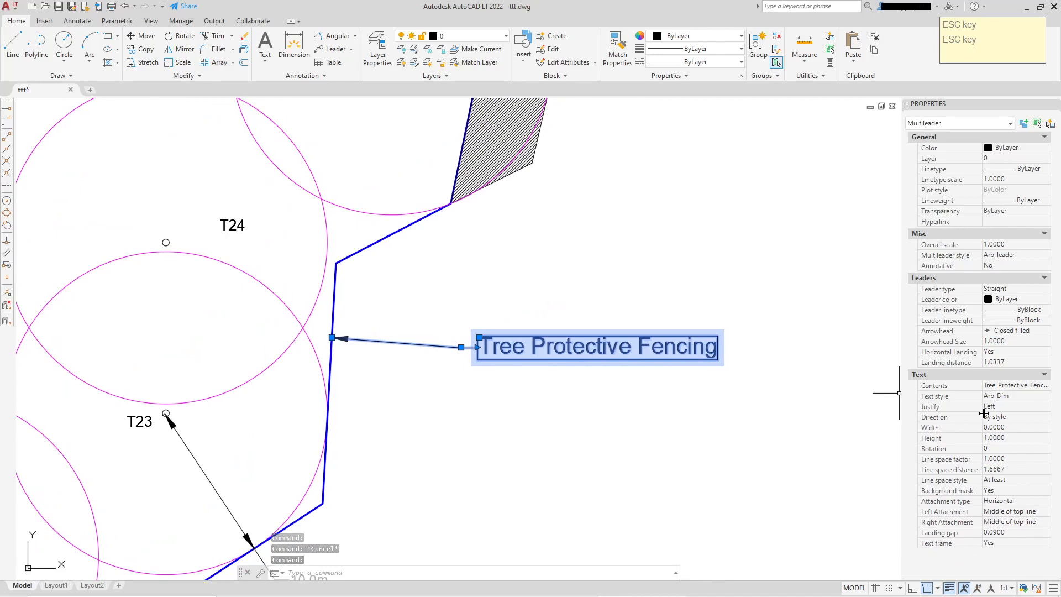
click(1010, 427)
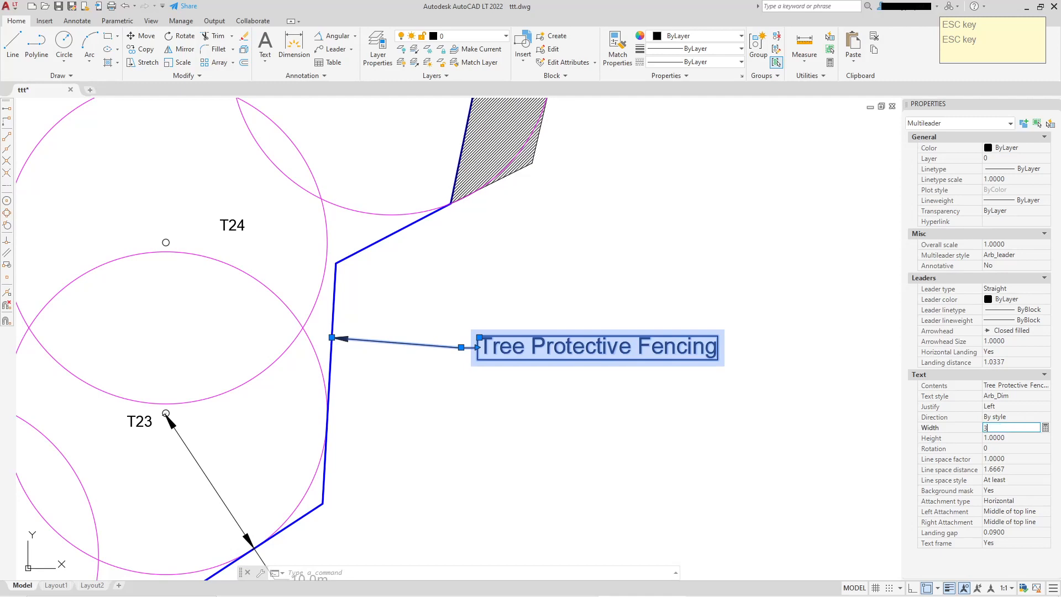
key(Return)
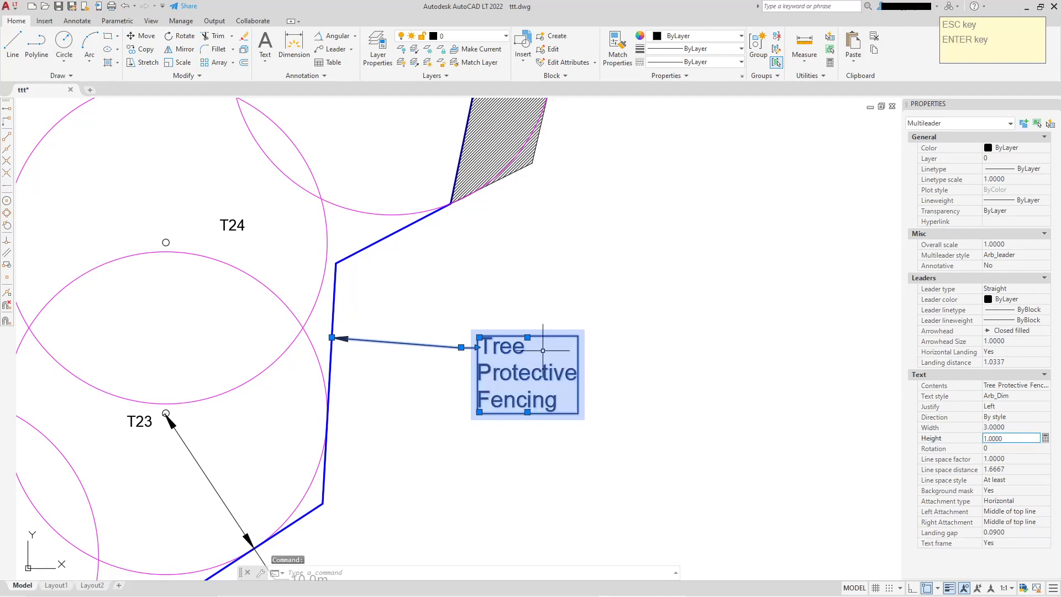
Widen the leader's text box by its grip and set the text justification to Center
click(528, 337)
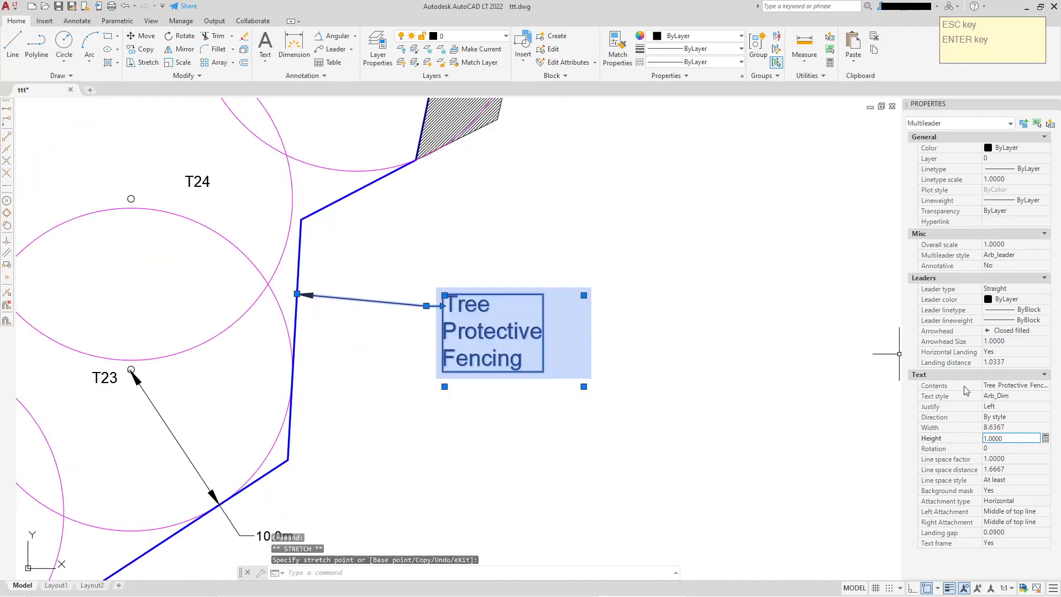
click(1012, 406)
click(1013, 405)
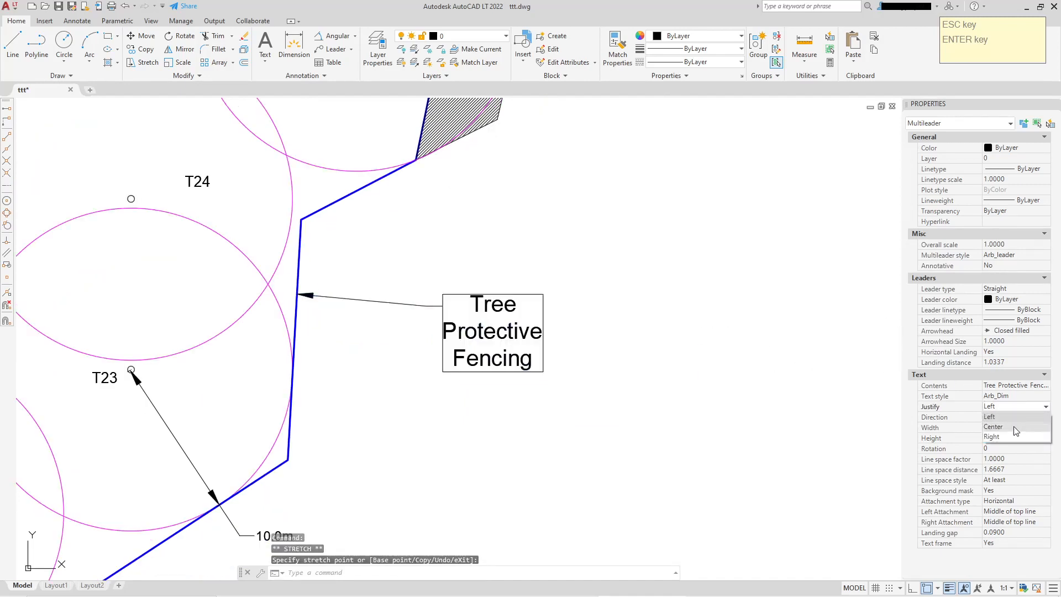
click(1014, 427)
scroll(781, 410, down, 2)
scroll(790, 380, up, 2)
key(Escape)
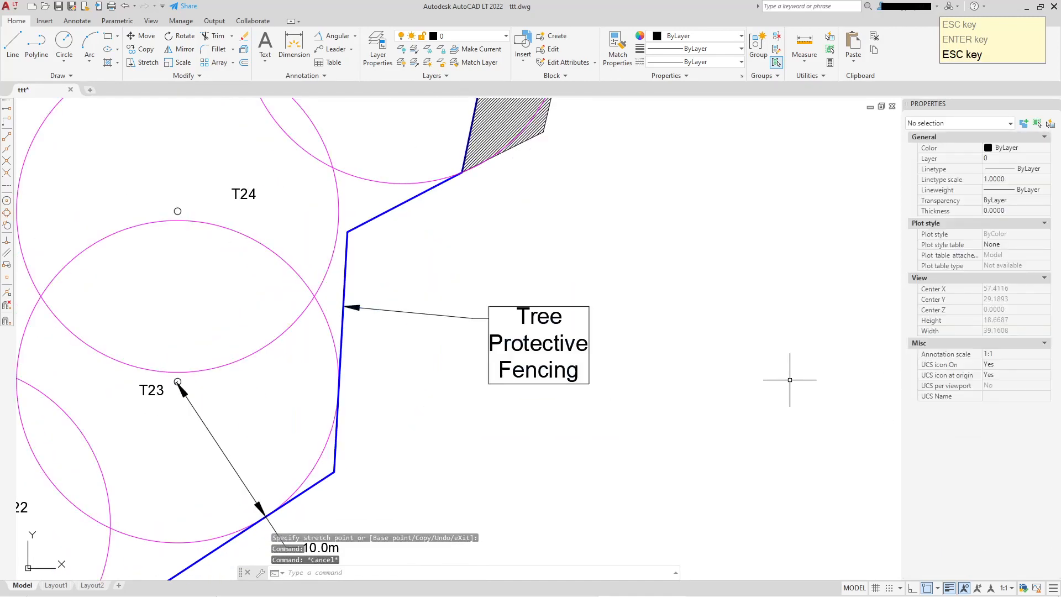
Turn the leader's text frame off again
click(575, 354)
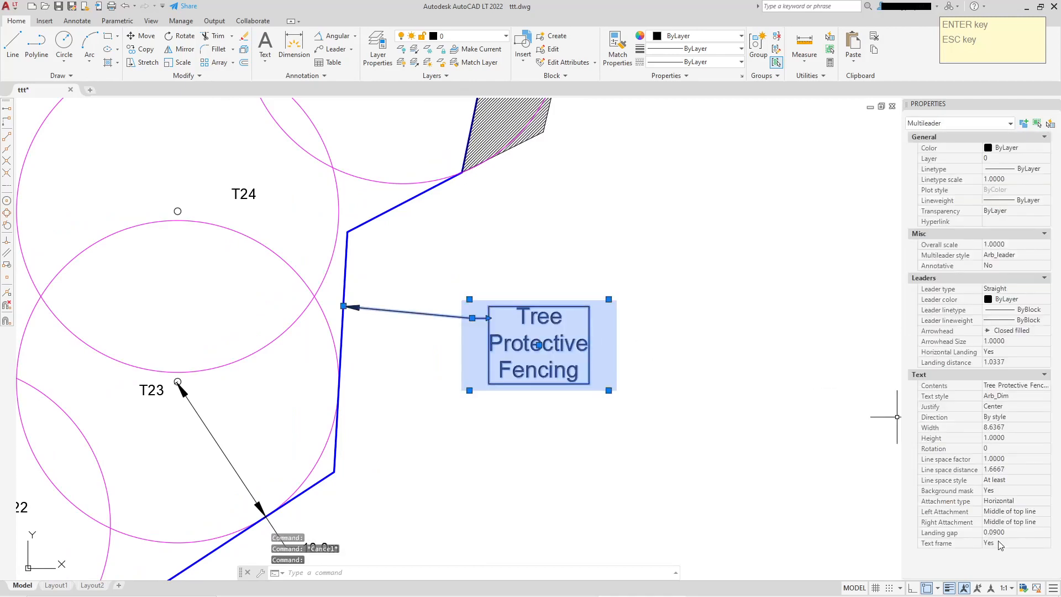
click(1001, 544)
click(1001, 543)
click(1002, 564)
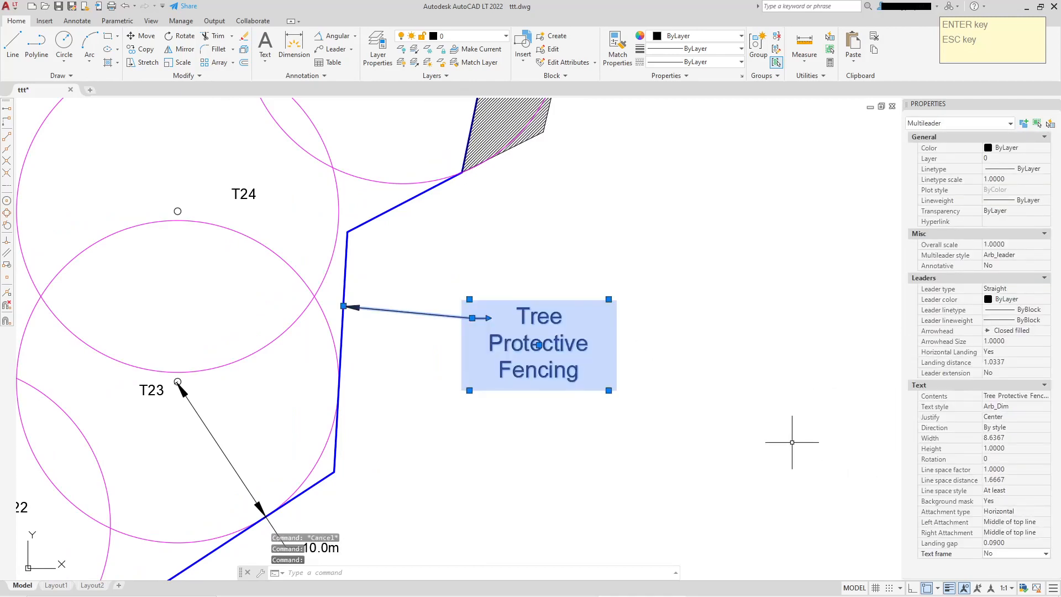
Set the leader's left attachment to Middle of text
key(Escape)
middle_drag(694, 336, 697, 304)
click(418, 281)
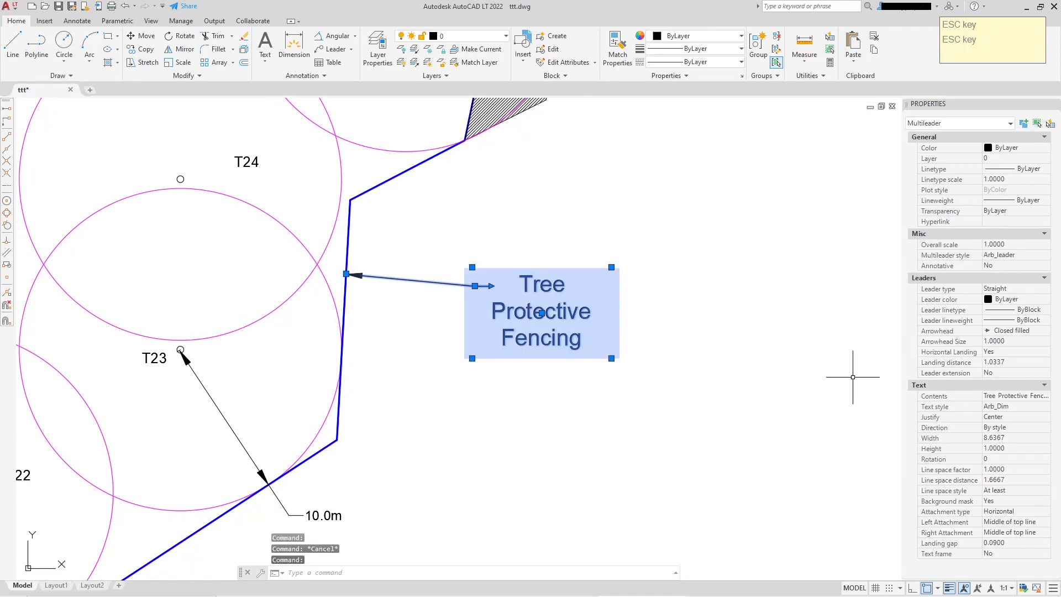
click(1044, 522)
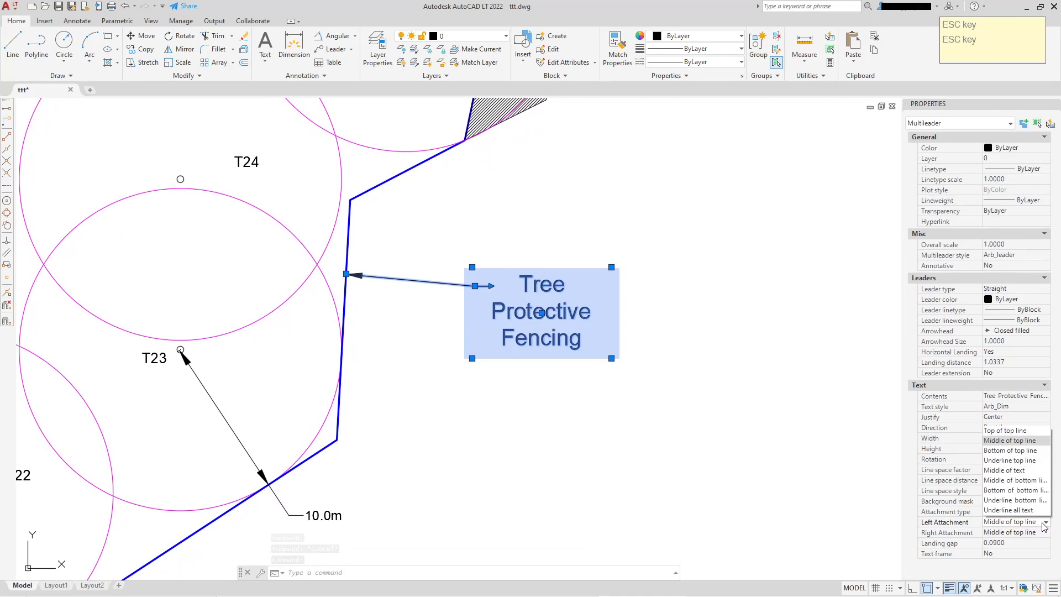
click(1005, 471)
key(Escape)
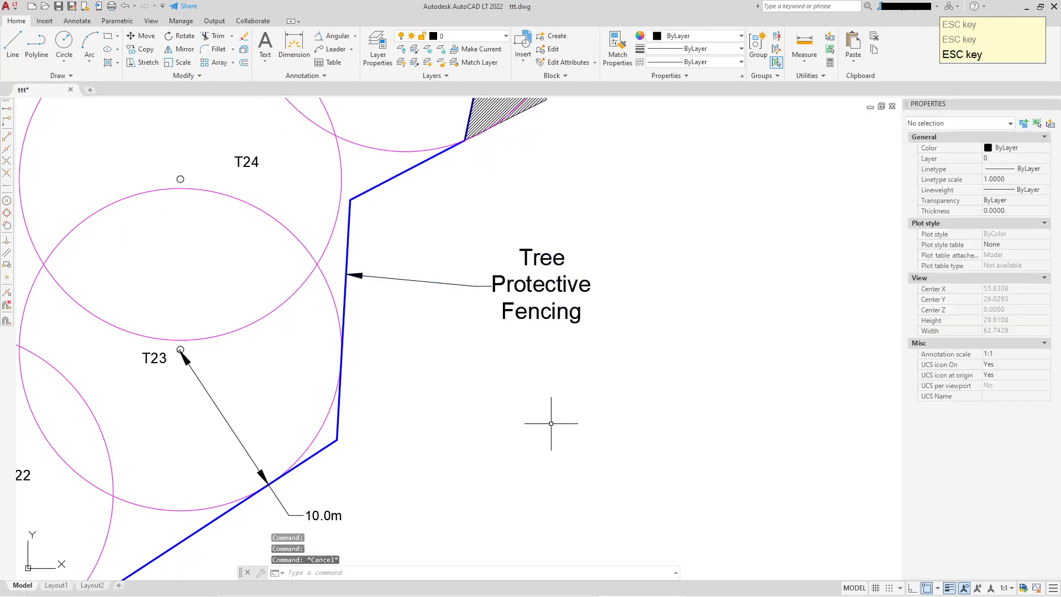
Copy the T23 label to an empty spot right of the fence below the leader
scroll(548, 304, down, 4)
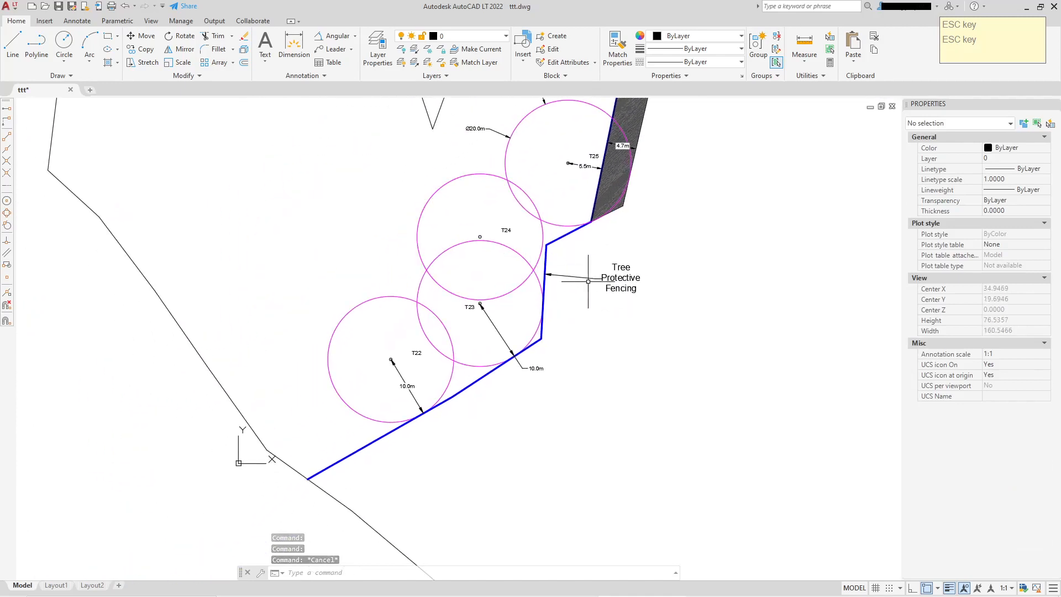
scroll(577, 342, up, 4)
scroll(566, 310, down, 1)
middle_drag(566, 310, 617, 268)
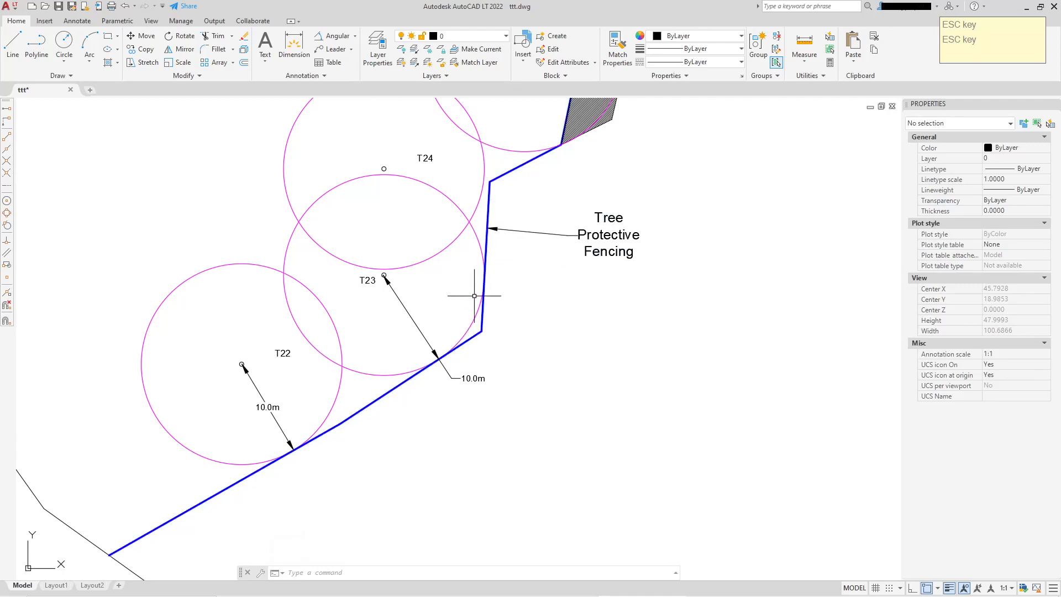
scroll(387, 290, up, 4)
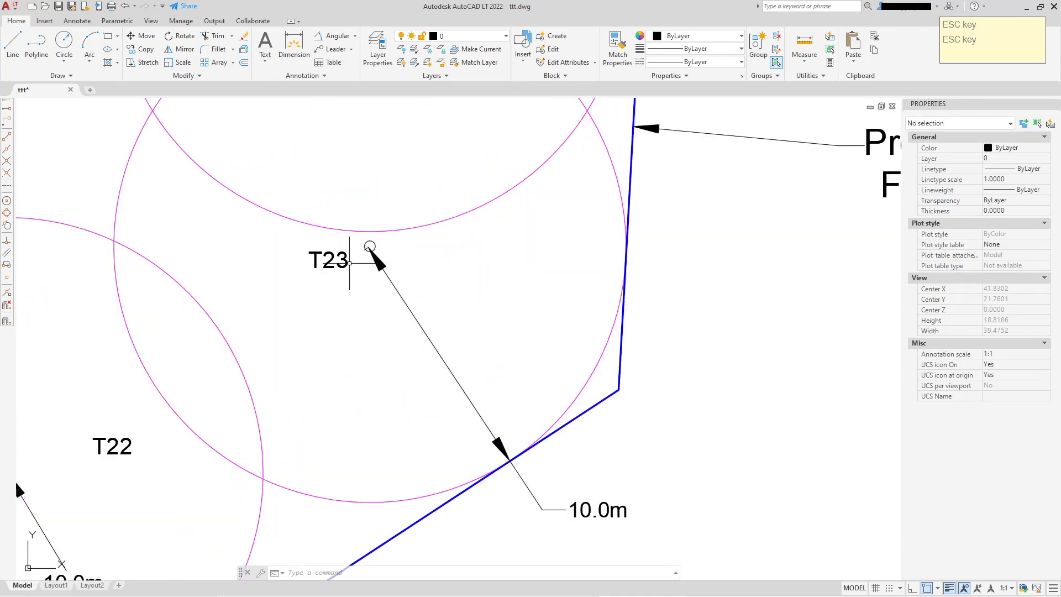
click(349, 263)
right_click(349, 264)
click(387, 383)
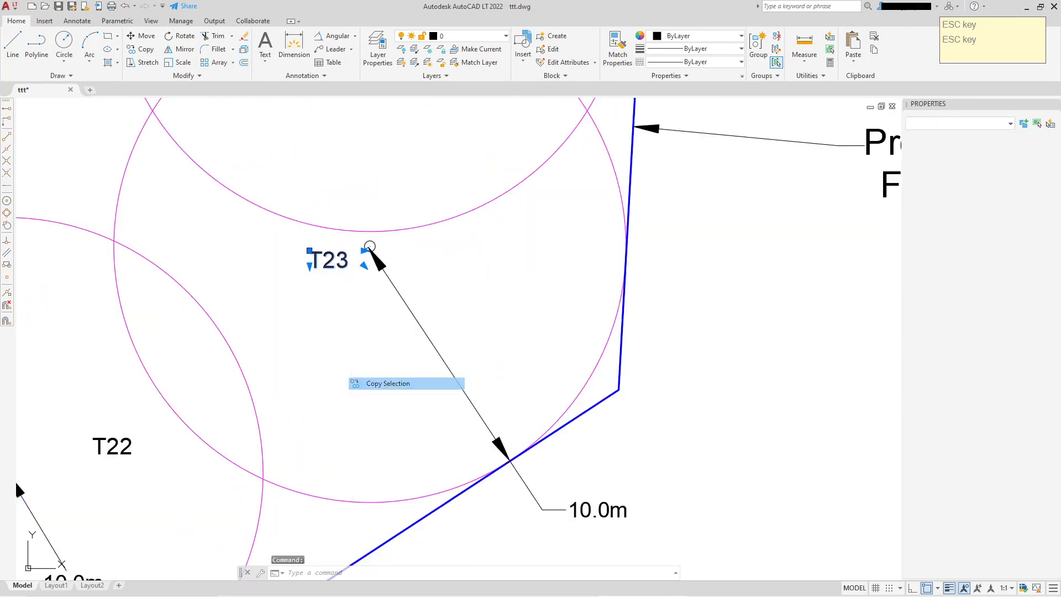
click(370, 247)
scroll(536, 361, down, 3)
click(681, 340)
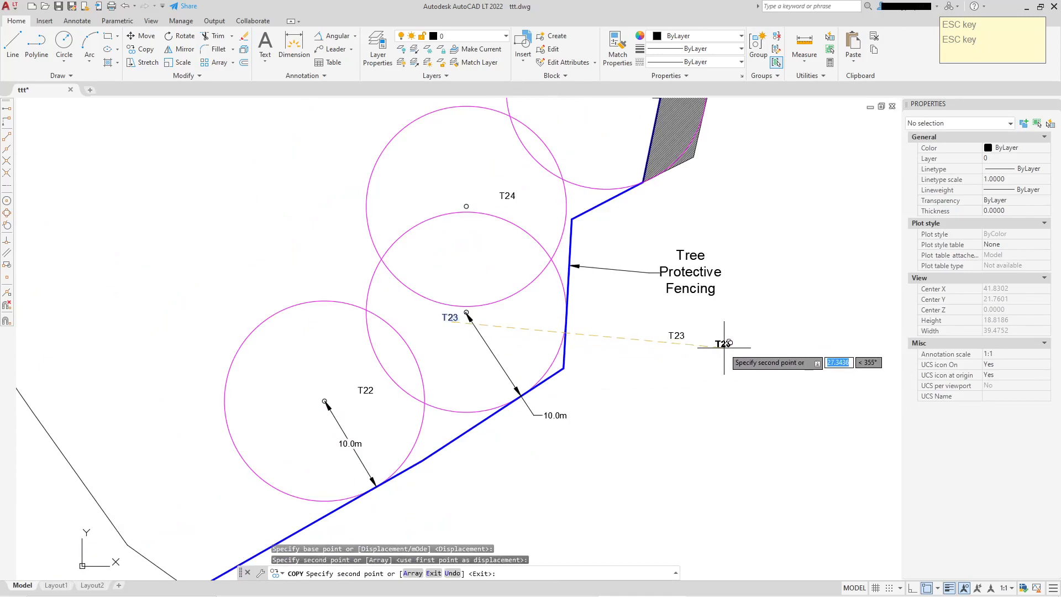
right_click(724, 347)
click(740, 350)
Set the copied label's text height to 1
scroll(615, 349, up, 3)
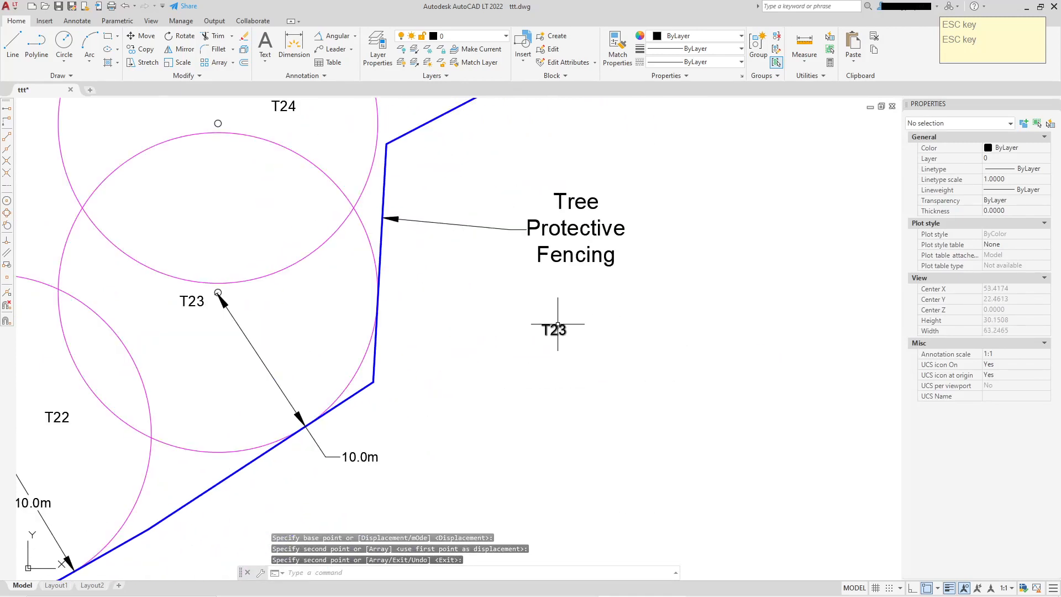
click(558, 327)
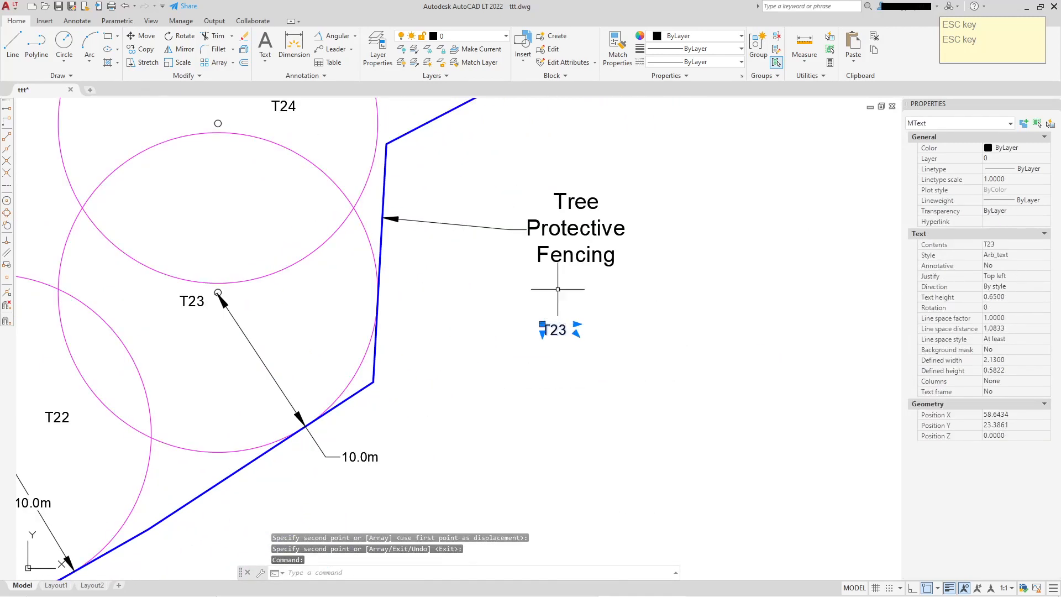
click(1012, 297)
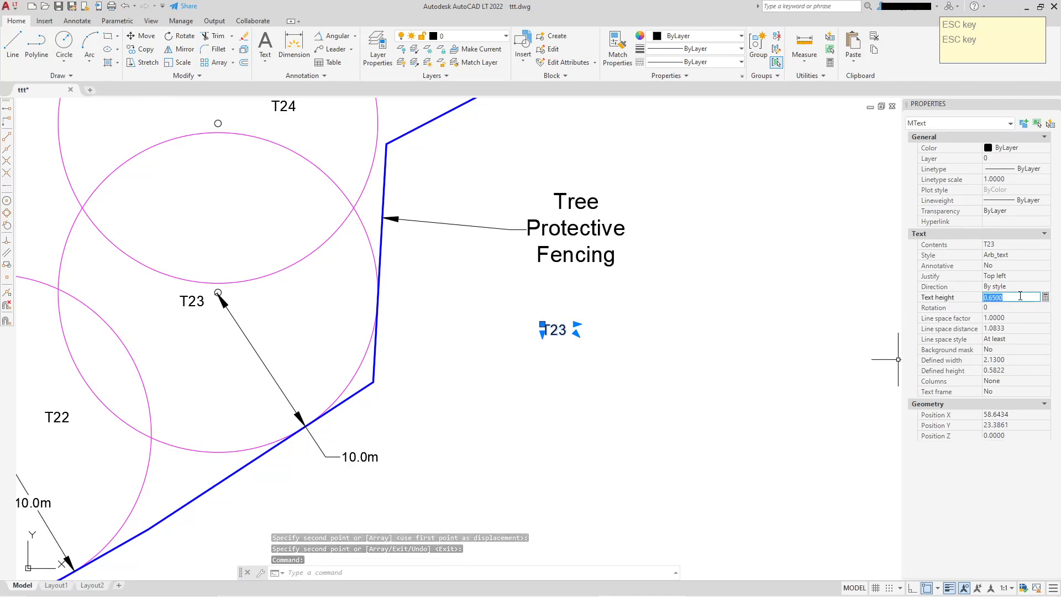
text(1)
key(Return)
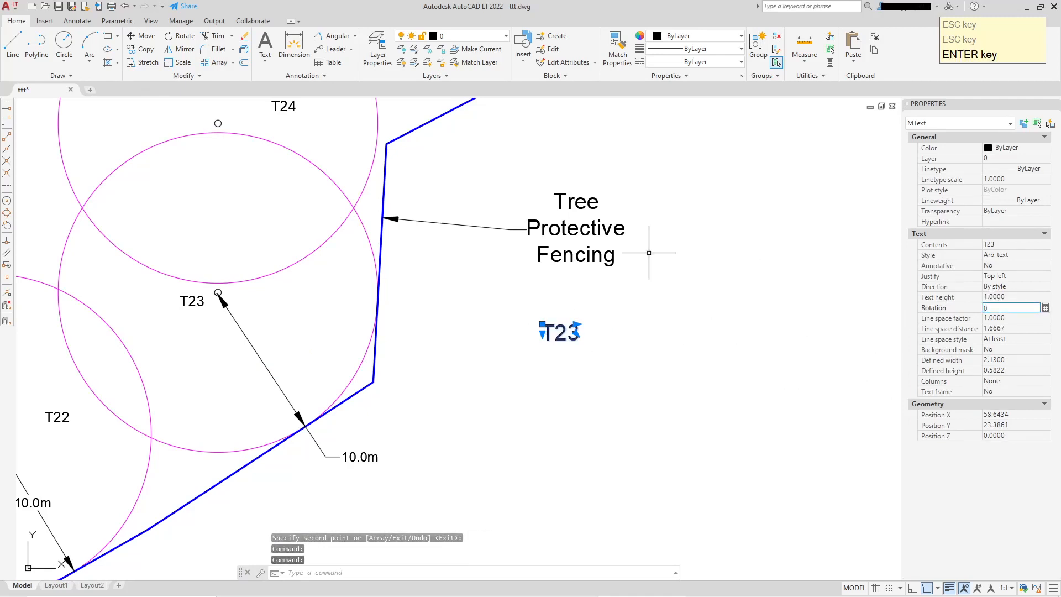
Copy the leader's Tree Protective Fencing text and paste it over the copied label's text
key(Escape)
click(579, 227)
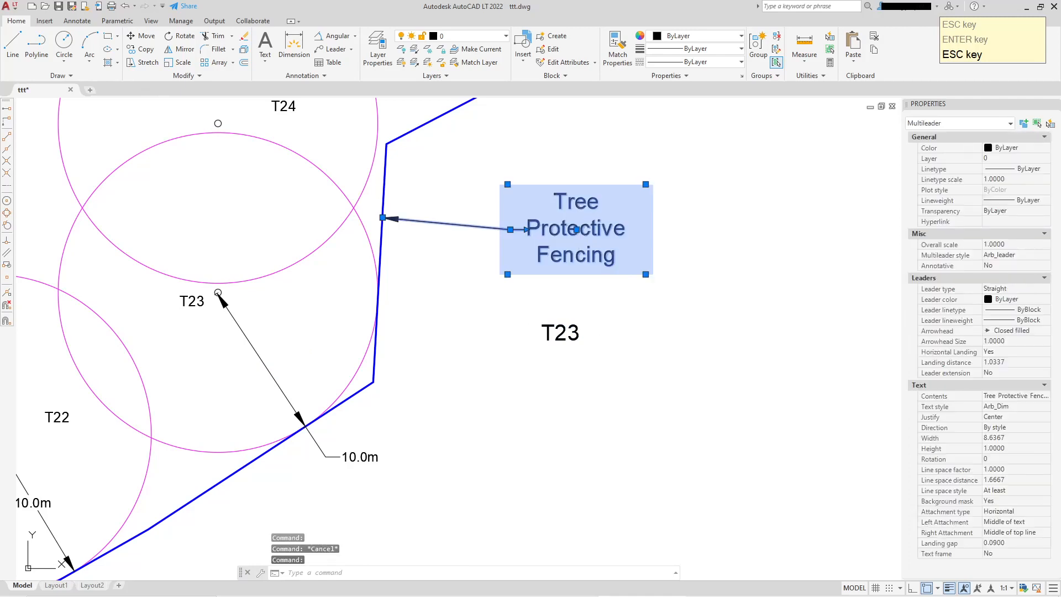
double_click(601, 247)
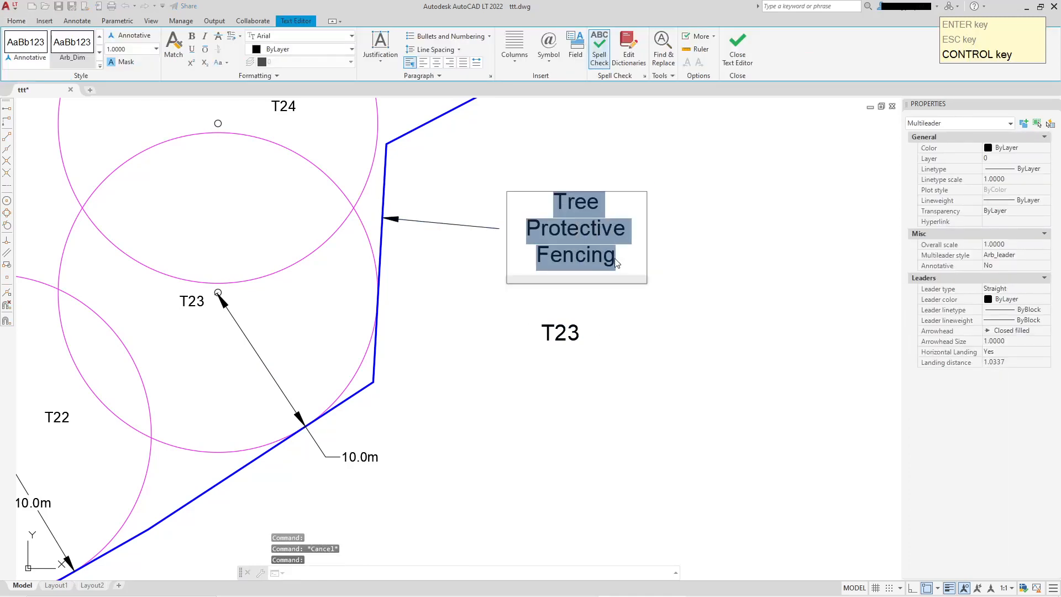
key(ctrl+c)
click(565, 329)
click(566, 329)
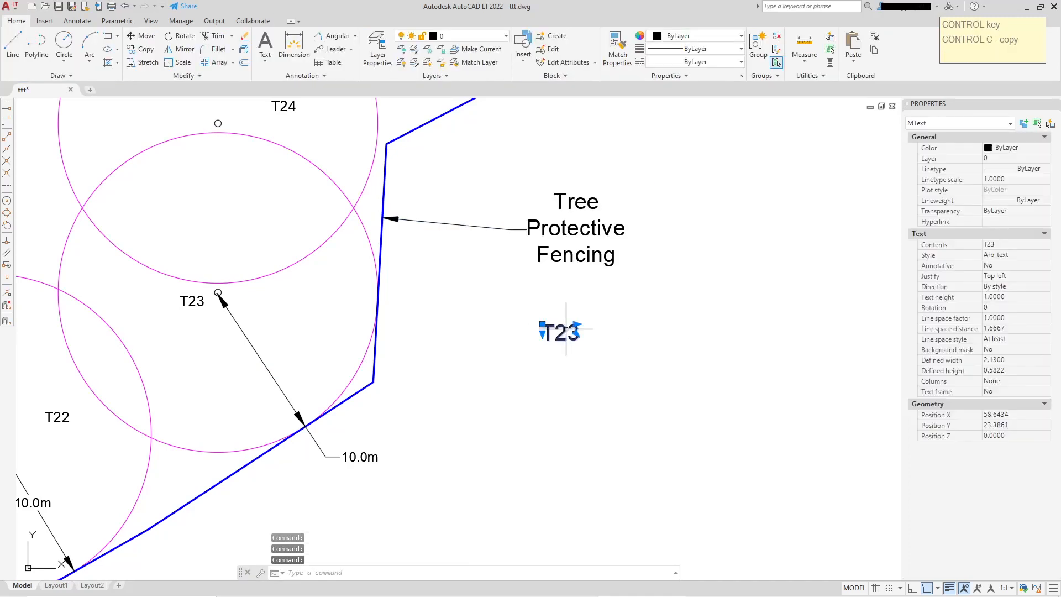
double_click(566, 328)
drag(542, 332, 569, 332)
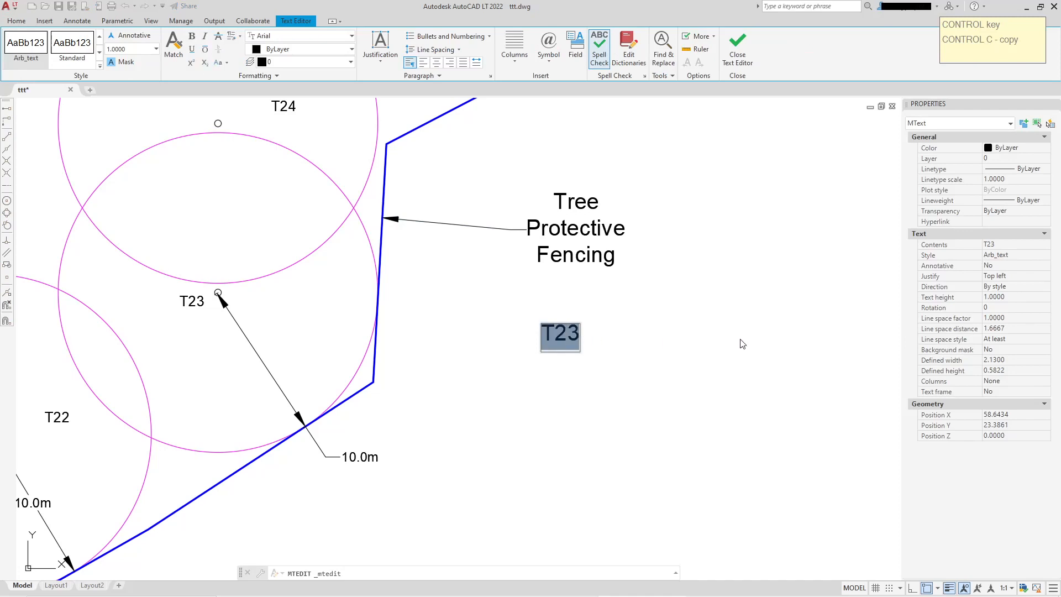
key(ctrl+v)
click(741, 318)
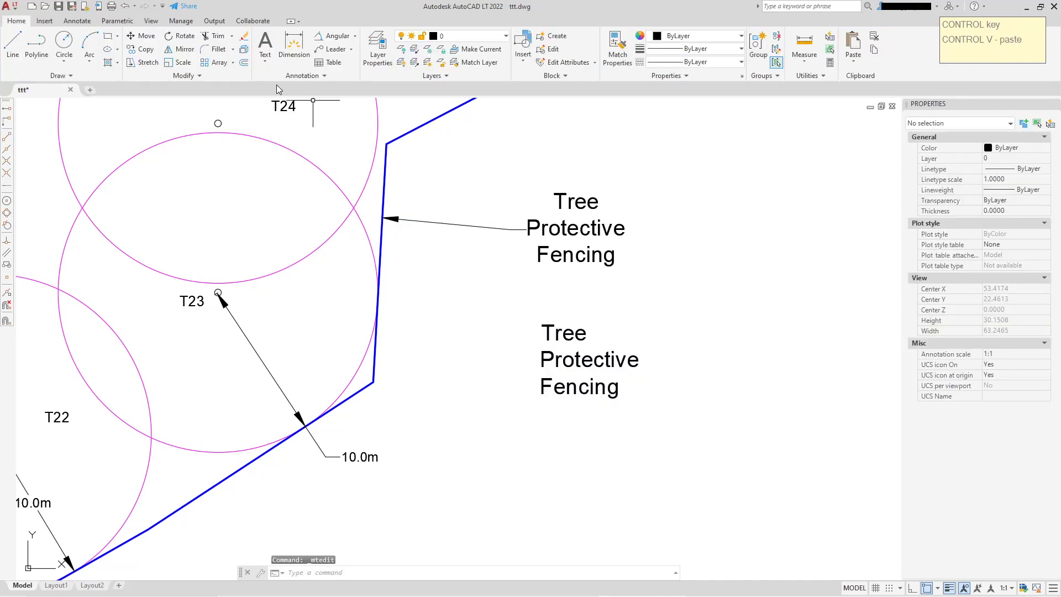
Draw a multileader from the fence's vertical edge toward the copied label, closing the text editor without entering text
click(345, 49)
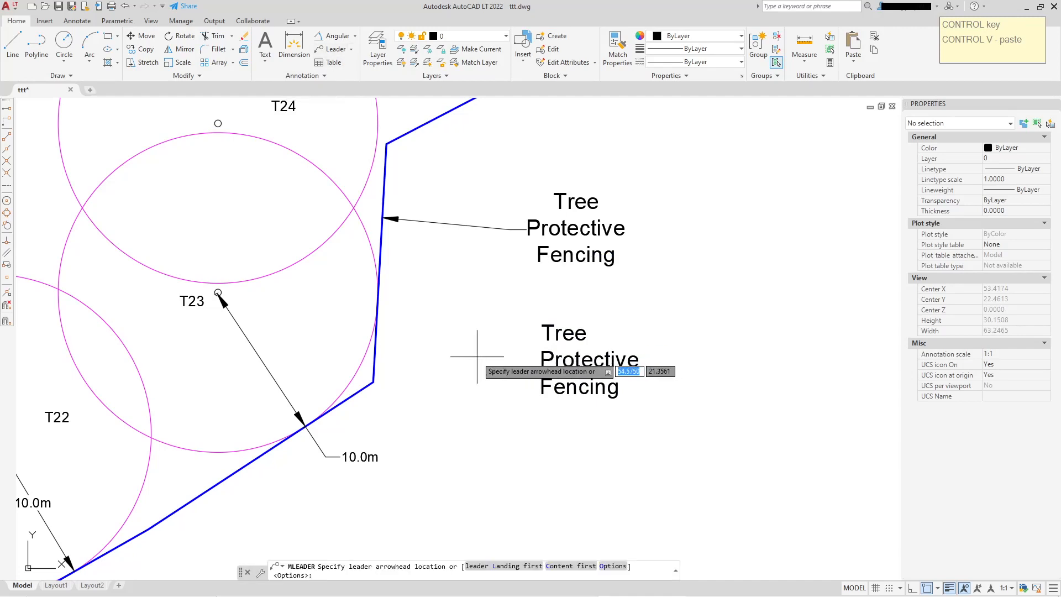
click(380, 332)
click(541, 345)
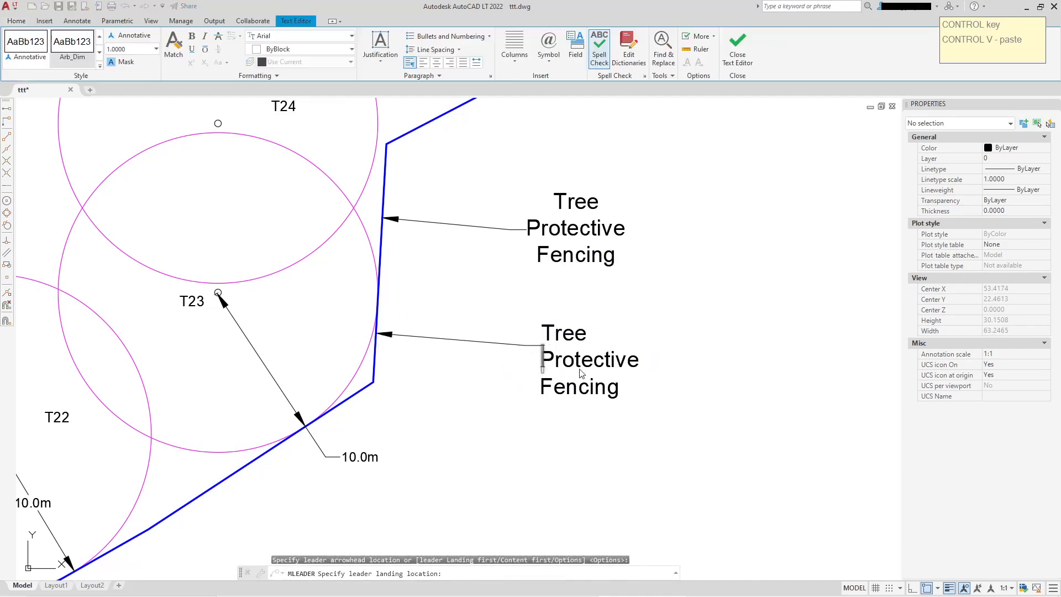
click(741, 47)
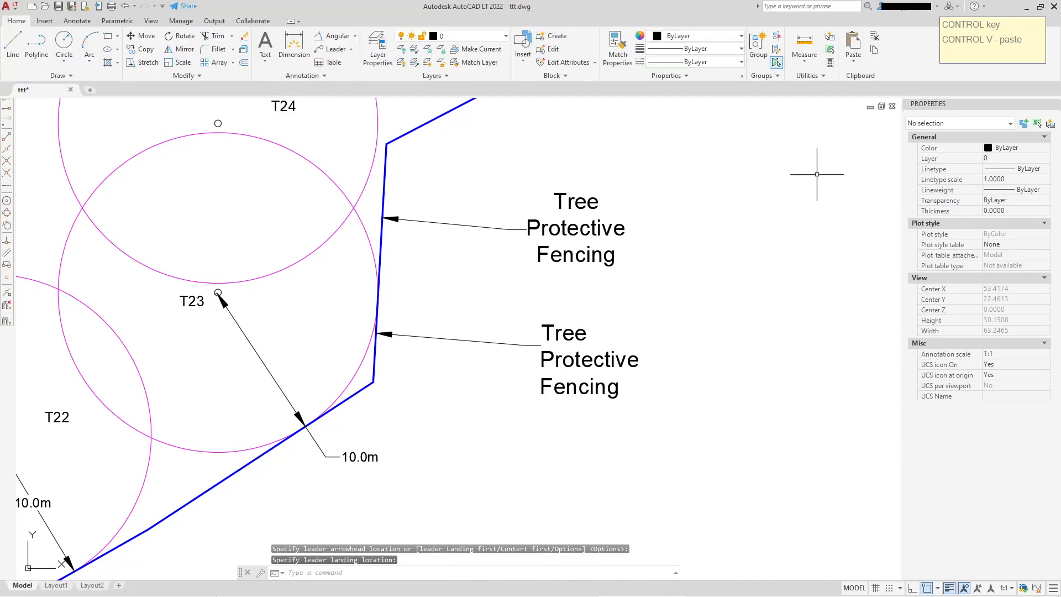
Move the copied label away to the right and back near the new leader's landing end
click(578, 339)
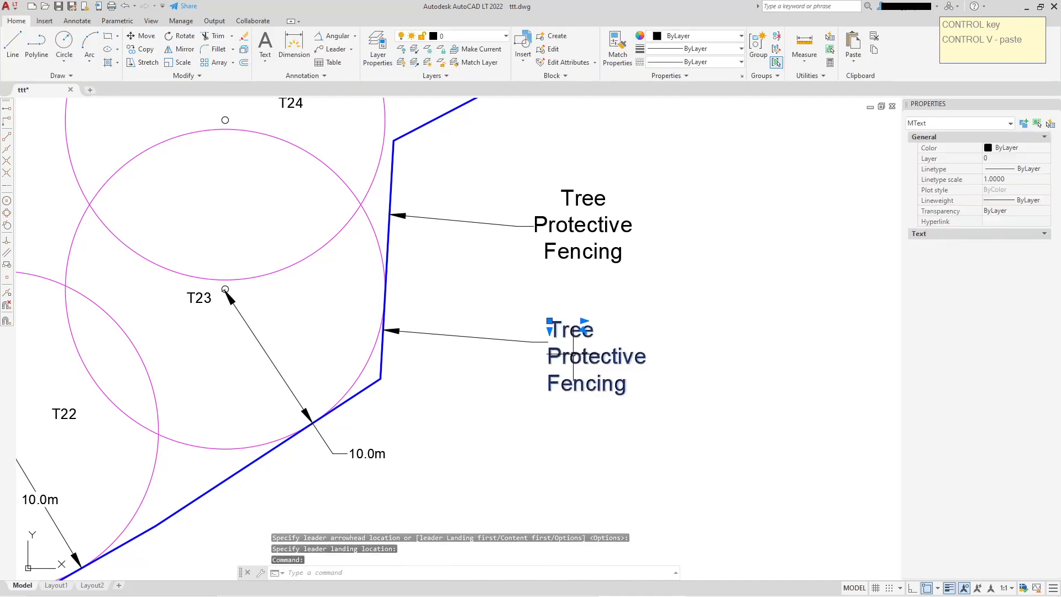
click(550, 320)
click(770, 317)
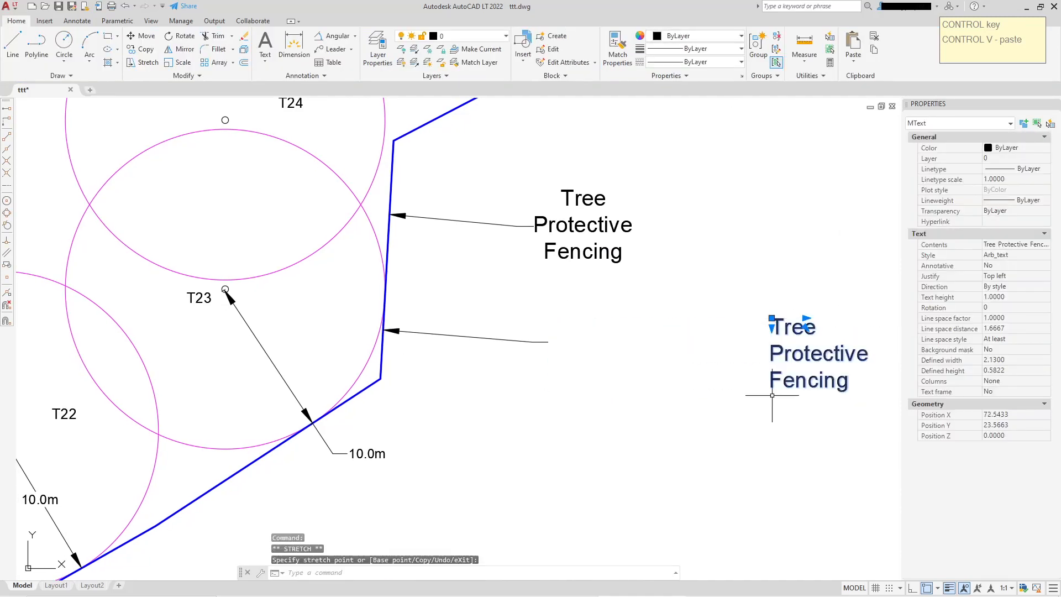
key(Escape)
click(473, 335)
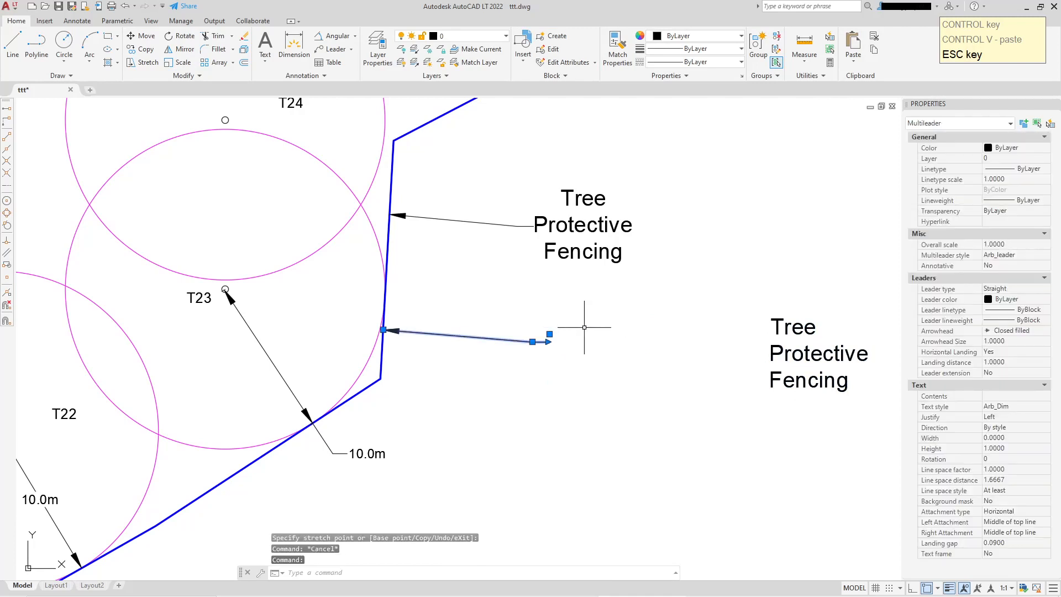
click(791, 319)
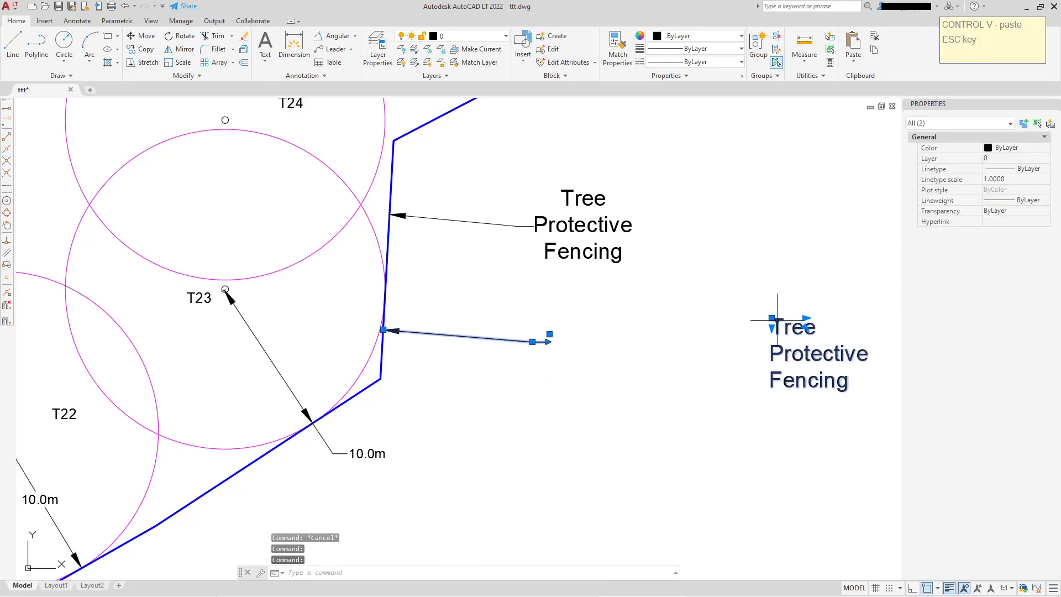
click(770, 318)
click(573, 313)
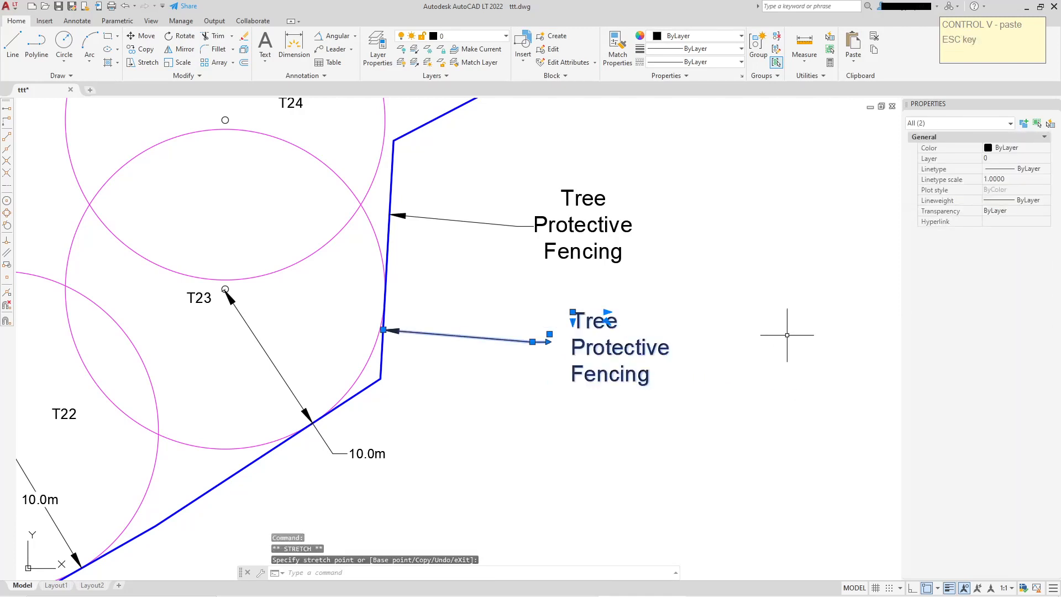
key(Escape)
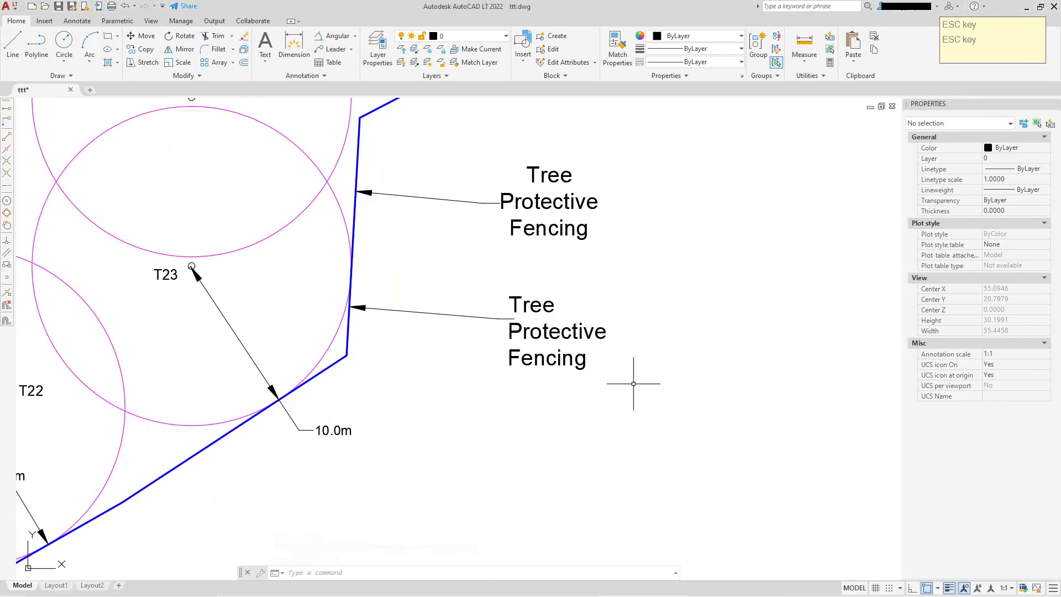
Reposition the copied label so it sits at the end of the new leader's landing
scroll(536, 330, up, 3)
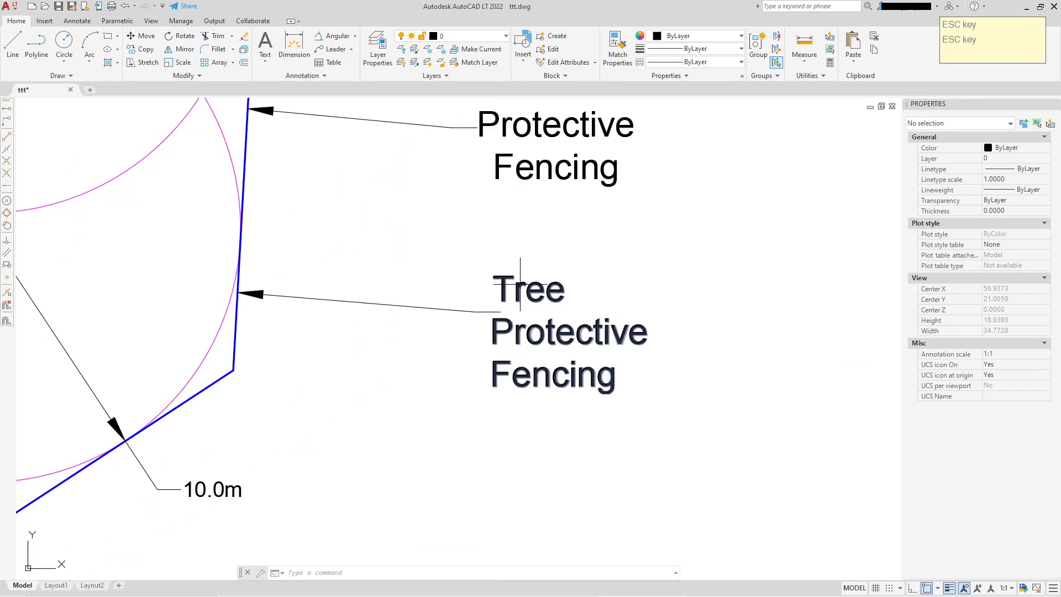
click(454, 311)
key(Escape)
click(498, 280)
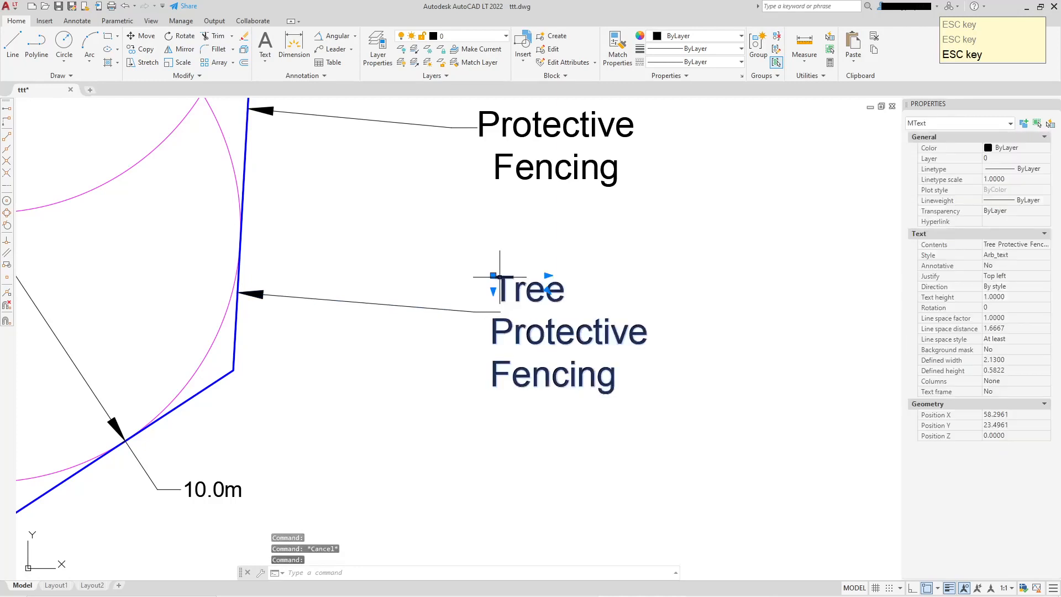
click(498, 280)
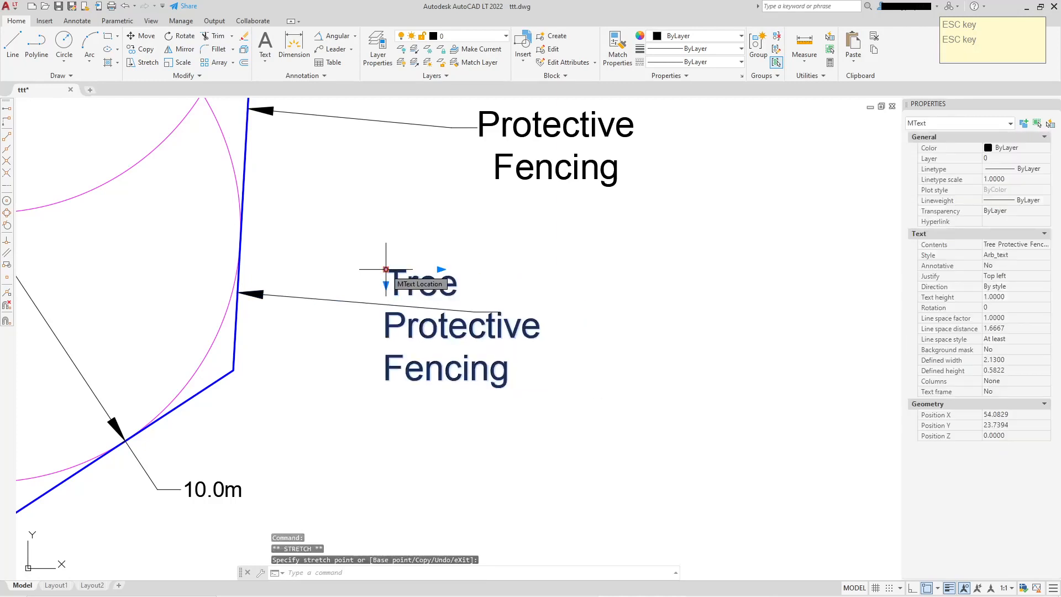
click(381, 290)
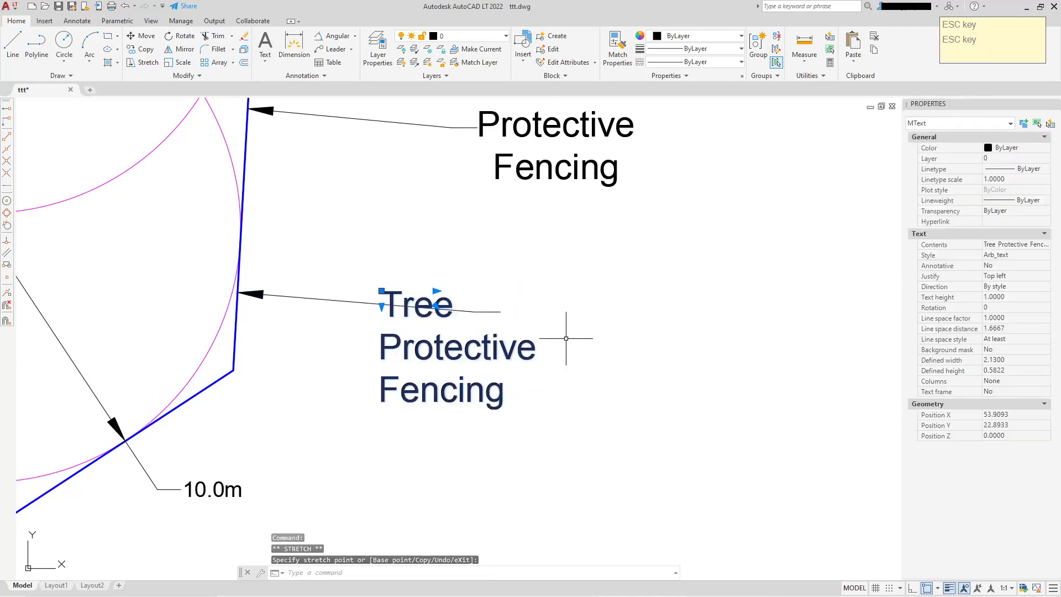
click(382, 290)
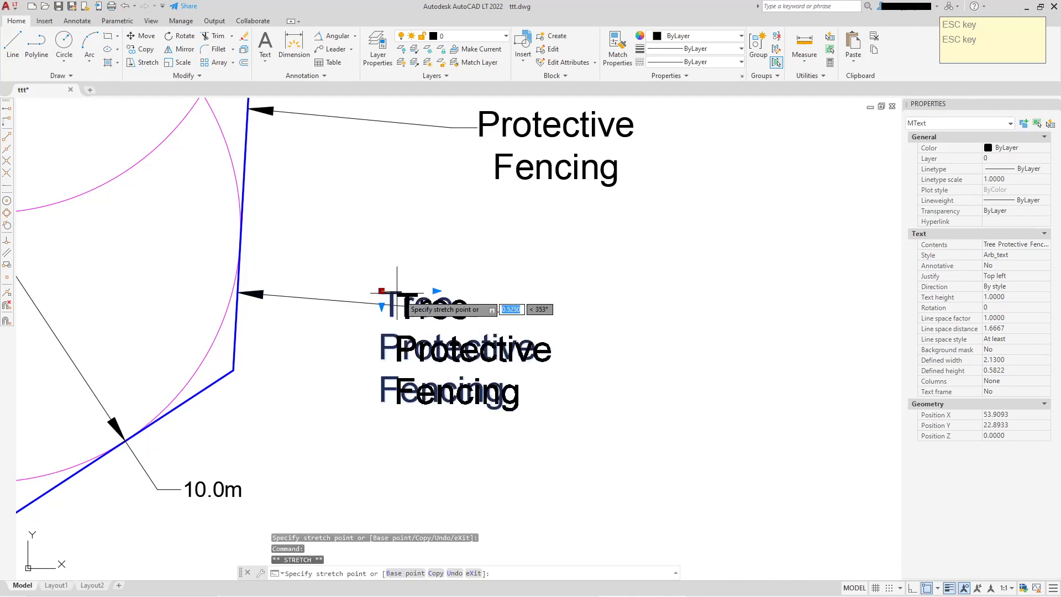
click(441, 274)
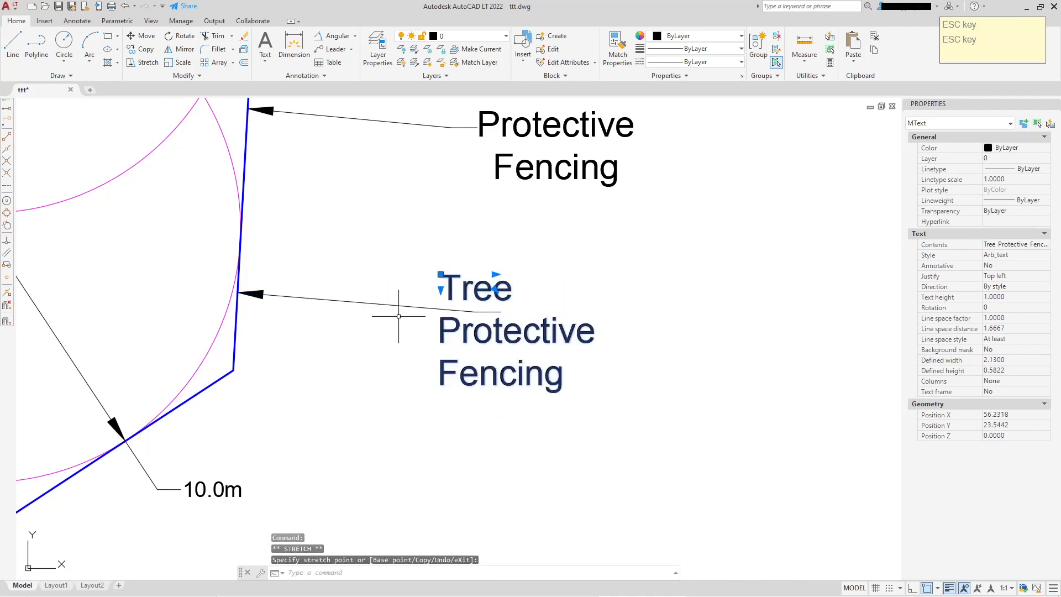
click(441, 274)
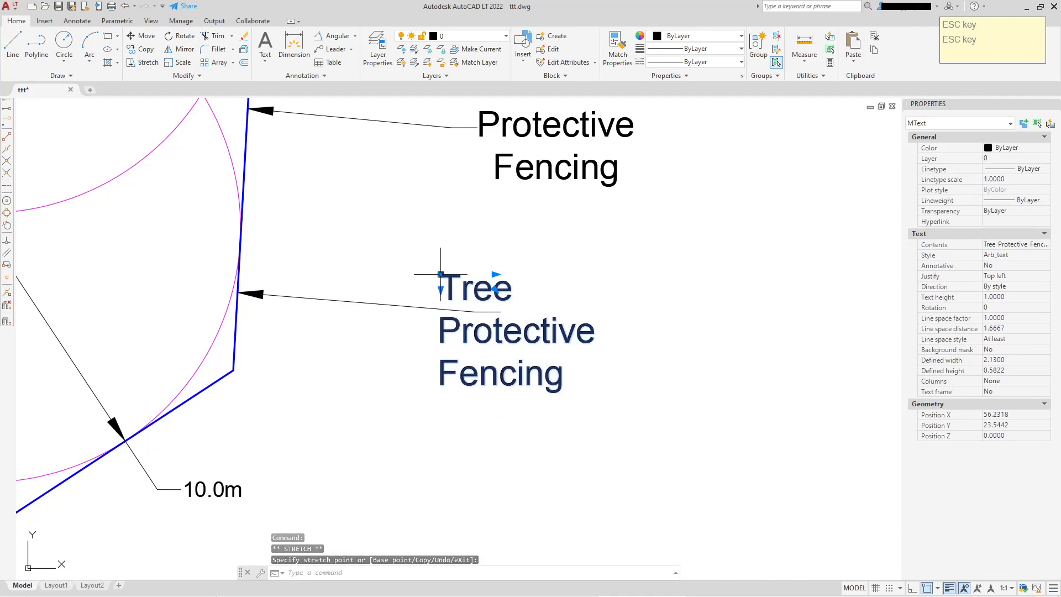
click(535, 279)
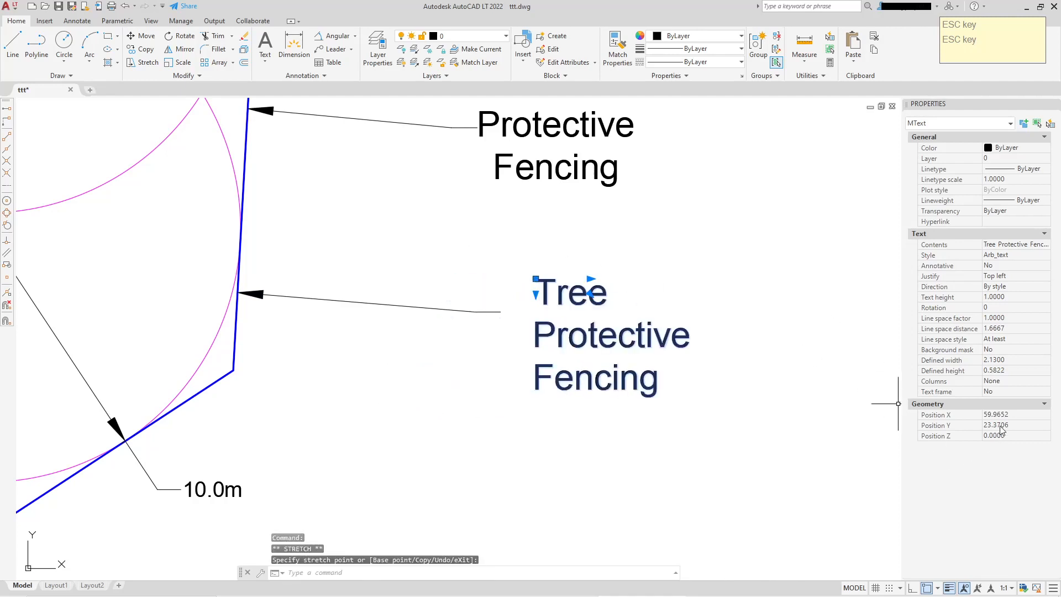
Turn on the copied label's text frame and shift the label up beside the leader's landing
click(1013, 390)
click(1006, 401)
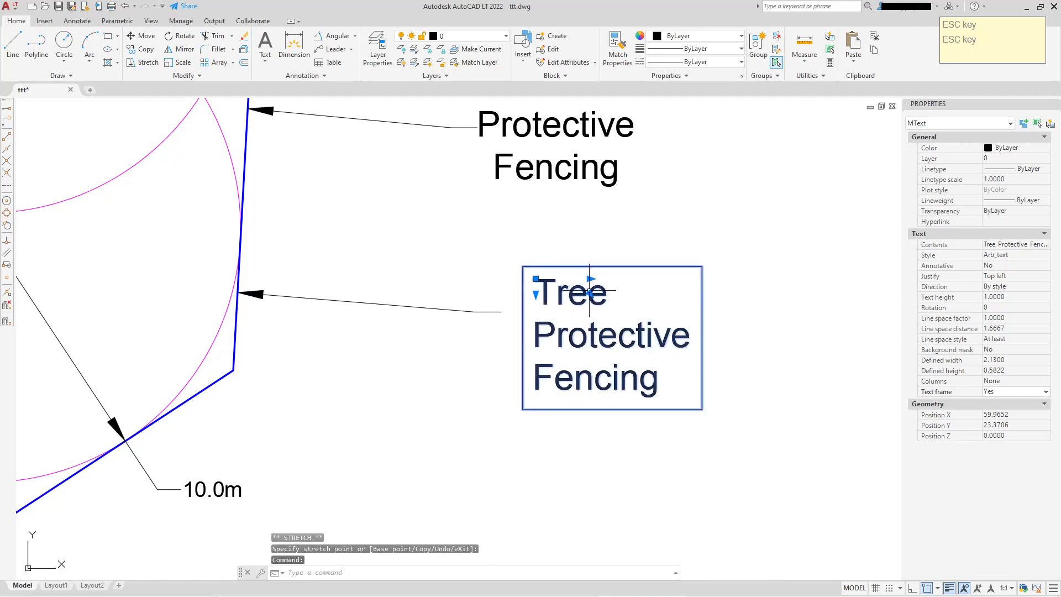
click(536, 279)
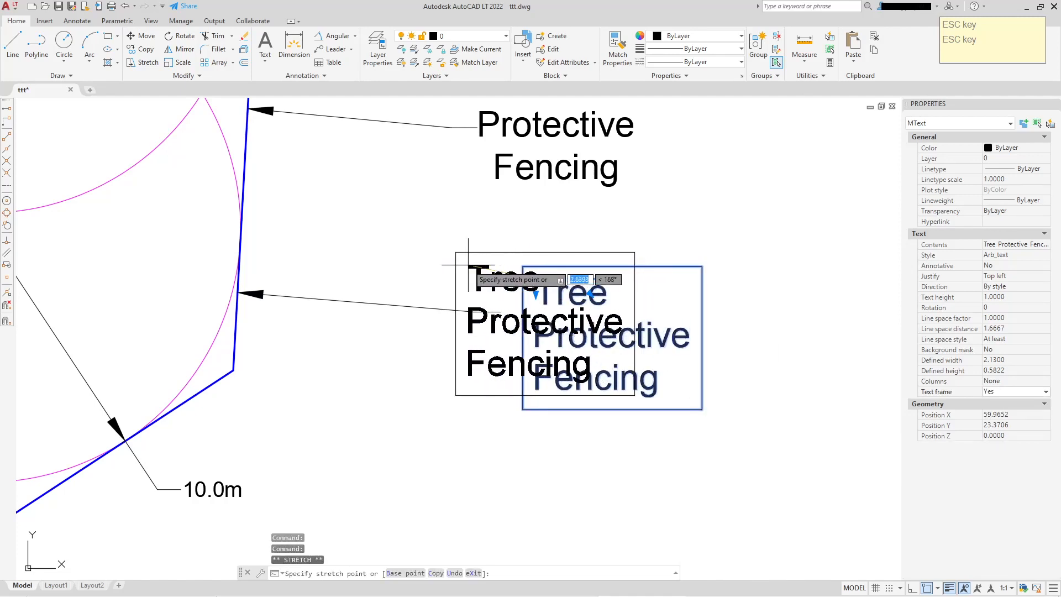
click(466, 265)
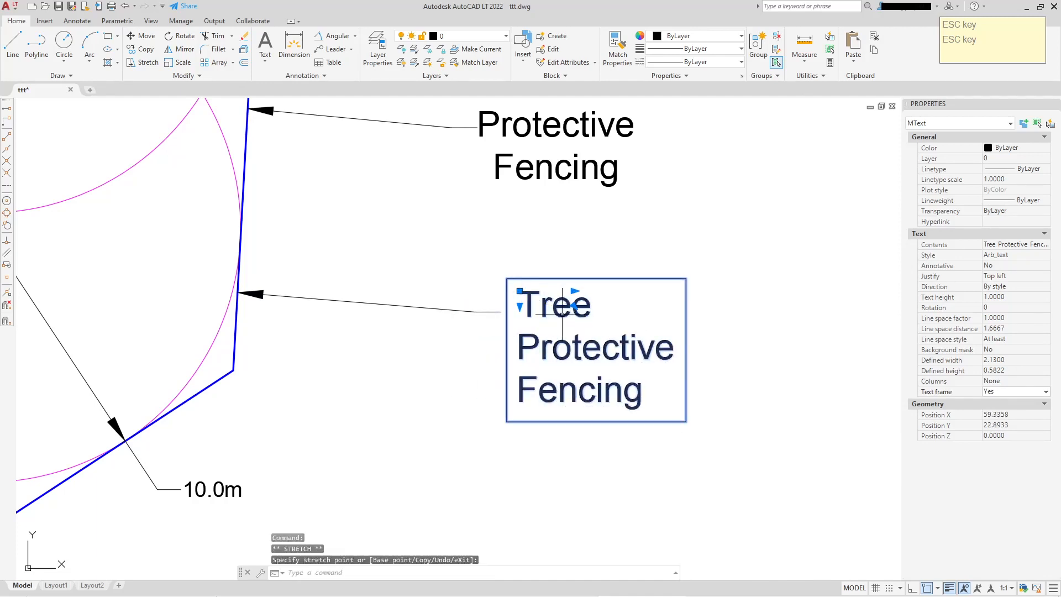
key(Escape)
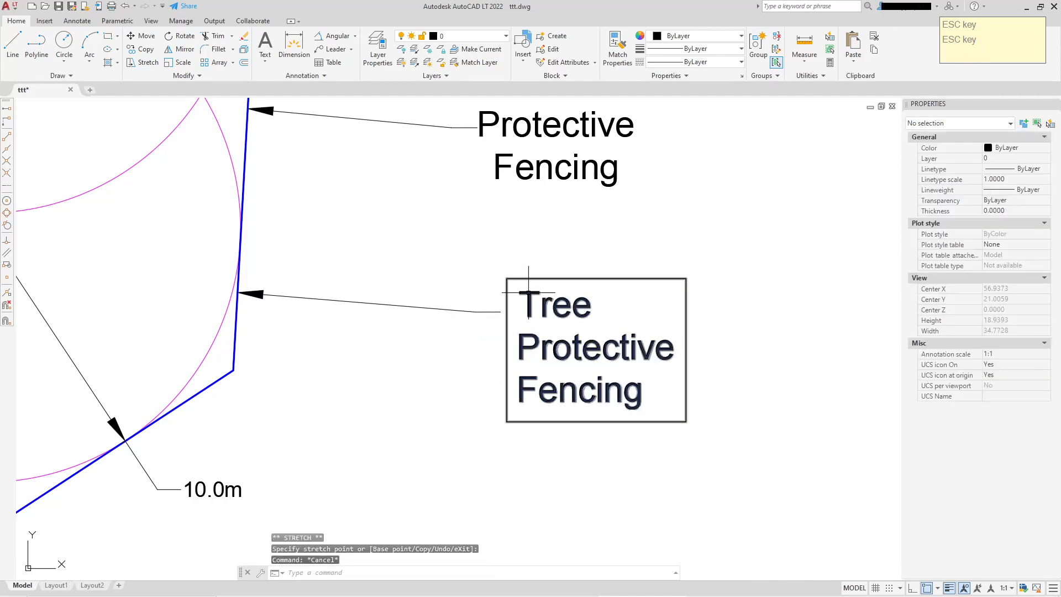
Enable a background mask on the framed Tree Protective Fencing label
click(529, 292)
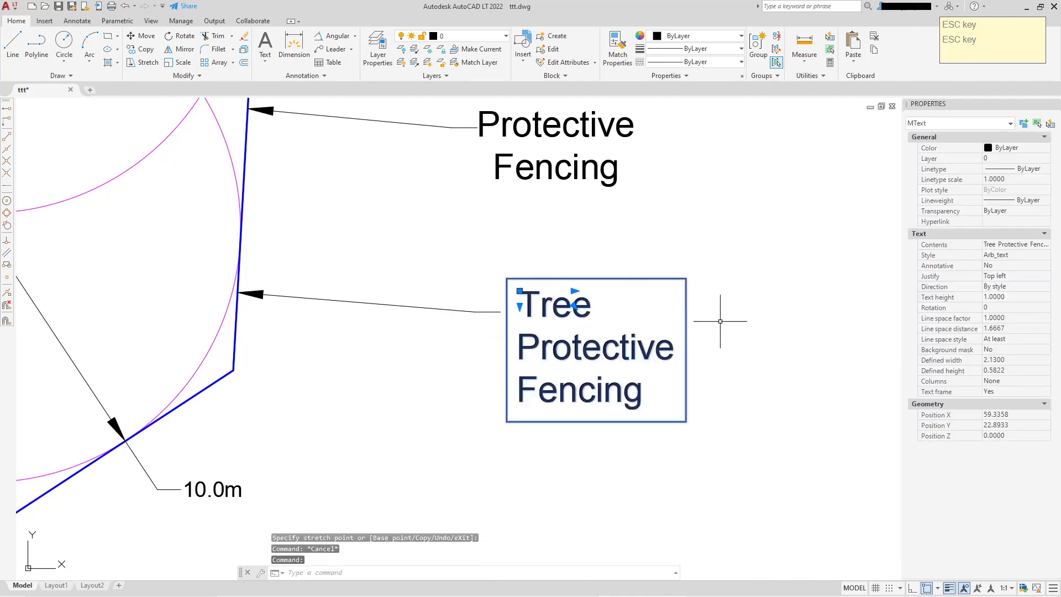
click(1011, 350)
click(1045, 349)
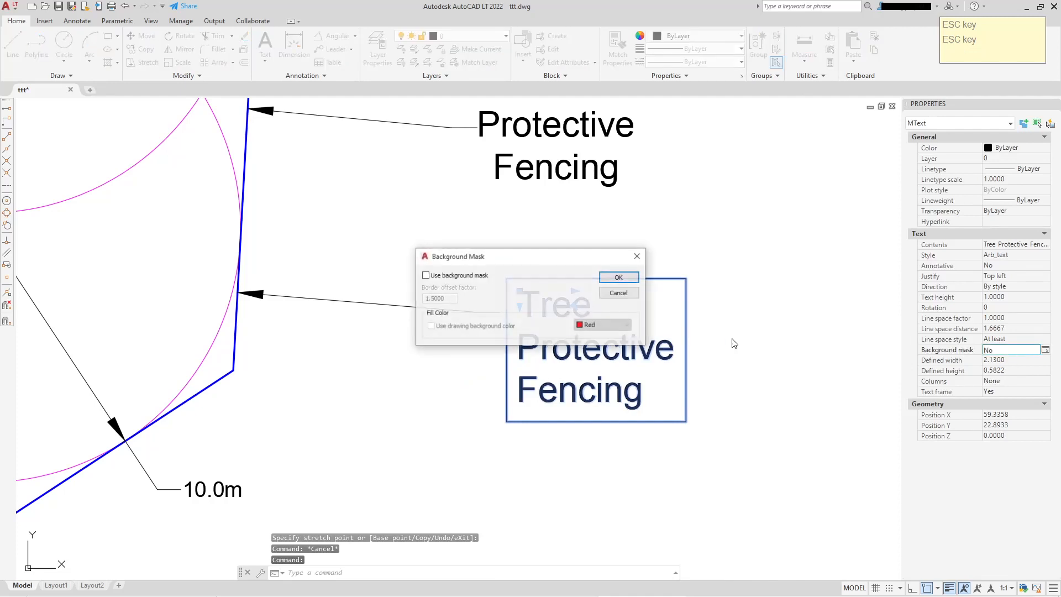
click(426, 276)
click(619, 278)
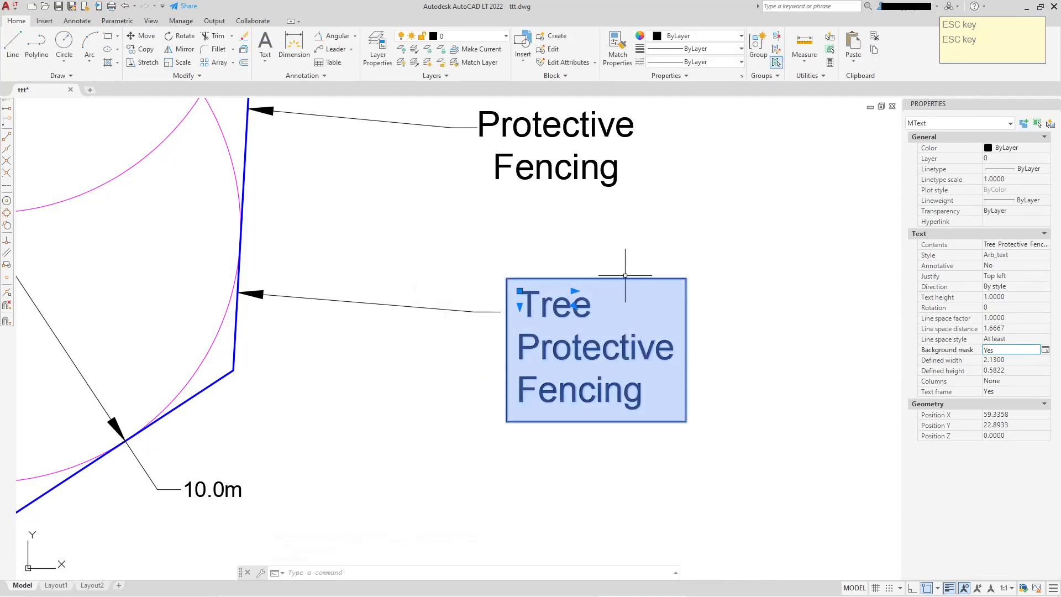
key(Escape)
Move the masked label left so it overlaps the end of the leader's landing line
click(539, 301)
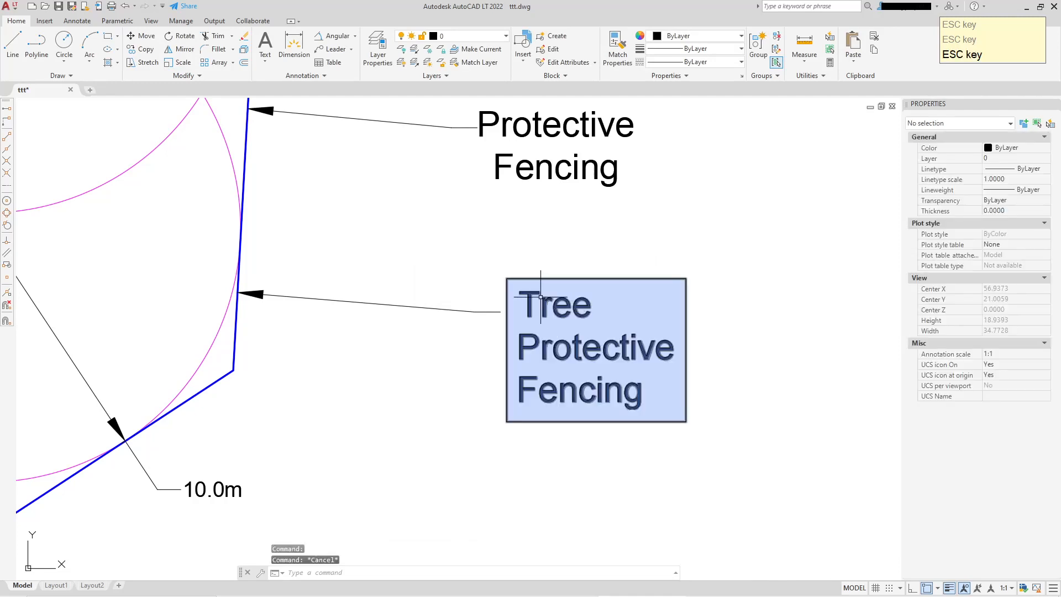
click(519, 291)
click(442, 286)
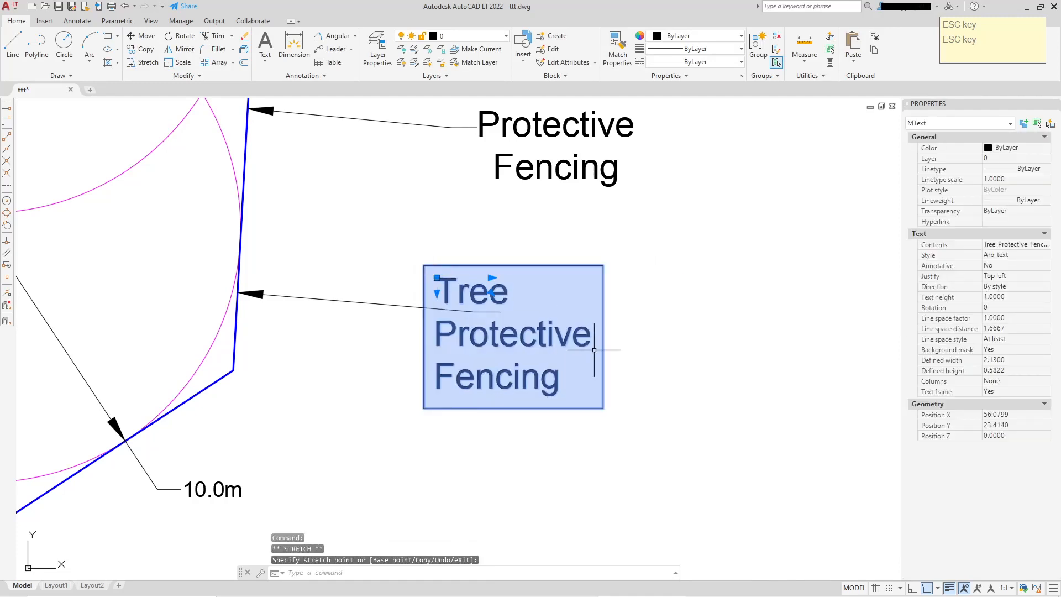
key(Escape)
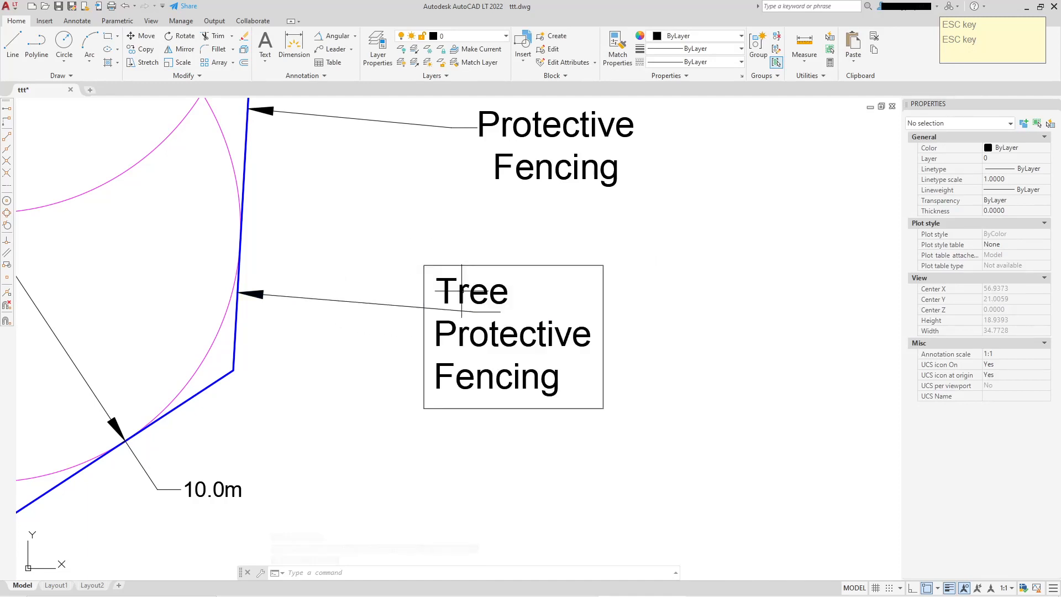
Bring the masked label to the front of the draw order
click(484, 284)
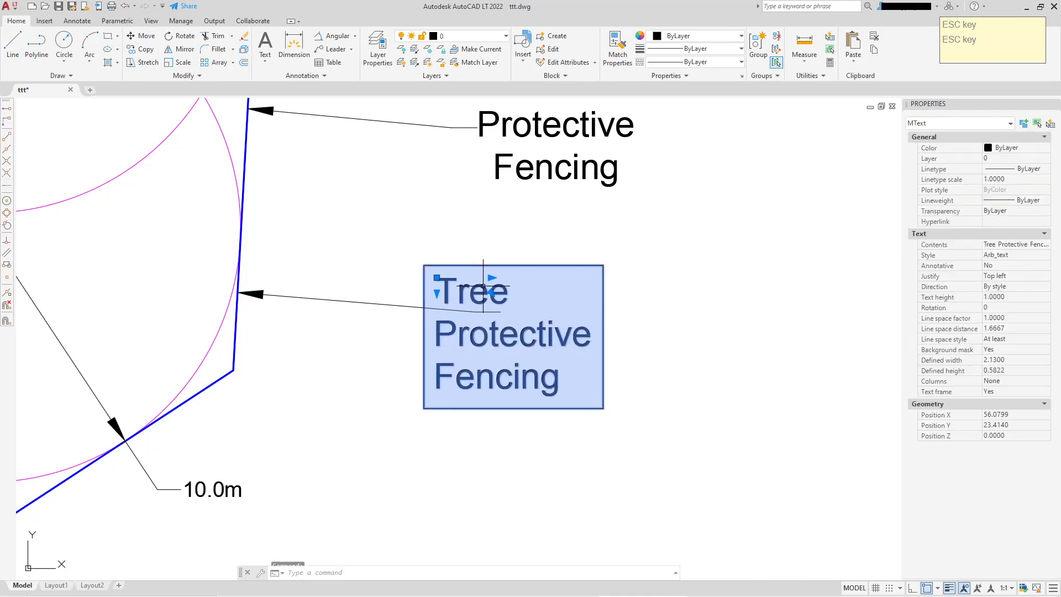
right_click(483, 286)
mouse_move(550, 444)
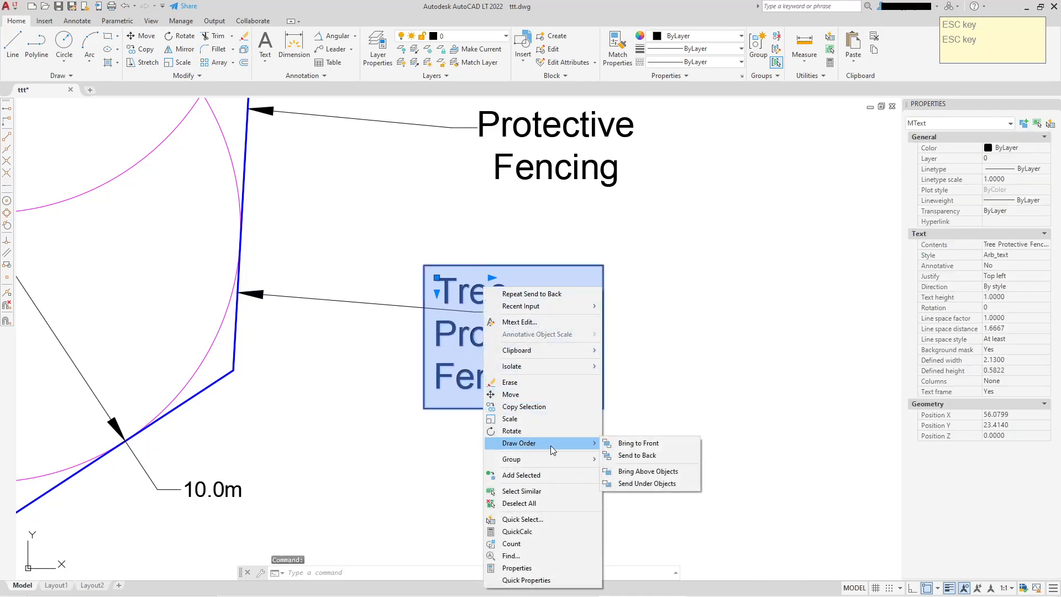
click(633, 442)
scroll(696, 383, down, 3)
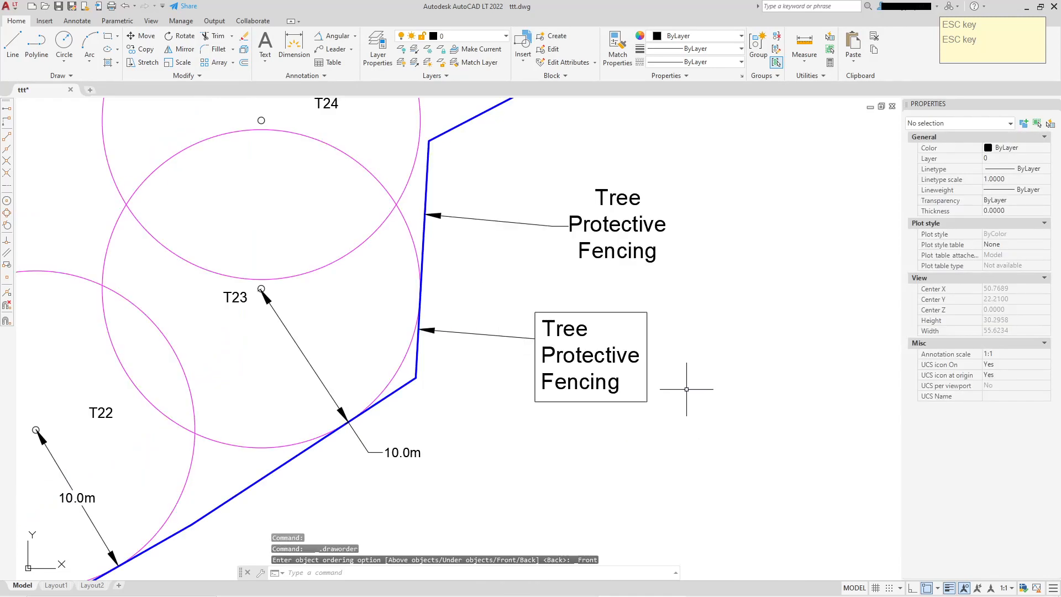
key(Escape)
scroll(618, 361, up, 1)
middle_drag(618, 361, 620, 361)
click(620, 360)
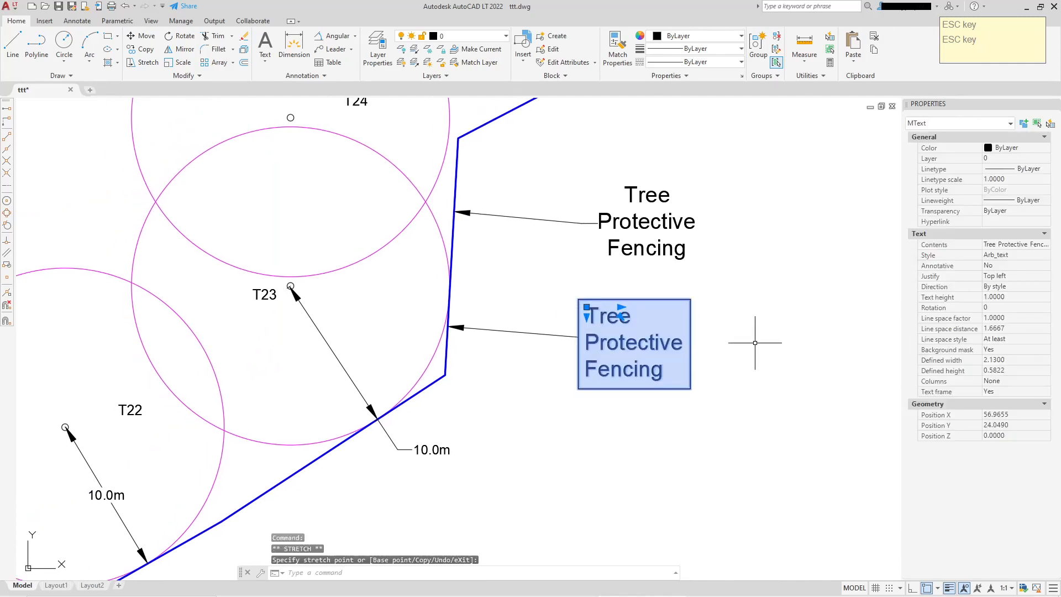
key(ctrl+z)
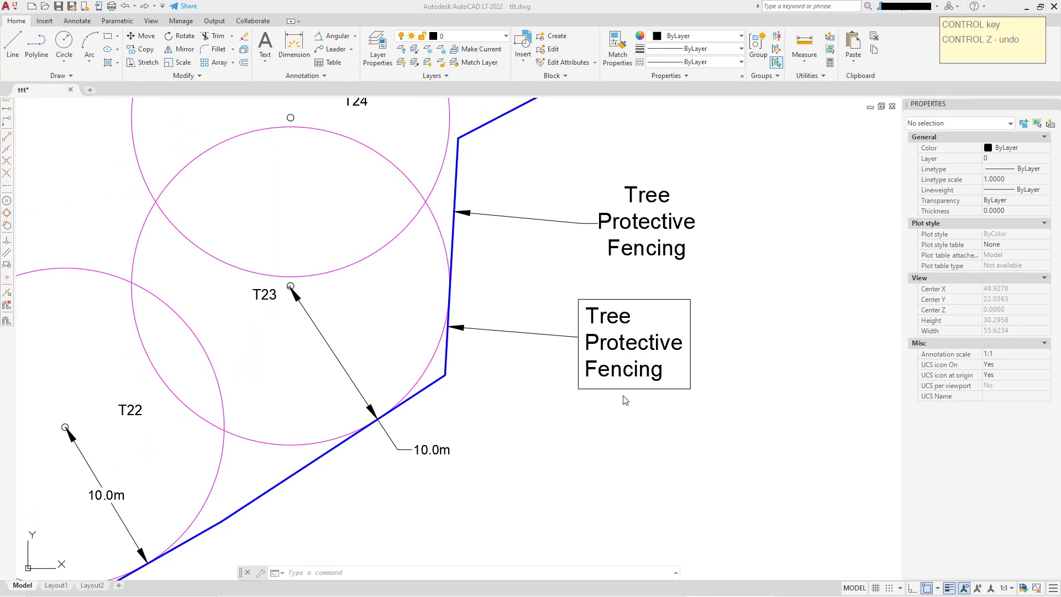
Move the framed label so its corner sits at the end of the new leader's landing
click(587, 307)
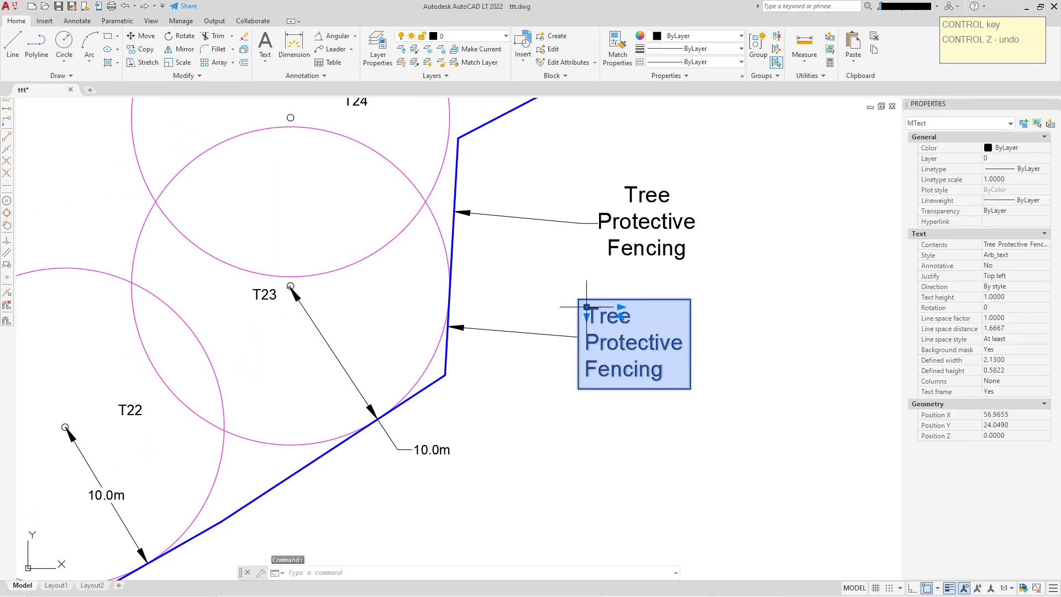
click(587, 307)
click(729, 445)
click(730, 447)
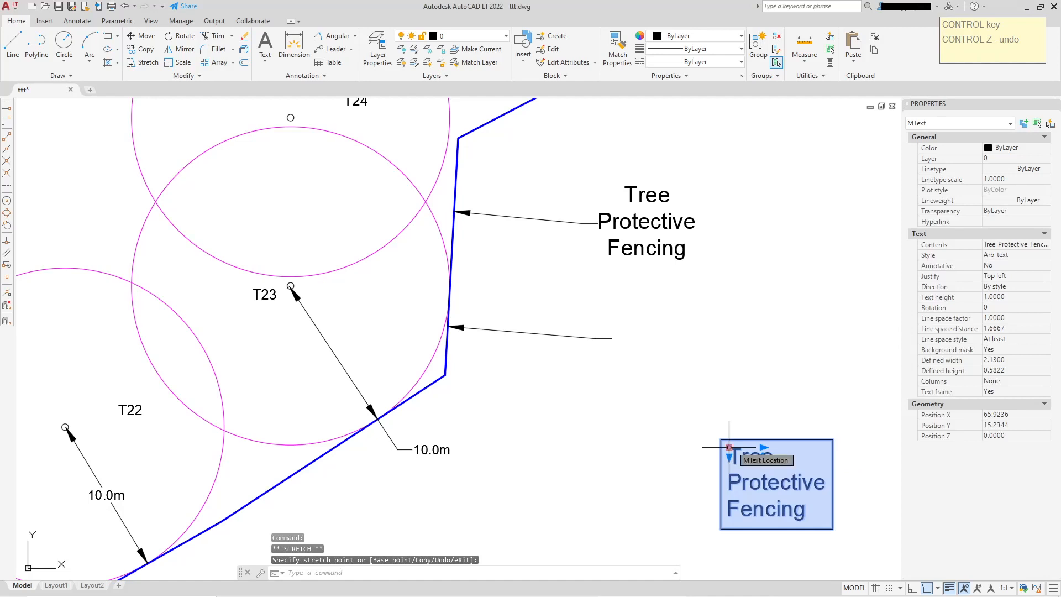
click(611, 316)
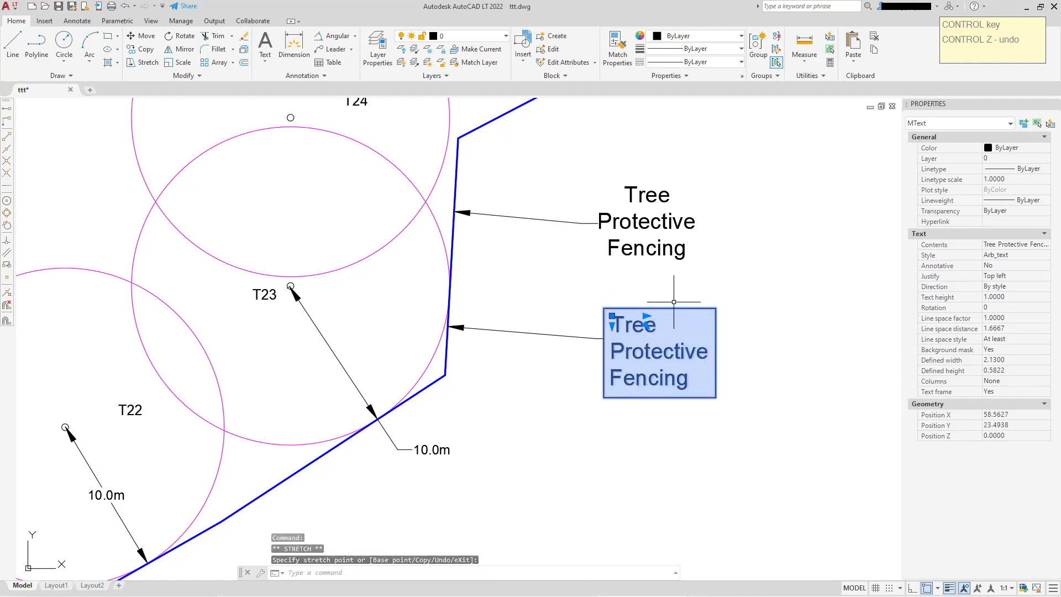
Set the upper leader's text frame option to Yes
key(Escape)
click(654, 238)
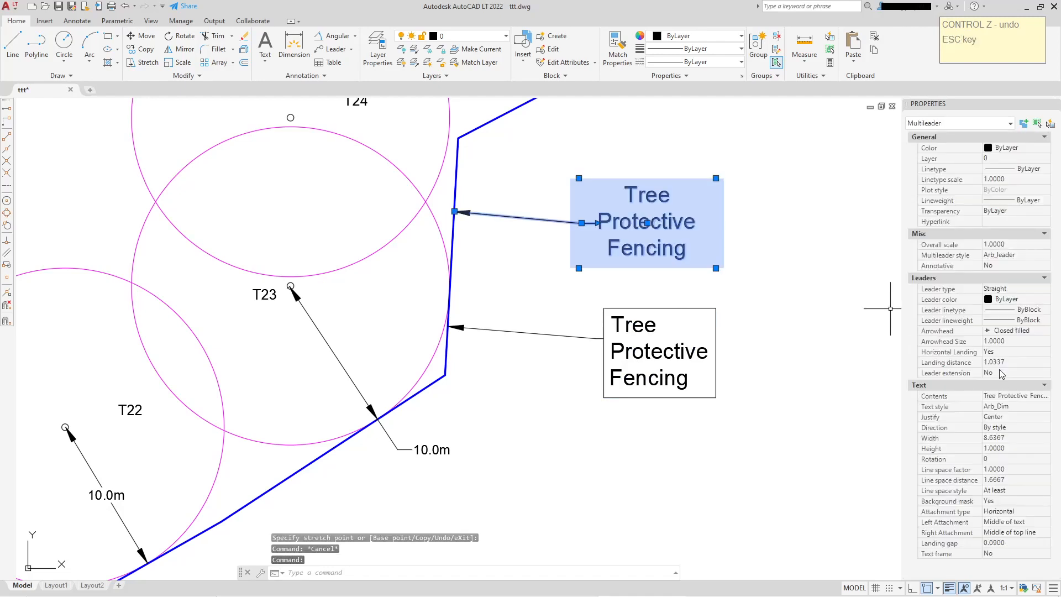
click(1000, 554)
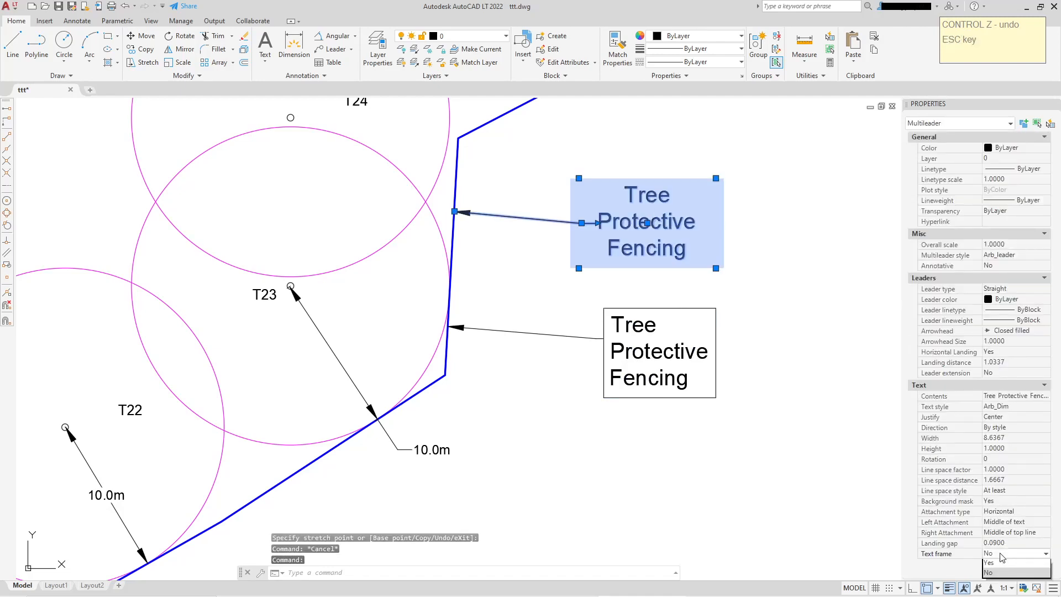
click(1002, 565)
scroll(757, 310, down, 2)
key(Escape)
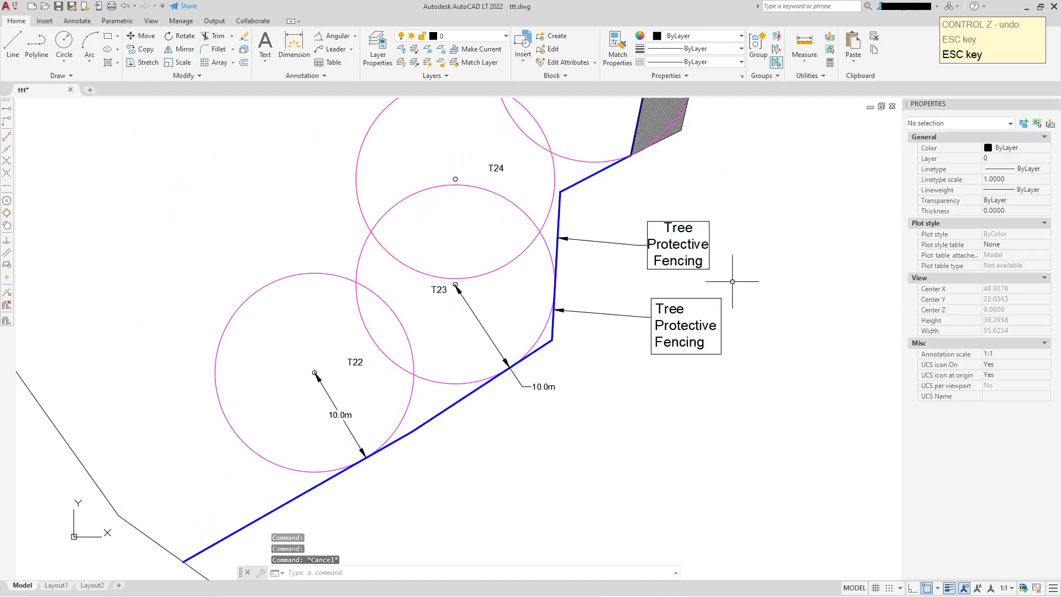
Draw a two-segment polyline forming a peak below the existing fence line
scroll(741, 287, up, 4)
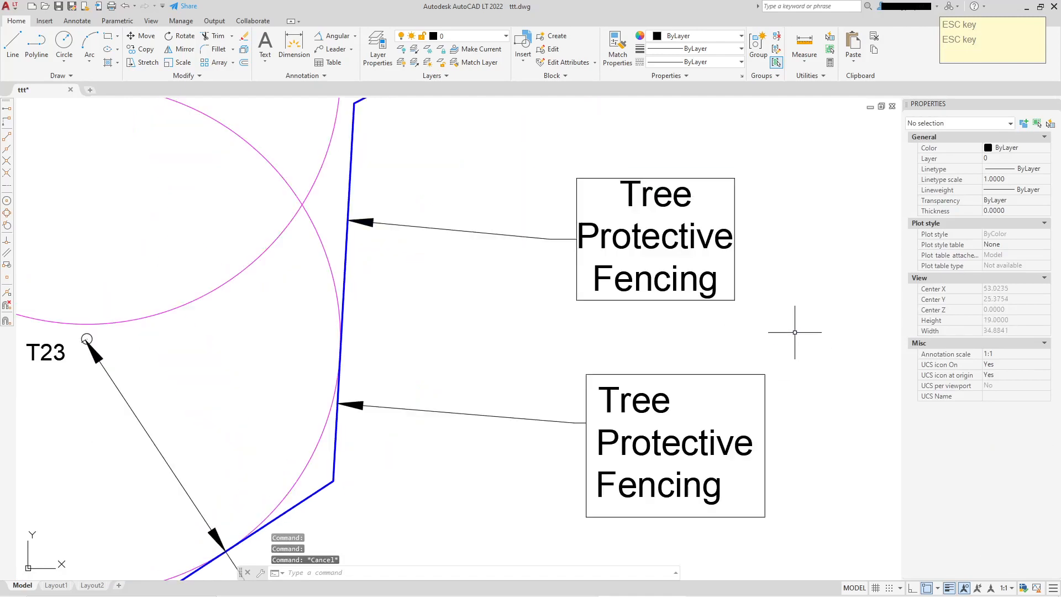
scroll(795, 332, down, 4)
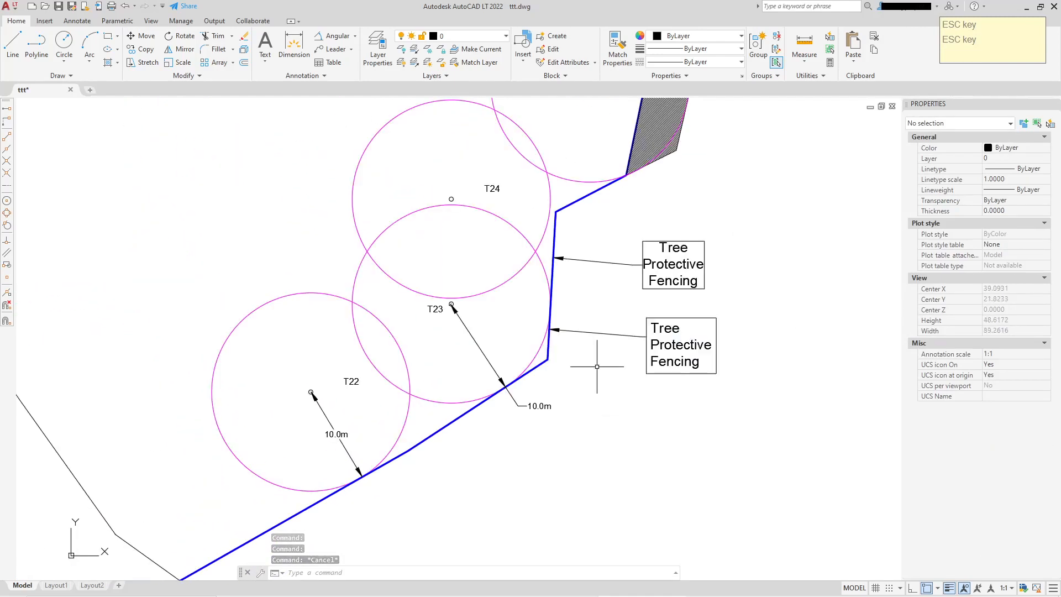
middle_drag(599, 371, 624, 340)
scroll(647, 376, down, 2)
middle_drag(640, 381, 584, 283)
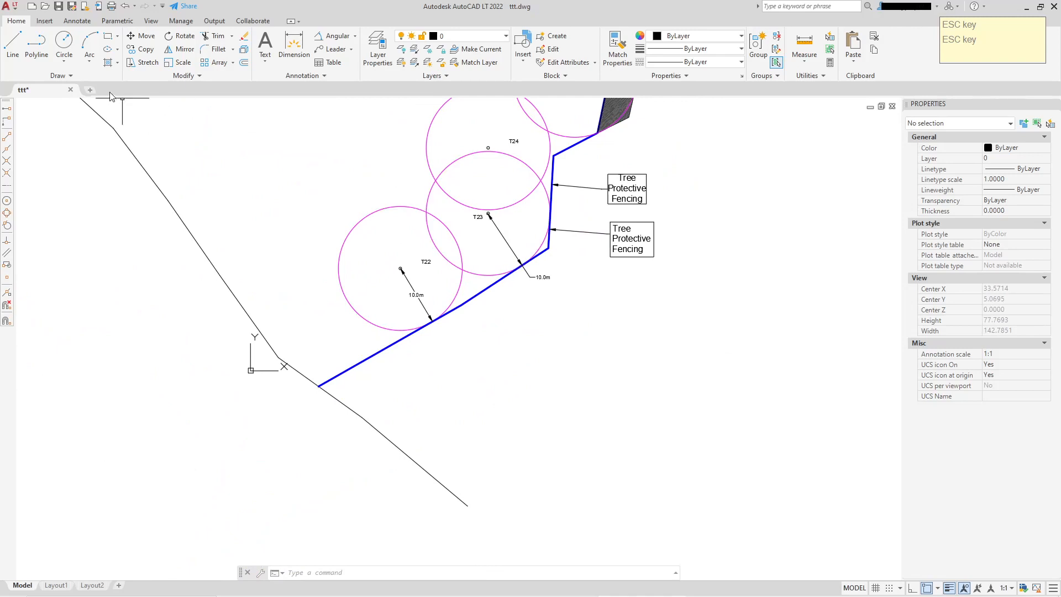
click(36, 44)
click(402, 451)
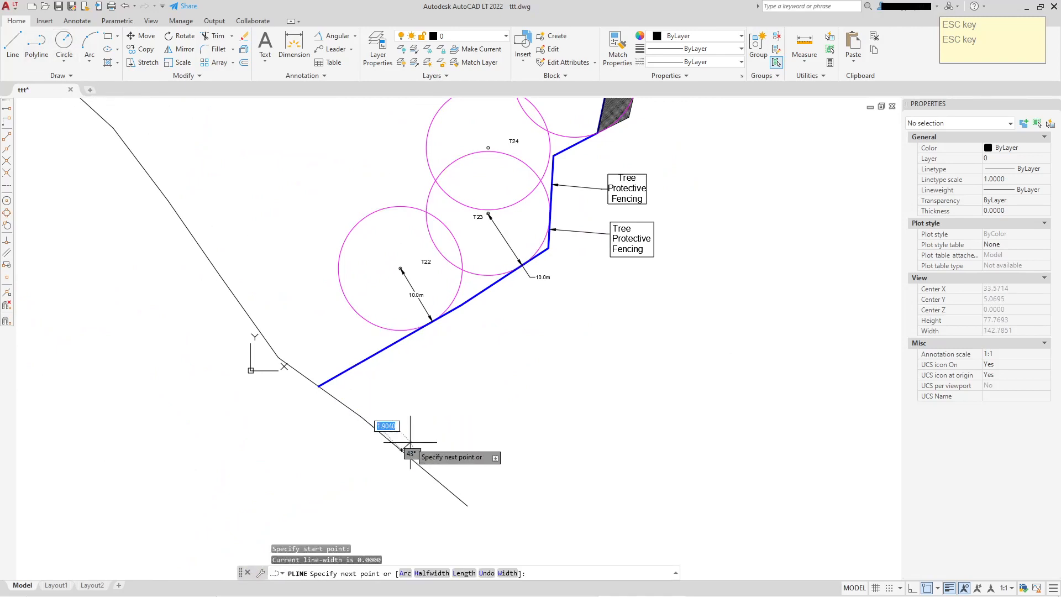
click(539, 395)
click(707, 484)
key(Escape)
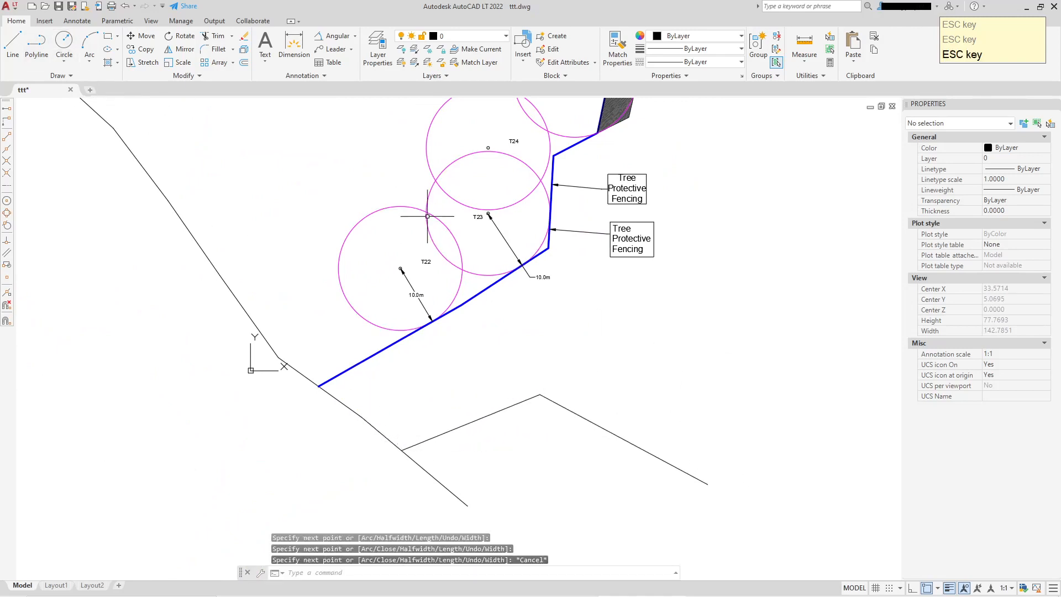
Copy circle T23 with its label from its centre down onto the new polyline's peak
click(462, 195)
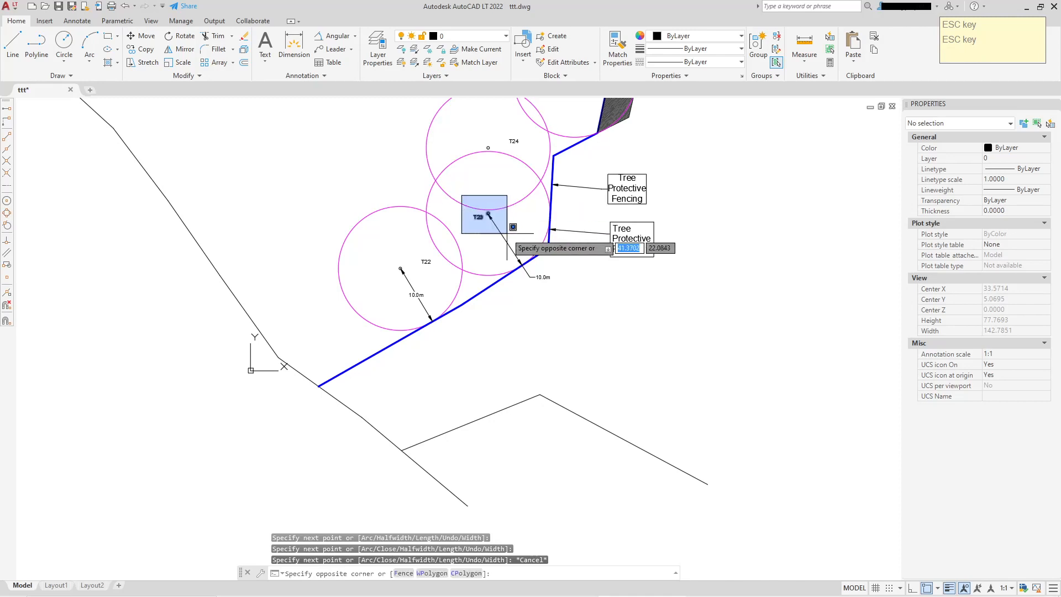
click(497, 237)
right_click(436, 184)
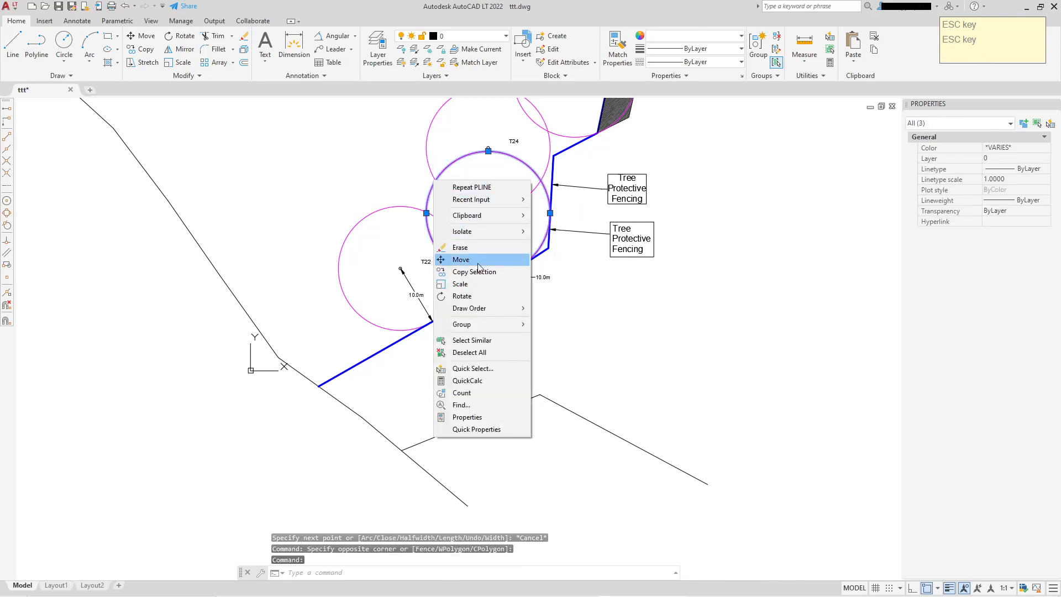
click(474, 271)
click(488, 214)
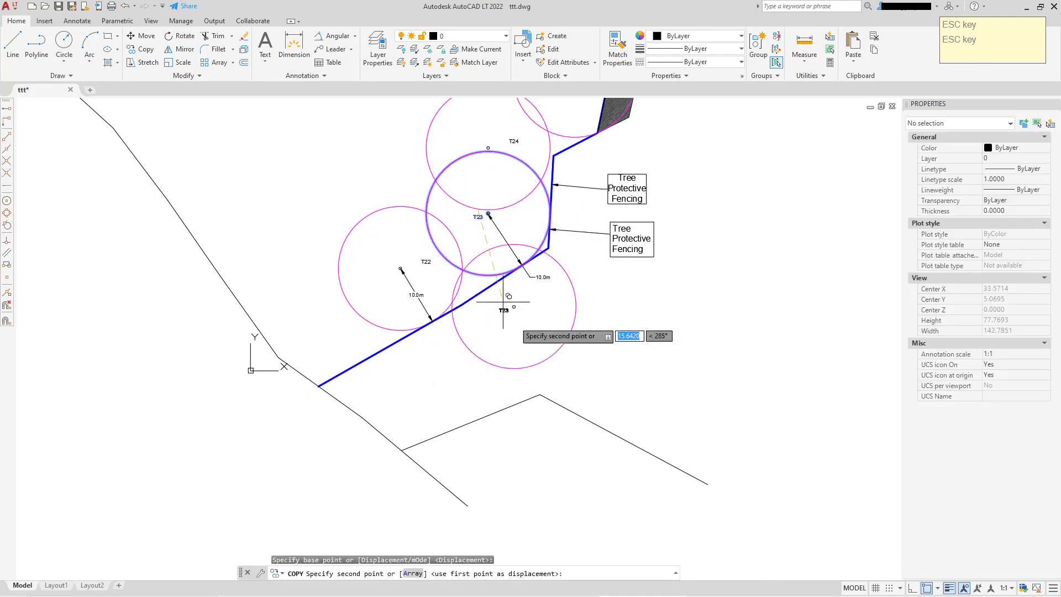
click(535, 463)
key(Escape)
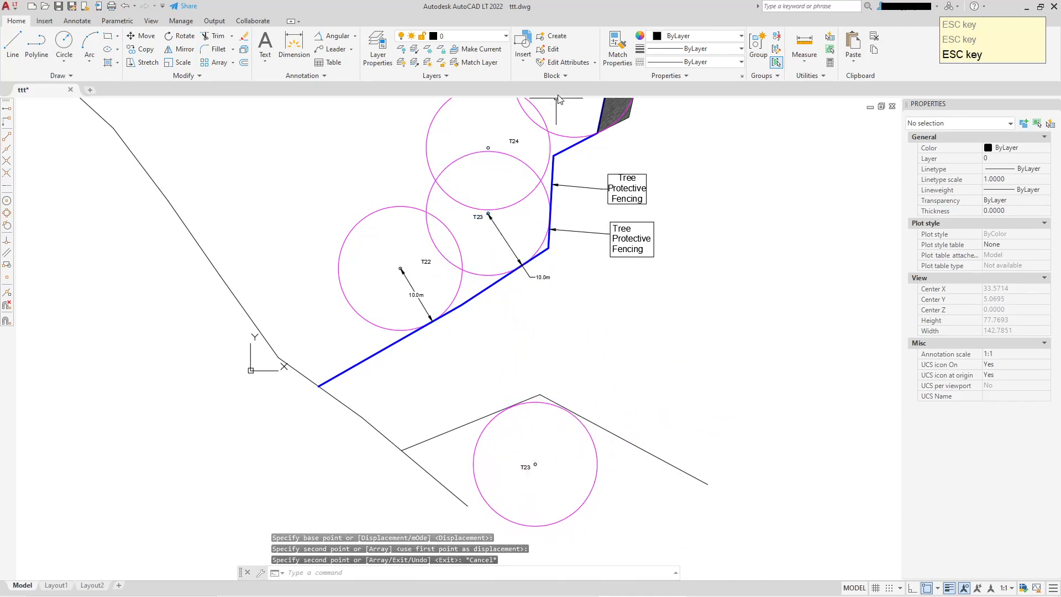
Match the new polyline's properties to the blue fence line
click(617, 44)
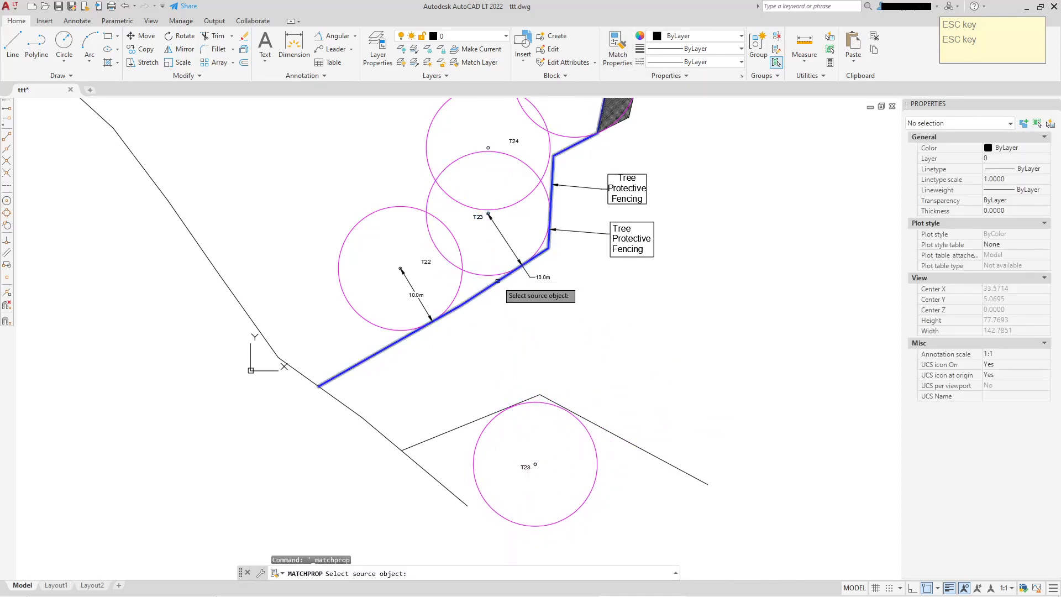
click(497, 281)
right_click(683, 334)
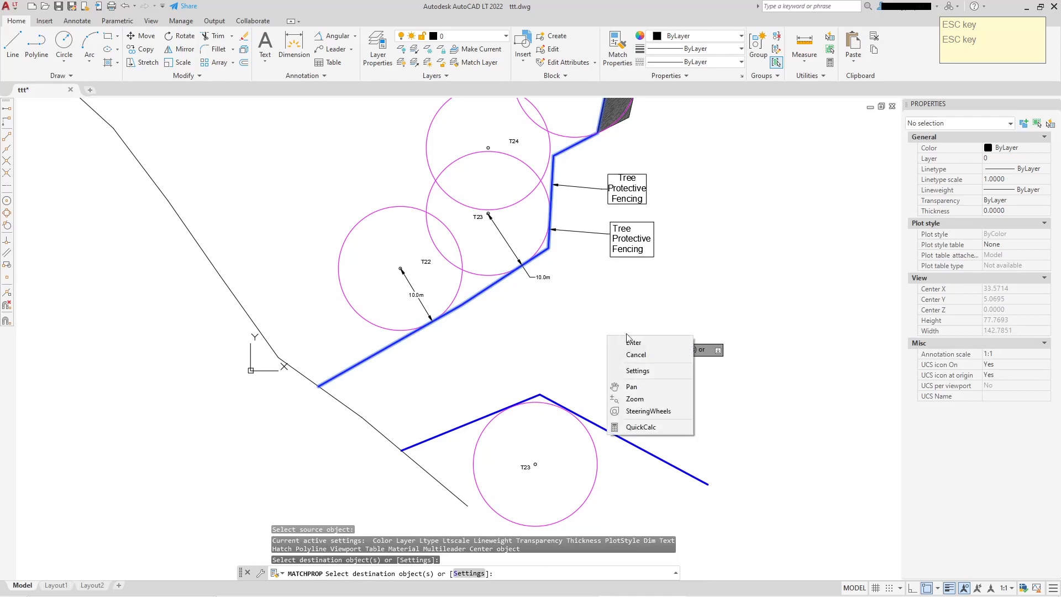
click(697, 343)
scroll(577, 309, up, 2)
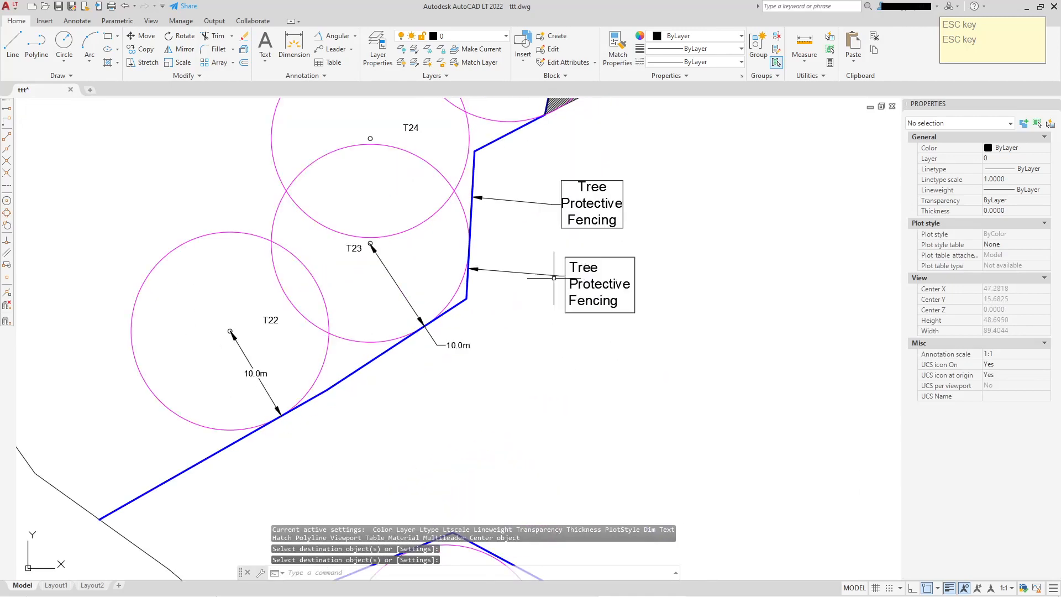
Move the lower leader and its framed label down below the fence segment between T22 and T23
click(593, 283)
click(530, 277)
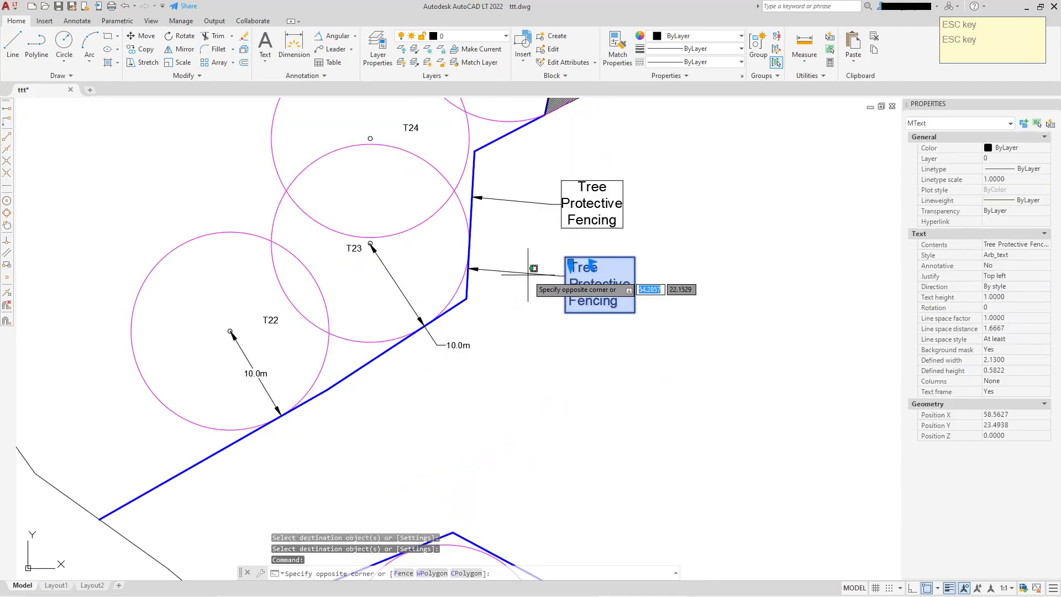
click(526, 255)
right_click(523, 272)
click(554, 352)
click(575, 293)
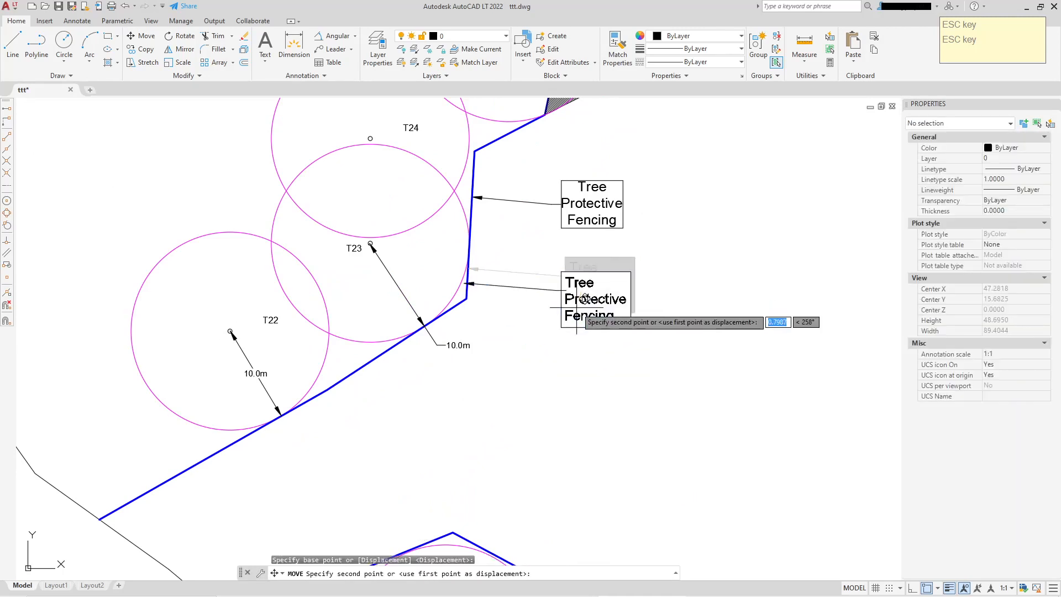
click(439, 448)
key(Escape)
Stretch the moved leader's arrowhead onto the fence line between T22 and T23
click(356, 425)
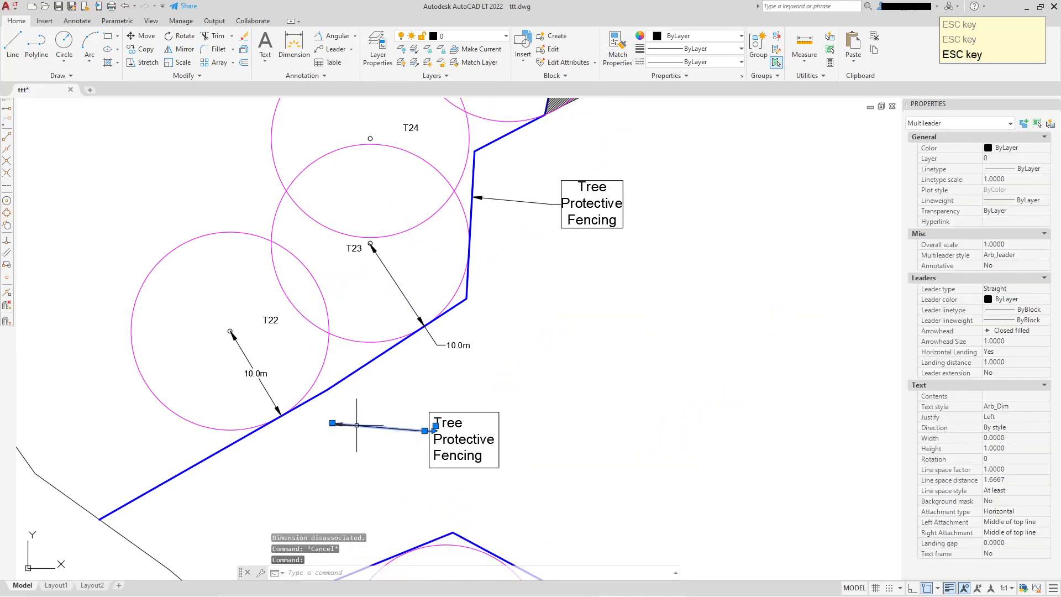
click(332, 423)
click(381, 354)
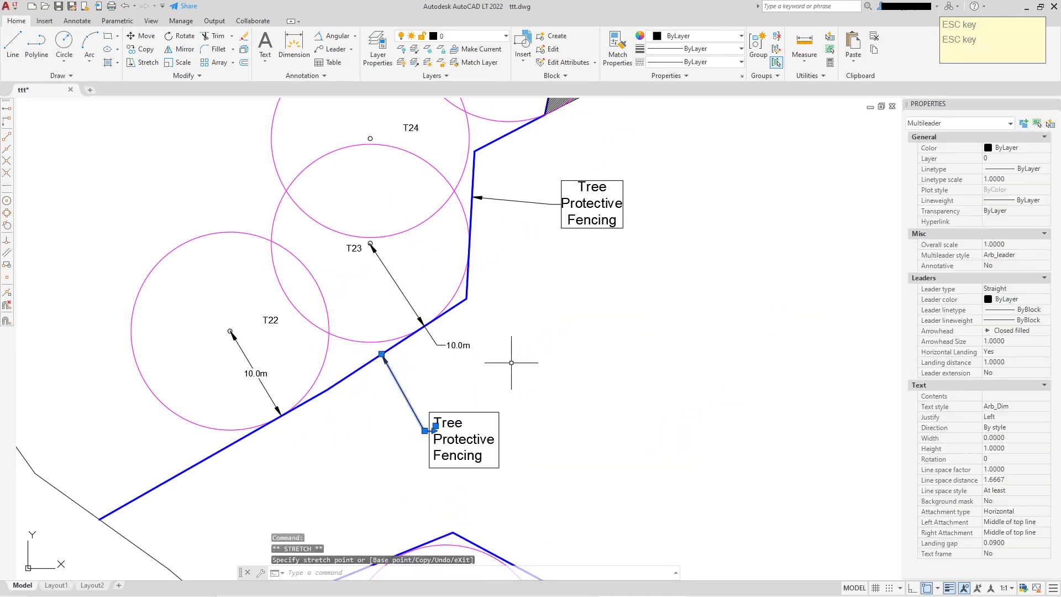
scroll(431, 431, up, 2)
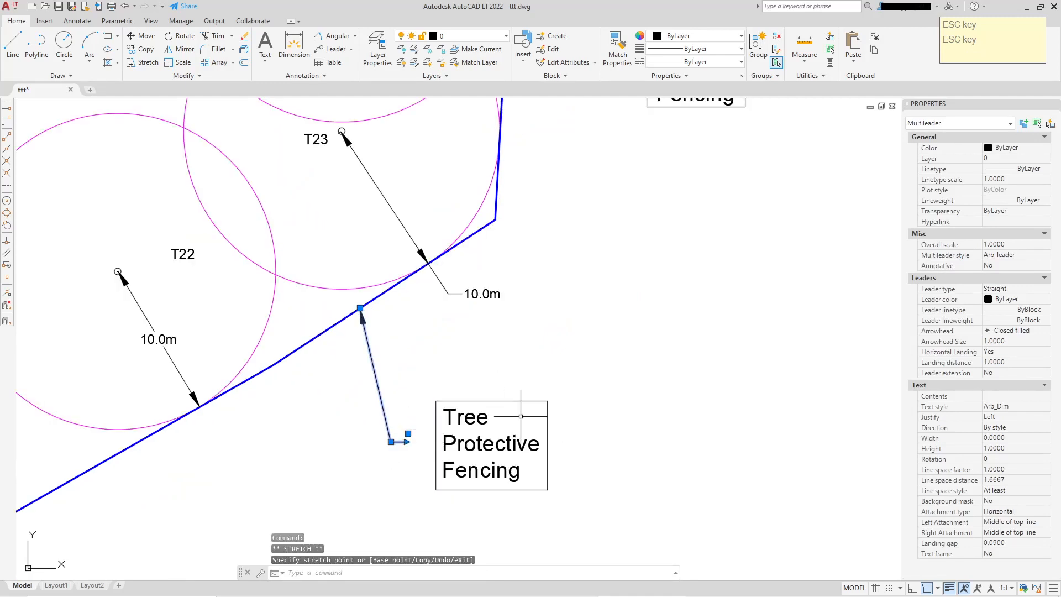
key(Escape)
click(387, 434)
click(381, 440)
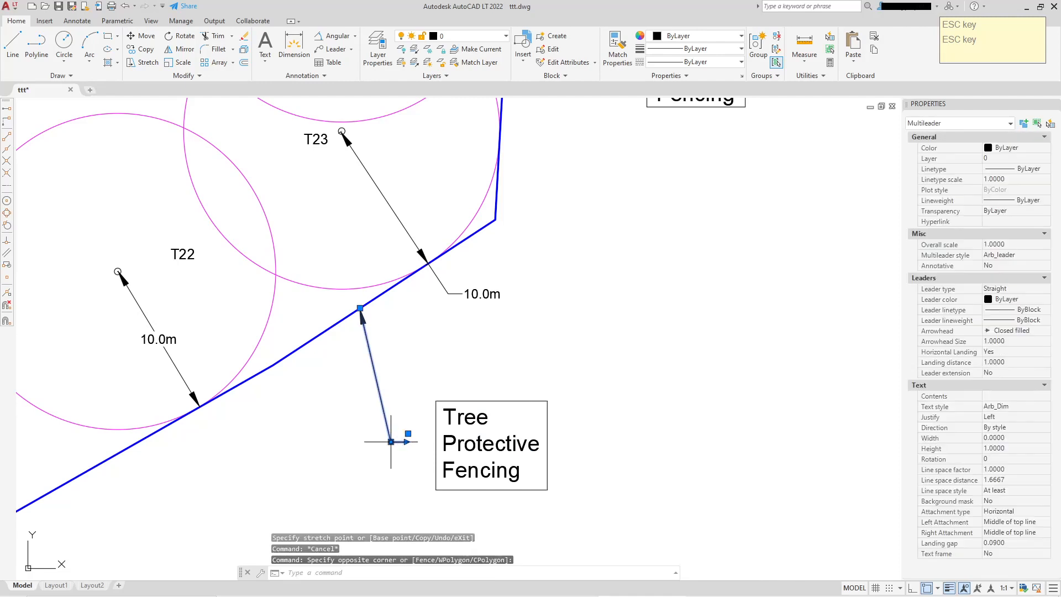
key(Escape)
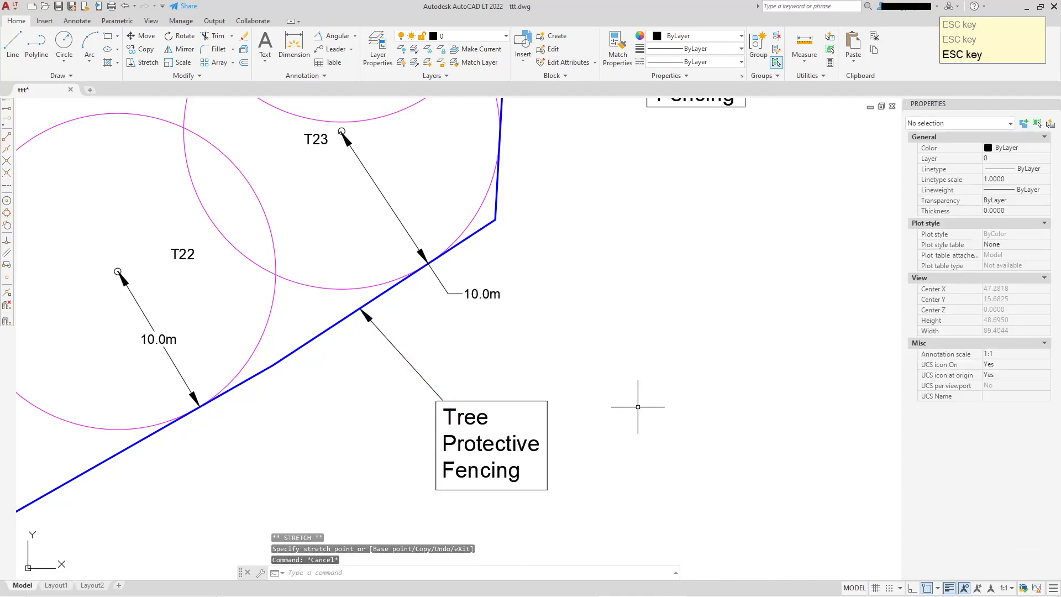
Copy that leader and stretch the copy's arrowhead to the peak of the new polyline
scroll(638, 407, down, 2)
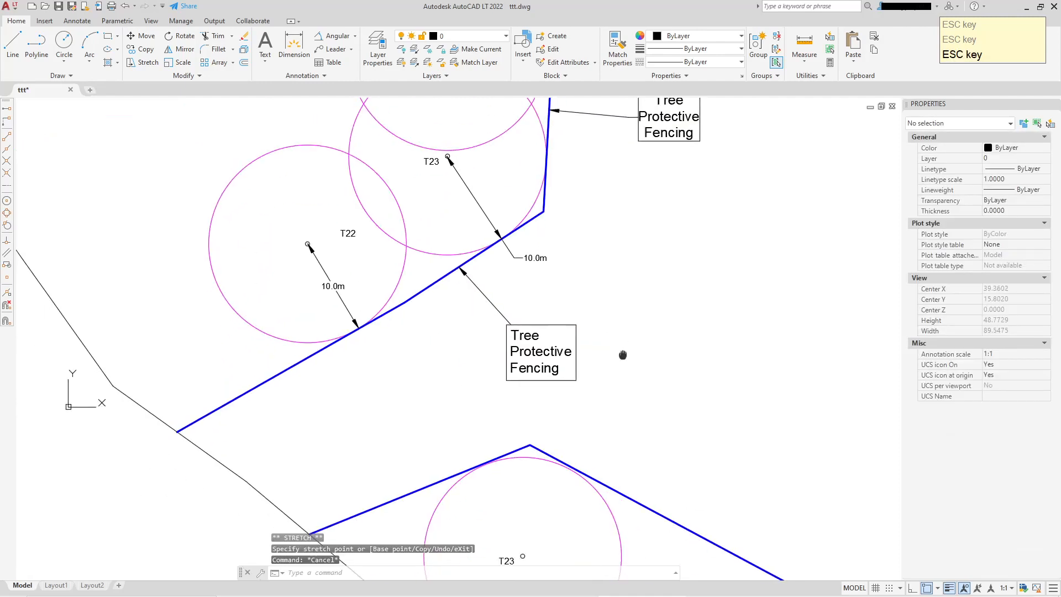
click(484, 295)
right_click(483, 295)
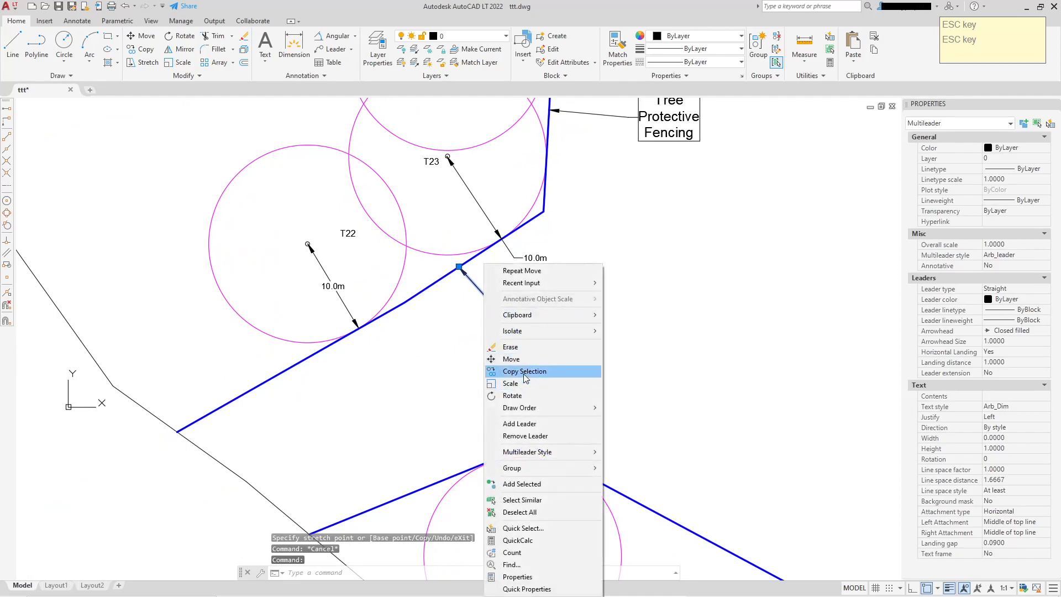
click(532, 370)
click(482, 305)
click(483, 319)
key(Escape)
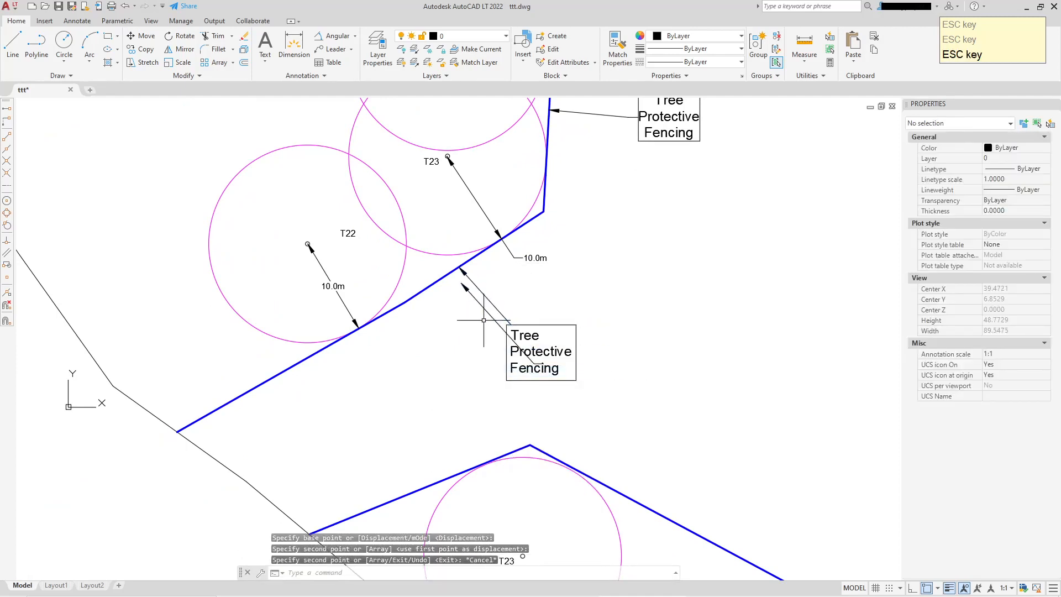
click(463, 287)
click(461, 283)
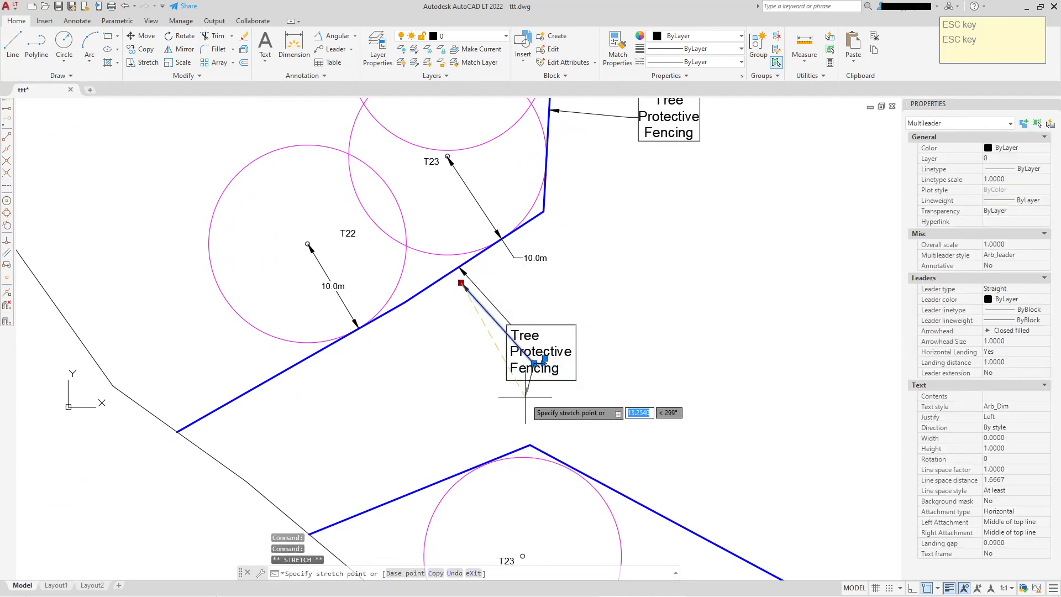
click(521, 446)
key(Escape)
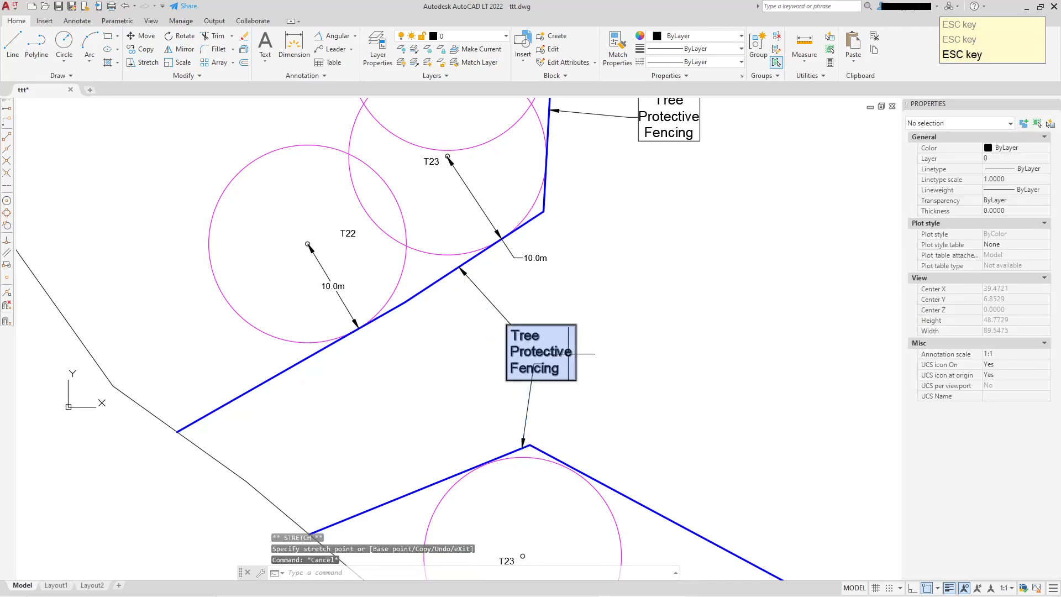
Send the new leader to the back of the draw order and undo it
click(580, 355)
scroll(580, 355, up, 2)
key(Escape)
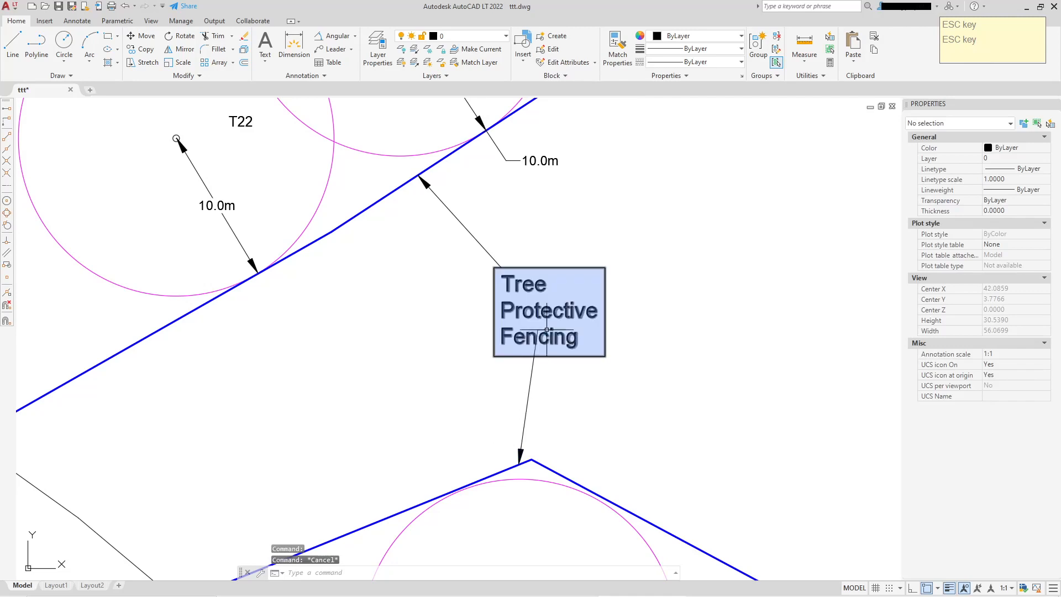
click(532, 381)
right_click(552, 381)
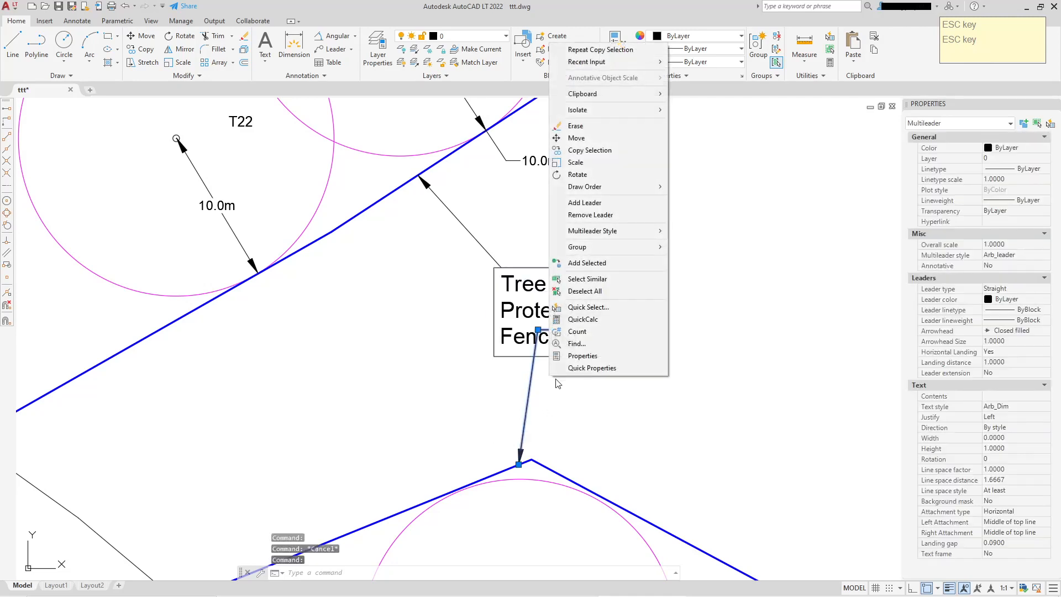
mouse_move(626, 187)
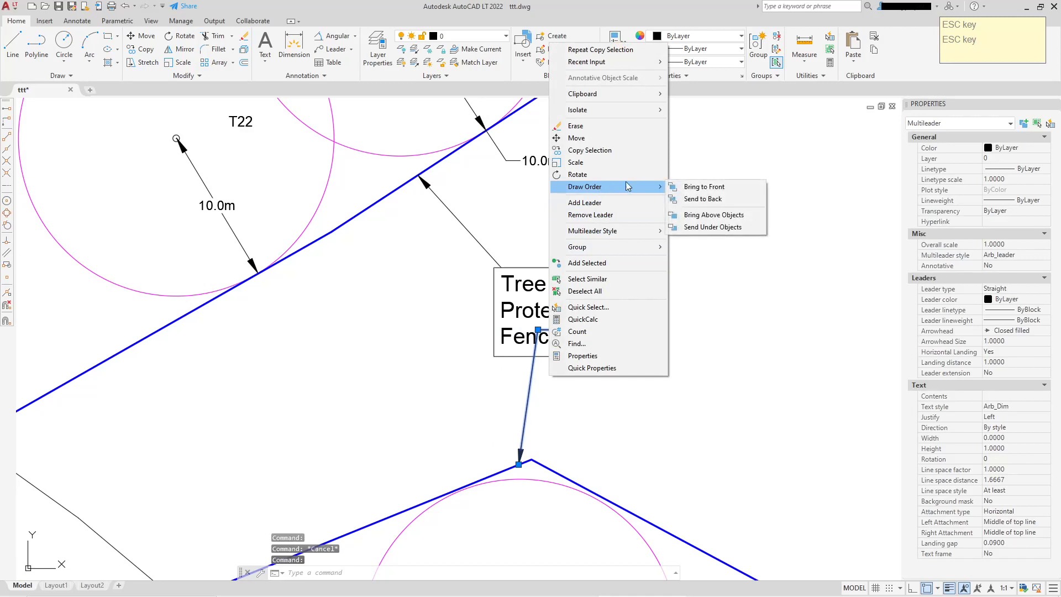
click(697, 199)
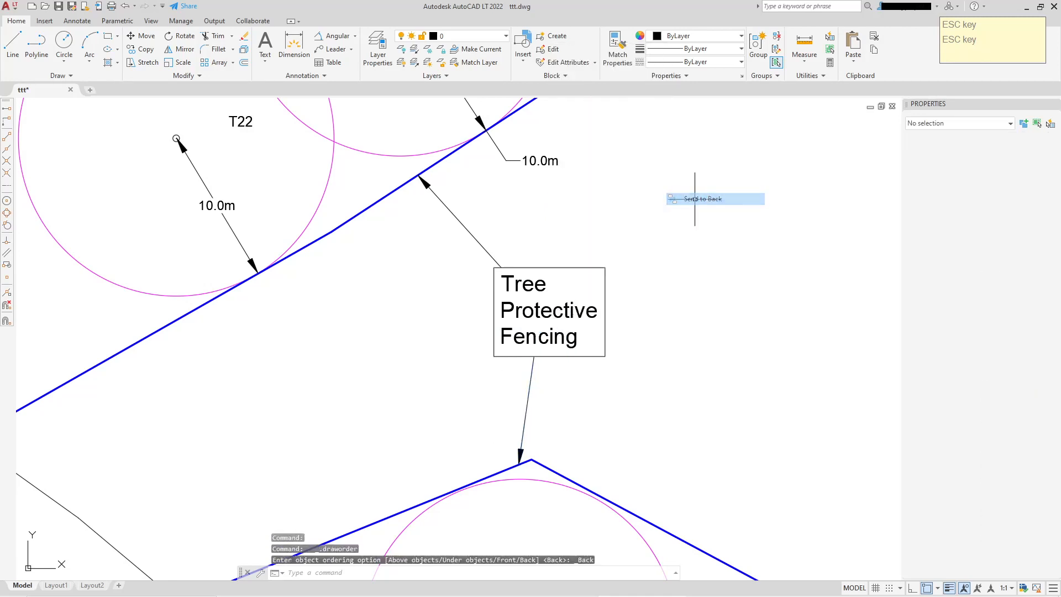
key(Escape)
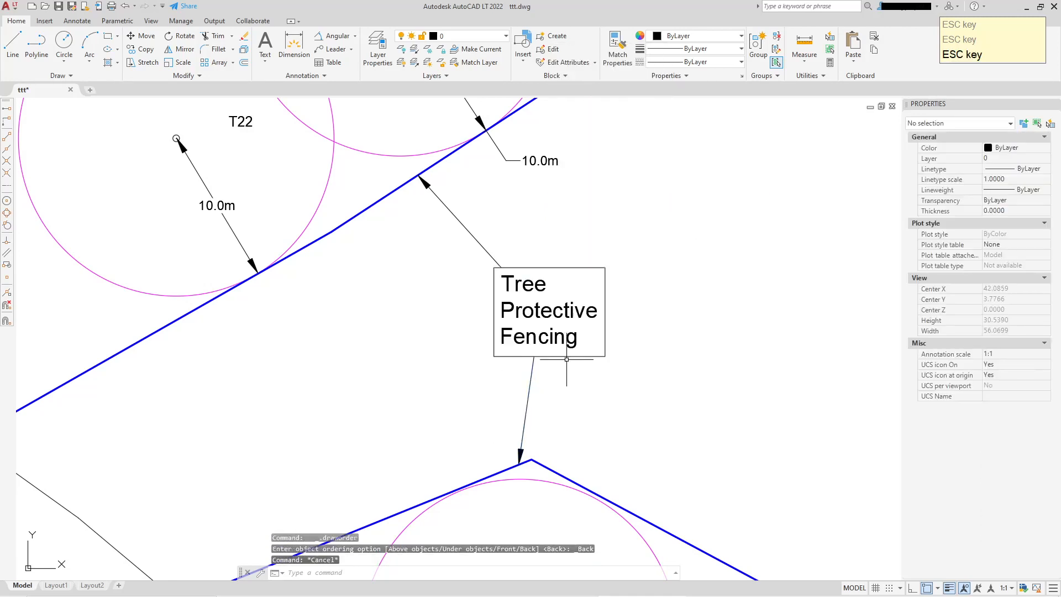
key(ctrl+z)
Bring the lower framed label to the front of the draw order
click(586, 309)
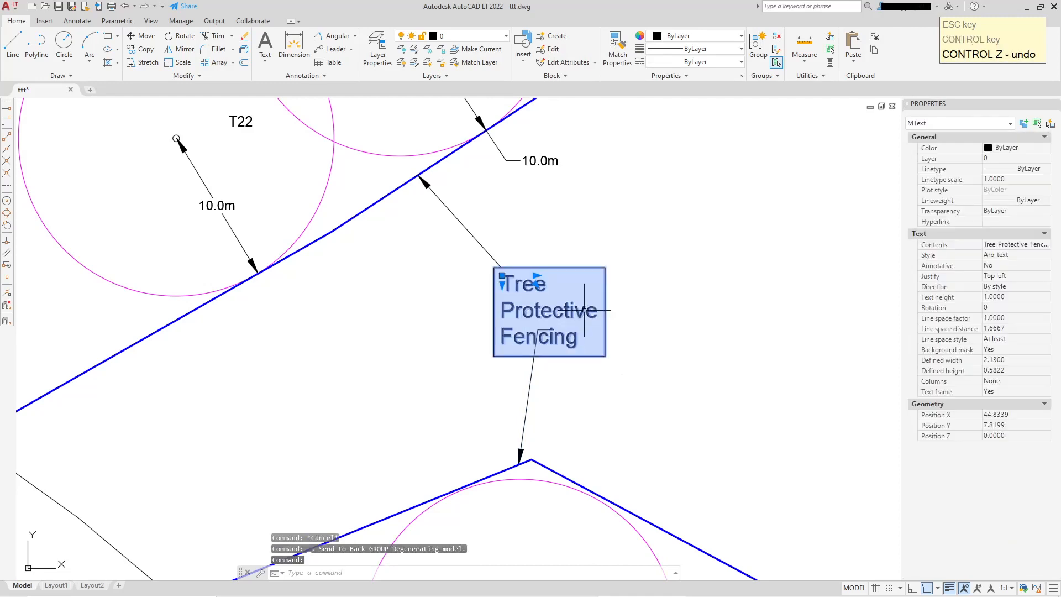
right_click(586, 310)
mouse_move(647, 166)
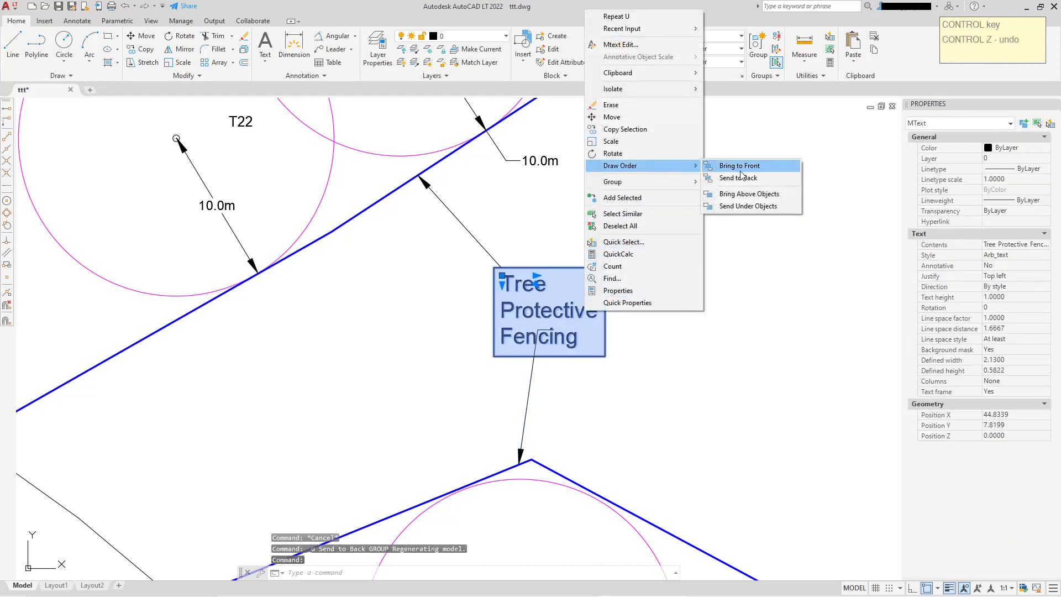
click(743, 166)
key(Escape)
scroll(714, 425, down, 2)
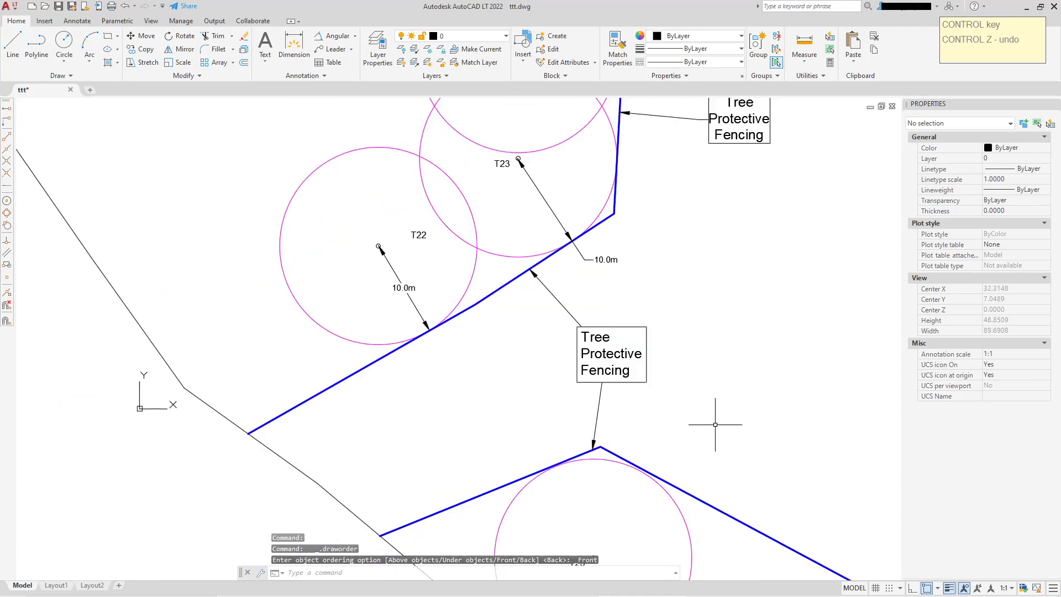
Copy the lower Tree Protective Fencing label with its leader to a spot above the top of the T25 hatch
scroll(628, 454, down, 4)
middle_drag(673, 419, 561, 396)
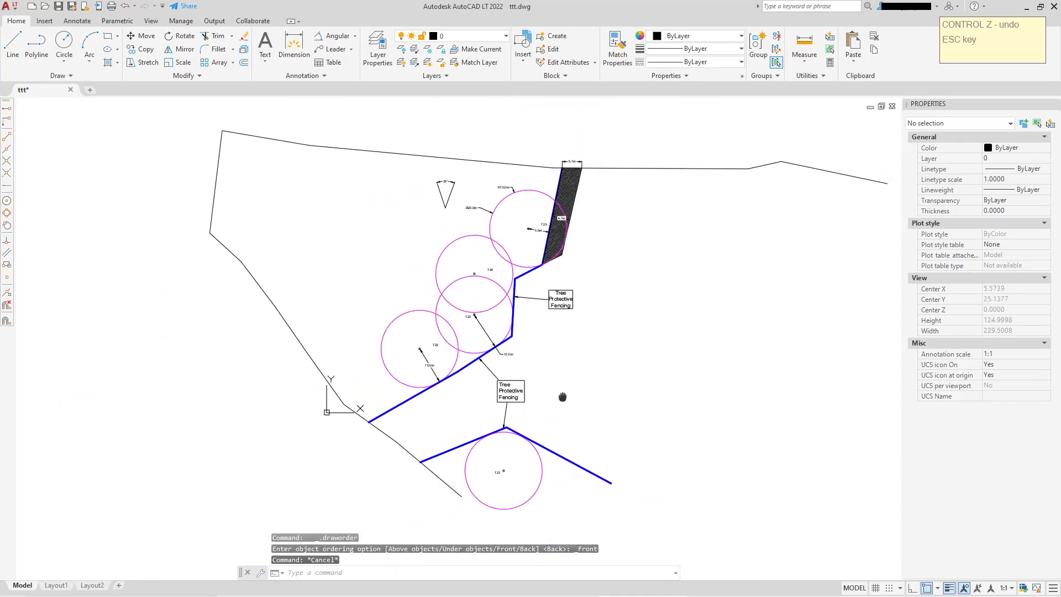
scroll(587, 325, up, 4)
middle_drag(437, 440, 492, 354)
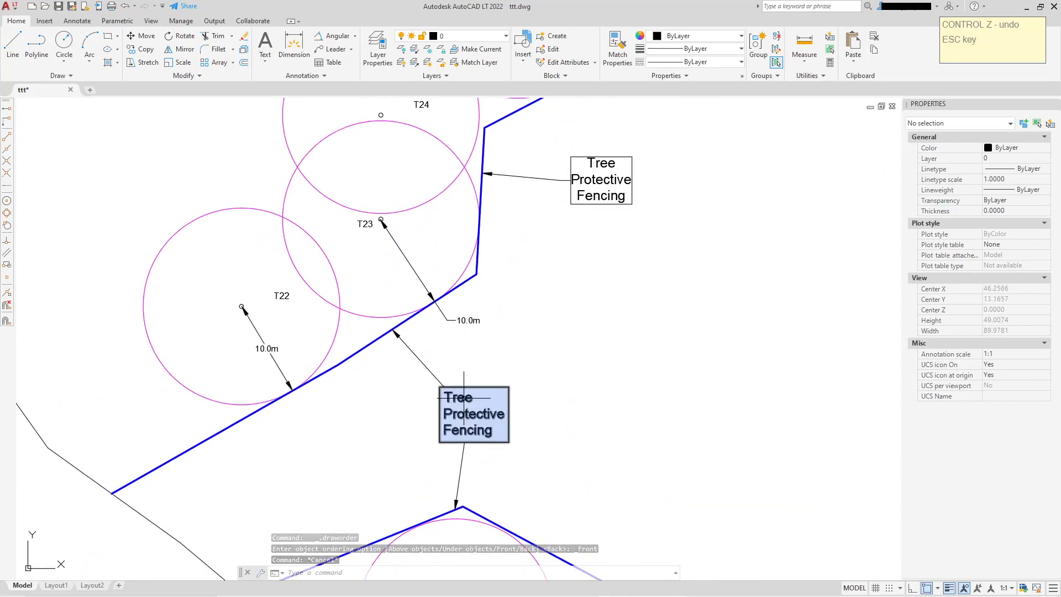
click(457, 385)
right_click(441, 368)
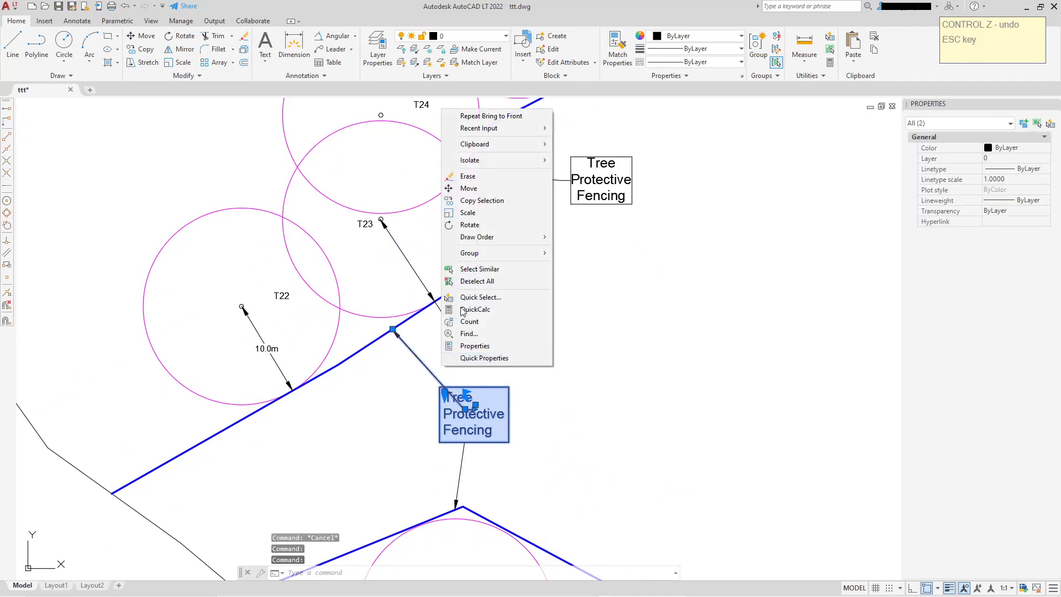
click(469, 204)
click(478, 411)
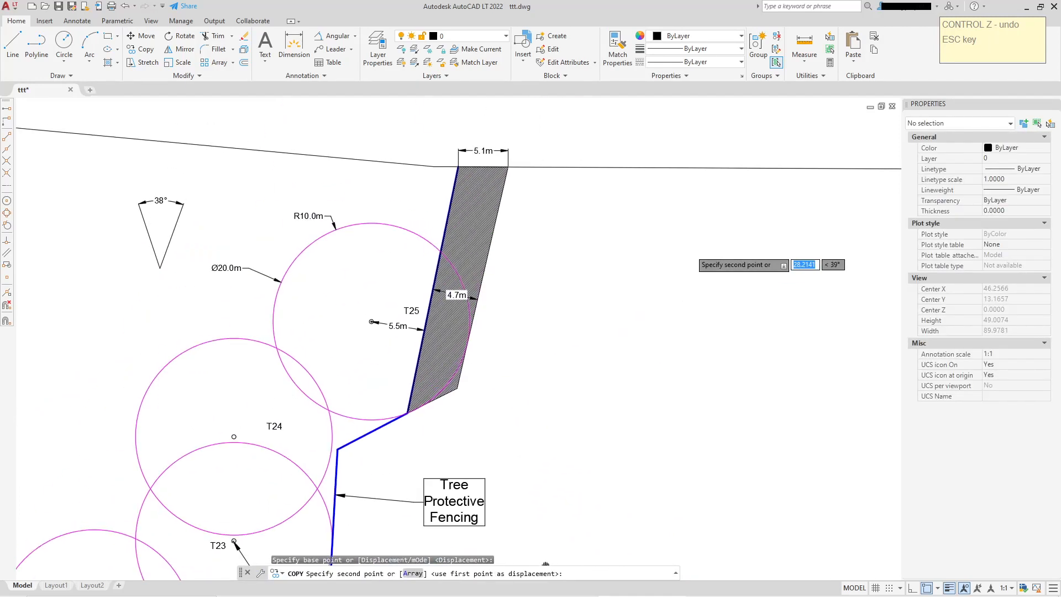
middle_drag(591, 273, 641, 387)
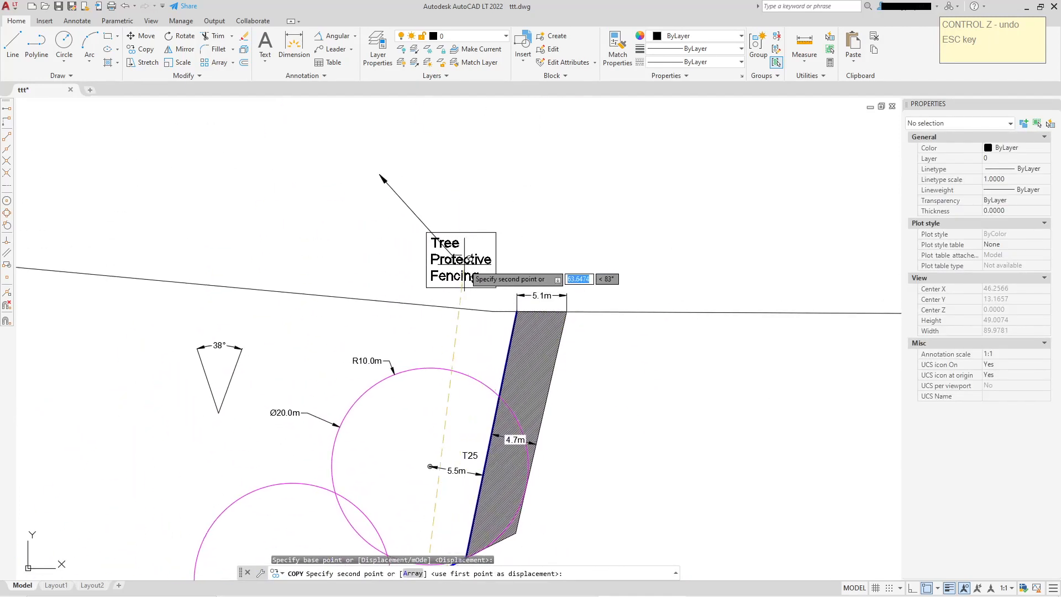
key(Escape)
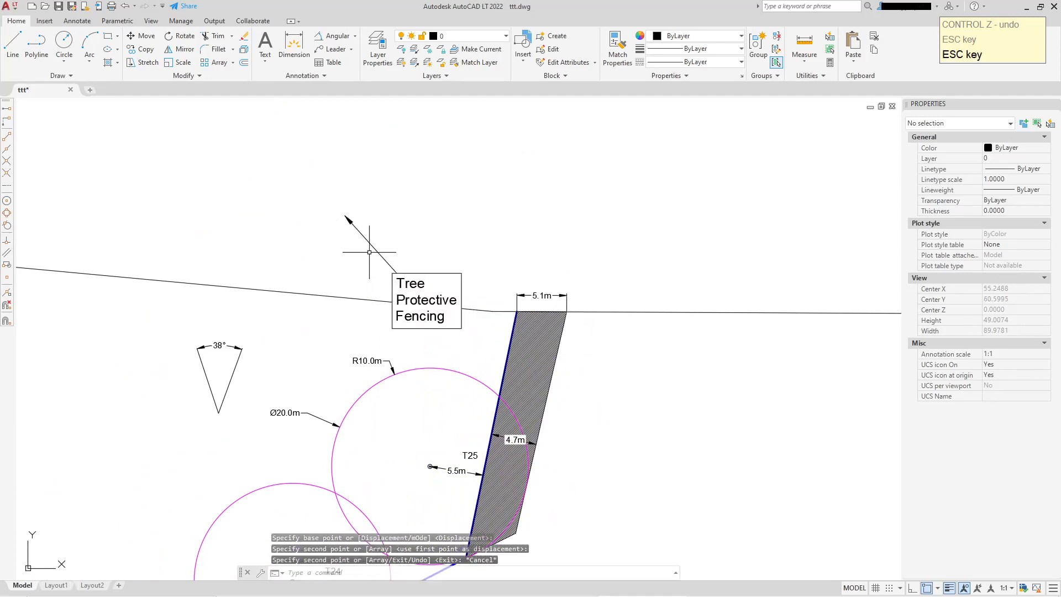
Stretch the copied leader's arrowhead onto the fence line beside T25
click(349, 224)
click(345, 215)
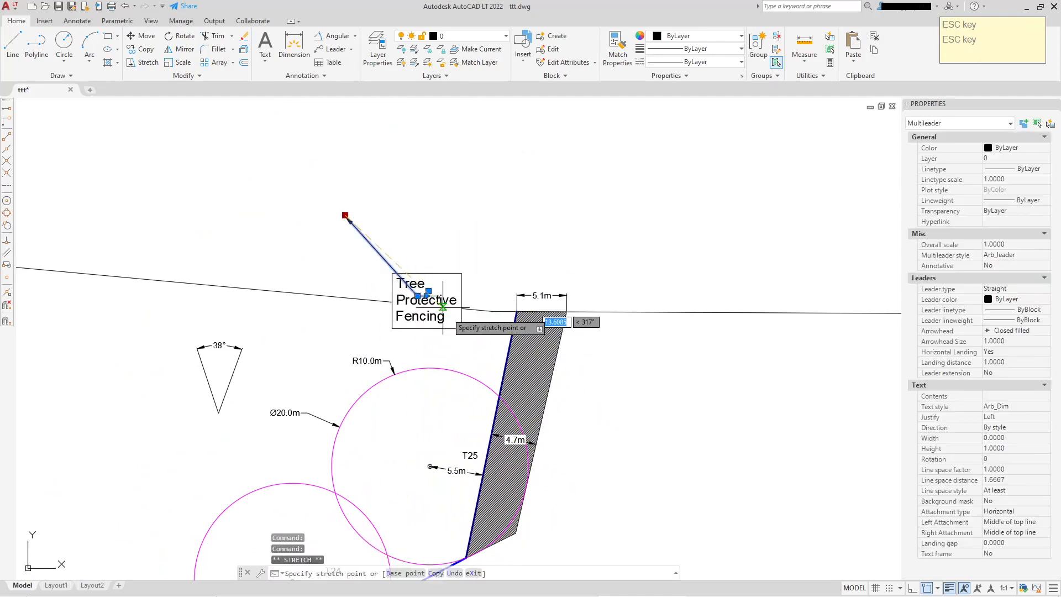
scroll(480, 352, up, 4)
click(552, 349)
scroll(553, 348, down, 5)
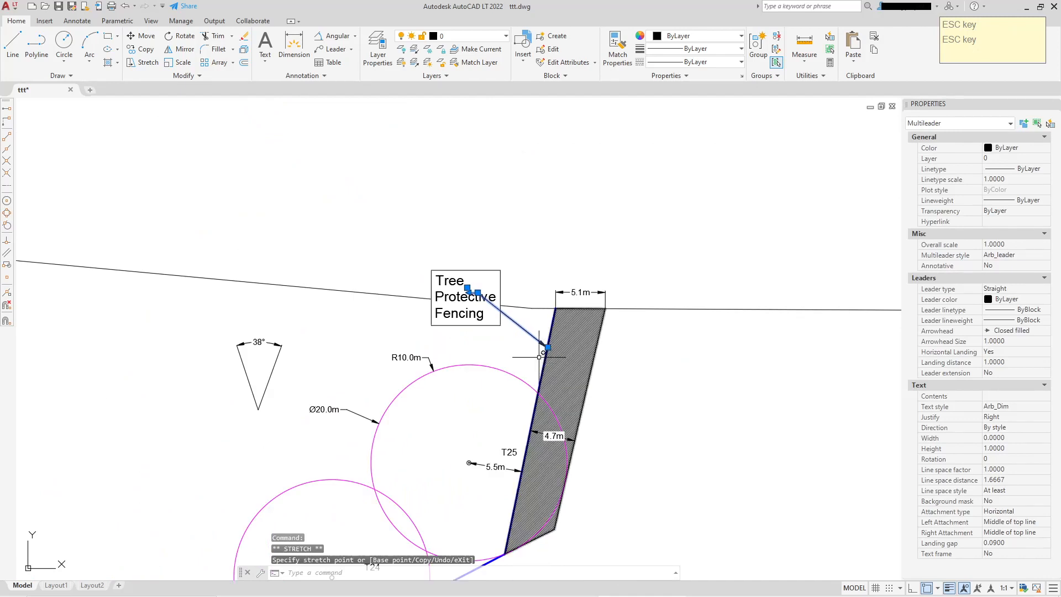
scroll(495, 293, up, 3)
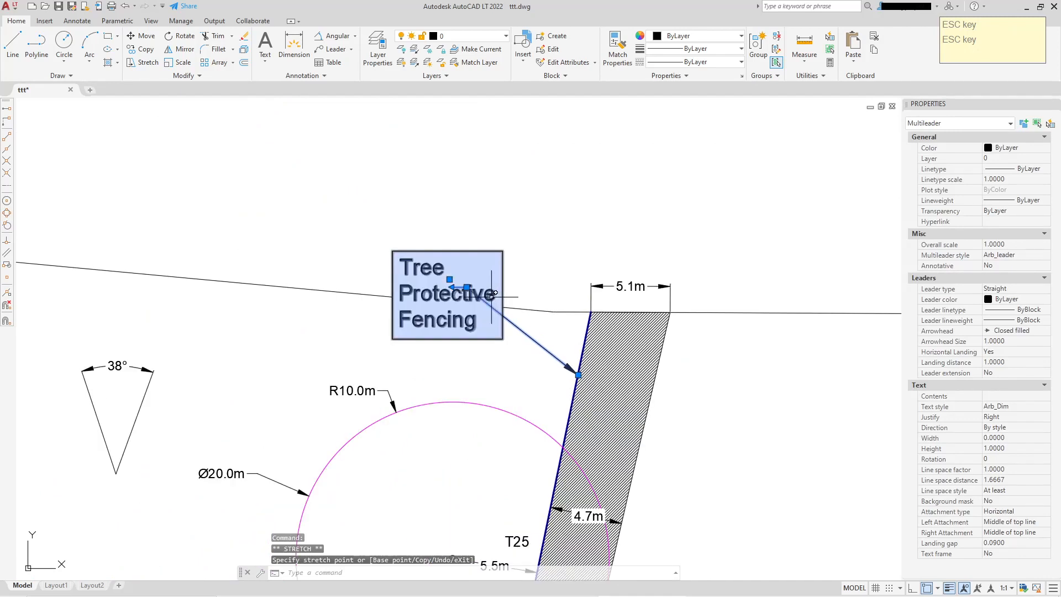
click(469, 312)
key(Escape)
scroll(611, 383, down, 3)
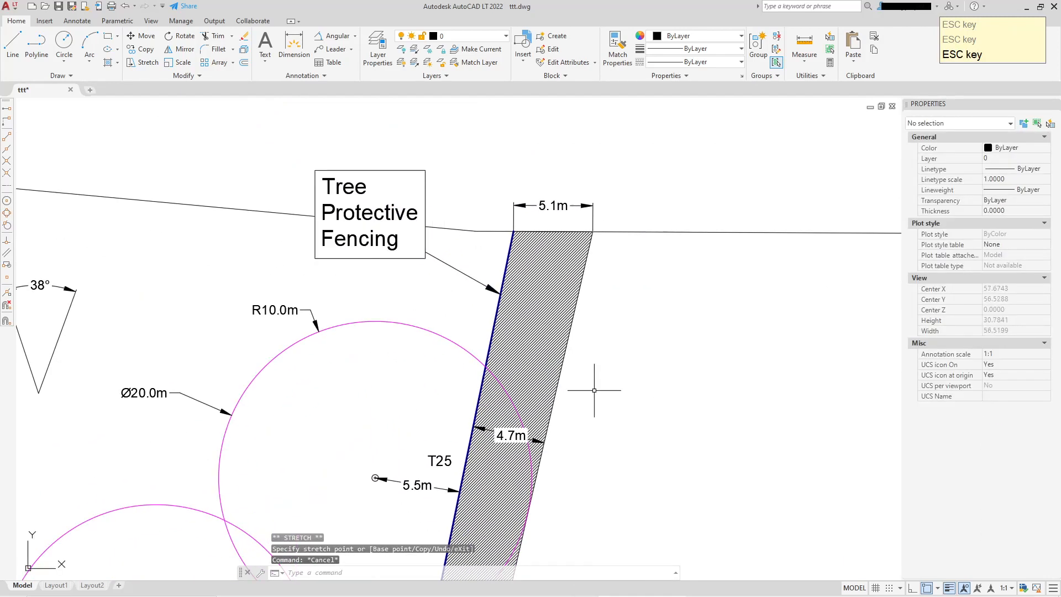
Examine the leader labels along the fencing line by selecting each in turn
middle_drag(599, 430, 576, 315)
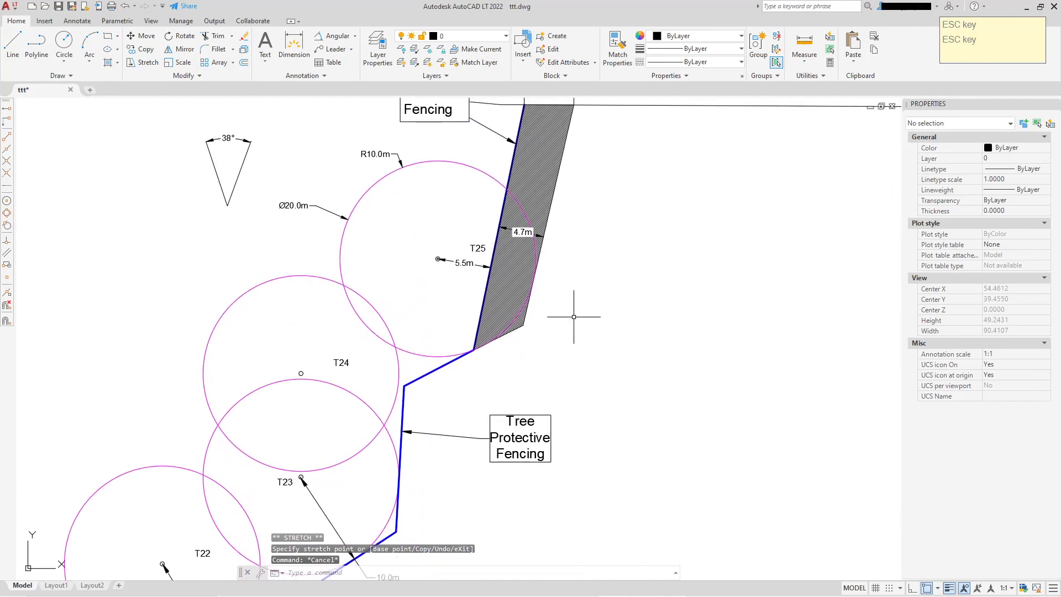
middle_drag(454, 104, 456, 216)
middle_drag(518, 276, 493, 101)
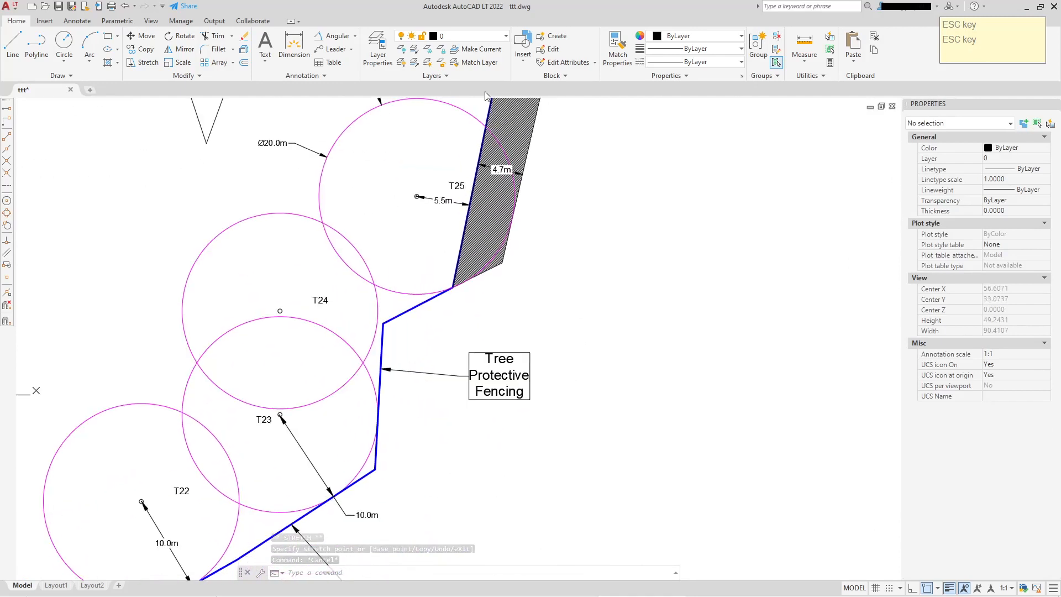
middle_drag(526, 389, 570, 314)
middle_drag(532, 363, 545, 297)
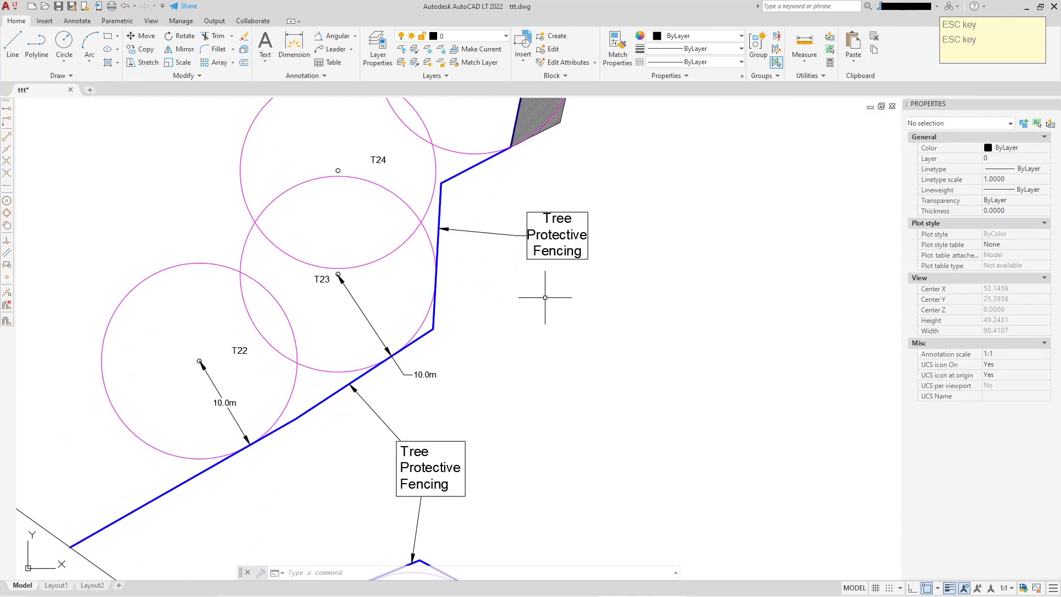
scroll(561, 231, up, 2)
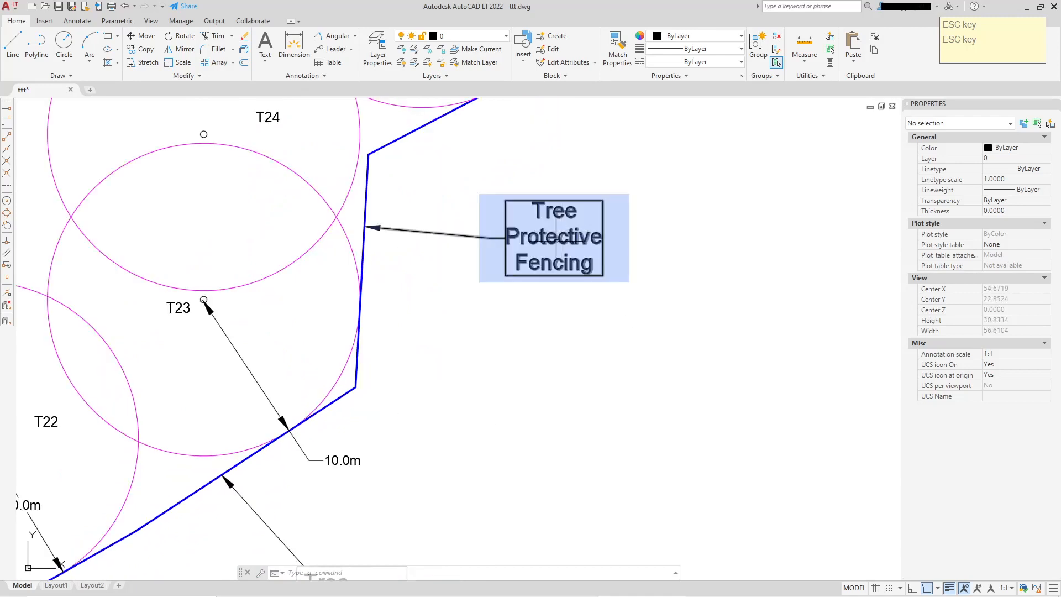
click(556, 238)
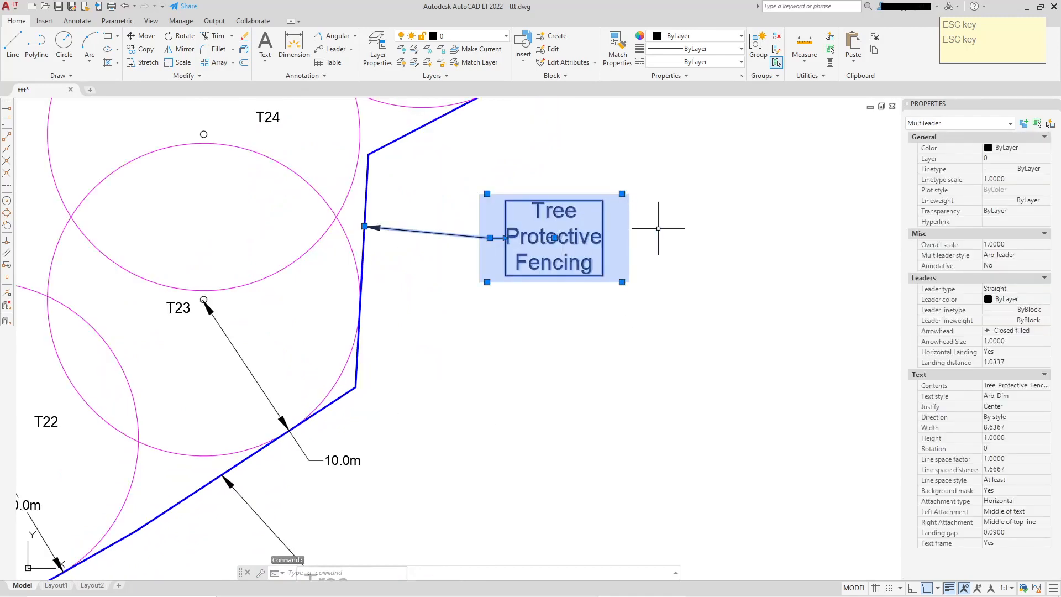
scroll(621, 254, down, 2)
key(Escape)
middle_drag(621, 338, 609, 254)
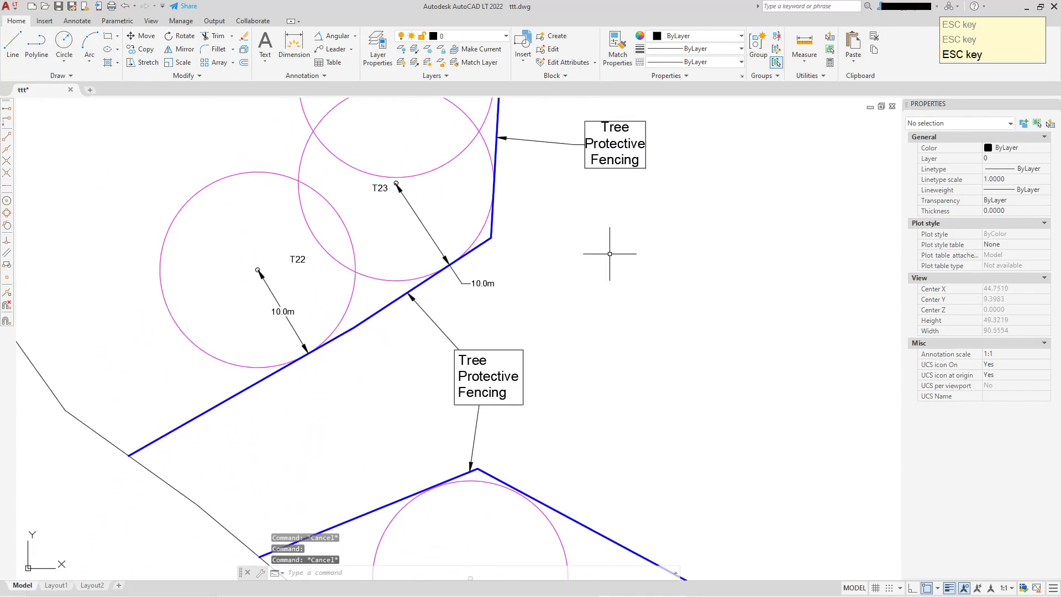
click(427, 316)
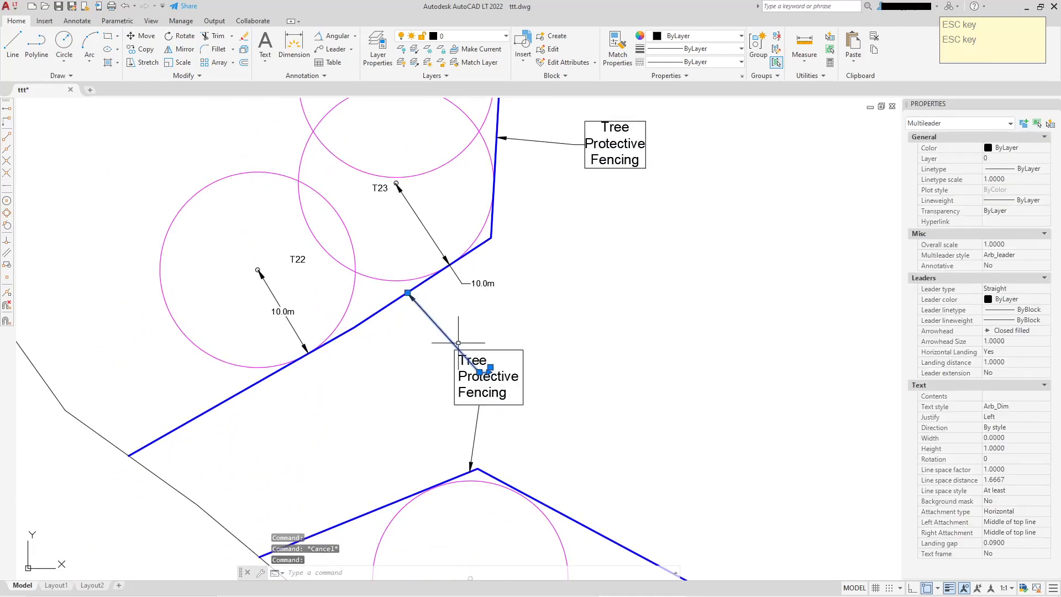
scroll(447, 334, up, 3)
scroll(580, 326, down, 3)
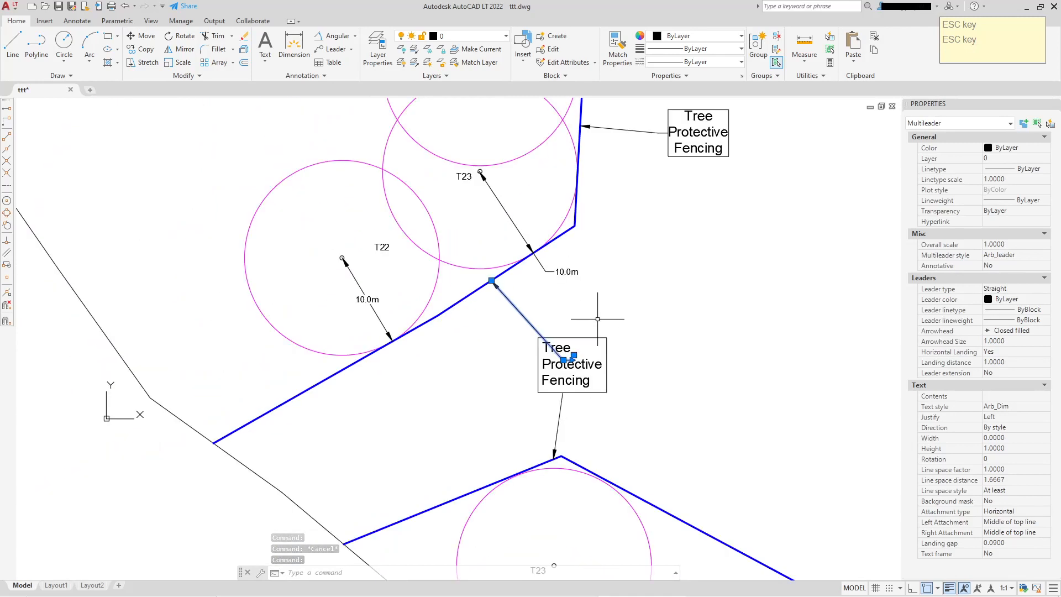
key(Escape)
click(572, 367)
key(Escape)
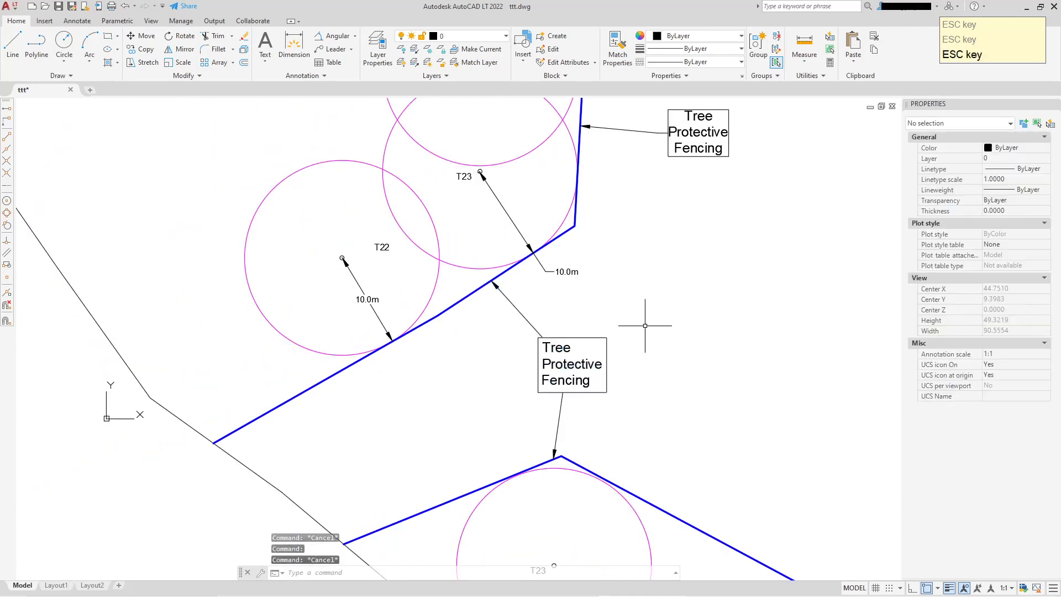
scroll(620, 326, down, 5)
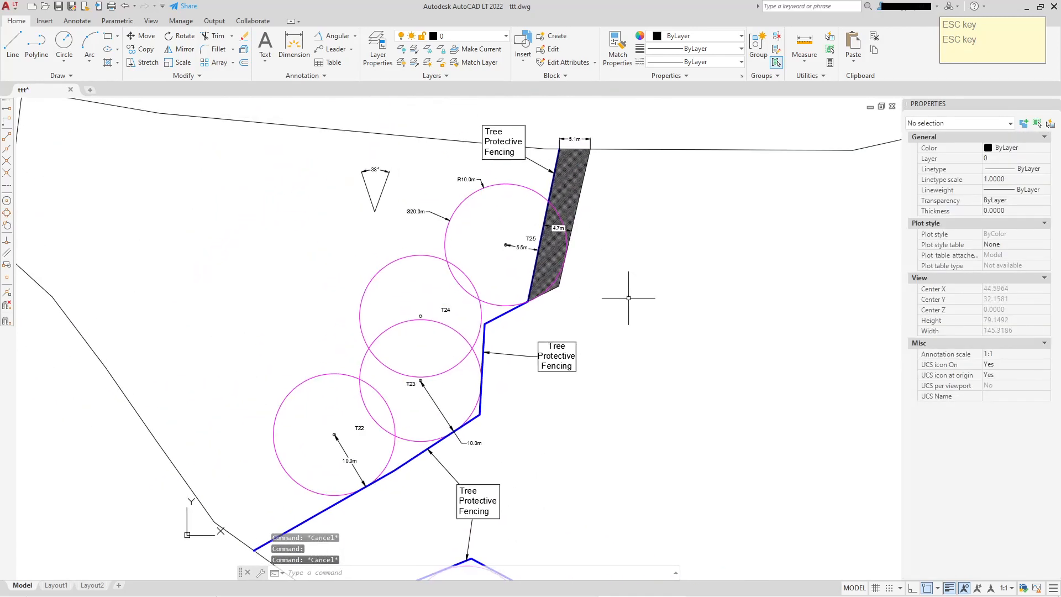
scroll(560, 343, up, 4)
click(561, 345)
key(Escape)
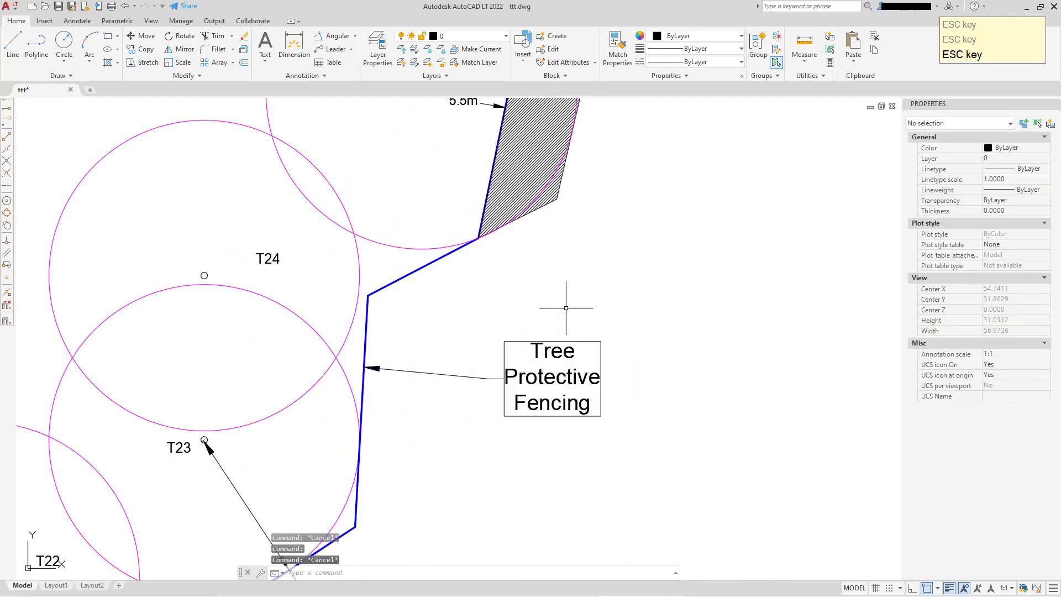
mouse_move(564, 303)
middle_down()
mouse_move(566, 399)
mouse_move(561, 117)
middle_up()
scroll(562, 398, down, 3)
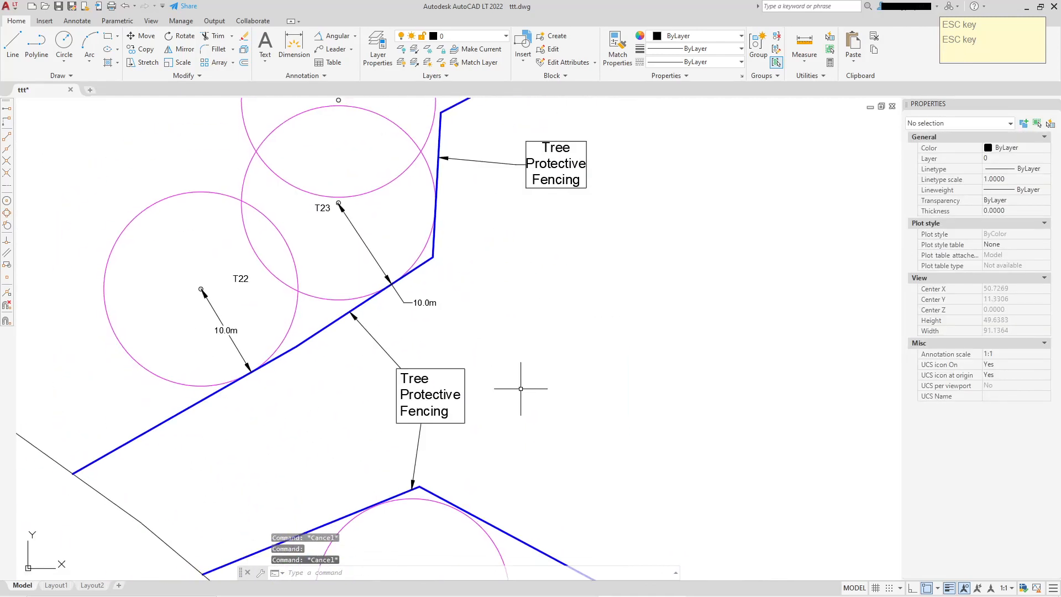
Copy the lower Tree Protective Fencing label and leader to the right of the T25 hatched strip
click(390, 394)
click(384, 349)
right_click(390, 360)
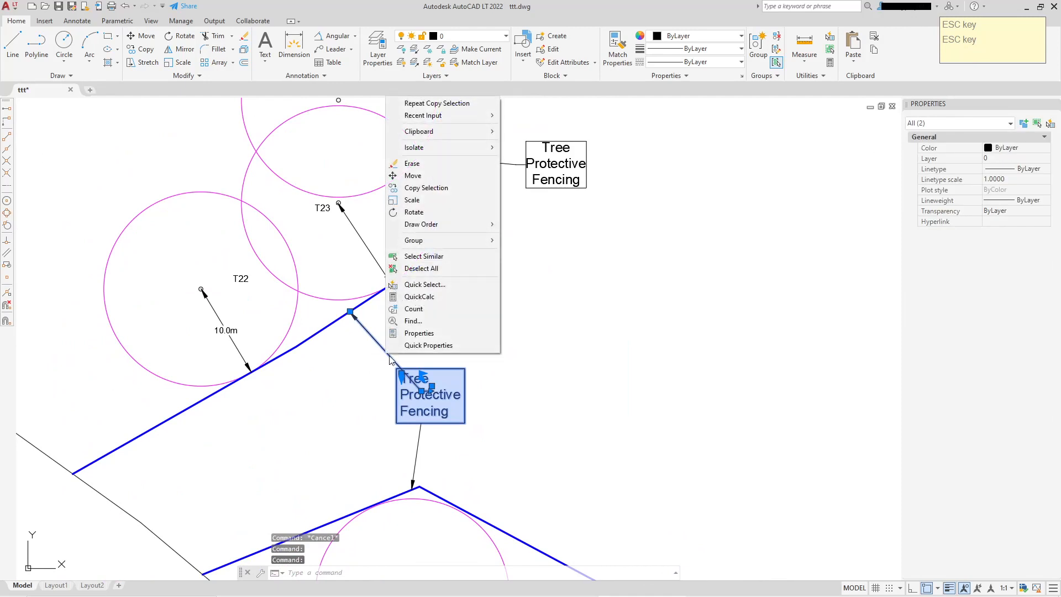
click(426, 187)
click(421, 365)
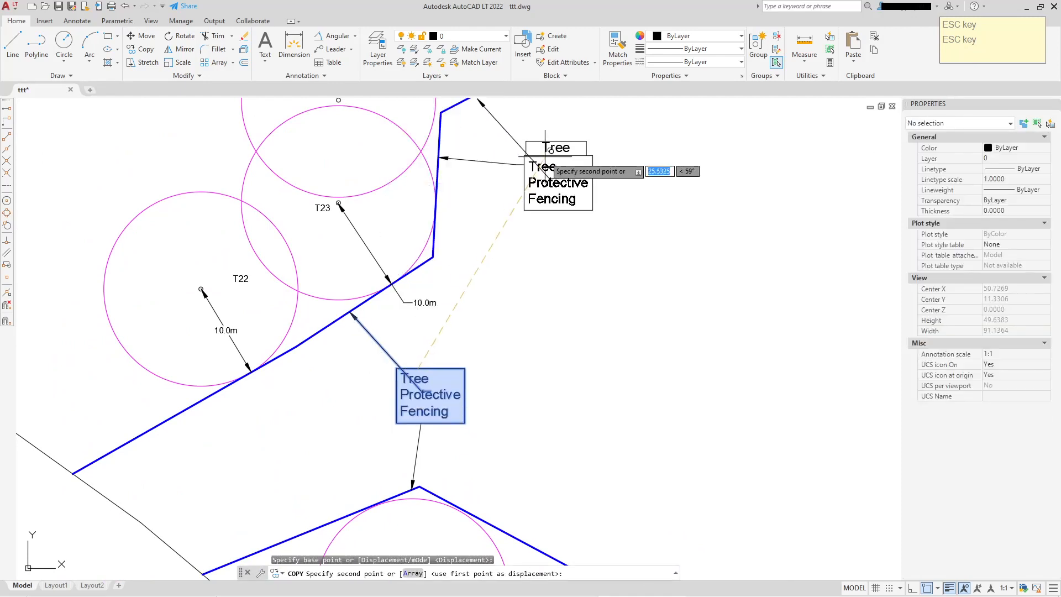
middle_drag(545, 156, 477, 457)
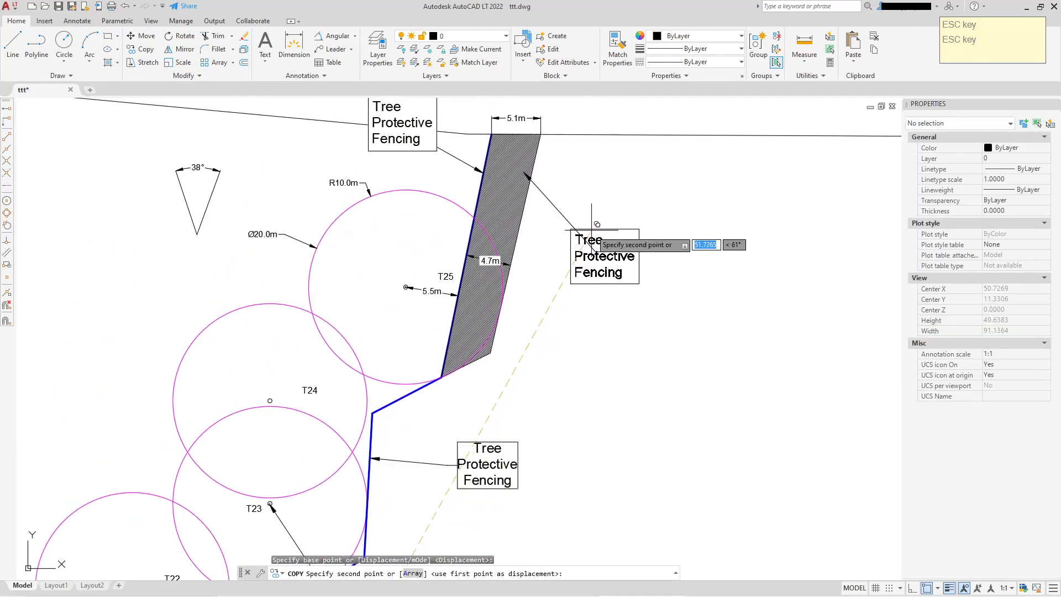
key(Escape)
Stretch the new copy's arrowhead into the hatched ground area beside T25
click(545, 198)
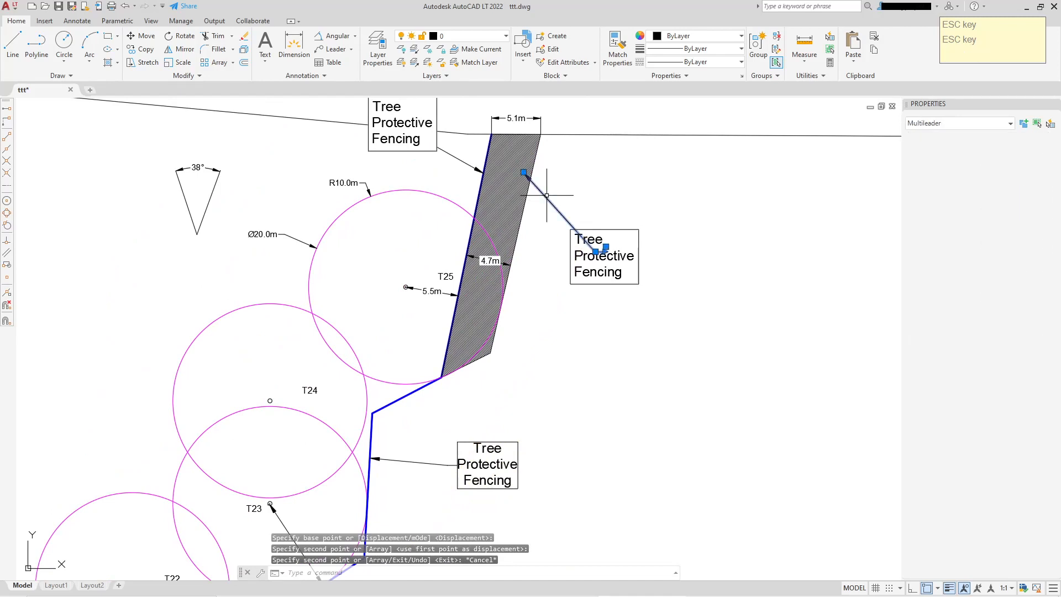
click(523, 173)
click(501, 221)
key(Escape)
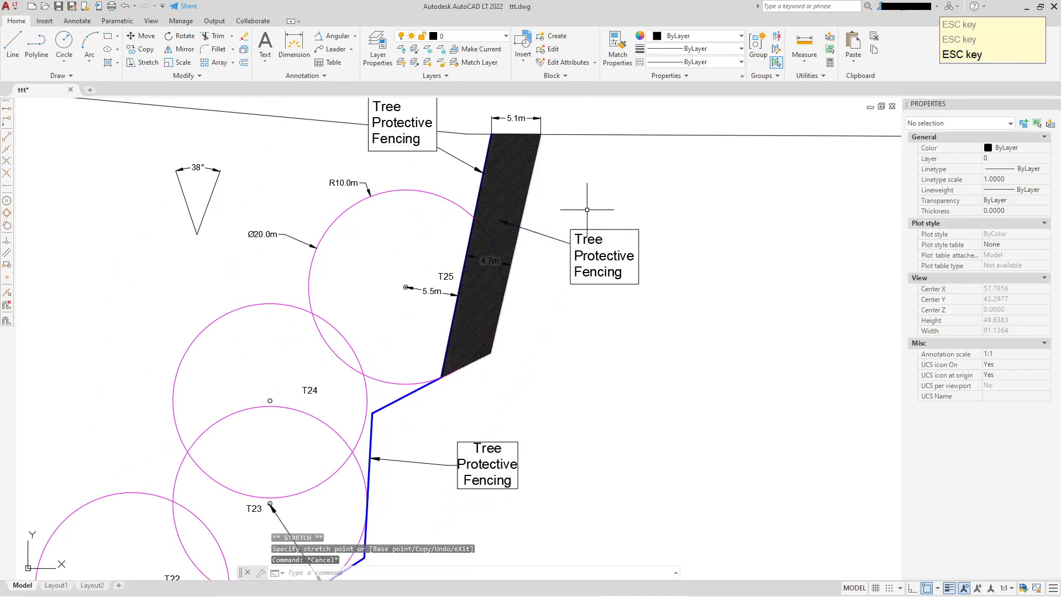
Replace the new label's text with "Ground Protection"
click(587, 230)
key(Escape)
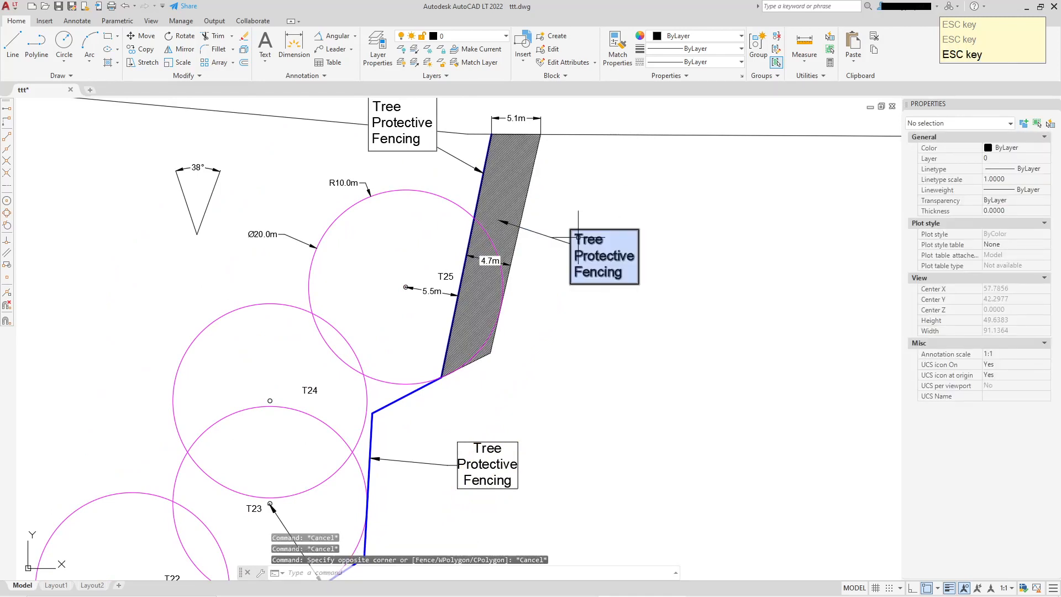
double_click(578, 237)
drag(575, 238, 630, 293)
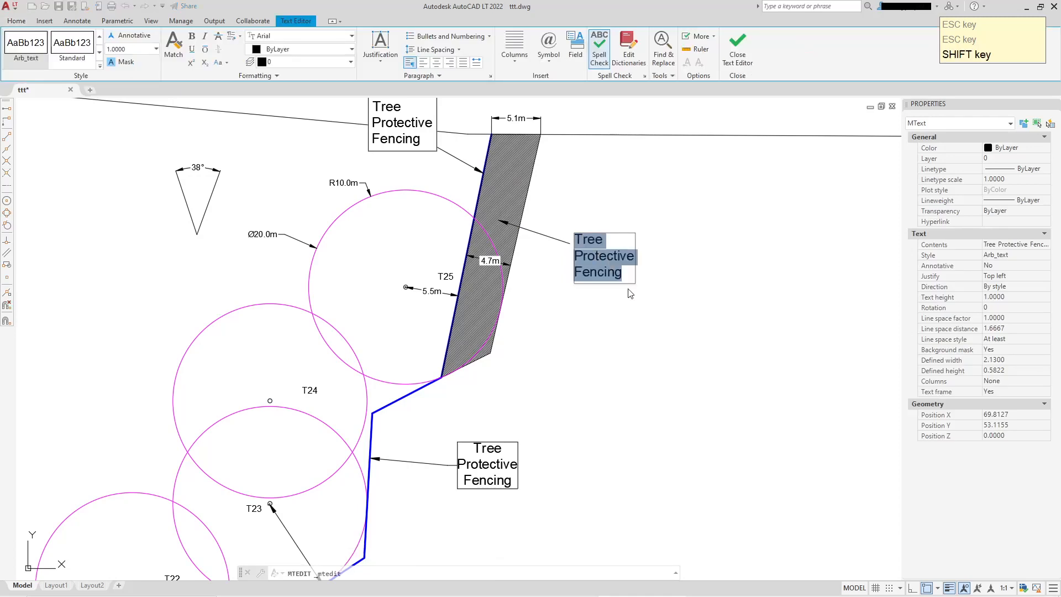
text(Ground)
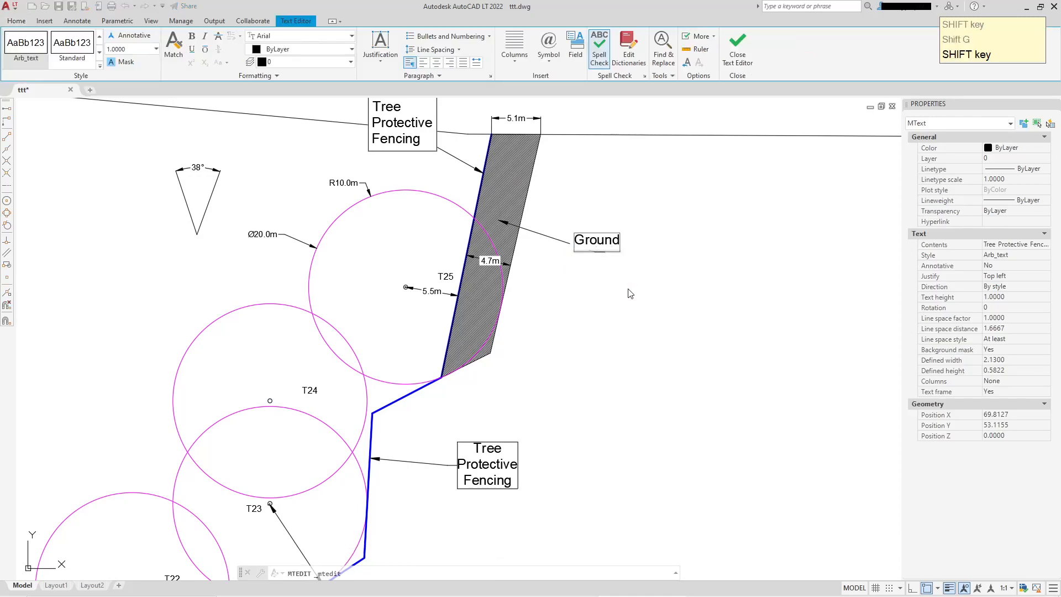
key(Return)
text(Protection)
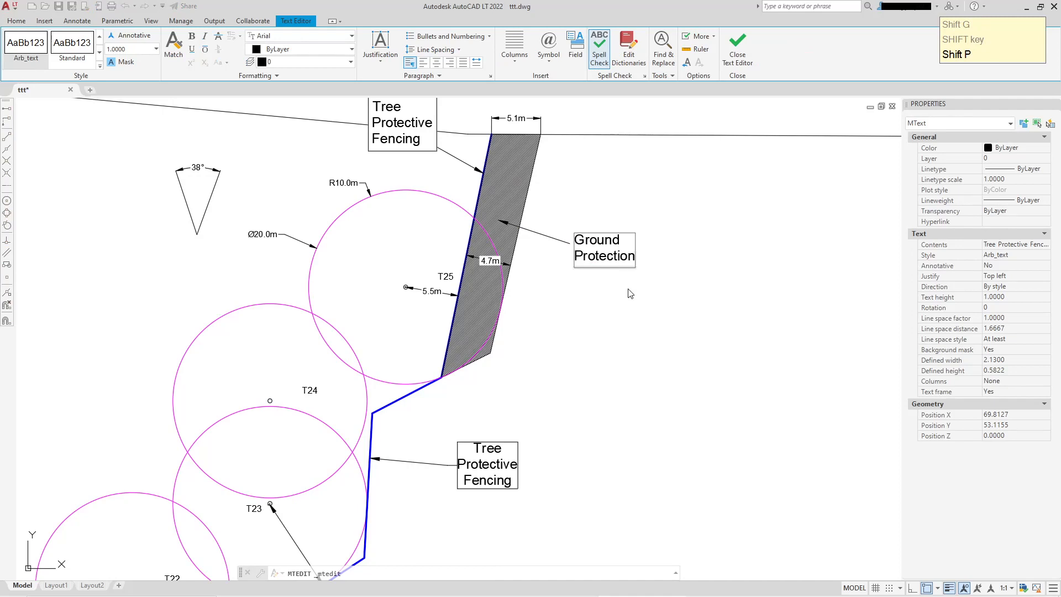
click(631, 293)
scroll(653, 330, down, 2)
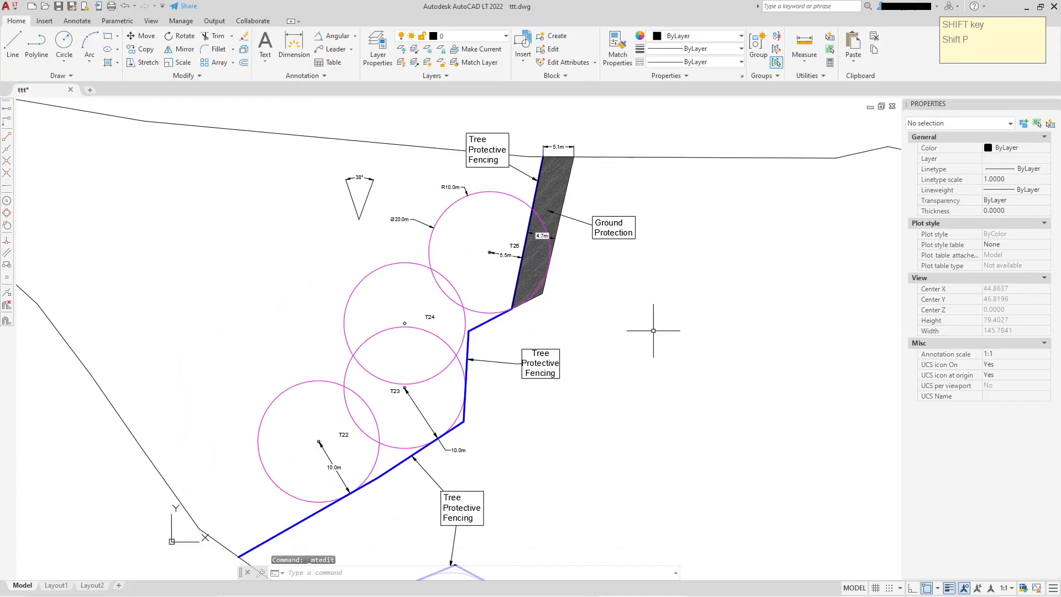
middle_drag(601, 483, 627, 433)
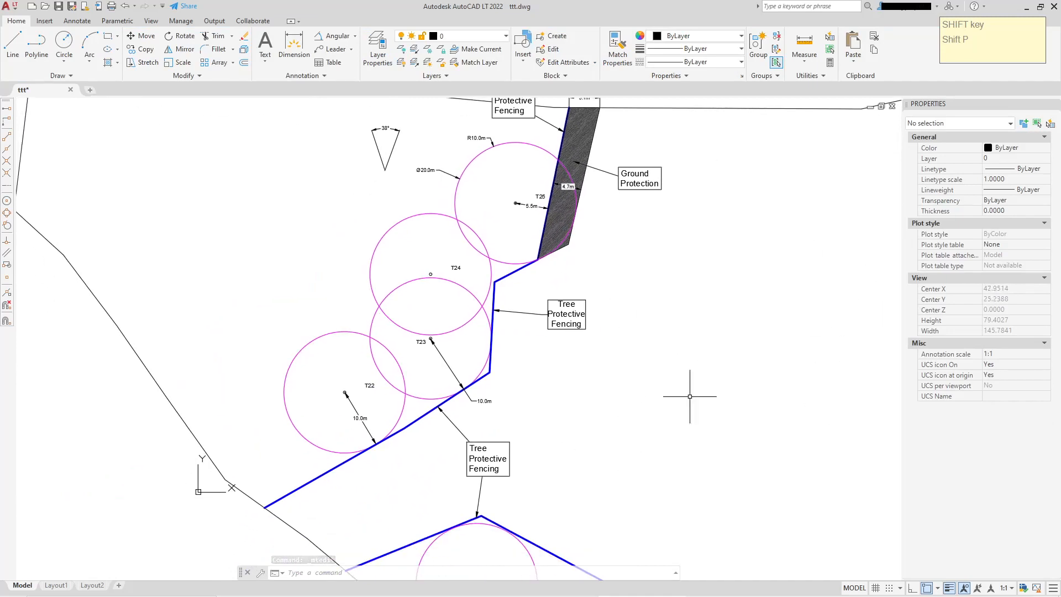
scroll(602, 412, down, 4)
middle_drag(620, 404, 598, 360)
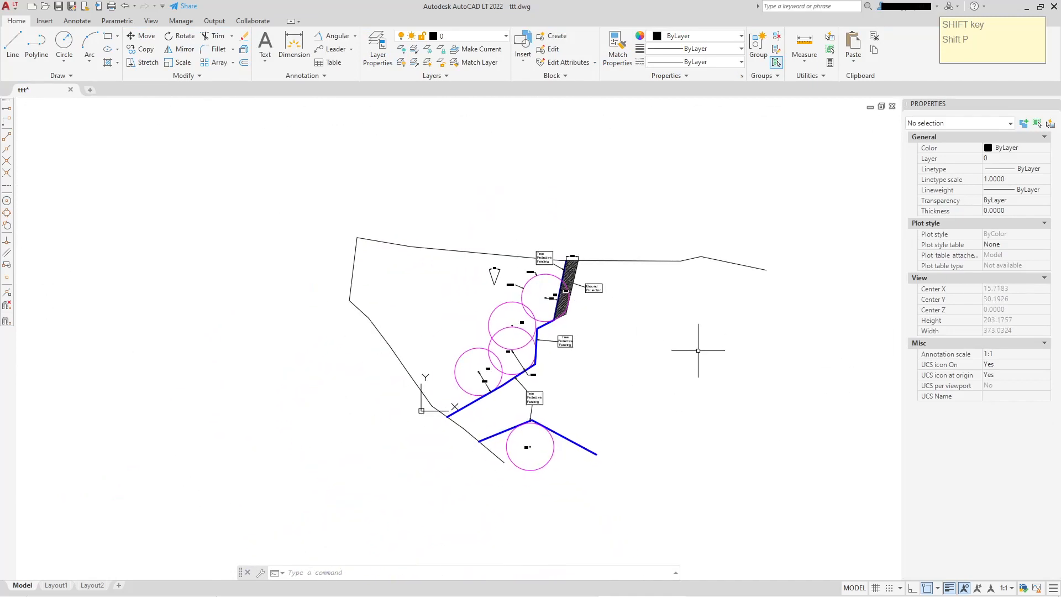
scroll(584, 368, up, 5)
scroll(584, 371, down, 3)
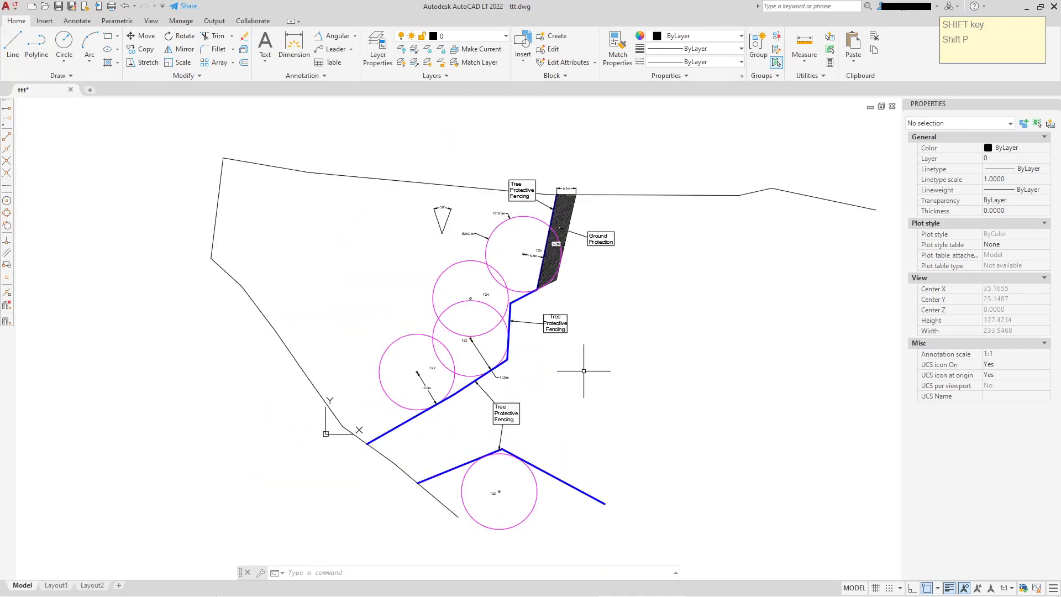
Select all the tree protection circles, fencing and labels with a window and copy them to the clipboard
middle_drag(597, 370, 610, 364)
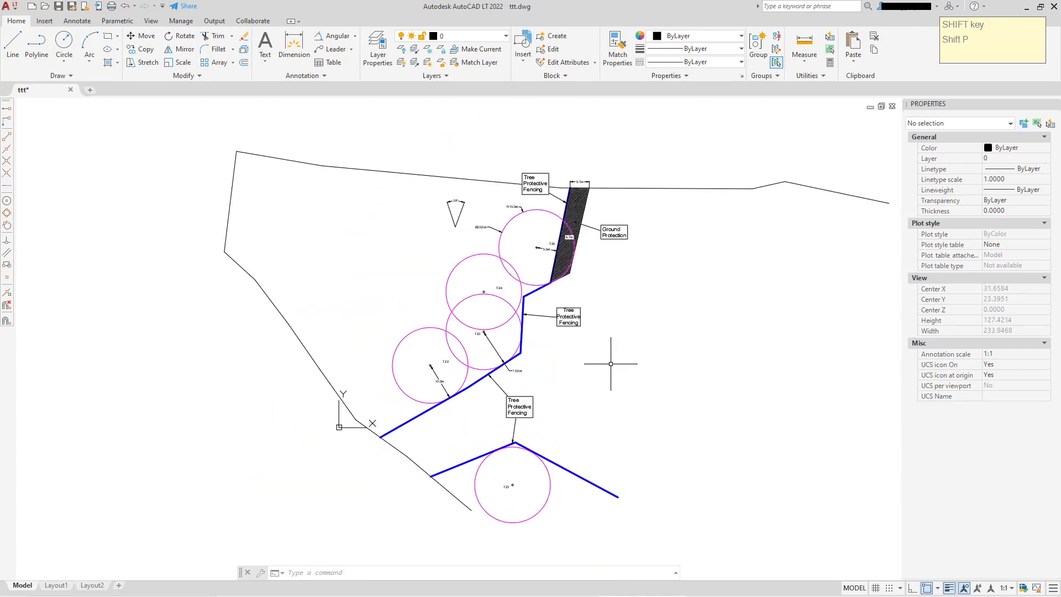
click(398, 133)
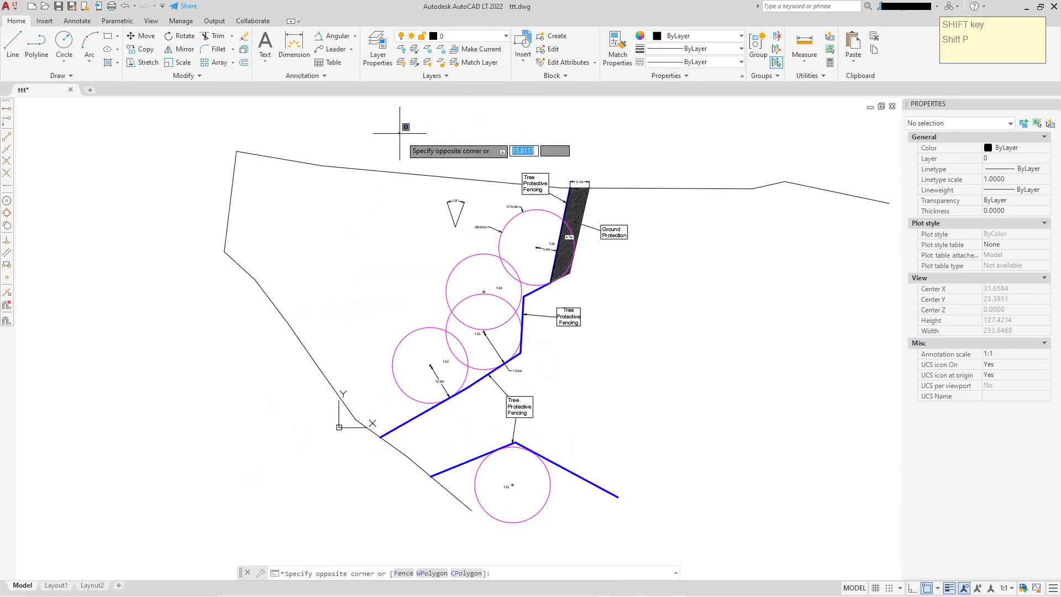
click(671, 529)
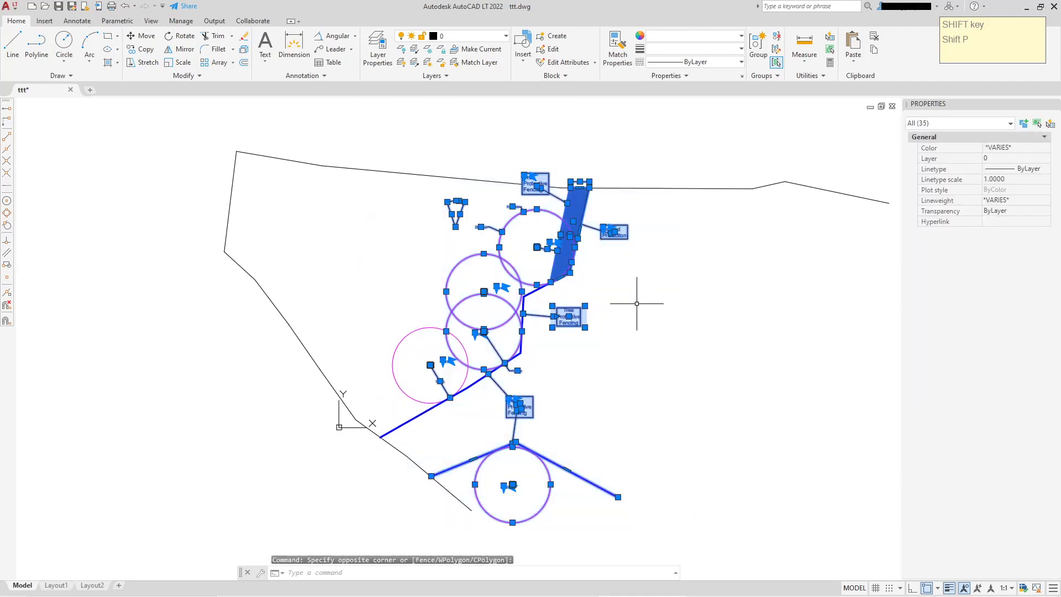
right_click(597, 332)
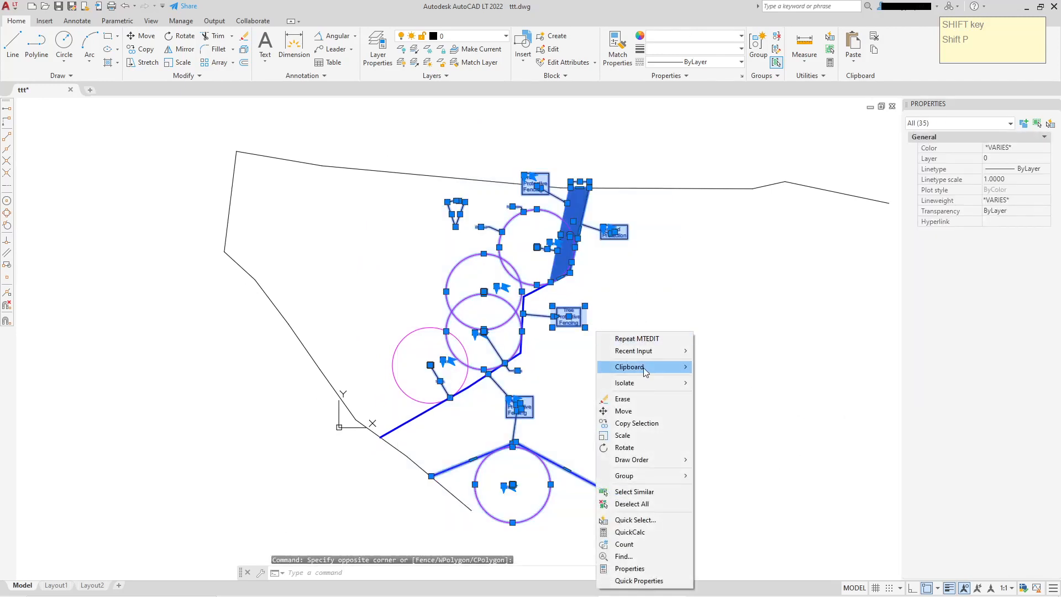
mouse_move(639, 369)
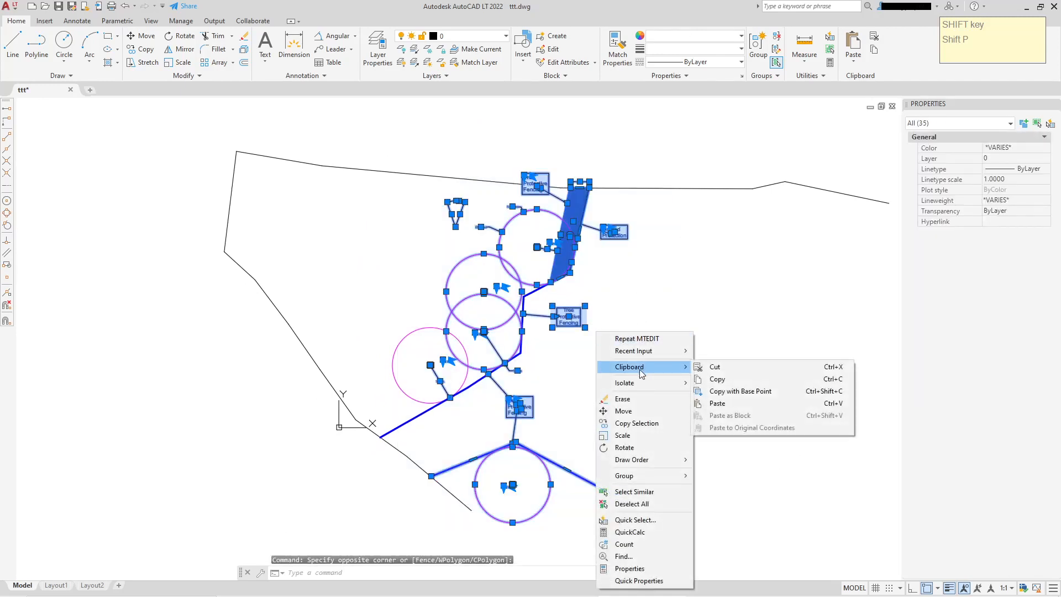
click(717, 379)
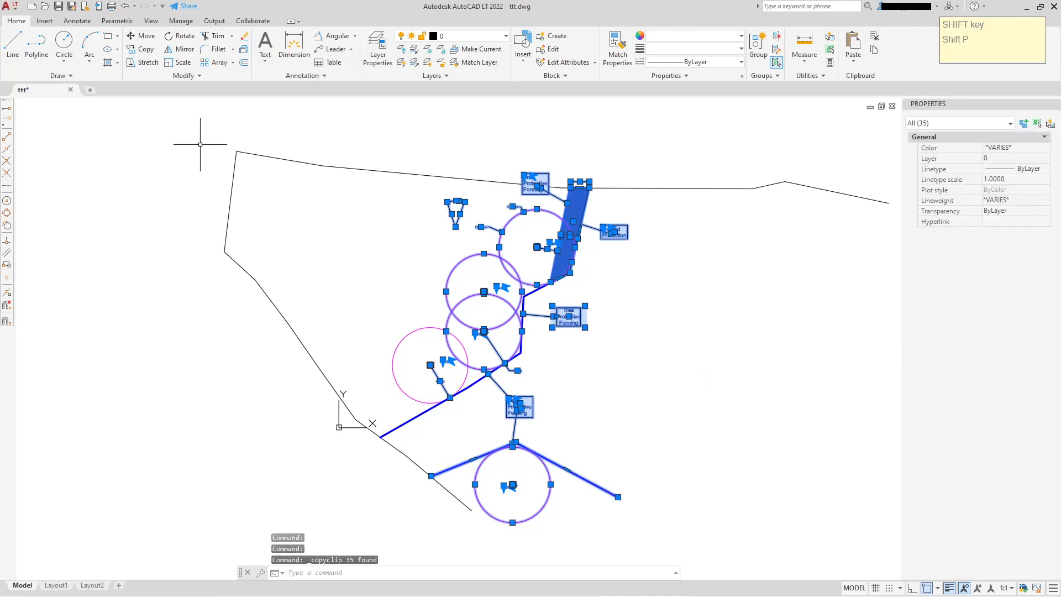
Paste the copied annotation set into the new Drawing6 and turn off the grid
click(90, 90)
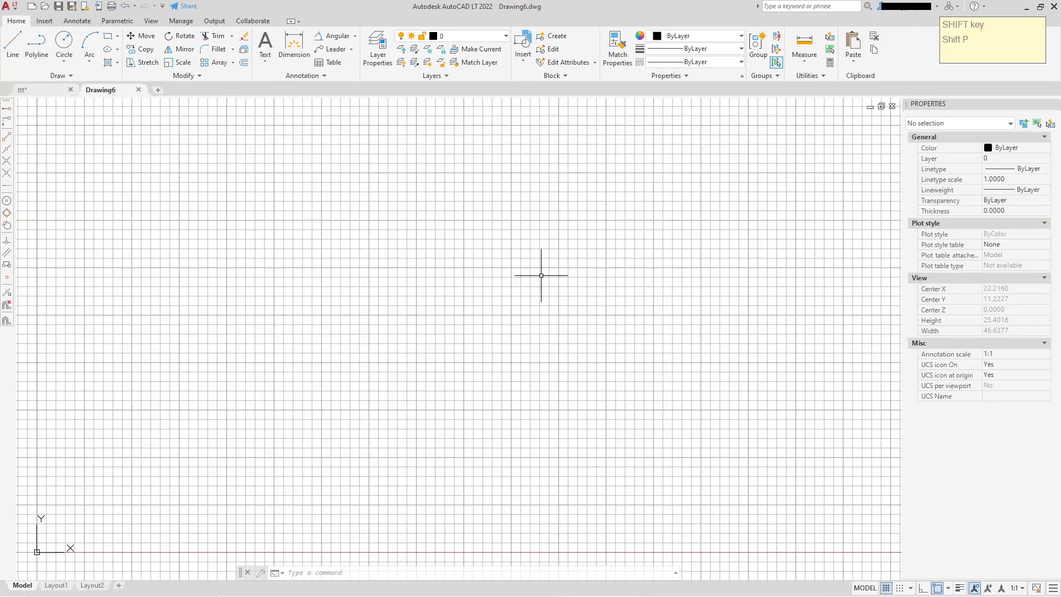
right_click(538, 273)
mouse_move(582, 297)
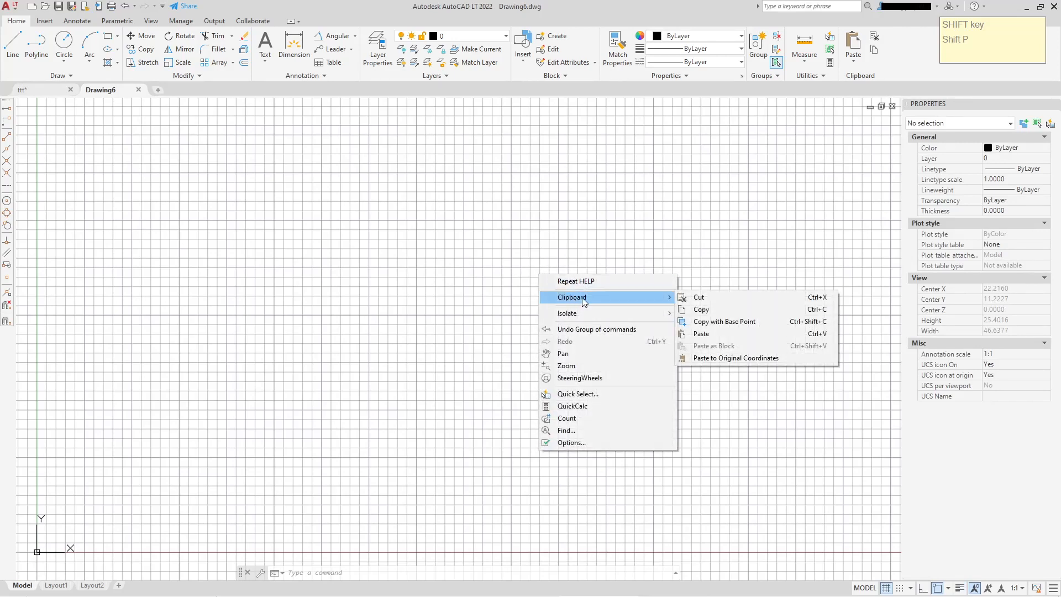
click(721, 334)
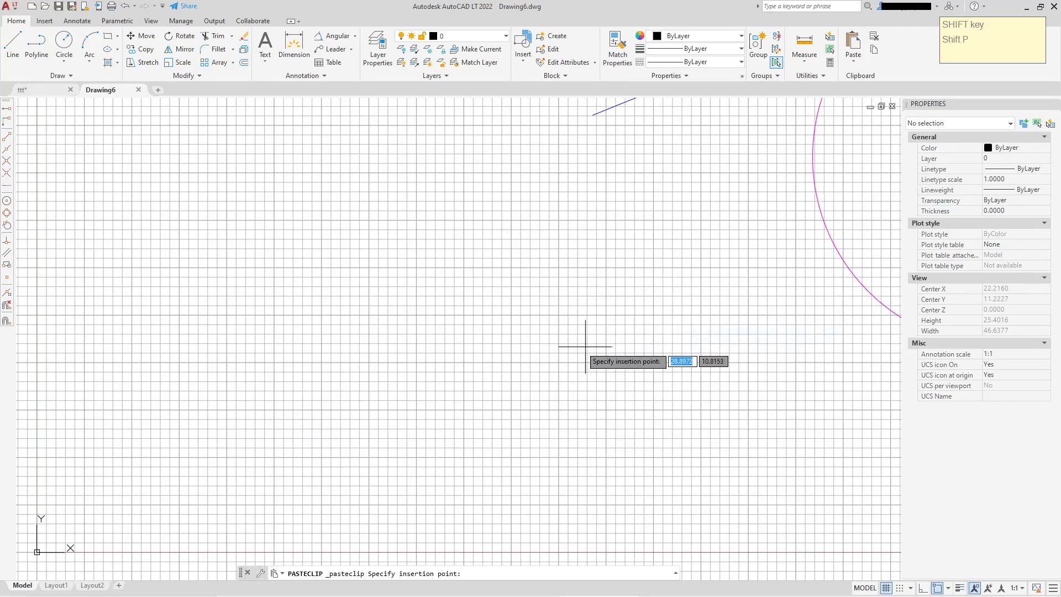
click(154, 481)
scroll(268, 423, down, 2)
scroll(268, 423, down, 2)
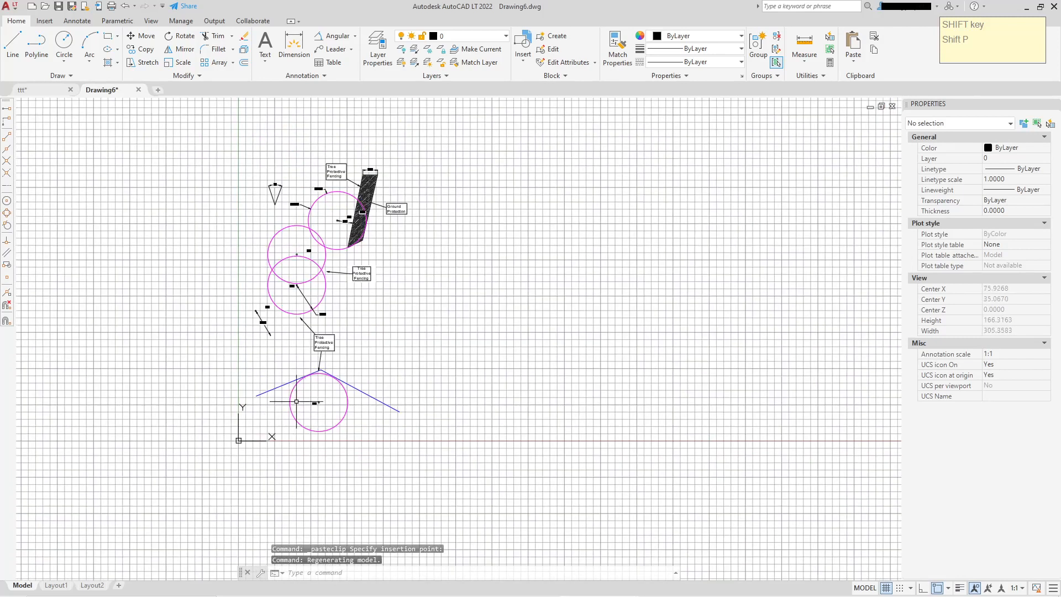
scroll(556, 471, down, 1)
click(884, 589)
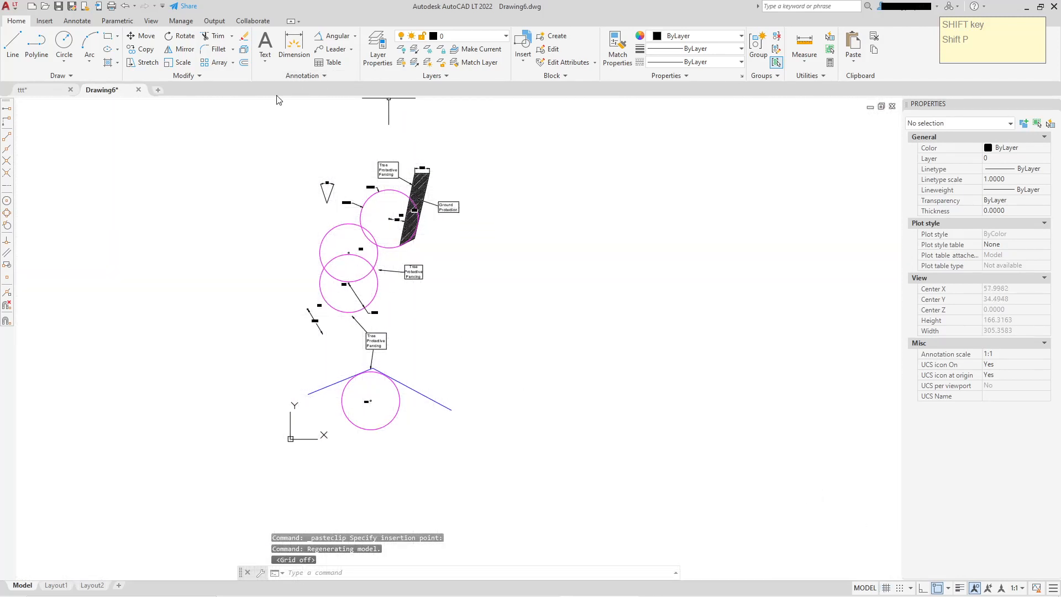
Examine the text, dimension and multileader styles available in the new drawing
click(322, 77)
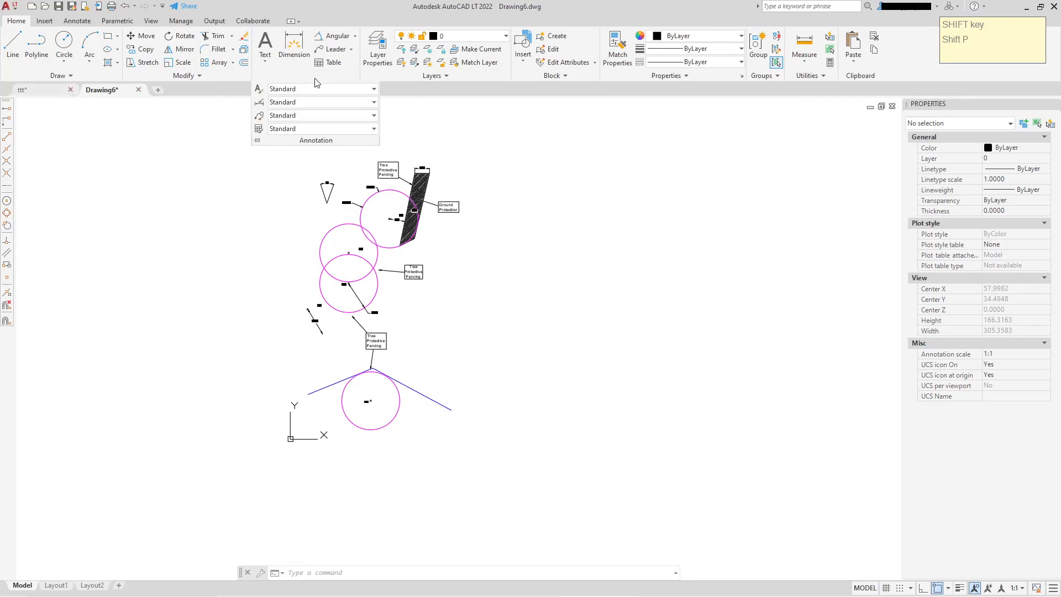
click(373, 90)
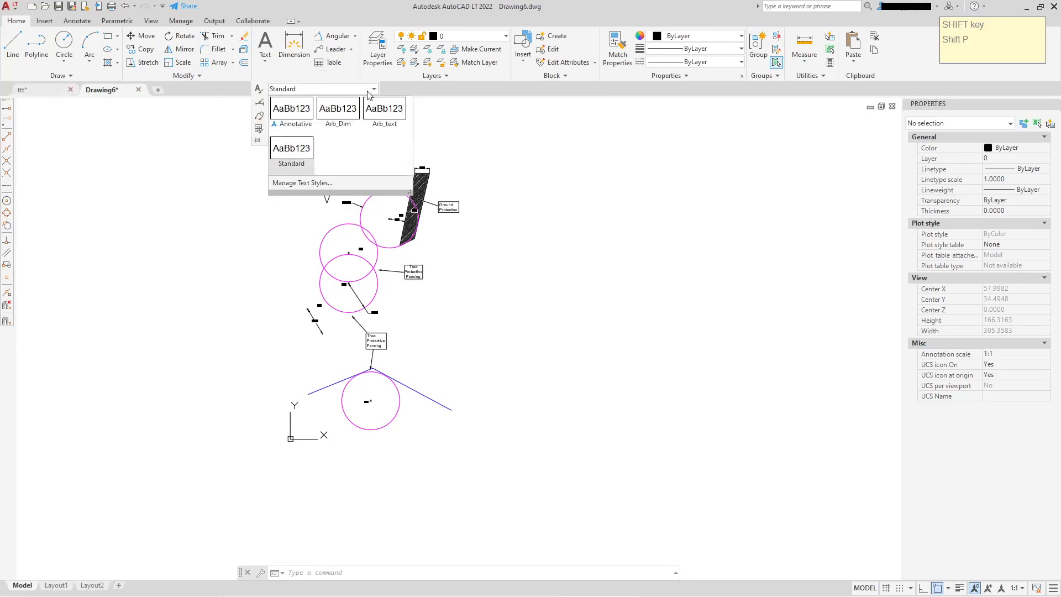
click(512, 127)
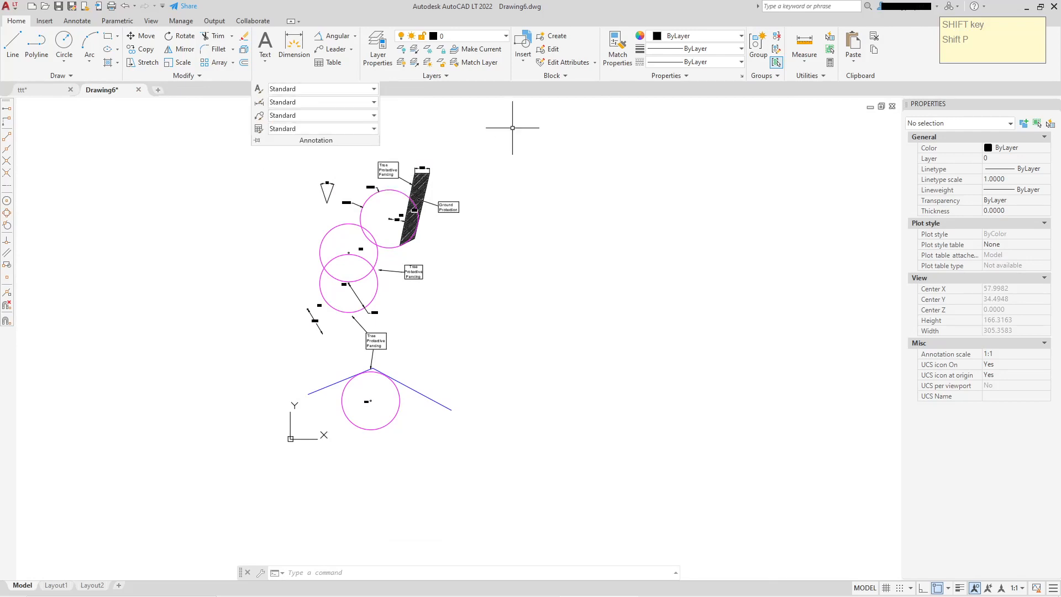
key(Escape)
click(325, 77)
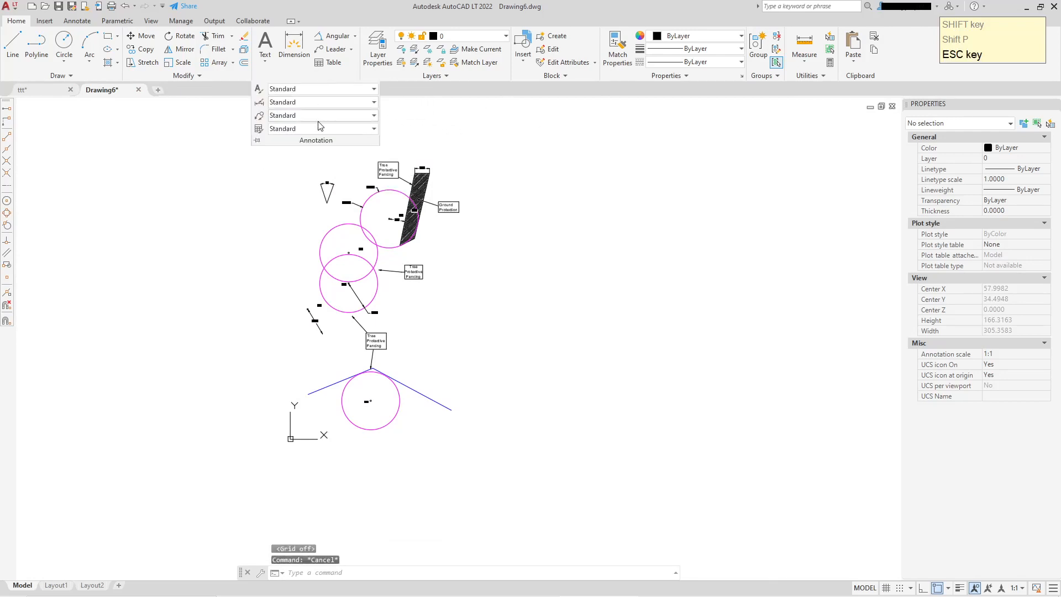
click(415, 120)
click(427, 132)
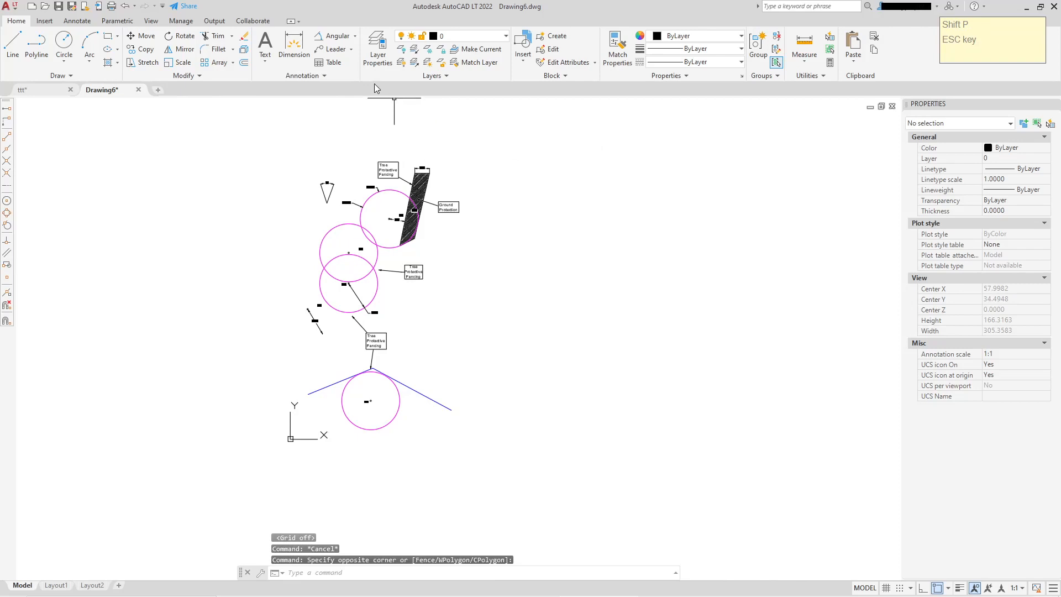
click(328, 74)
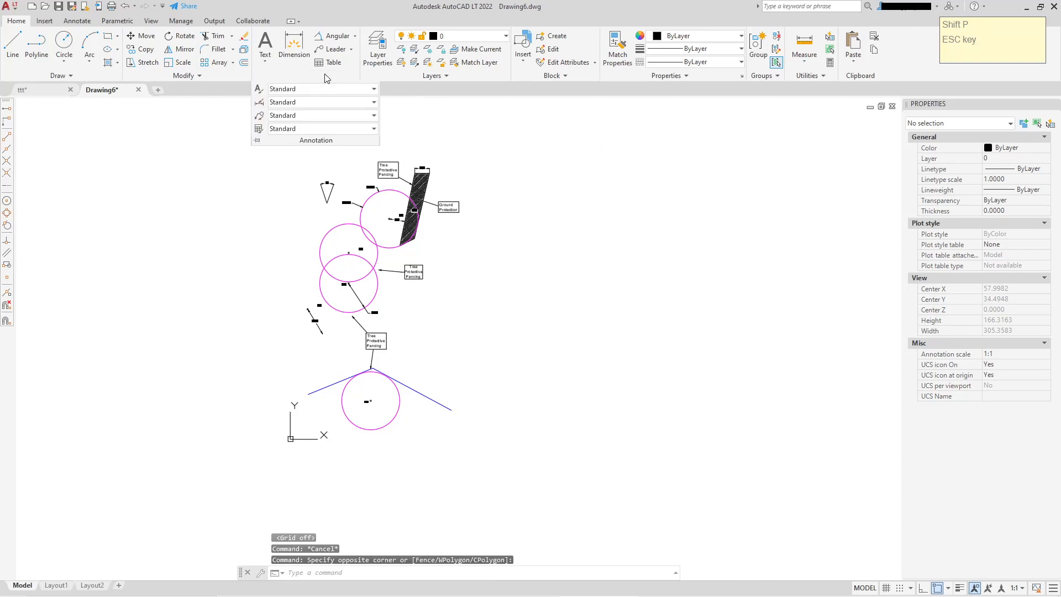
click(330, 104)
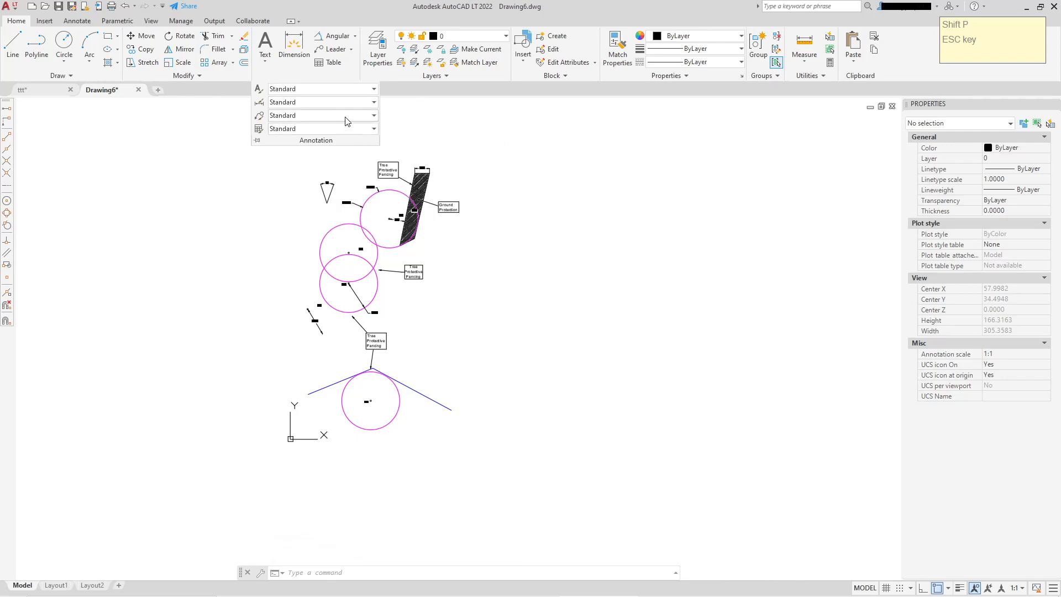
click(345, 117)
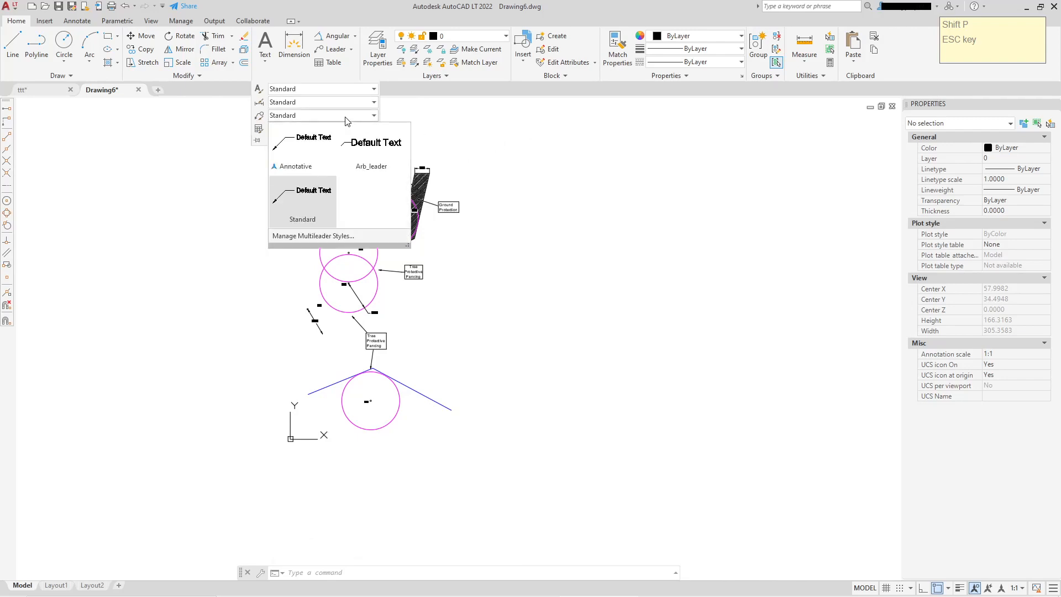
click(578, 160)
scroll(584, 184, down, 3)
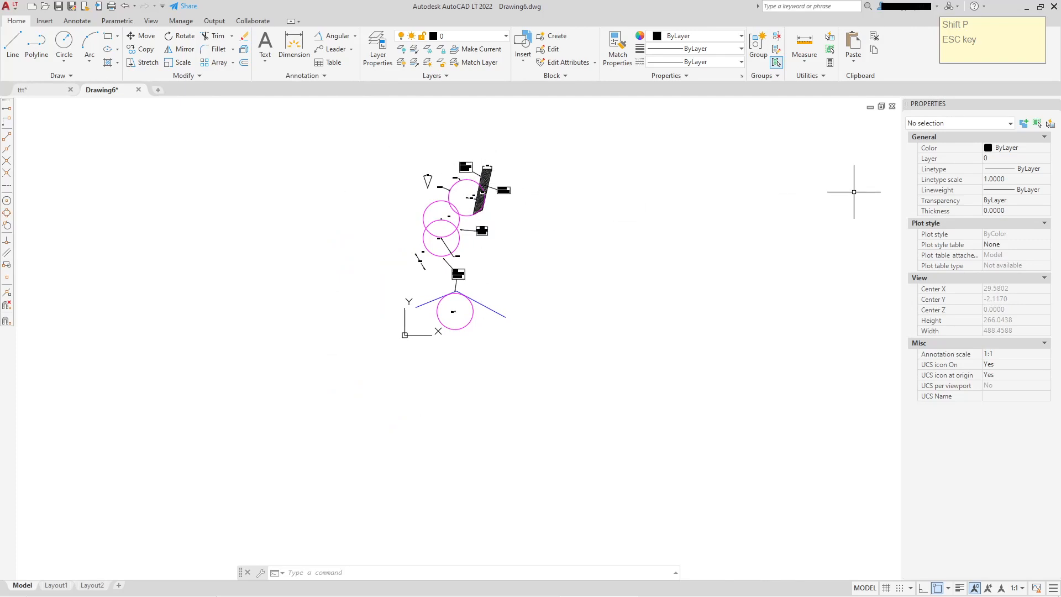
middle_drag(784, 193, 741, 241)
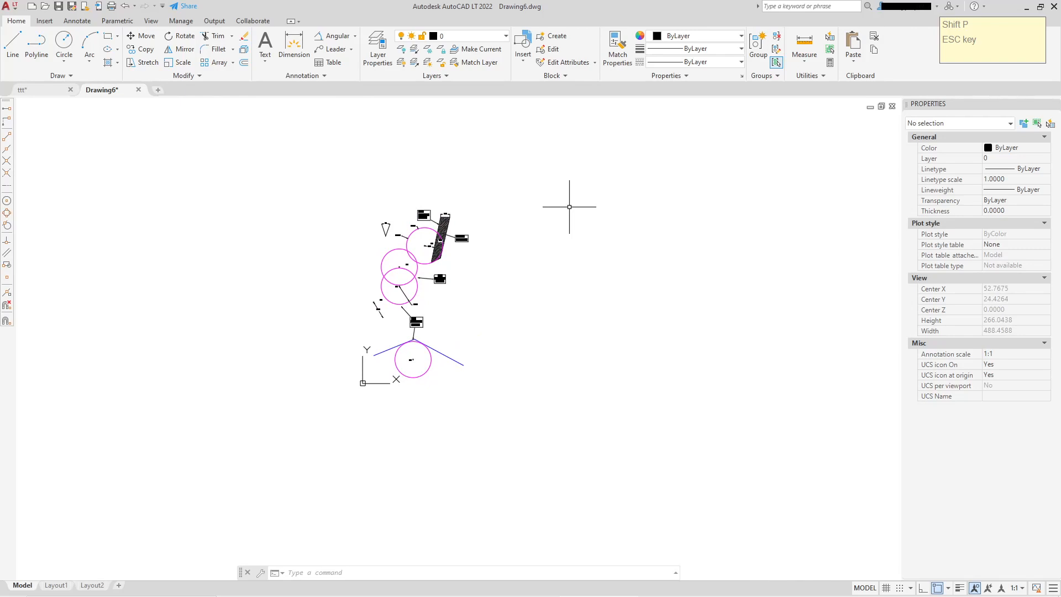
middle_drag(539, 279, 557, 257)
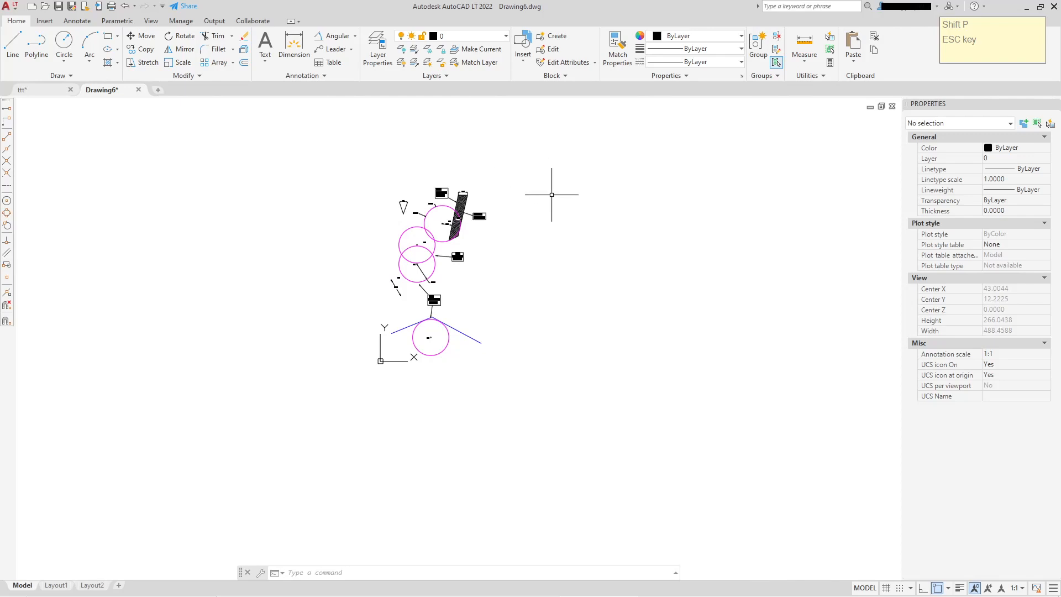
middle_drag(513, 229, 514, 256)
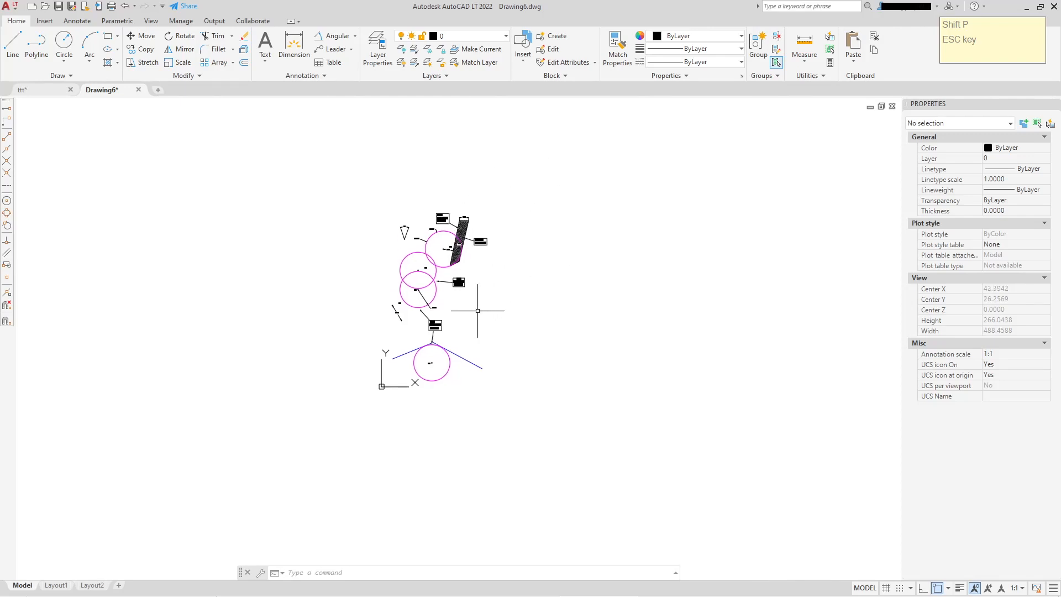
key(ctrl+z)
key(ctrl+z)
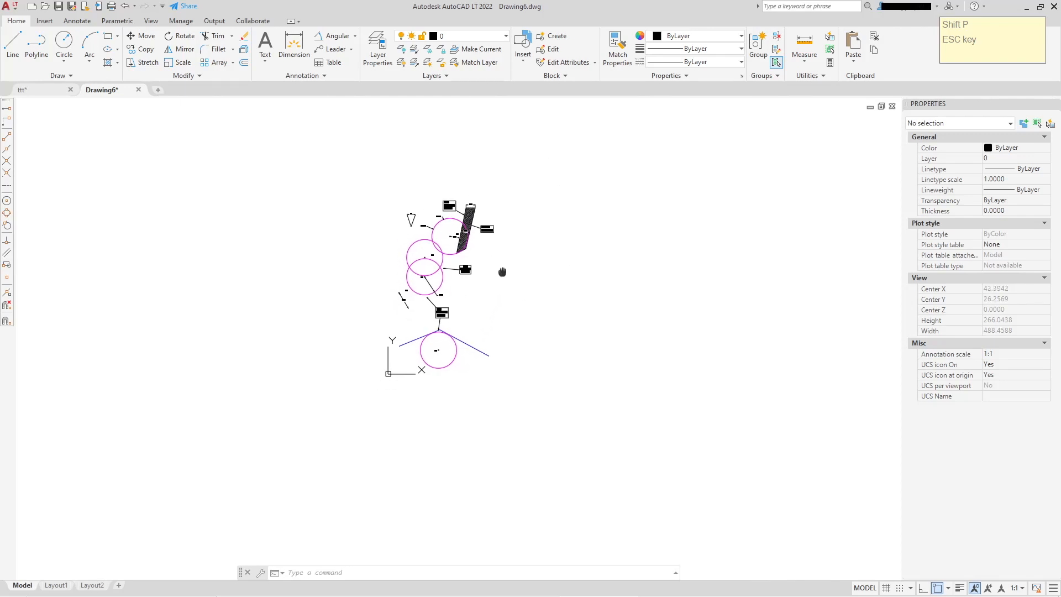
scroll(467, 203, up, 2)
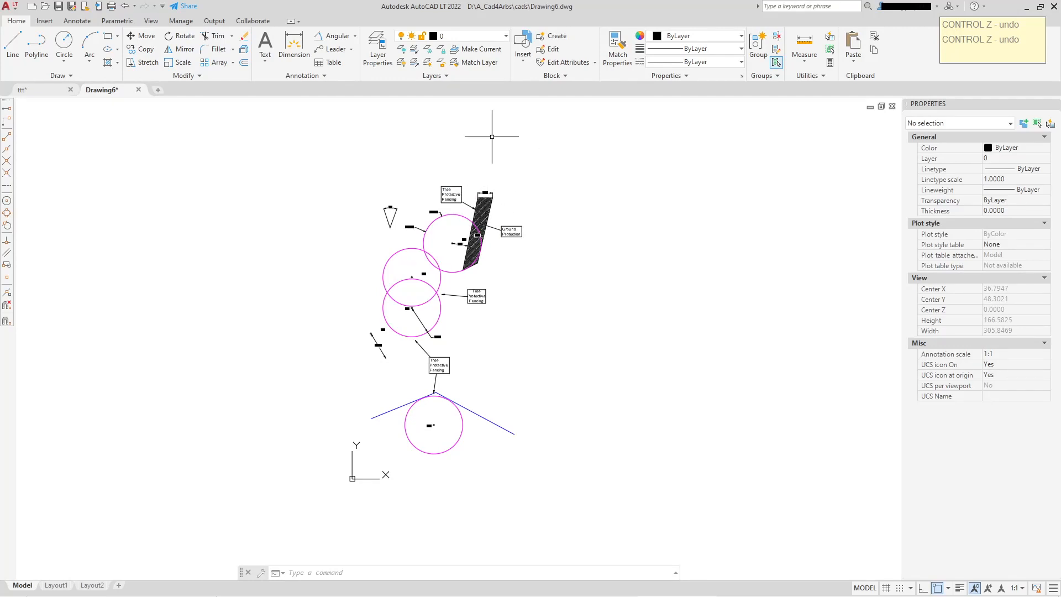
Open the recent drawing demo_CAD_1a_meters.dwg
click(11, 7)
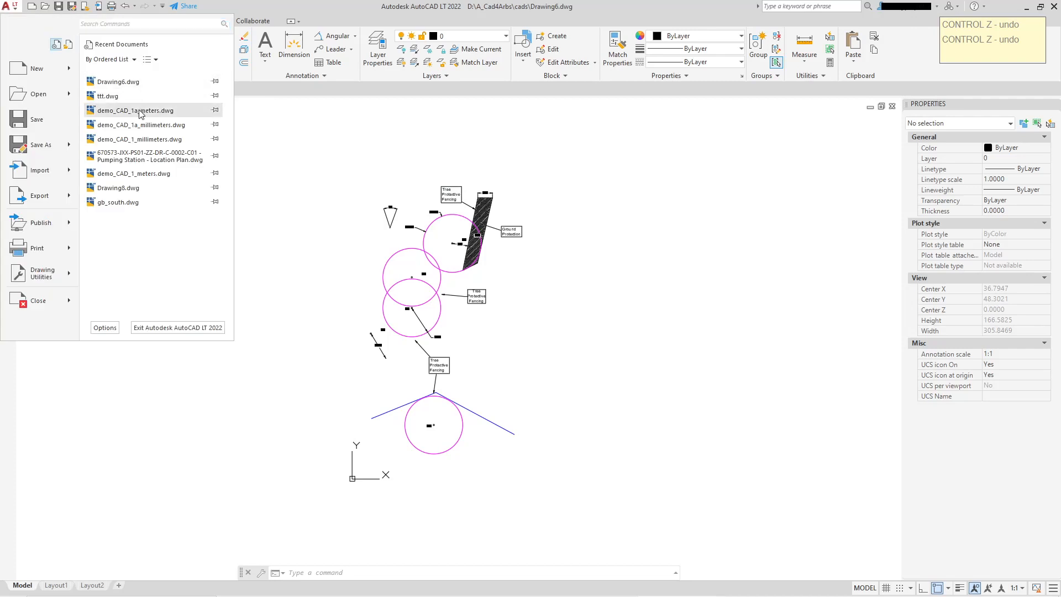
click(135, 111)
middle_drag(414, 248, 371, 178)
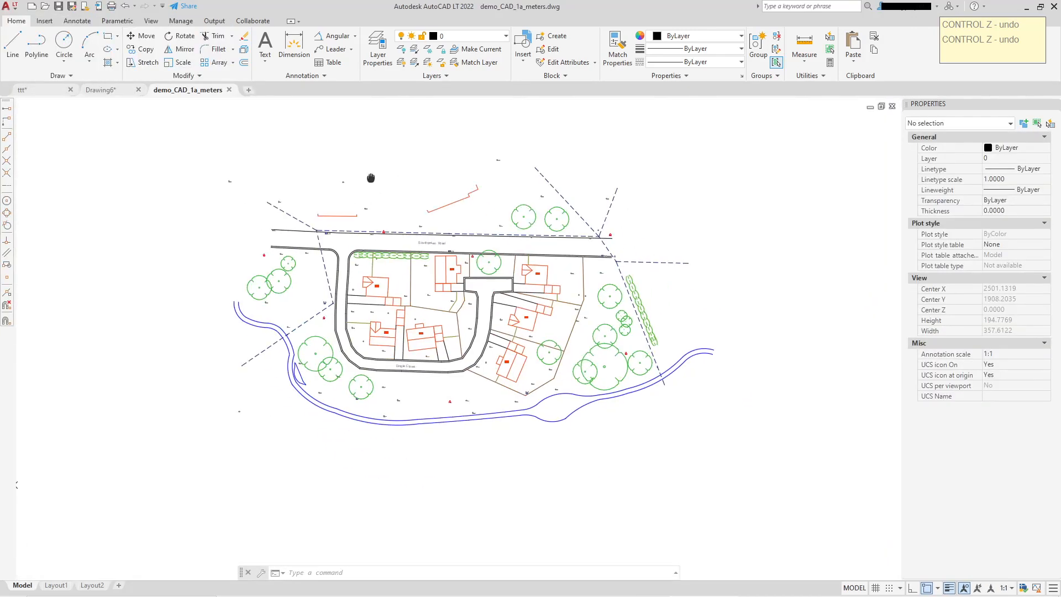
Back in ttt.dwg, window-select the whole tree protection annotation set and copy it to the clipboard
click(102, 91)
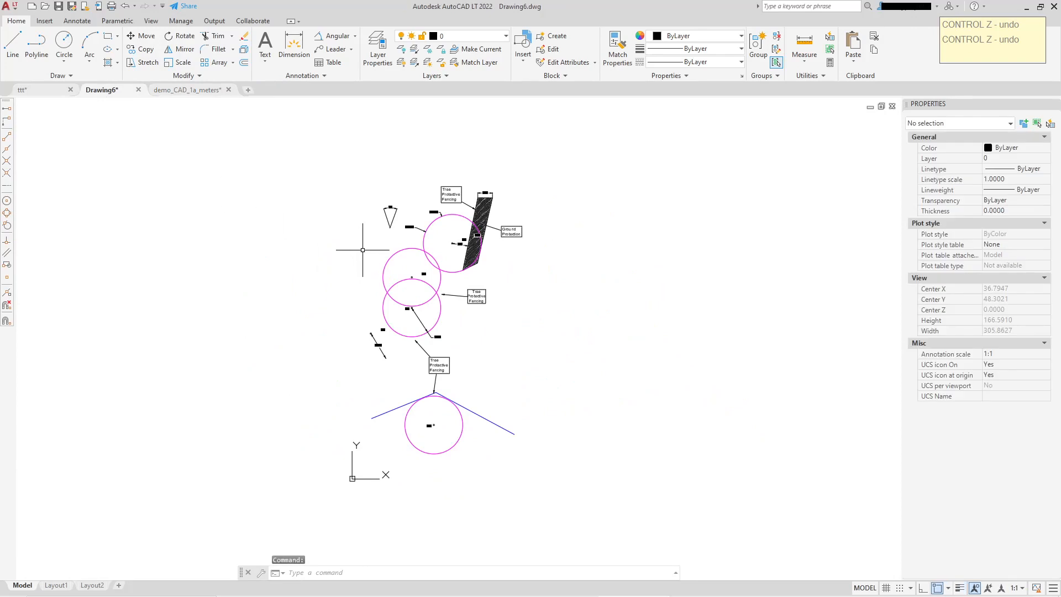
click(22, 89)
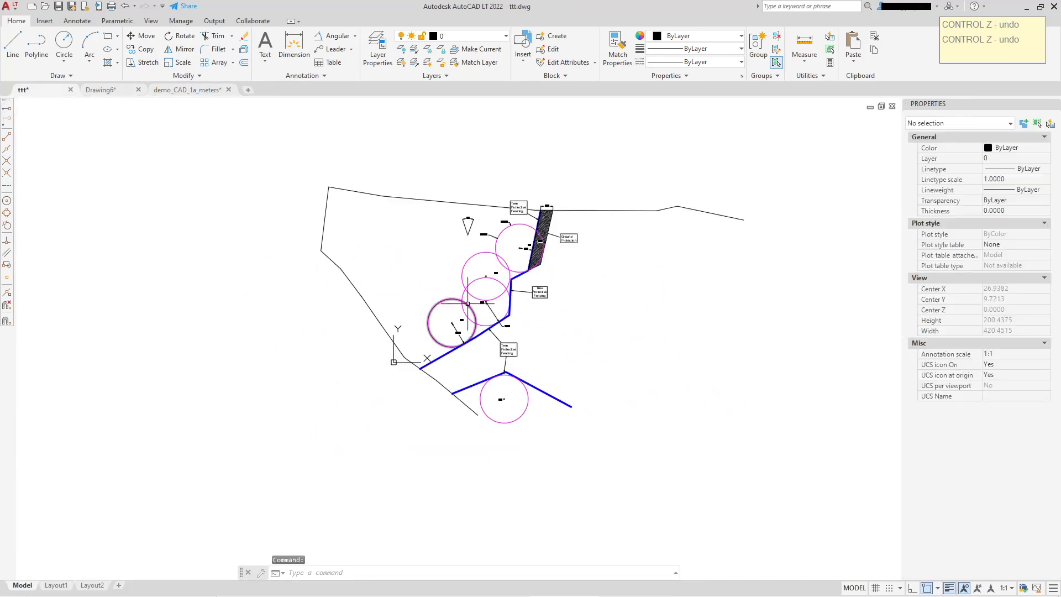
drag(385, 167, 633, 486)
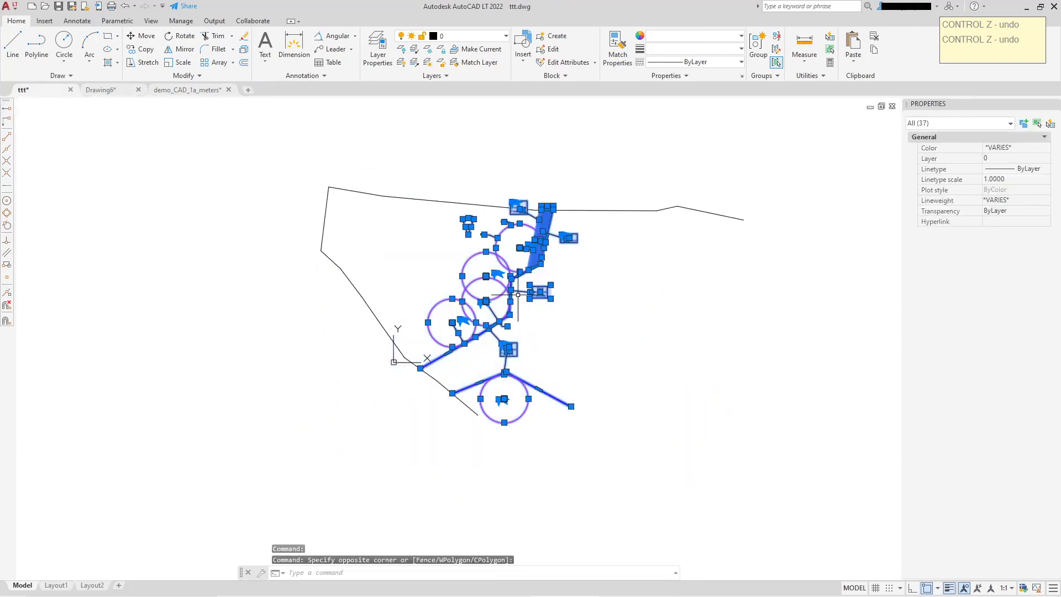
right_click(532, 288)
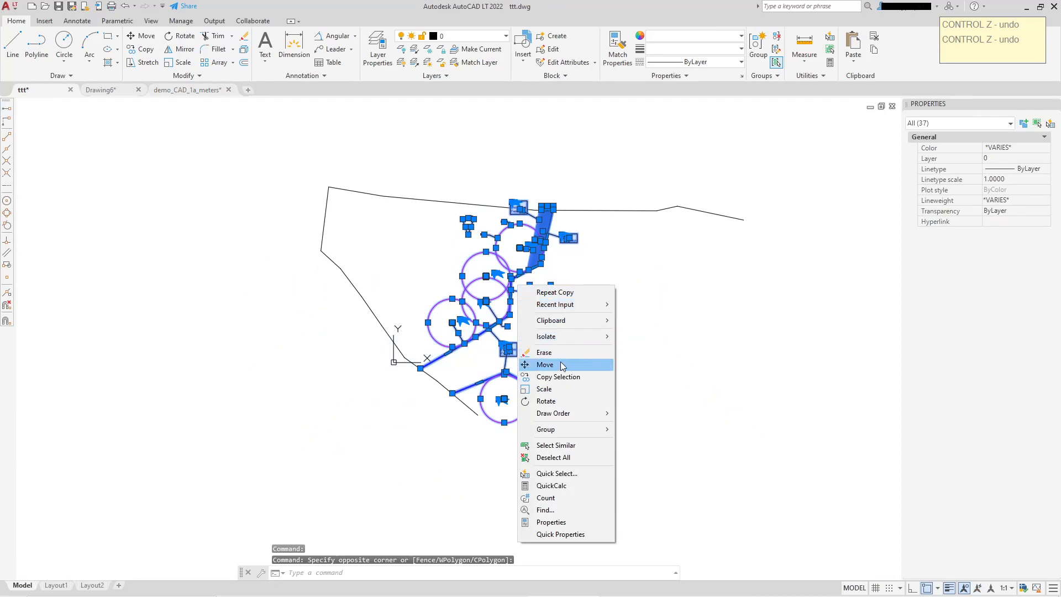
click(635, 333)
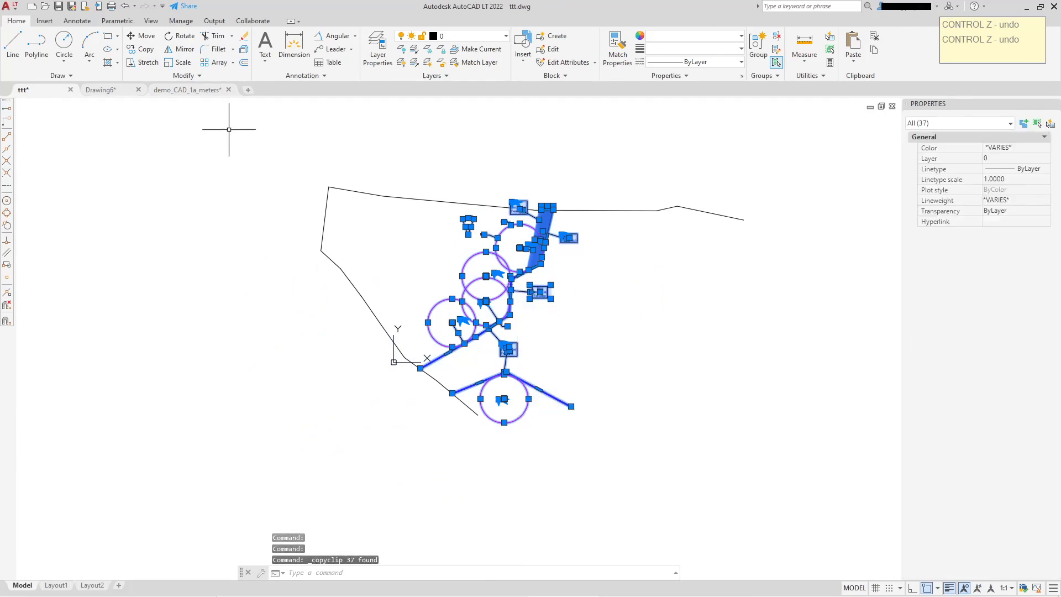
Paste the copied tree protection annotation set into demo_CAD_1a_meters.dwg, placing it to the left of the site plan
click(176, 90)
right_click(223, 220)
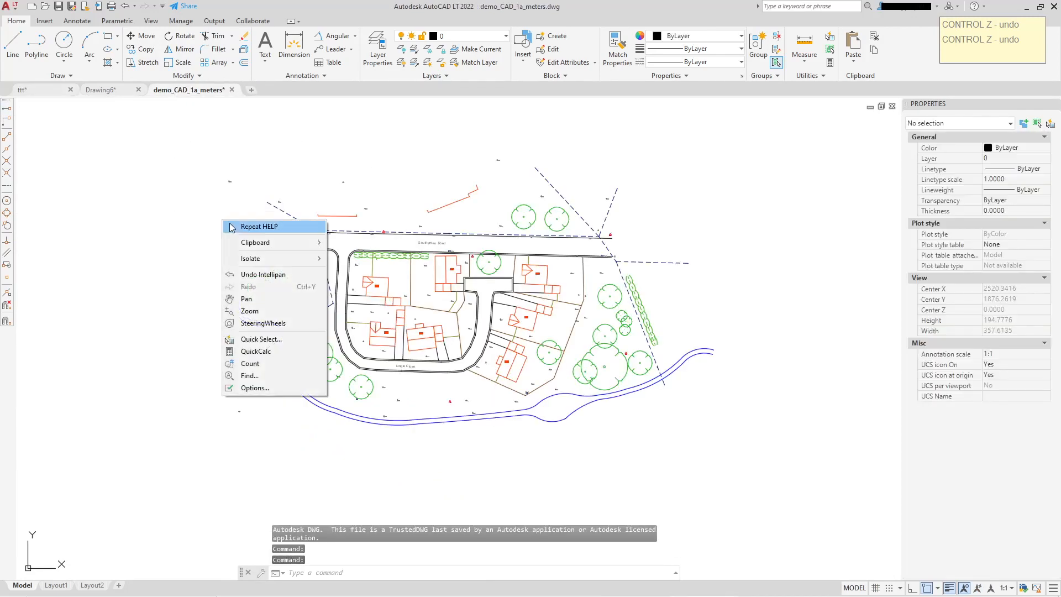
mouse_move(252, 245)
click(353, 280)
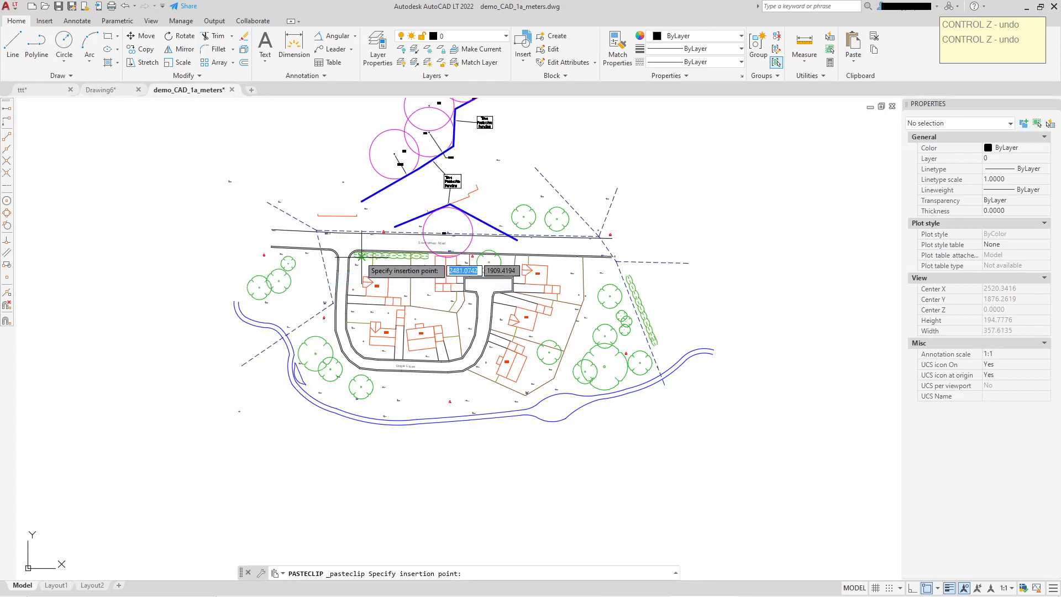
middle_drag(356, 257, 450, 313)
middle_drag(146, 384, 372, 320)
scroll(323, 333, down, 2)
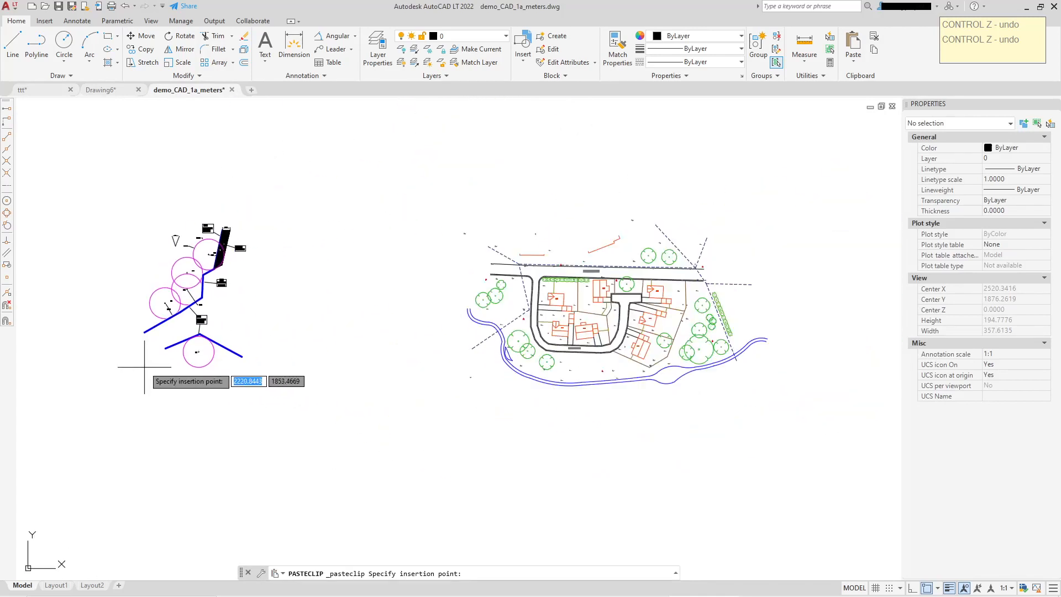
click(144, 366)
scroll(425, 317, up, 2)
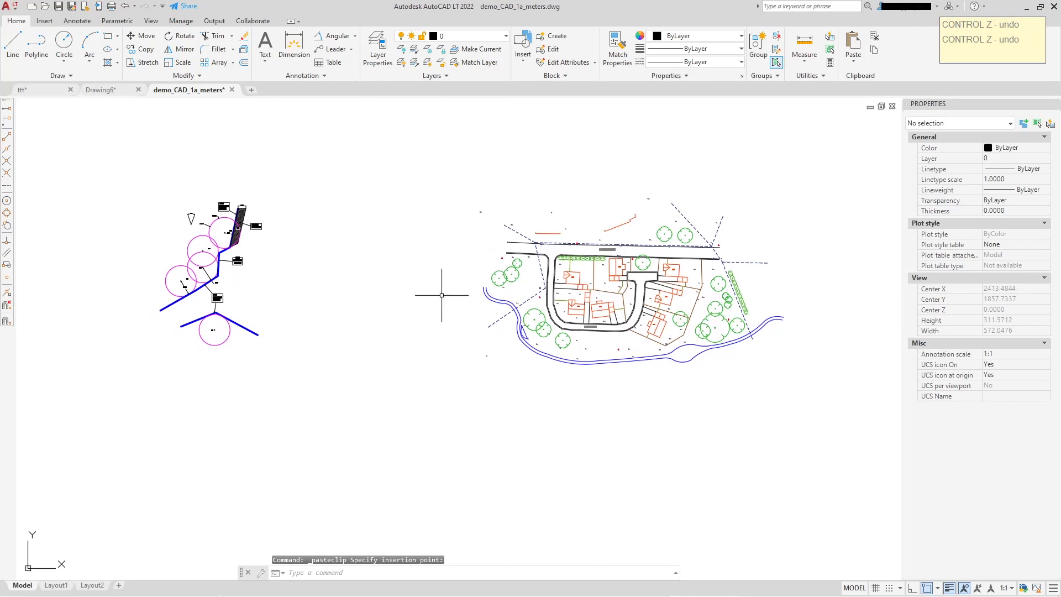
Draw a three-point polyline fence around the tree group west of the road near Southgreen Road
click(37, 43)
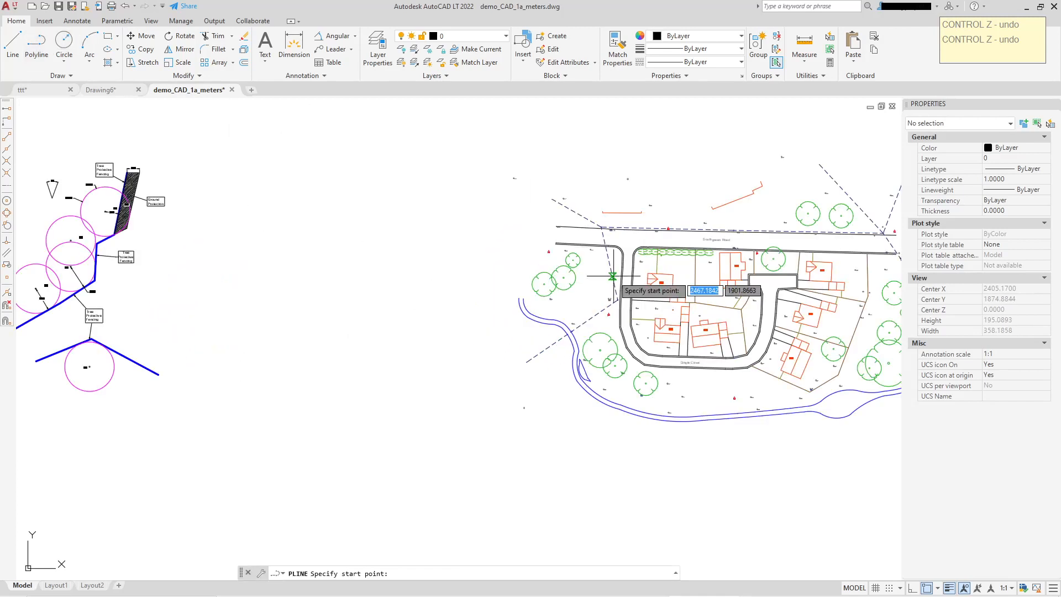
scroll(585, 300, up, 6)
click(350, 375)
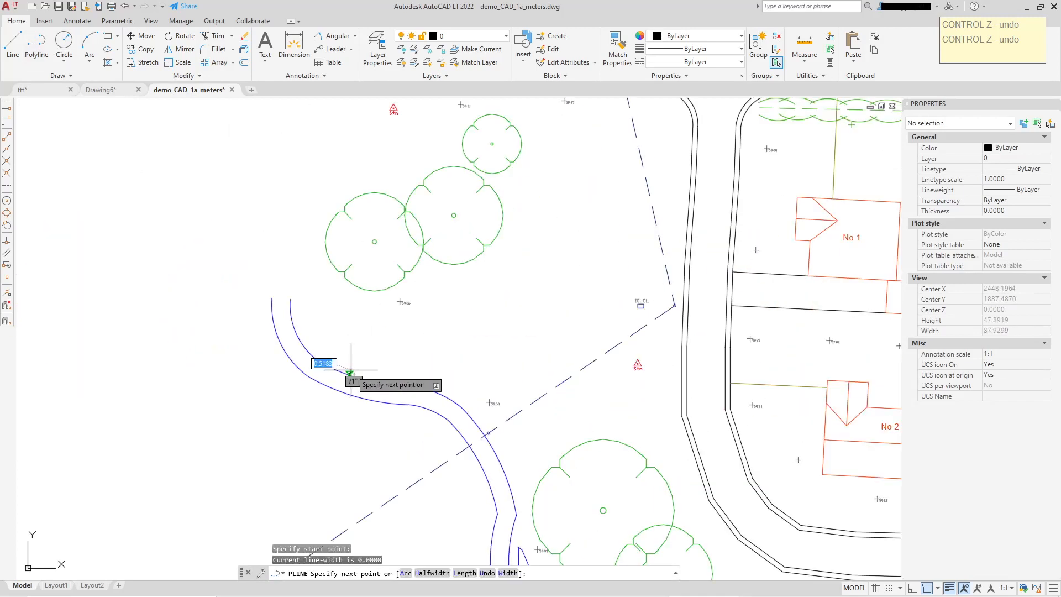
click(519, 246)
middle_drag(540, 137, 505, 225)
click(503, 171)
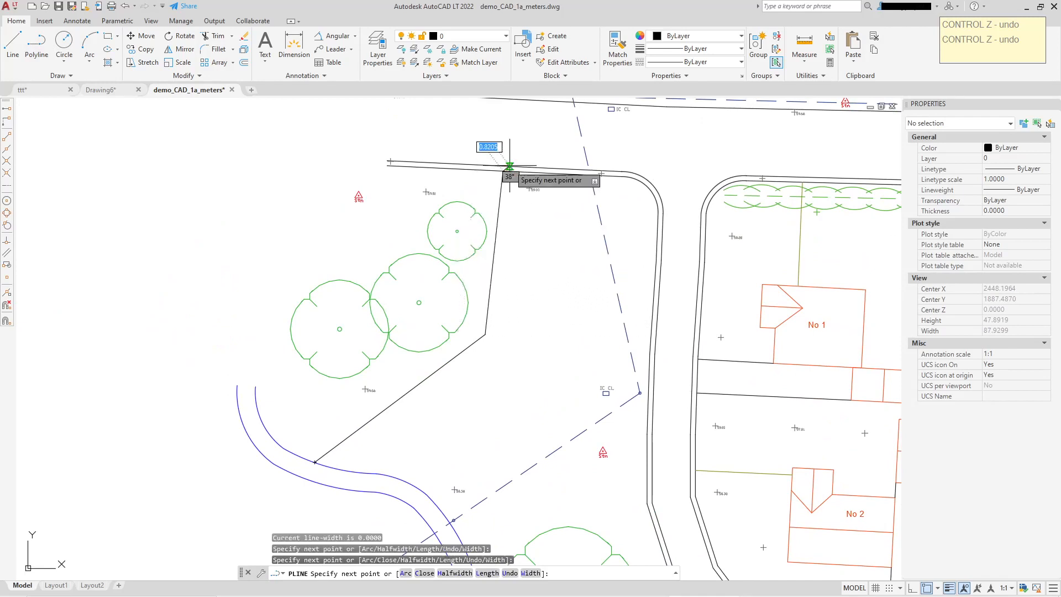
right_click(524, 137)
click(550, 145)
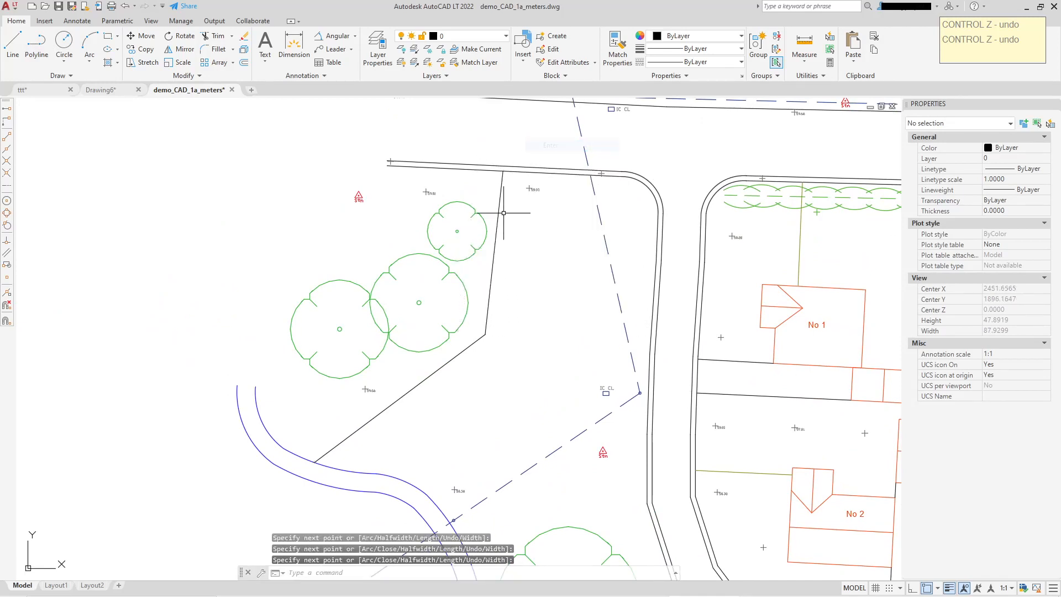
Match the new fence polyline's properties to the blue tree protective fencing polyline
scroll(482, 221, down, 2)
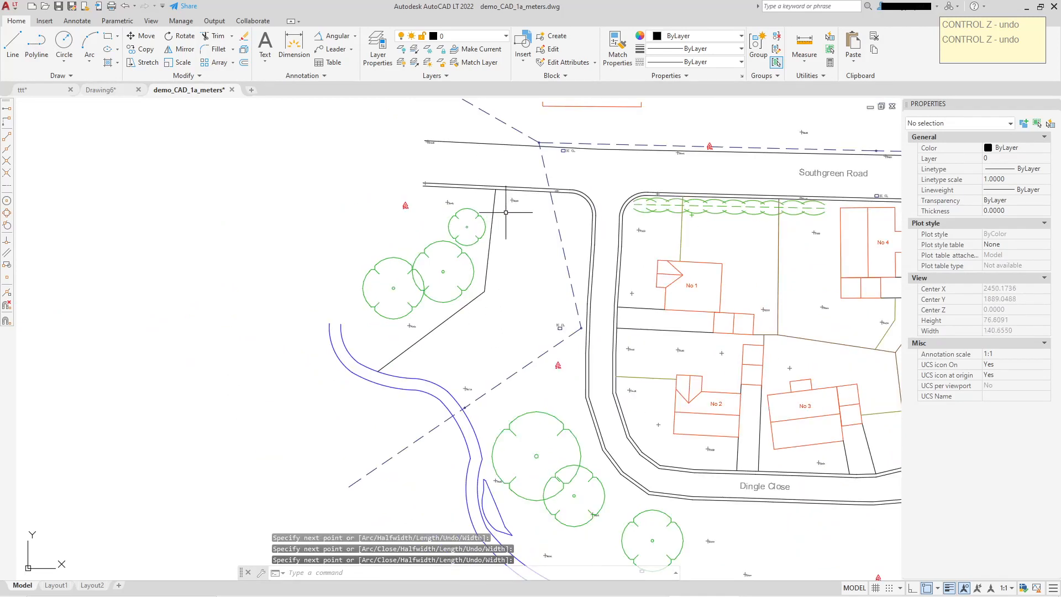
click(614, 44)
scroll(408, 305, up, 6)
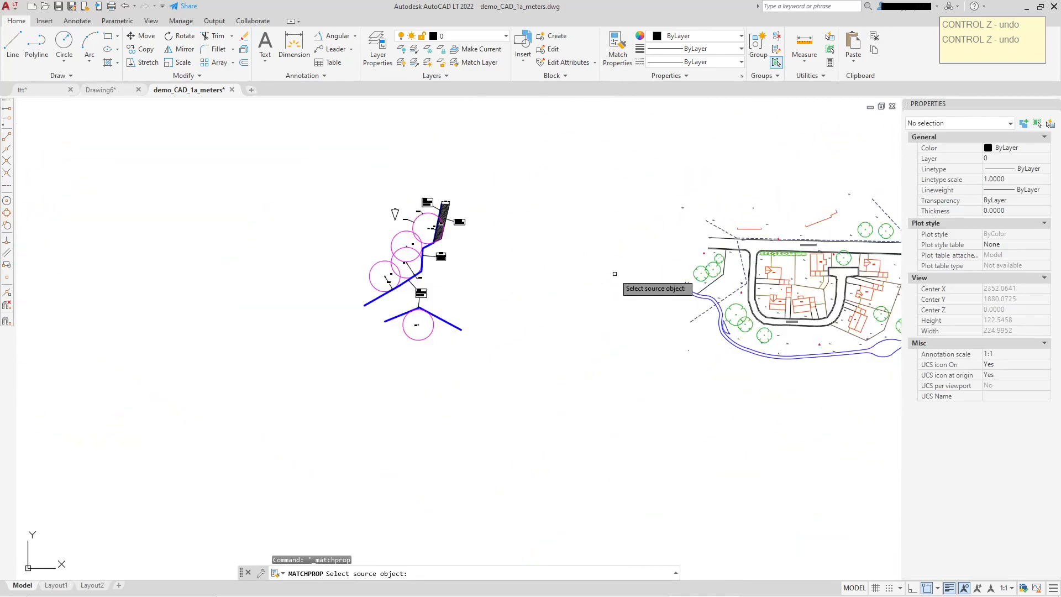
click(408, 305)
scroll(679, 279, down, 5)
middle_drag(680, 280, 137, 287)
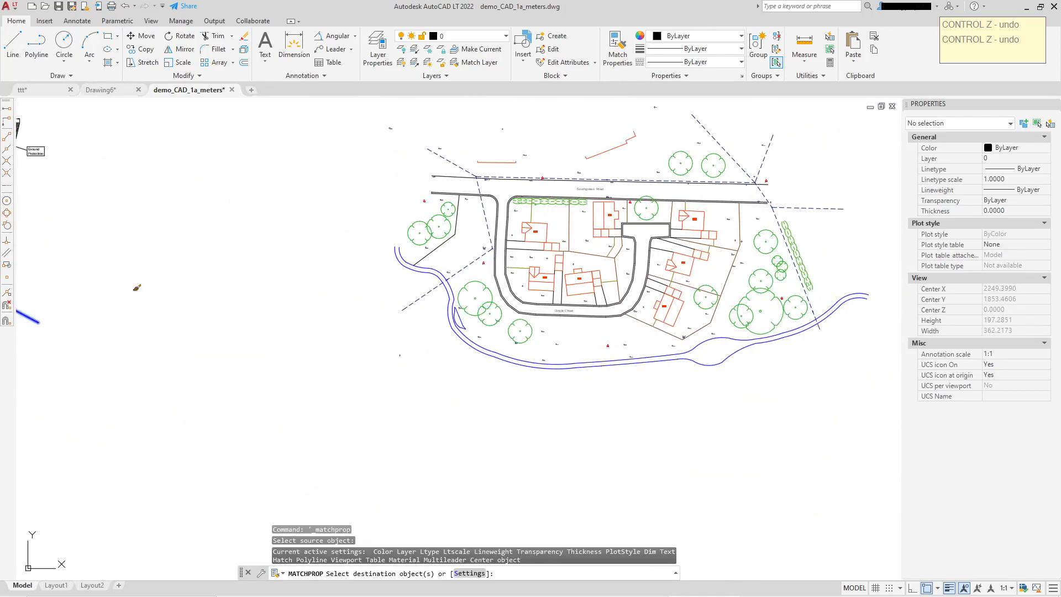
scroll(447, 260, up, 4)
click(343, 205)
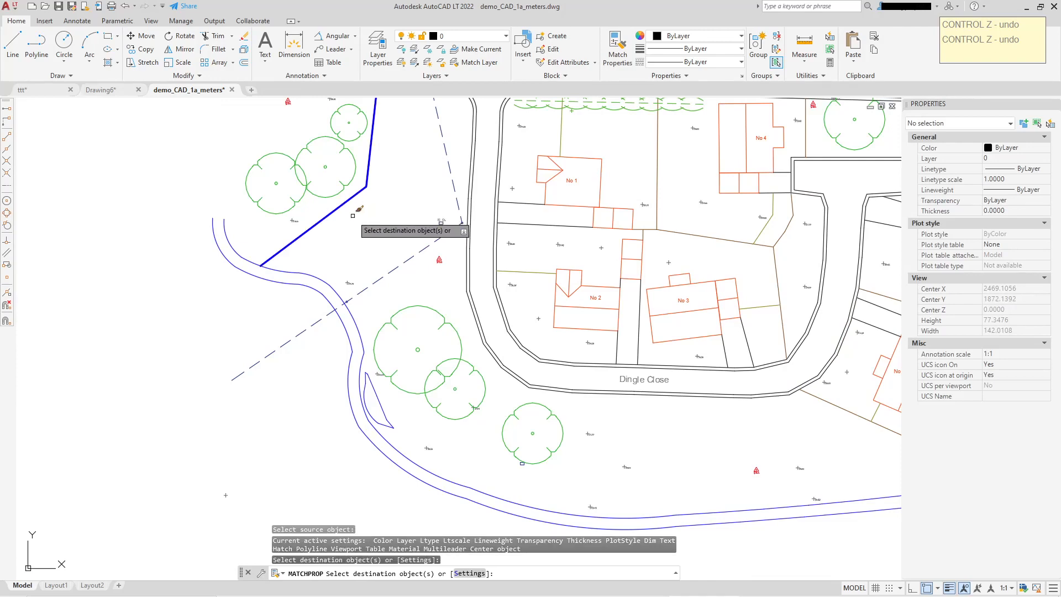
right_click(358, 222)
click(382, 230)
Copy a Tree Protective Fencing label with its leader from the pasted set to beside the new fence
scroll(358, 245, down, 4)
middle_drag(293, 258, 586, 320)
scroll(234, 263, up, 2)
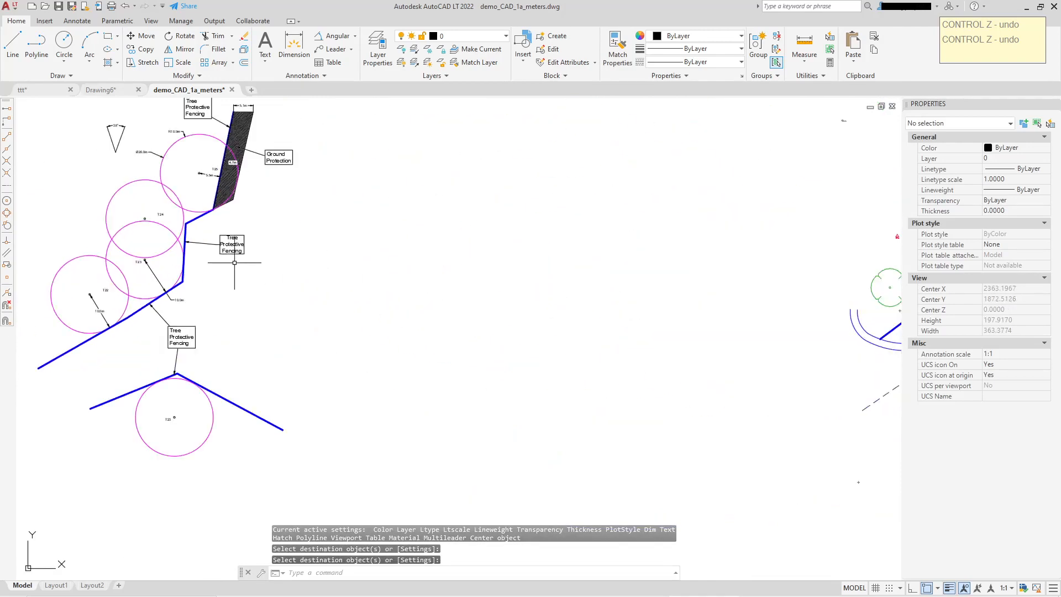
scroll(234, 262, up, 2)
middle_drag(253, 328, 299, 315)
click(187, 358)
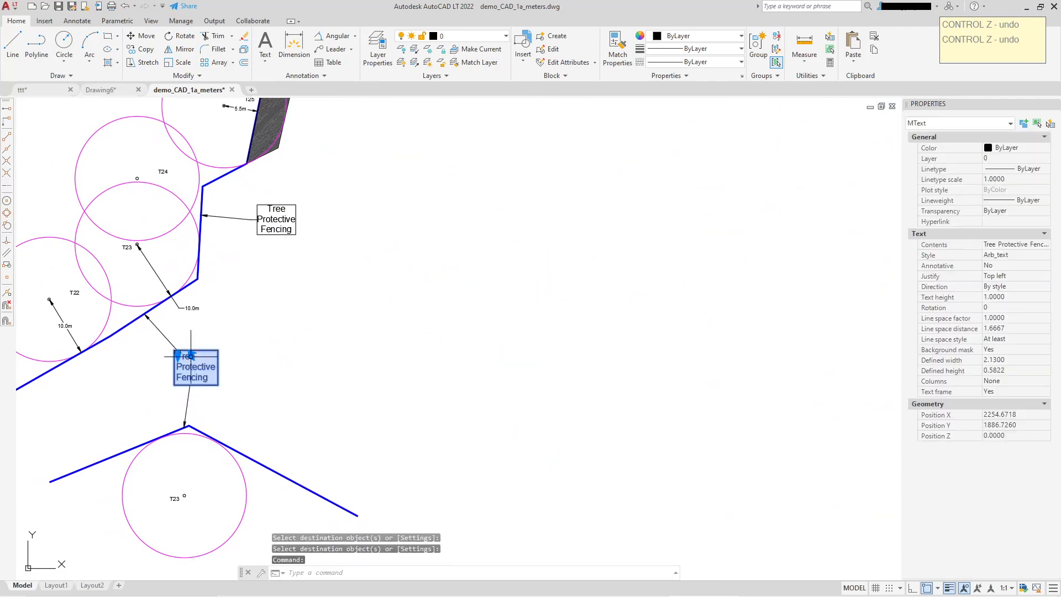
click(166, 336)
right_click(175, 329)
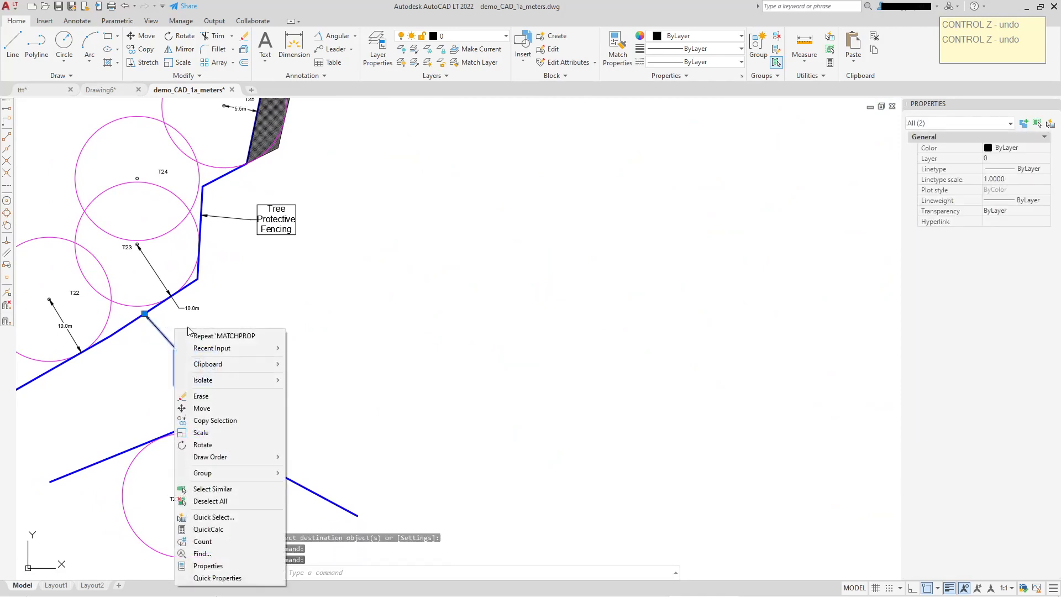
click(217, 423)
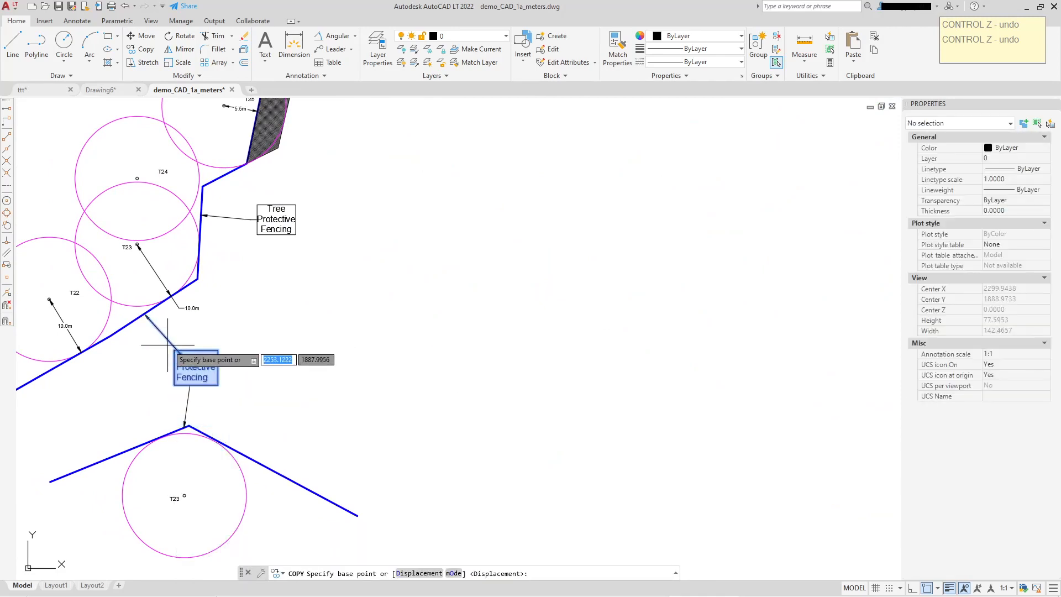
click(171, 346)
scroll(703, 344, down, 5)
scroll(472, 329, up, 5)
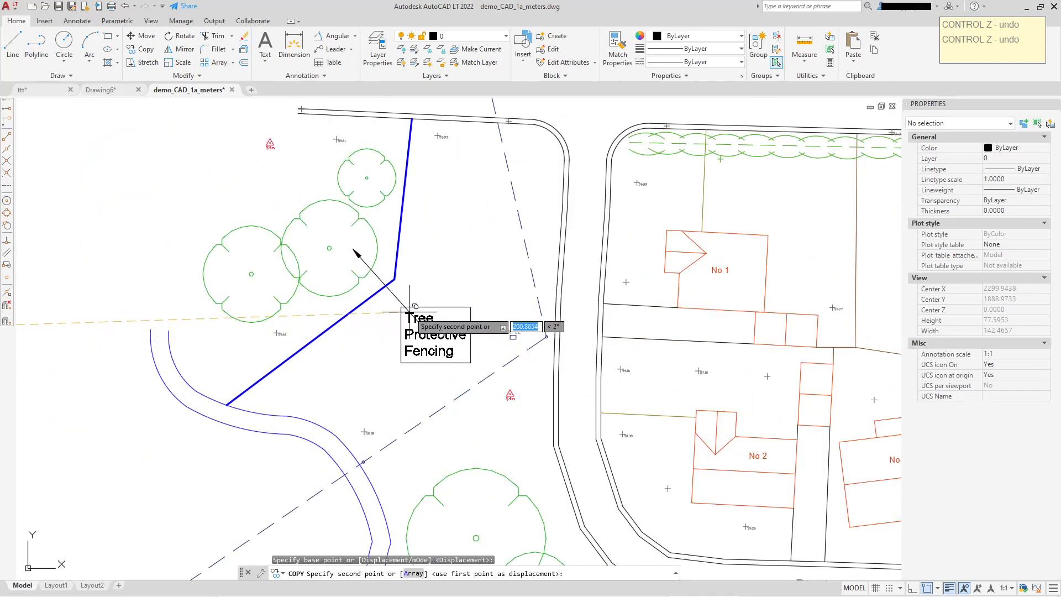
right_click(446, 276)
click(463, 283)
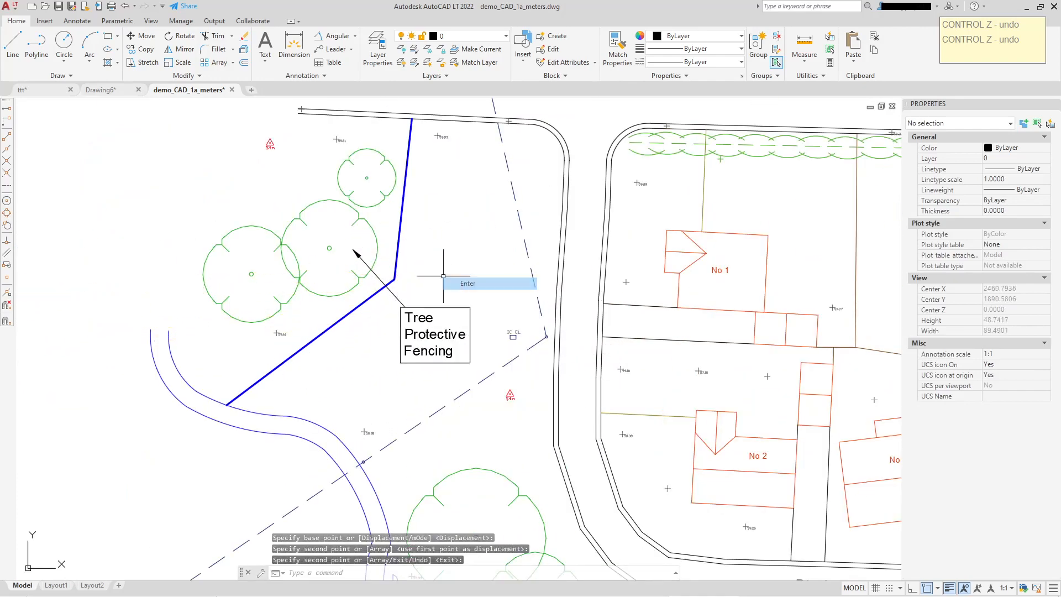
click(373, 272)
click(354, 250)
scroll(375, 306, up, 4)
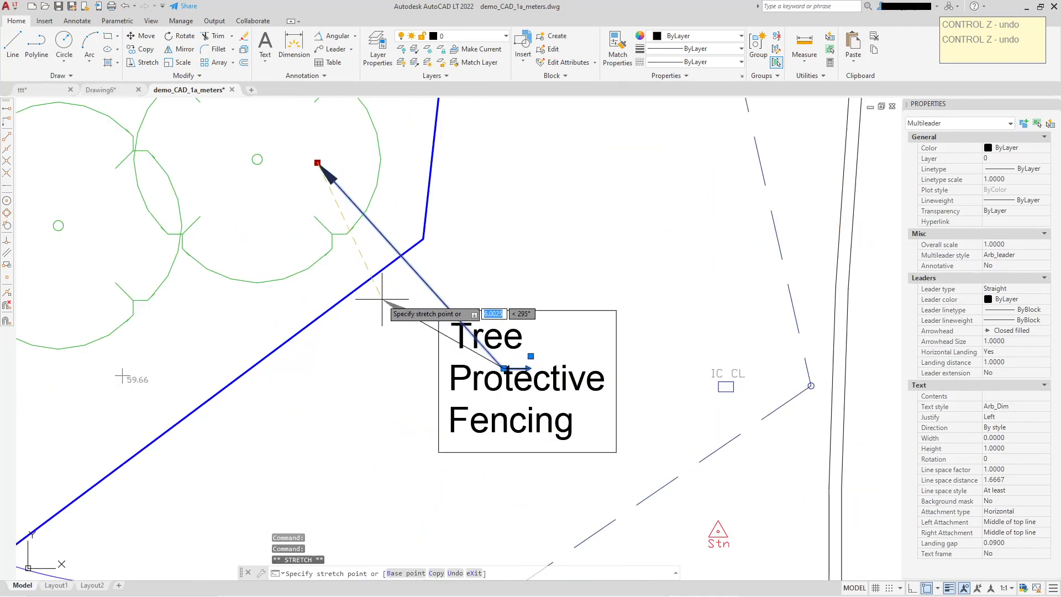
scroll(447, 293, down, 6)
key(Escape)
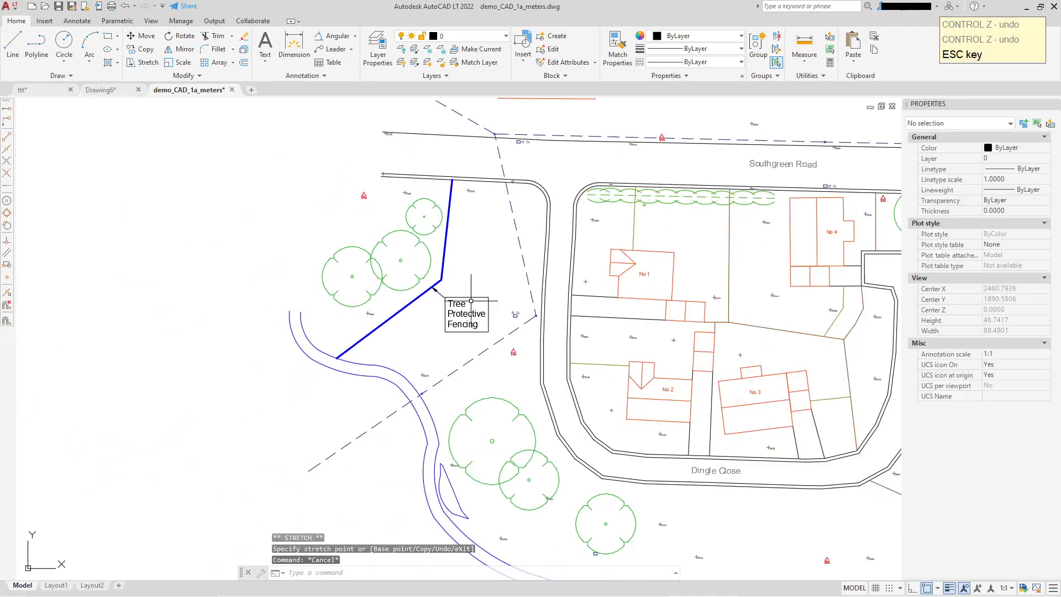
Examine the pasted fencing labels, dimensions and protection circles close up
scroll(499, 298, down, 5)
scroll(299, 371, up, 3)
scroll(298, 371, down, 4)
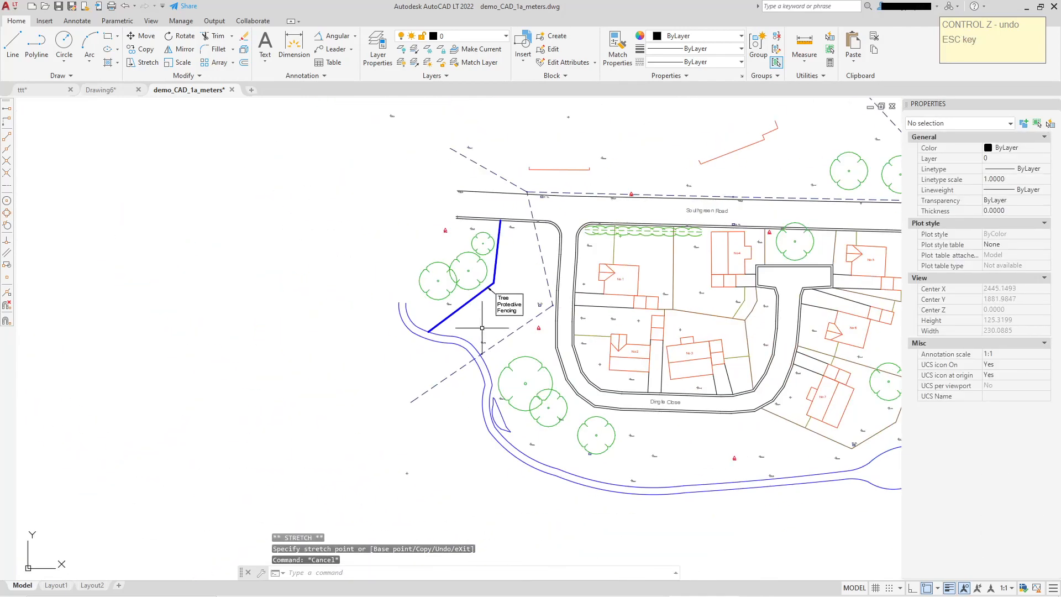
scroll(449, 322, down, 1)
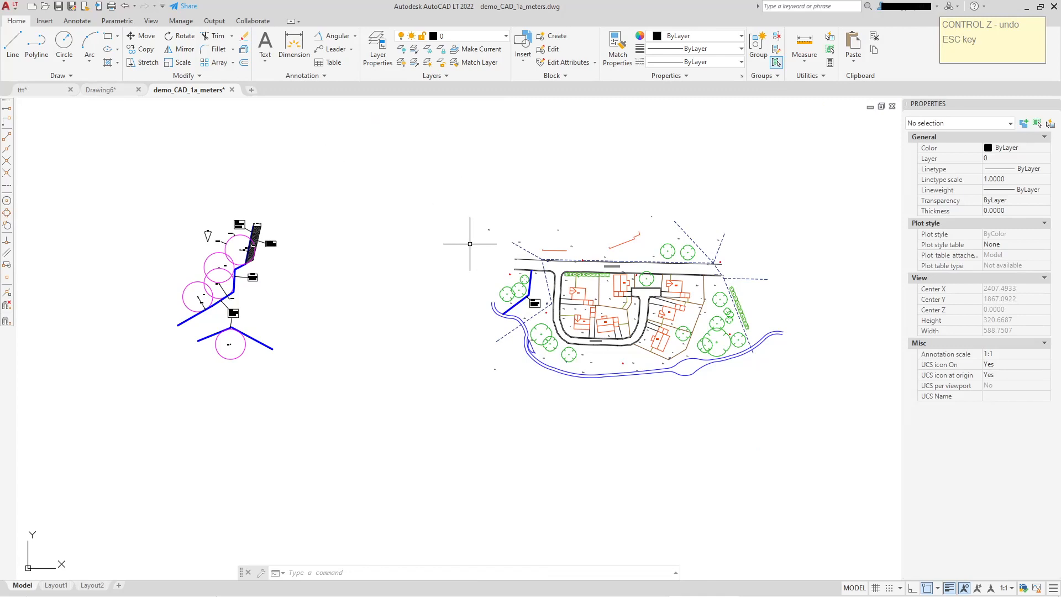
scroll(241, 255, up, 6)
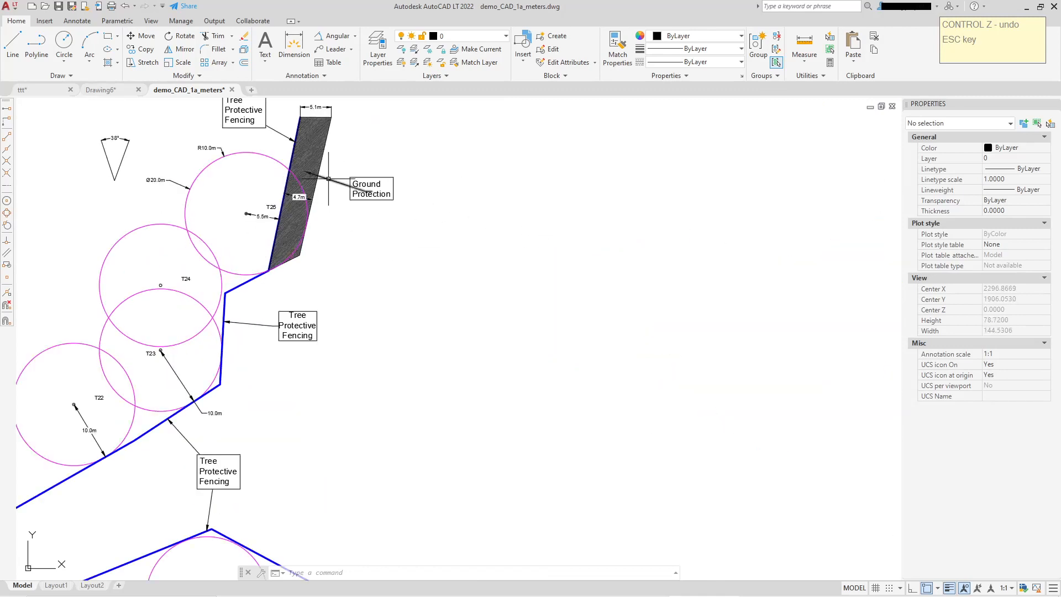
scroll(296, 257, down, 4)
scroll(264, 325, up, 4)
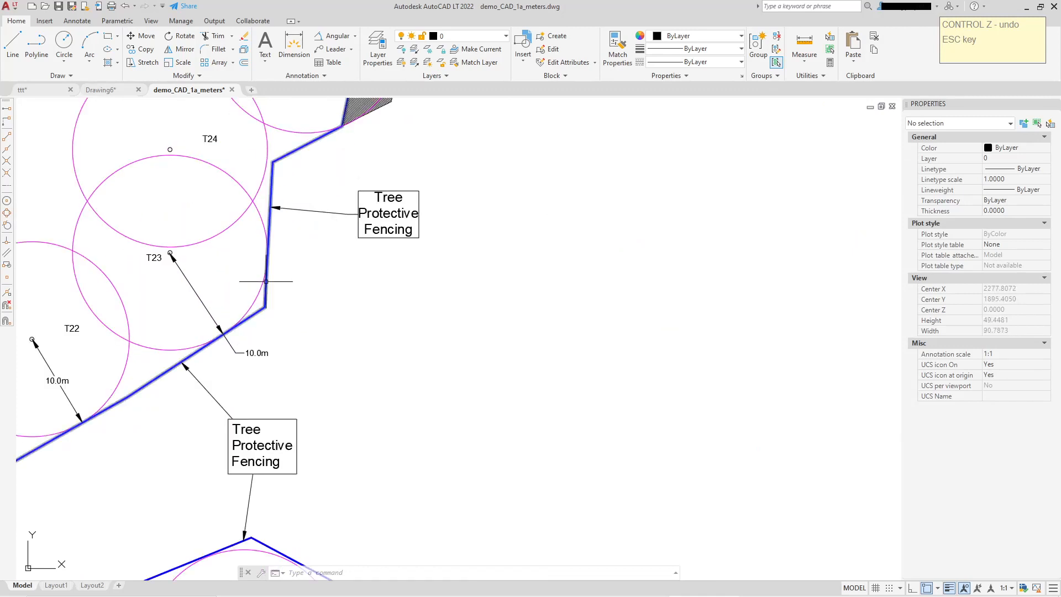
scroll(224, 289, down, 2)
scroll(192, 321, up, 5)
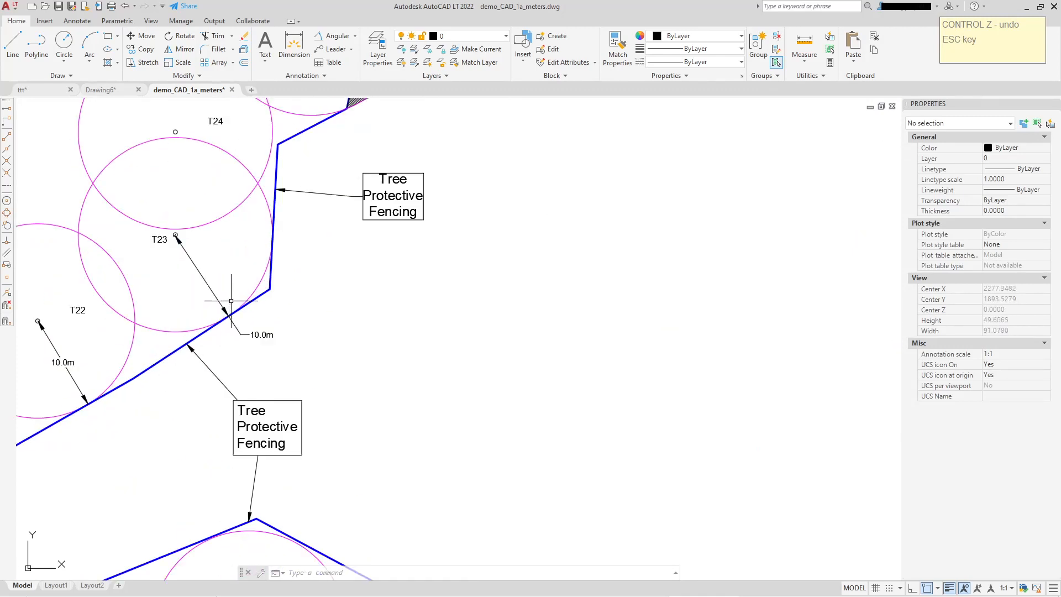
scroll(249, 309, down, 7)
mouse_move(370, 299)
middle_down()
mouse_move(227, 299)
mouse_move(219, 283)
middle_up()
Compare the annotation set in ttt.dwg with the copy in demo_CAD_1a_meters.dwg
click(33, 90)
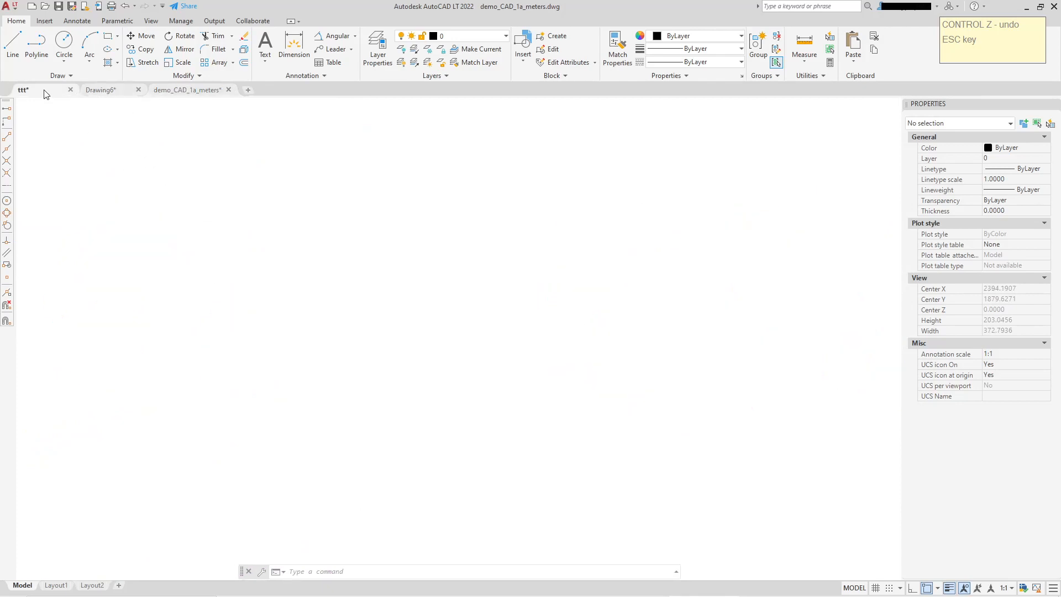
scroll(531, 288, up, 4)
scroll(531, 289, down, 2)
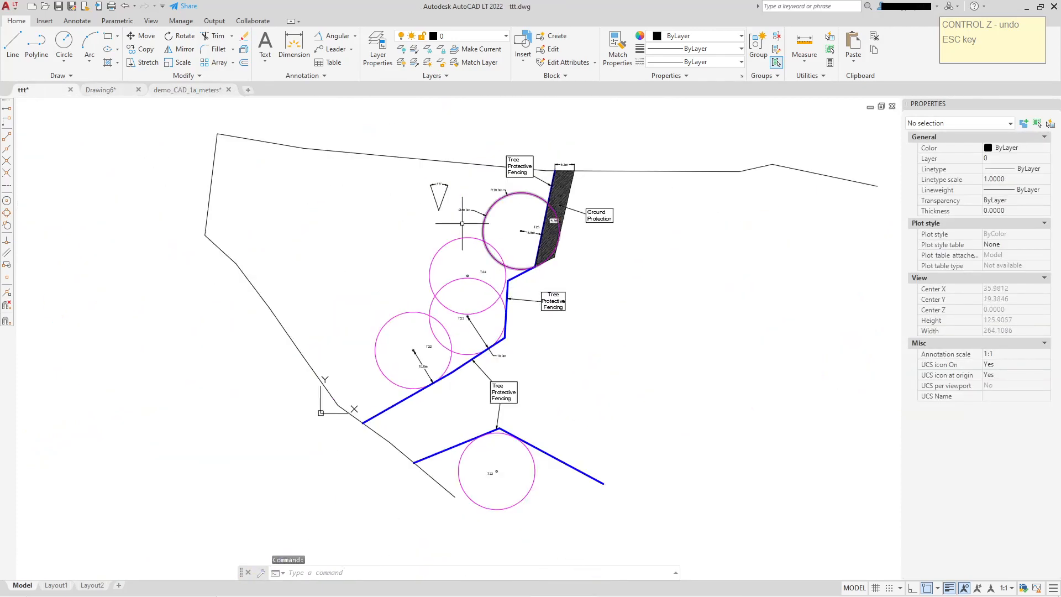
click(182, 90)
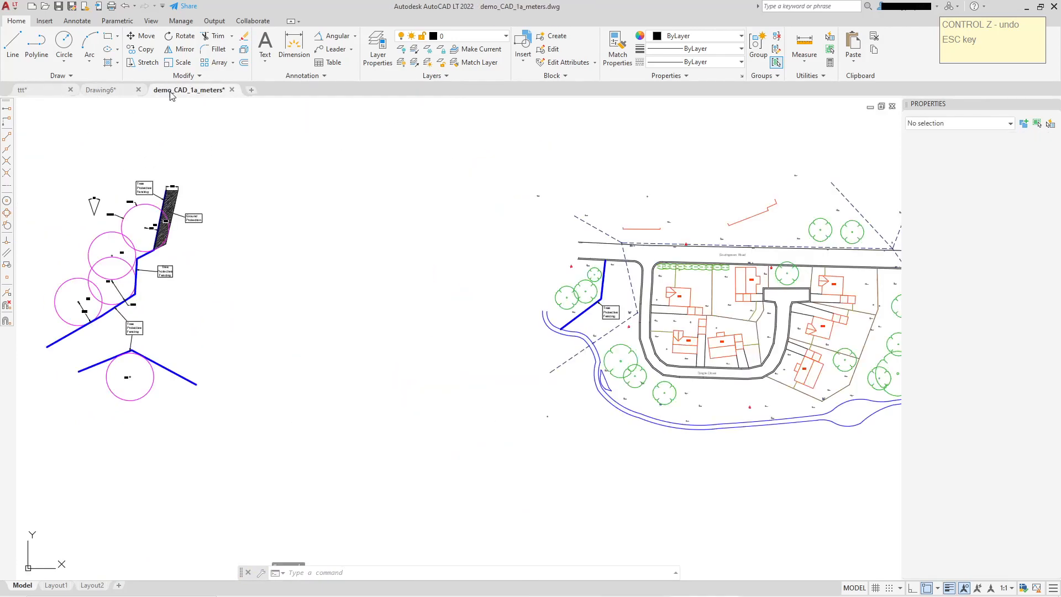
middle_drag(308, 260, 351, 256)
middle_drag(378, 340, 312, 343)
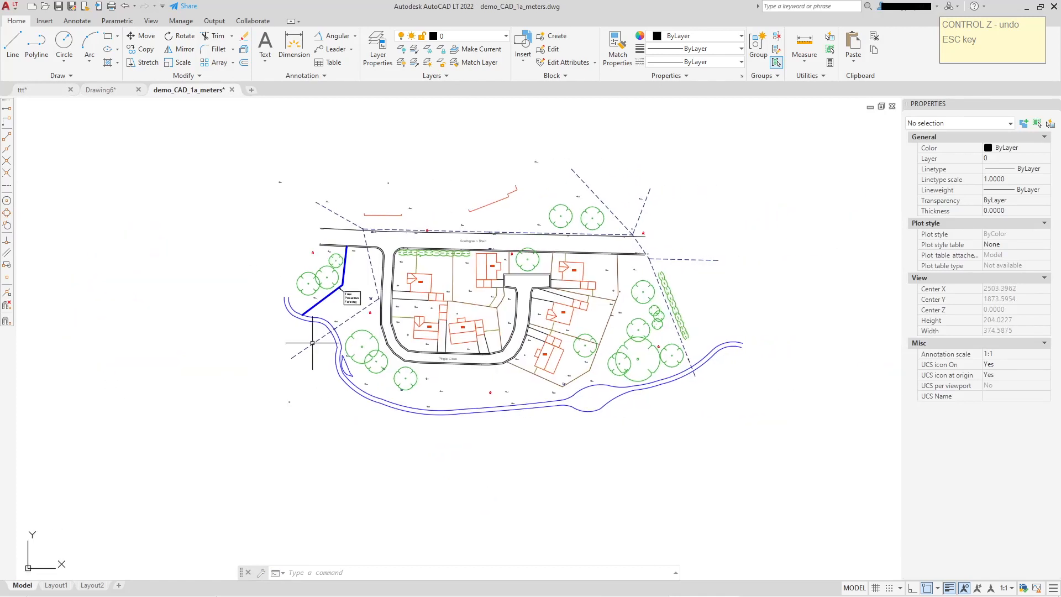